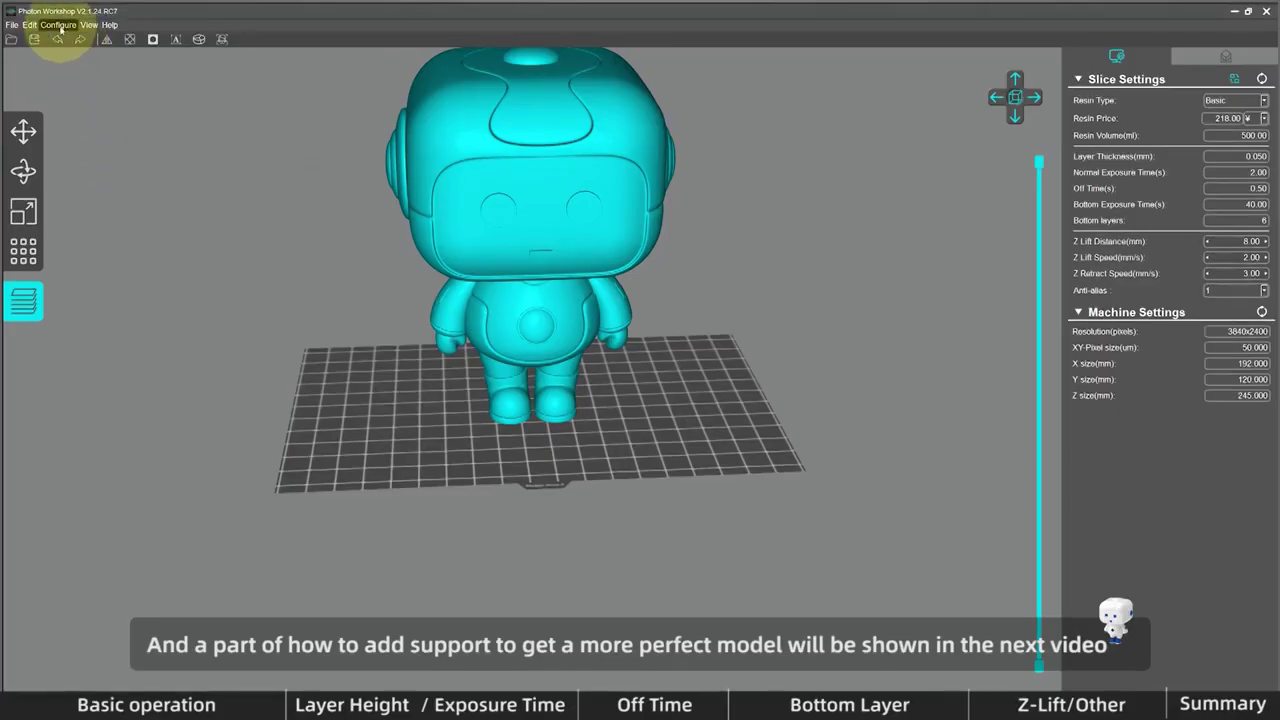
Step: Set the machine type to Photon Mono X
{"action": "left_click", "coordinate": [58, 25]}
{"action": "mouse_move", "coordinate": [70, 39]}
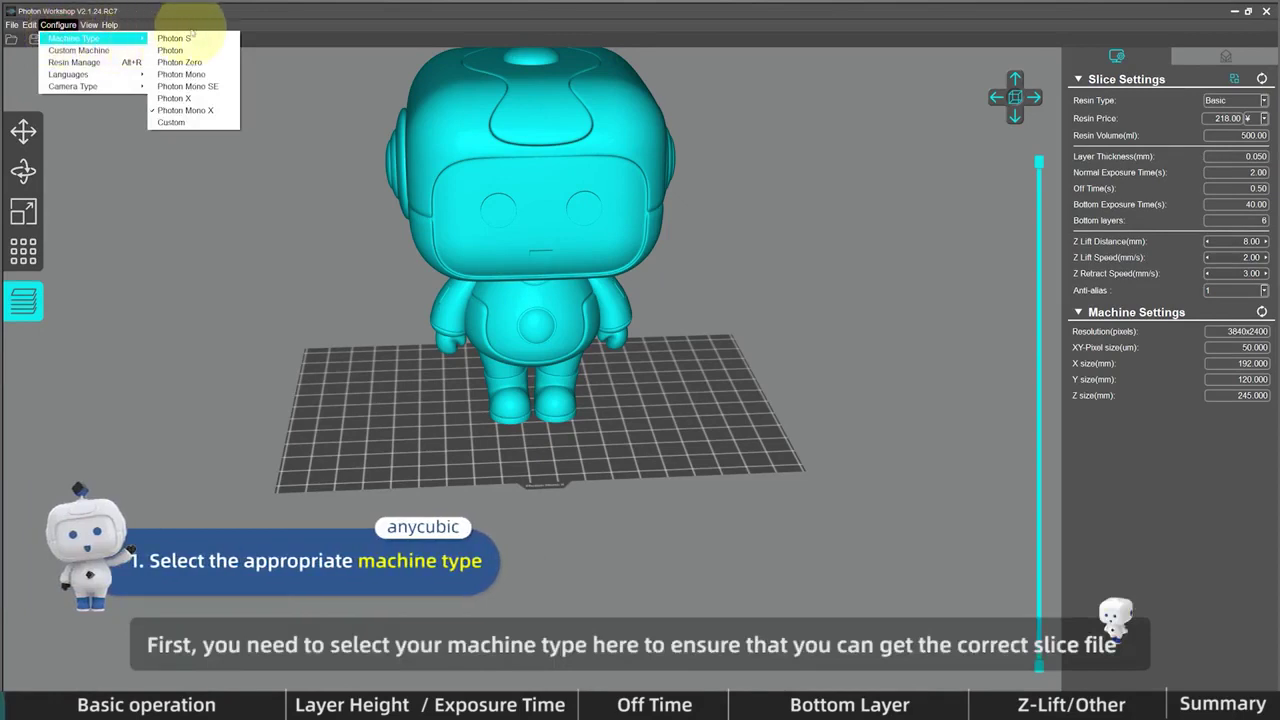
{"action": "left_click", "coordinate": [224, 114]}
{"action": "left_click_drag", "start_coordinate": [657, 543], "coordinate": [646, 510]}
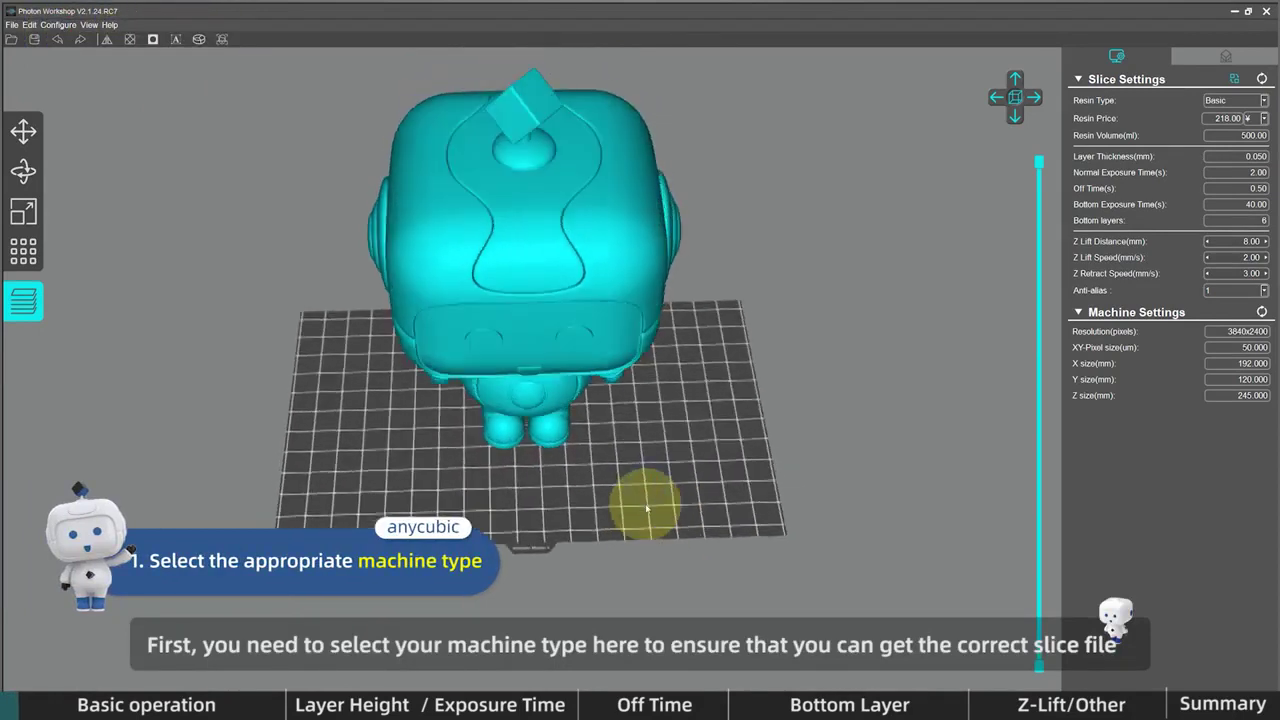
{"action": "scroll", "coordinate": [630, 530], "scroll_direction": "up", "scroll_amount": 3}
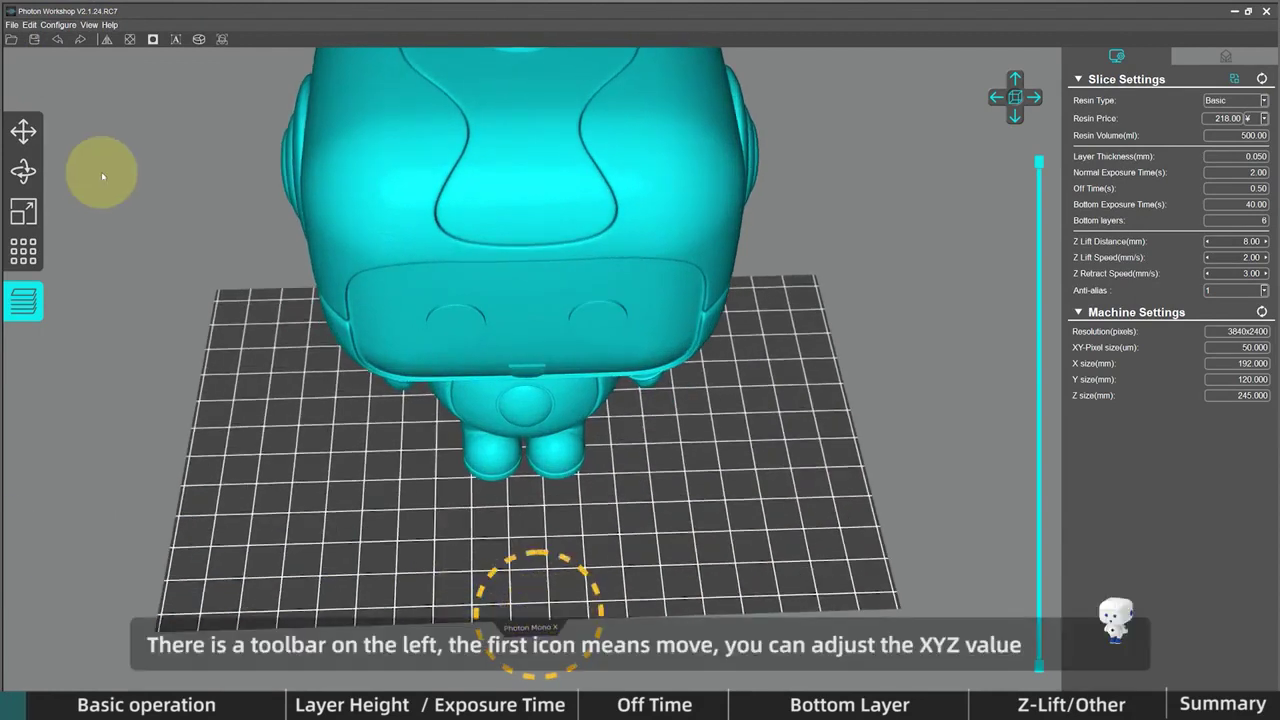
Step: Try a Z offset on the model, reset its position, and move it freehand to about X -10.28 mm, Y -9.80 mm
{"action": "left_click", "coordinate": [23, 131]}
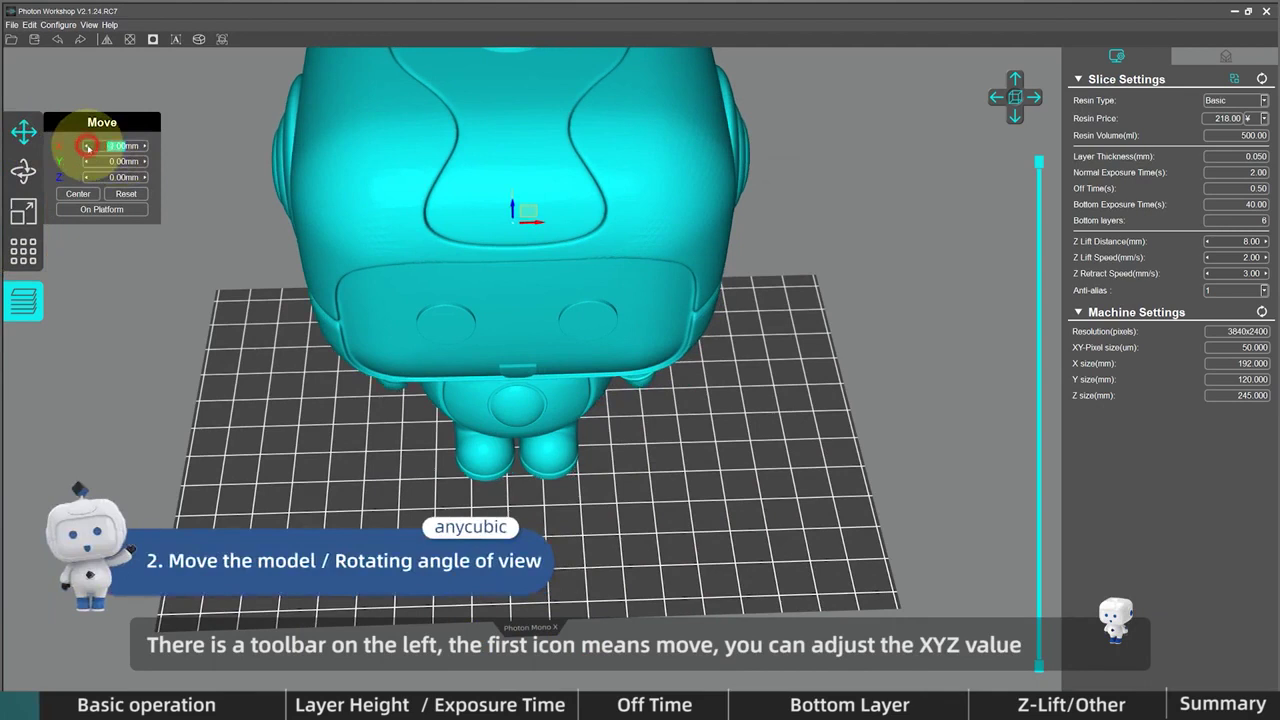
{"action": "left_click", "coordinate": [145, 177]}
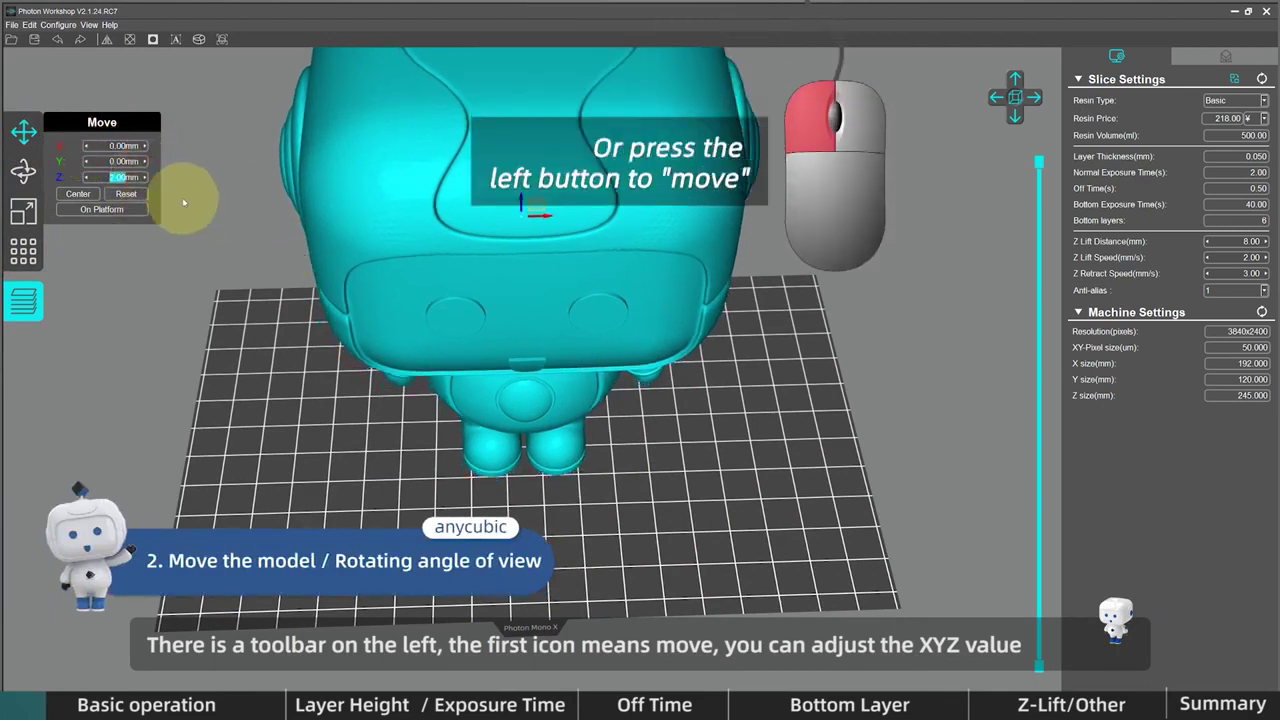
{"action": "left_click", "coordinate": [125, 194]}
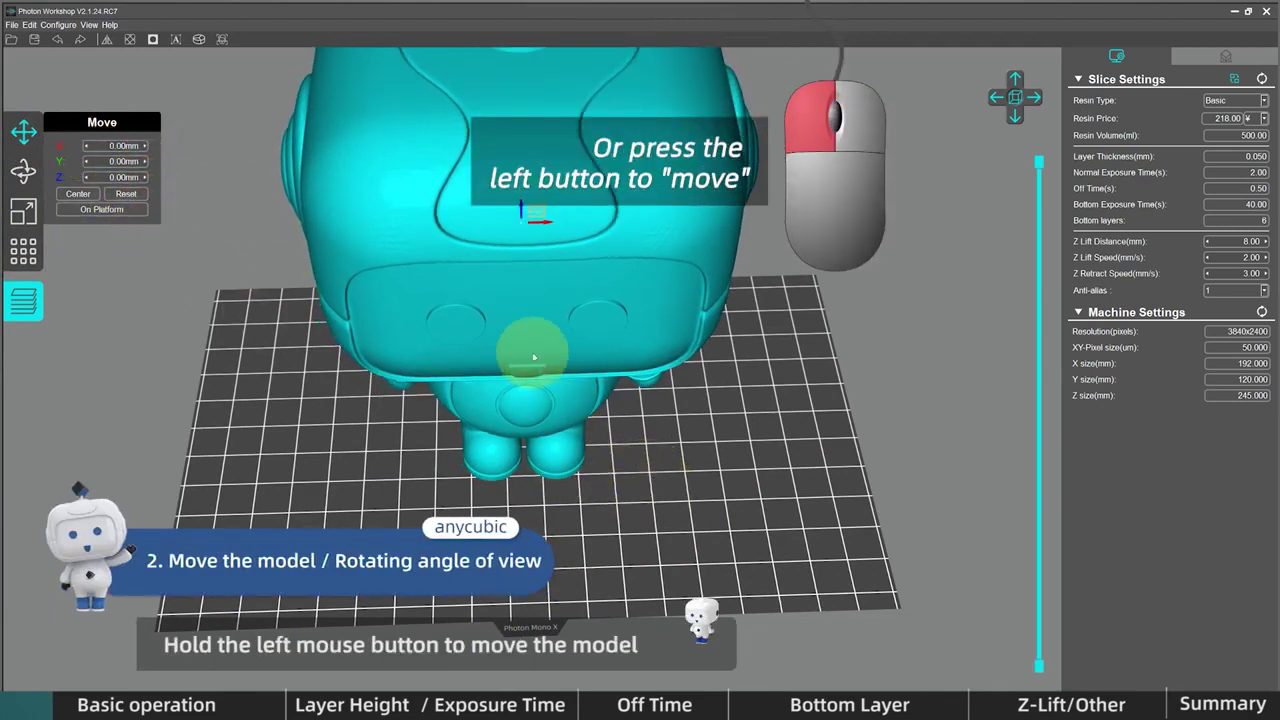
{"action": "left_click_drag", "start_coordinate": [514, 357], "coordinate": [480, 357]}
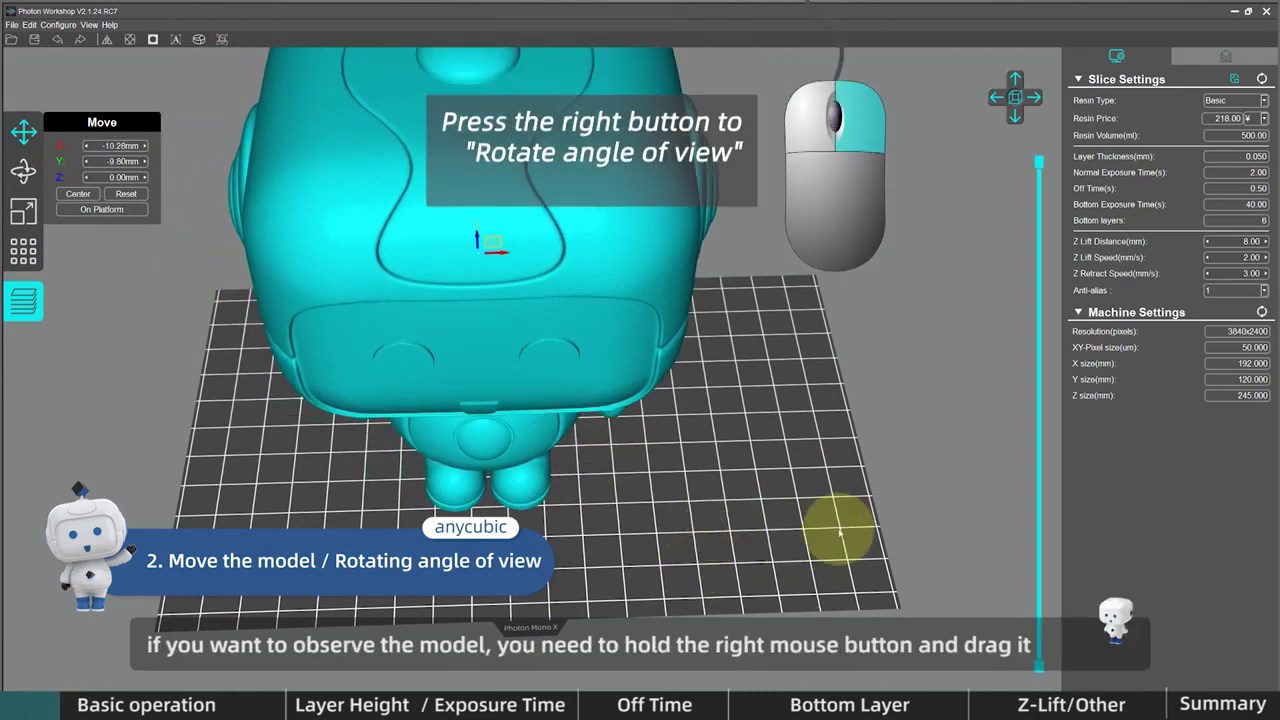
{"action": "right_click_drag", "start_coordinate": [834, 531], "coordinate": [703, 523]}
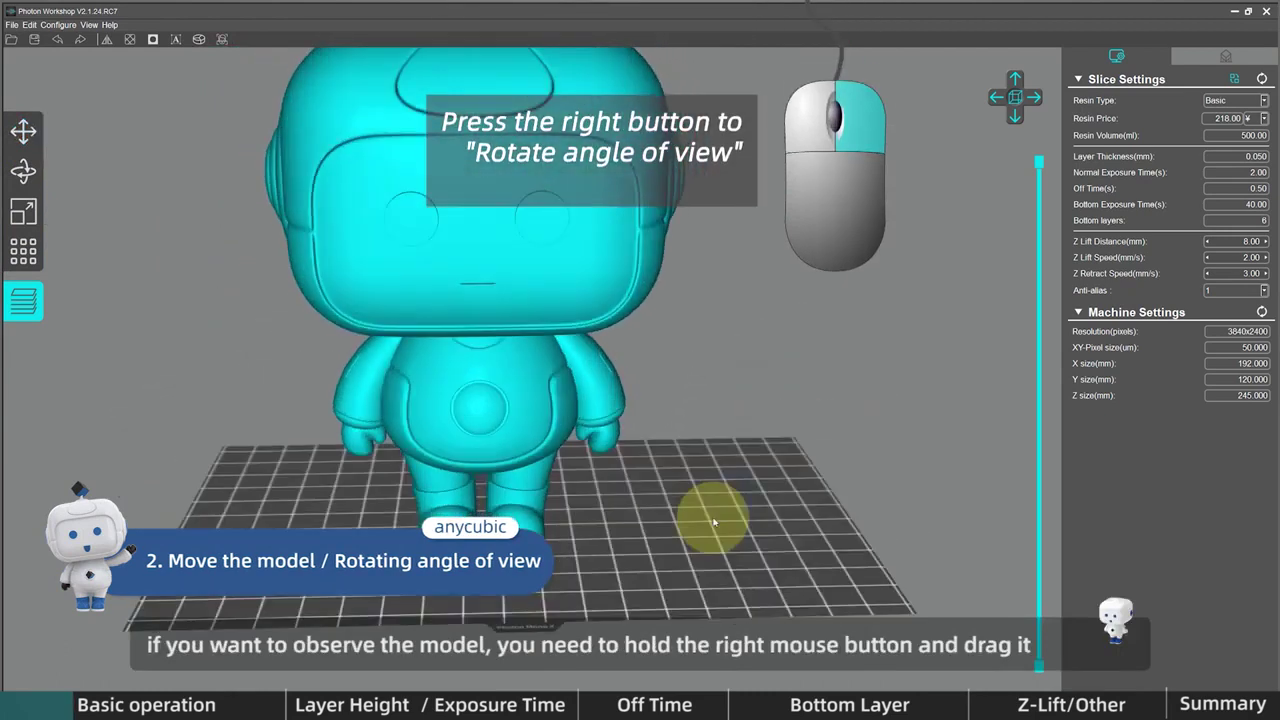
Step: Try rotating the model by -90° about X and freehand with the rotation rings
{"action": "left_click", "coordinate": [23, 171]}
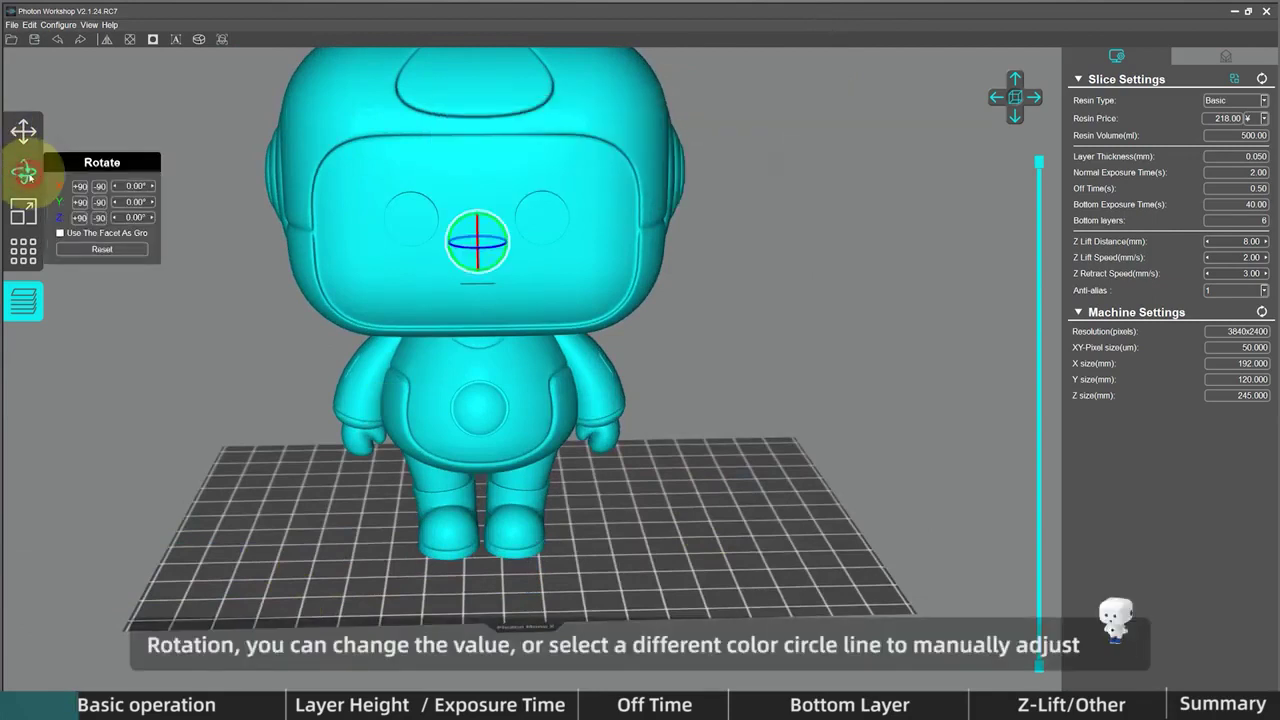
{"action": "left_click", "coordinate": [96, 187]}
{"action": "left_click", "coordinate": [99, 187]}
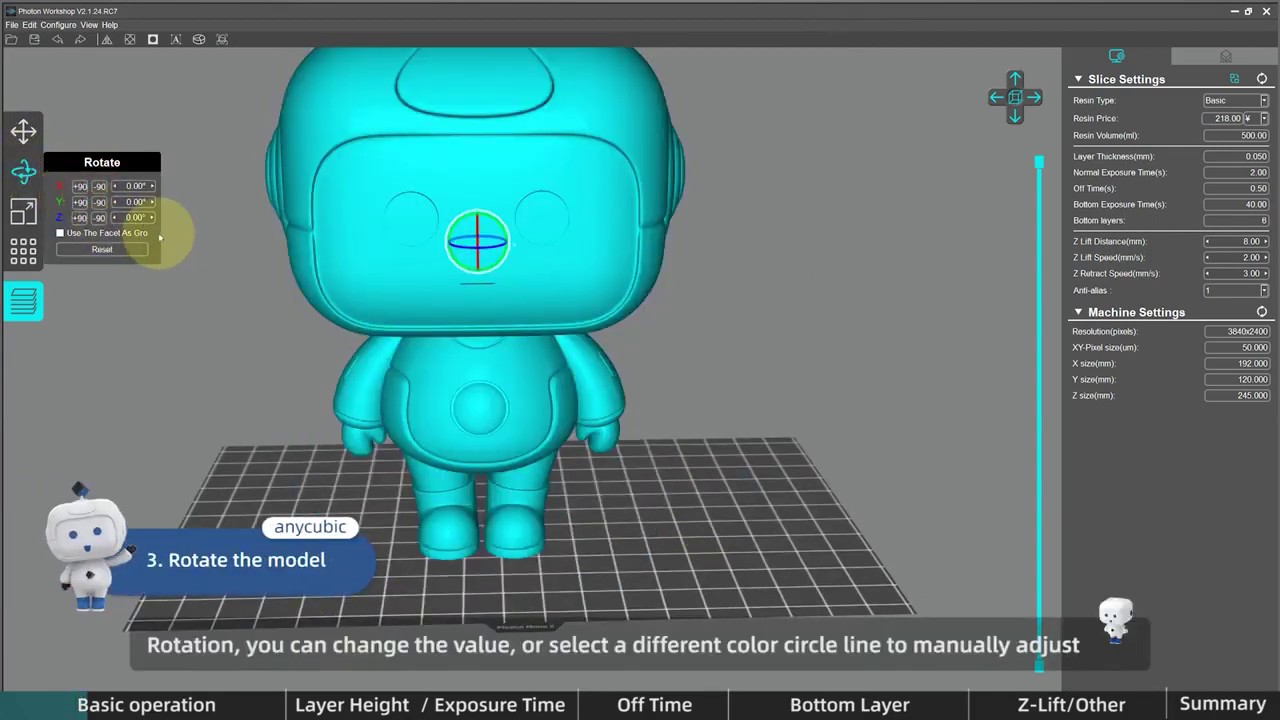
{"action": "mouse_move", "coordinate": [474, 247]}
{"action": "left_mouse_down"}
{"action": "mouse_move", "coordinate": [496, 254]}
{"action": "mouse_move", "coordinate": [489, 245]}
{"action": "left_mouse_up"}
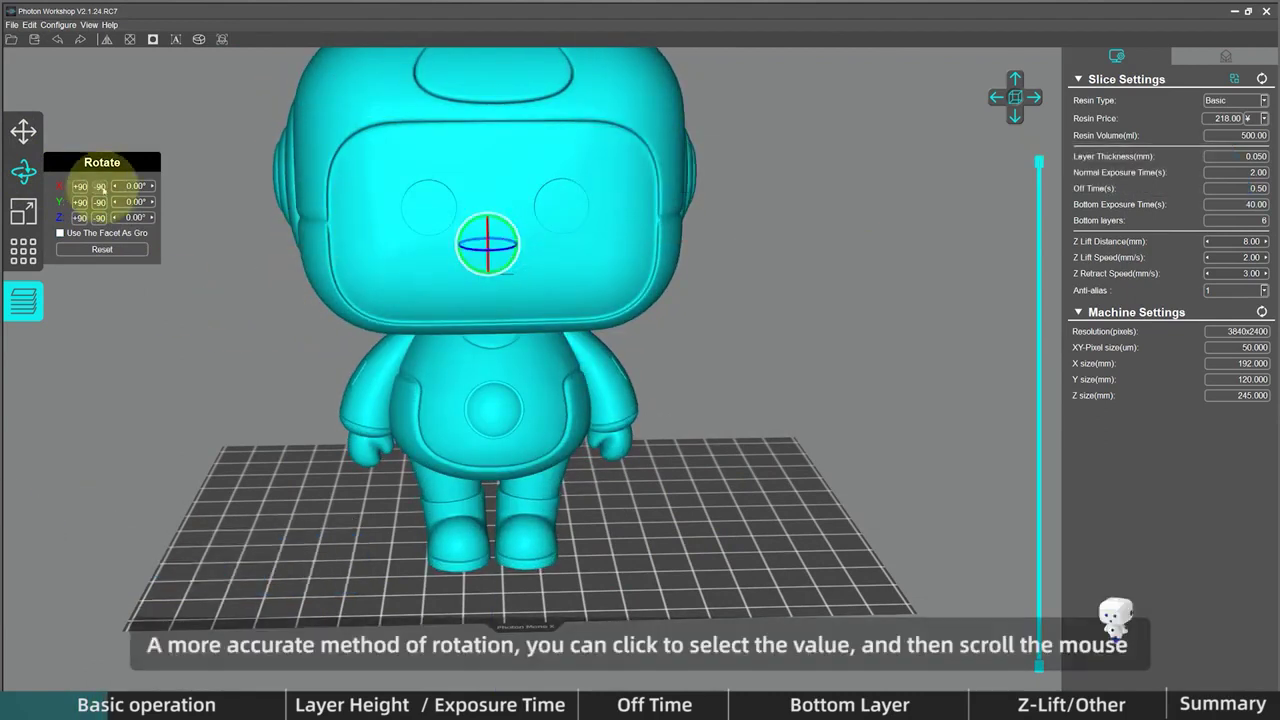
Step: Rotate the model about the X axis by gradually adjusting its angle value to -16°
{"action": "left_click", "coordinate": [131, 186]}
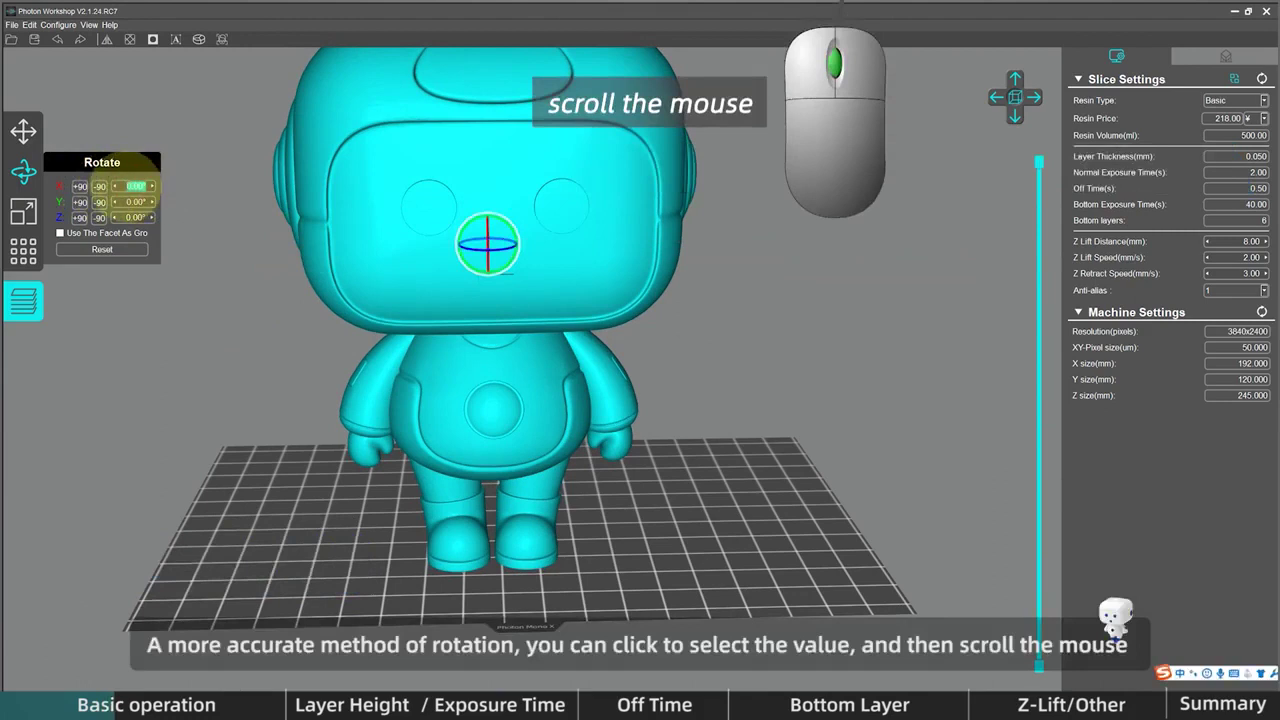
{"action": "scroll", "coordinate": [135, 186], "scroll_direction": "up", "scroll_amount": 5}
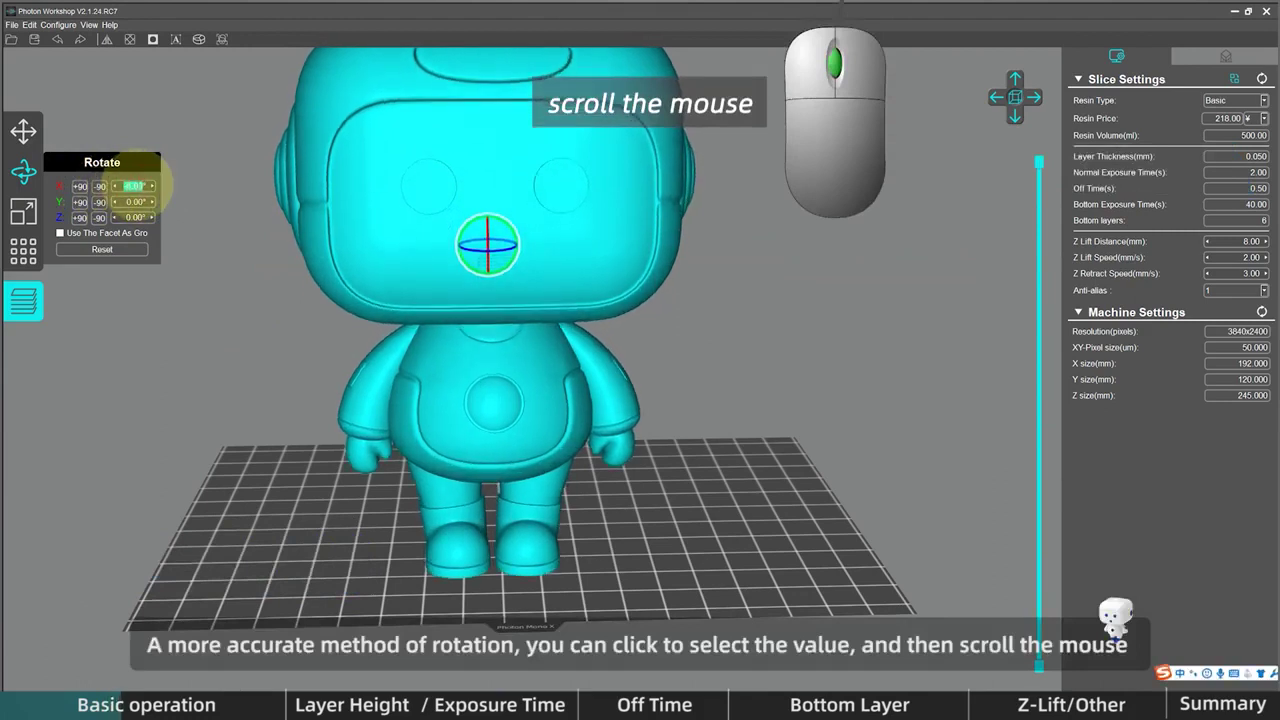
{"action": "scroll", "coordinate": [135, 186], "scroll_direction": "up", "scroll_amount": 10}
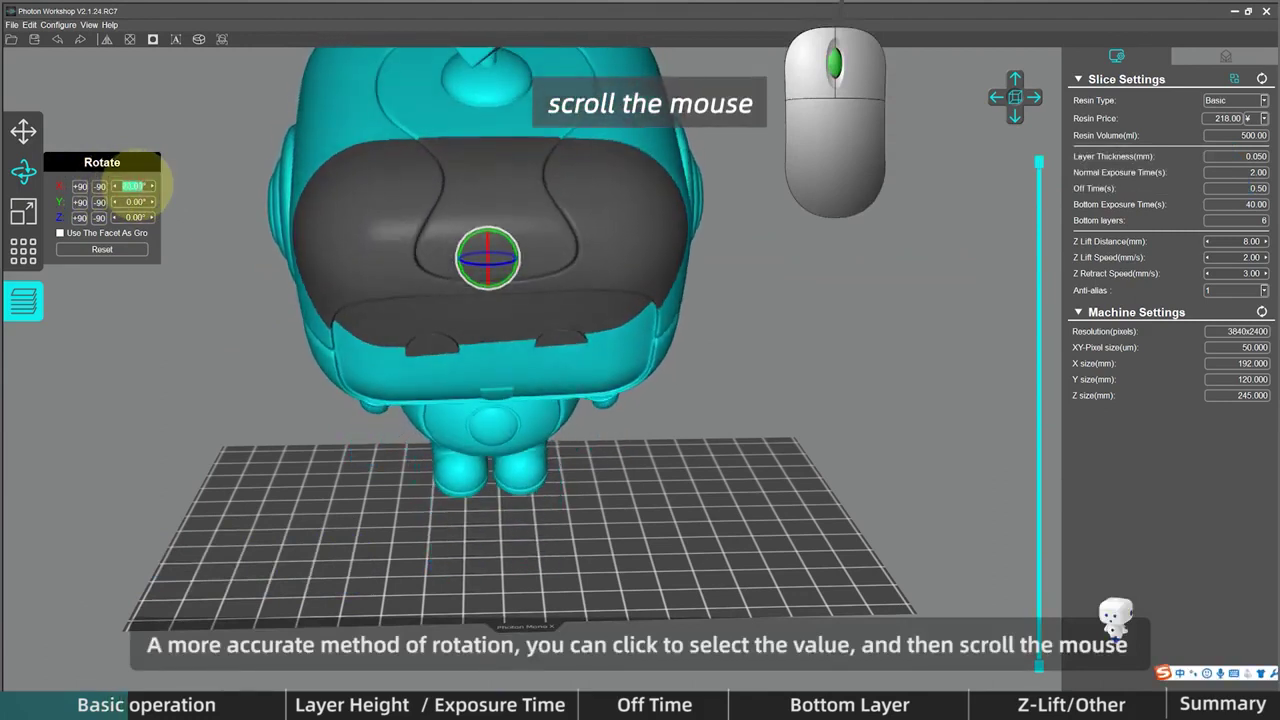
{"action": "scroll", "coordinate": [135, 186], "scroll_direction": "down", "scroll_amount": 10}
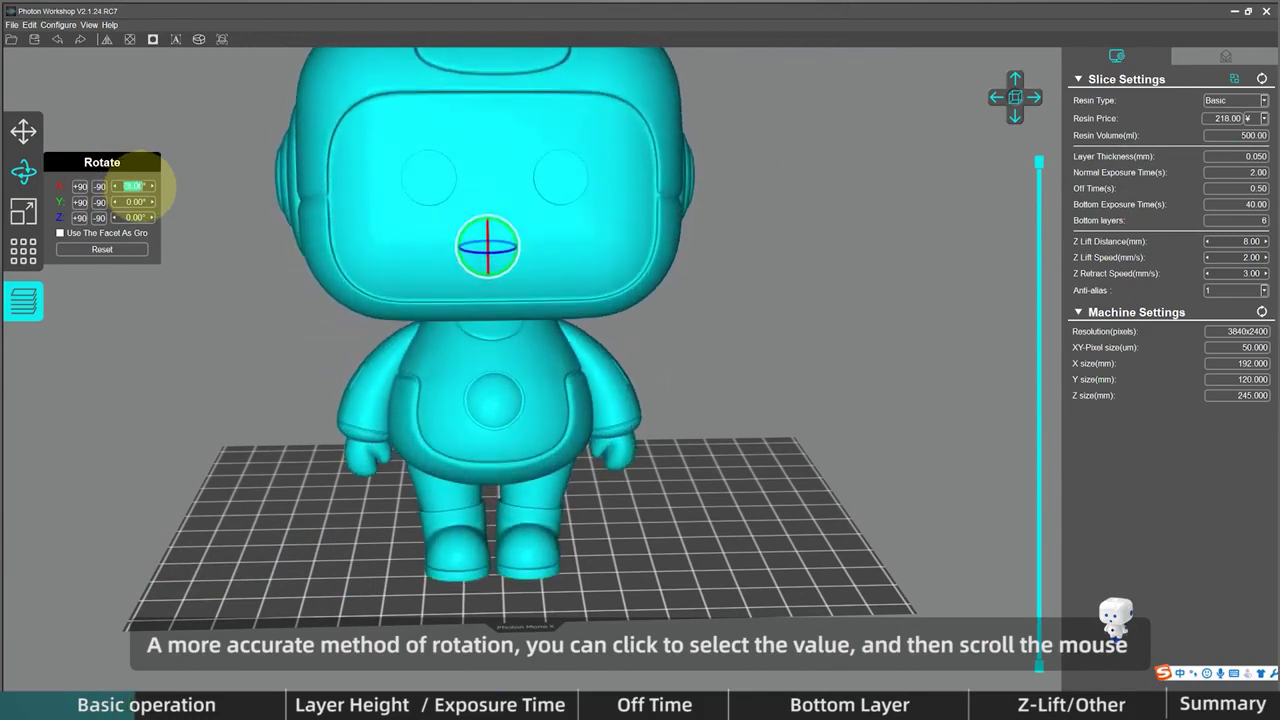
Step: Try adjusting the model's Y rotation angle and reset all of its rotations
{"action": "left_click", "coordinate": [124, 202]}
{"action": "left_click_drag", "start_coordinate": [148, 202], "coordinate": [96, 201]}
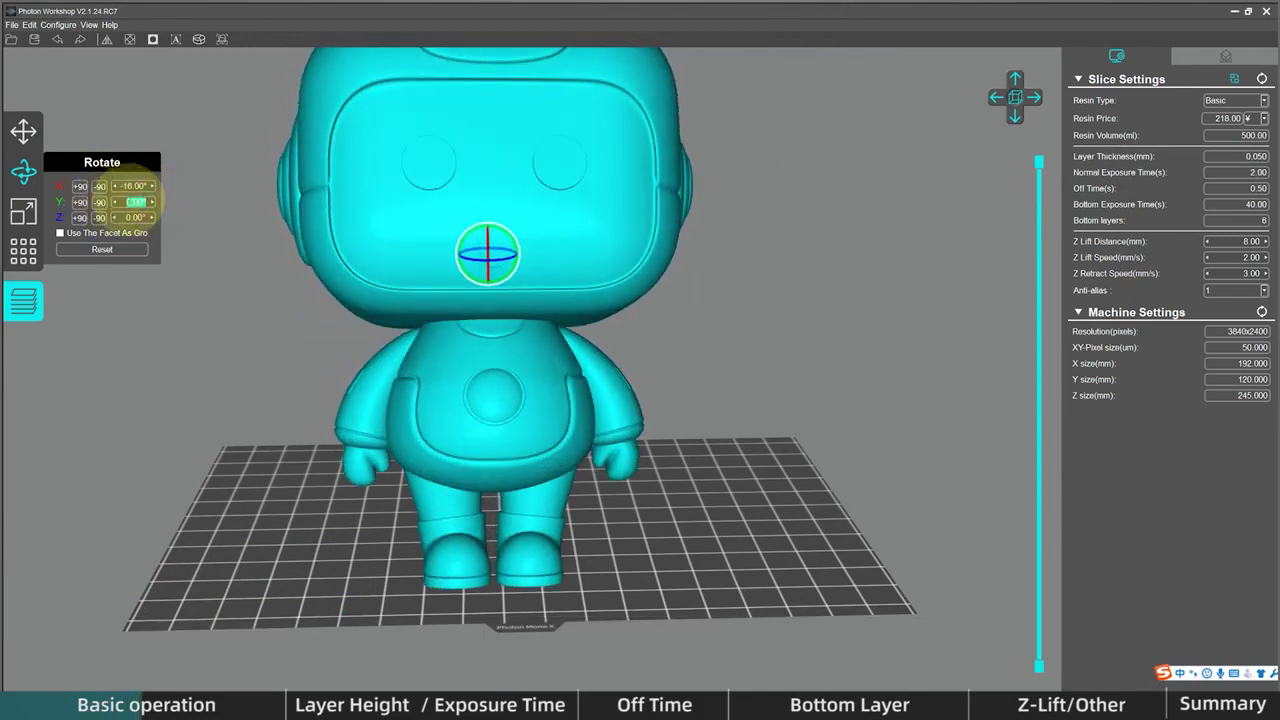
{"action": "scroll", "coordinate": [131, 201], "scroll_direction": "up", "scroll_amount": 1}
{"action": "scroll", "coordinate": [131, 201], "scroll_direction": "down", "scroll_amount": 1}
{"action": "left_click", "coordinate": [118, 249]}
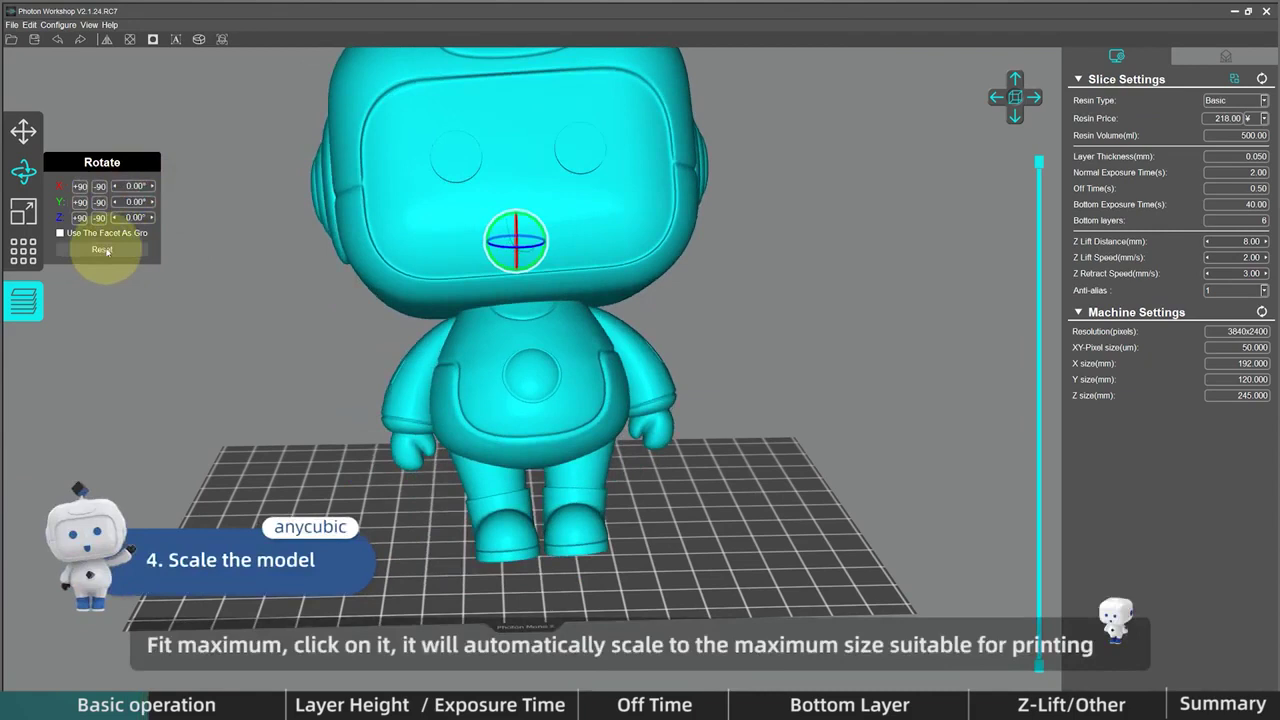
Step: Scale the robot model to the maximum printable size with Fit Maximum
{"action": "left_click", "coordinate": [23, 211]}
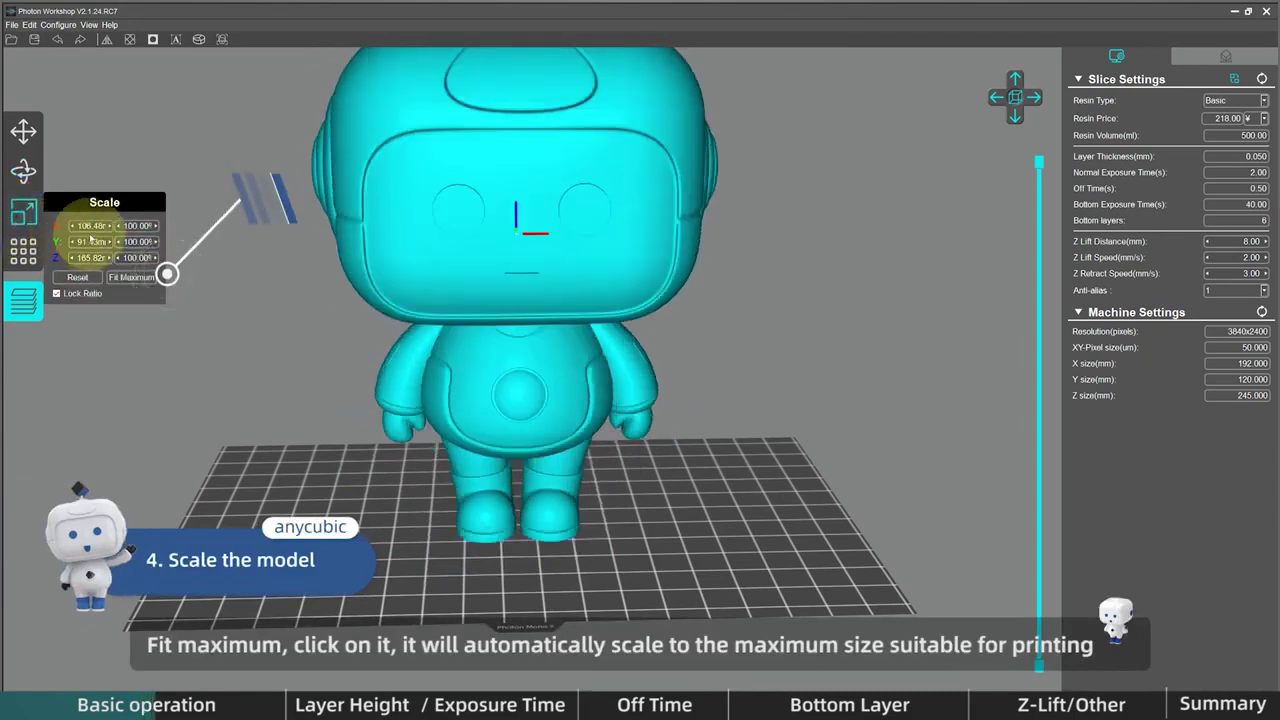
{"action": "left_click", "coordinate": [121, 226]}
{"action": "left_click", "coordinate": [122, 279]}
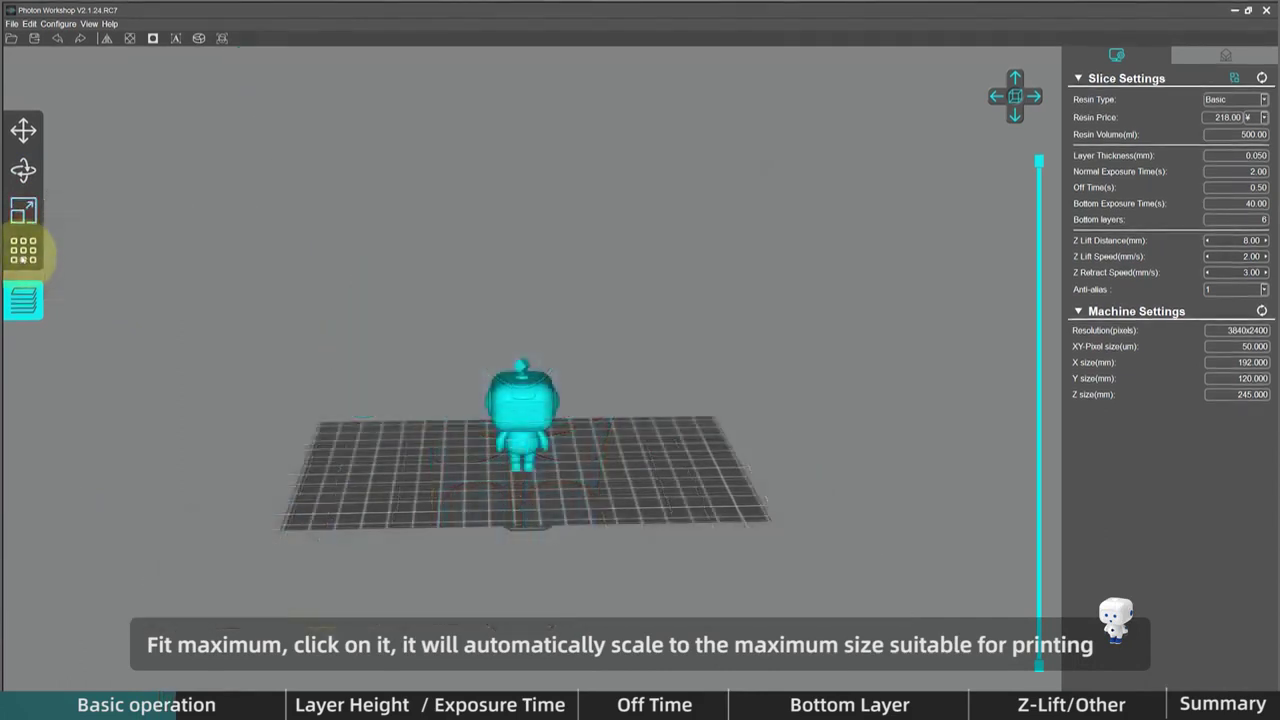
Step: Duplicate the small robot model to make nine copies on the build plate
{"action": "left_click", "coordinate": [23, 250]}
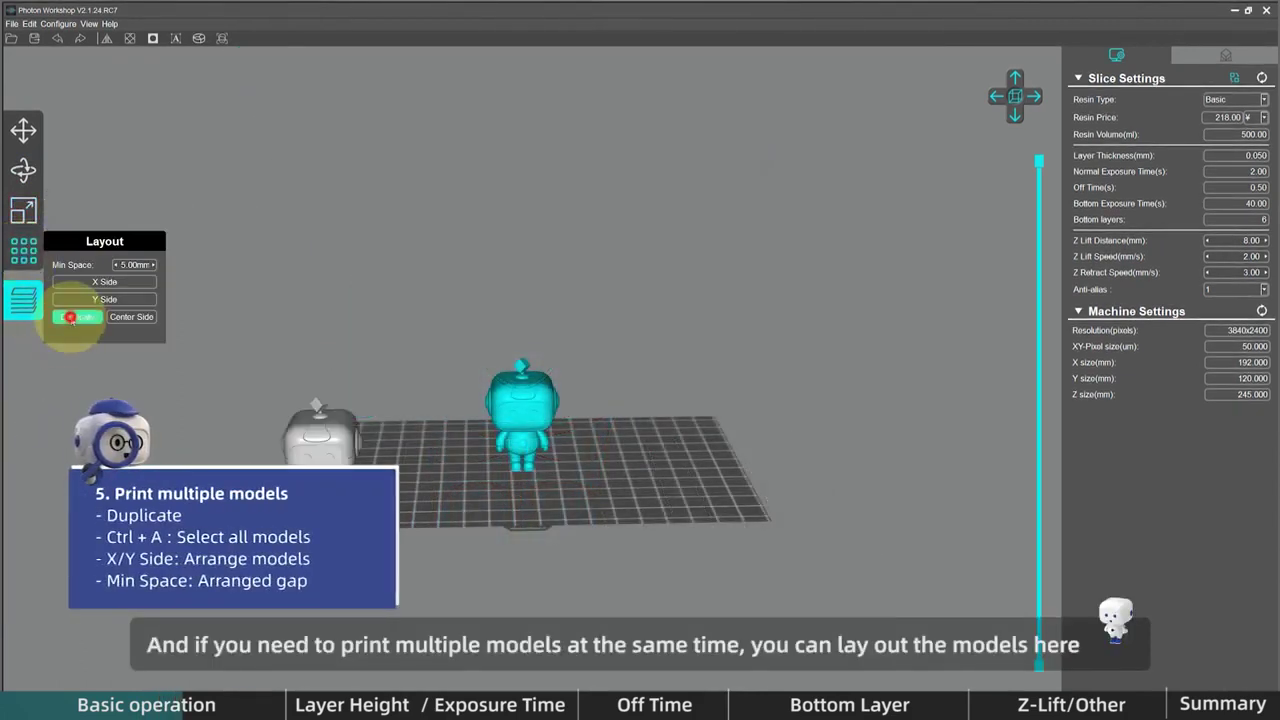
{"action": "left_click", "coordinate": [71, 317]}
{"action": "left_click", "coordinate": [71, 317]}
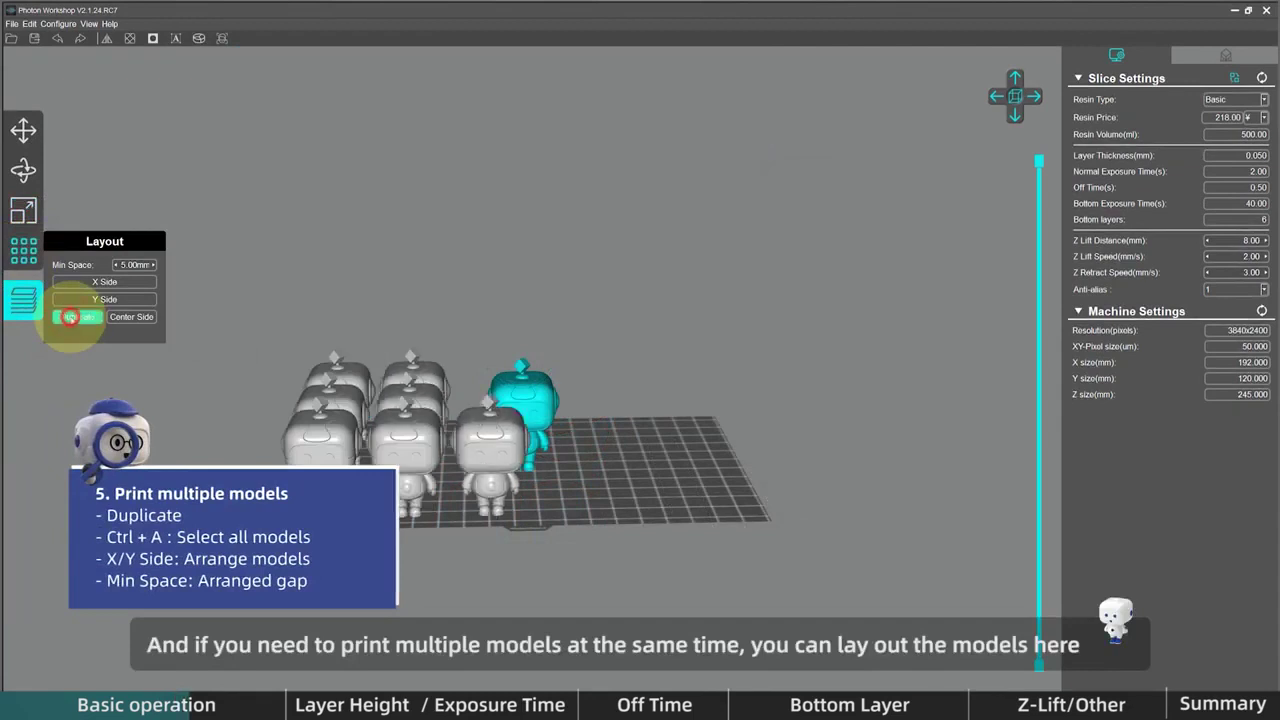
{"action": "left_click", "coordinate": [71, 317]}
{"action": "left_click", "coordinate": [71, 317]}
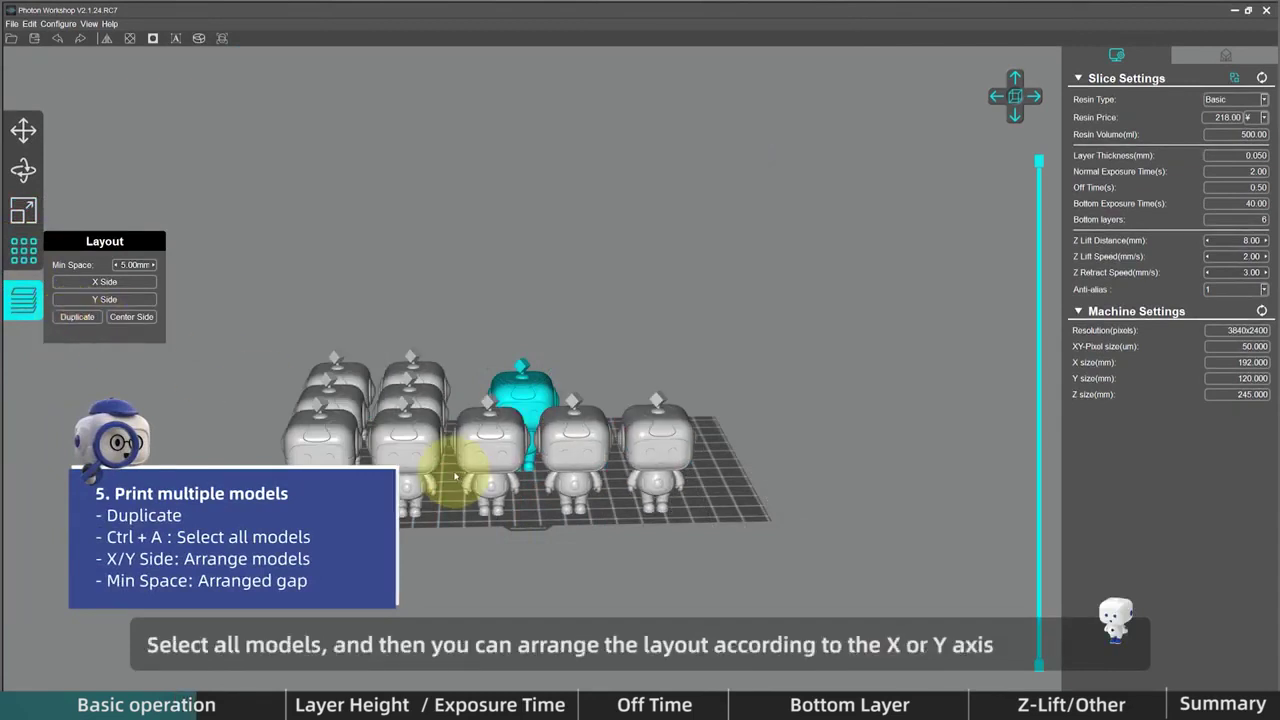
Step: Select all robot models and arrange them along the X side and the Y side with 5 mm minimum spacing
{"action": "key", "text": "ctrl+a"}
{"action": "left_click", "coordinate": [91, 283]}
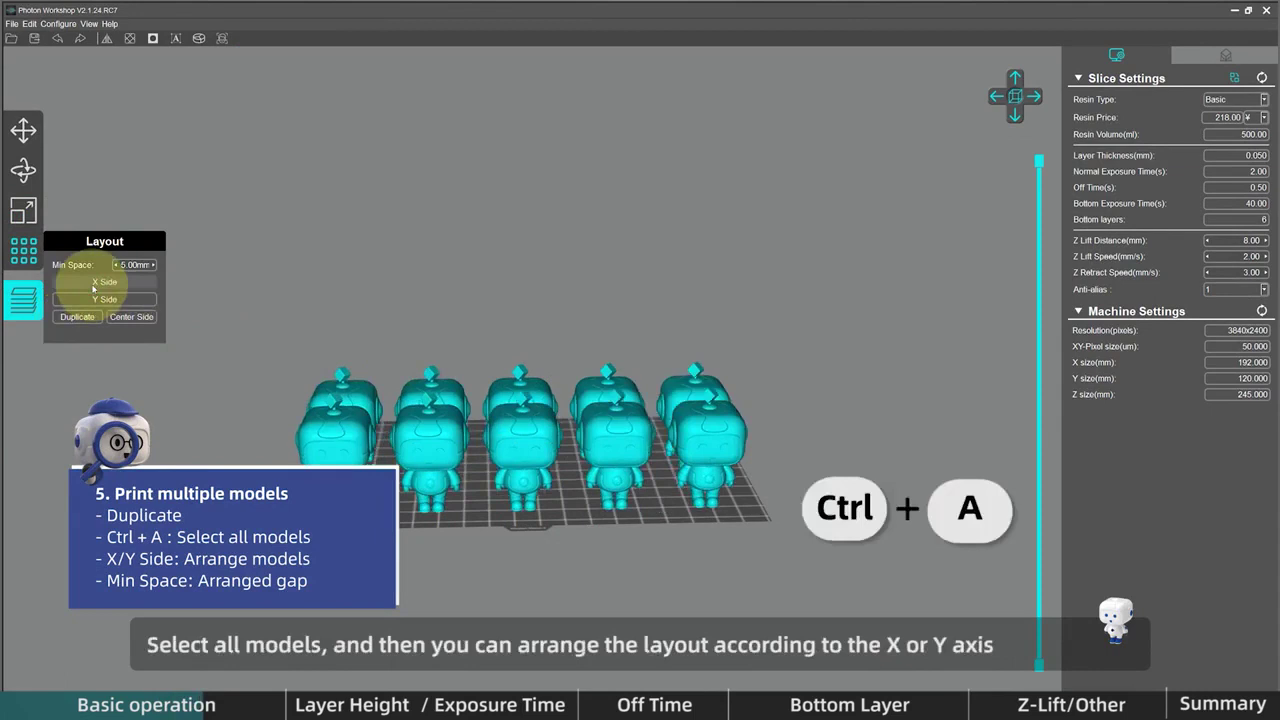
{"action": "left_click", "coordinate": [111, 300]}
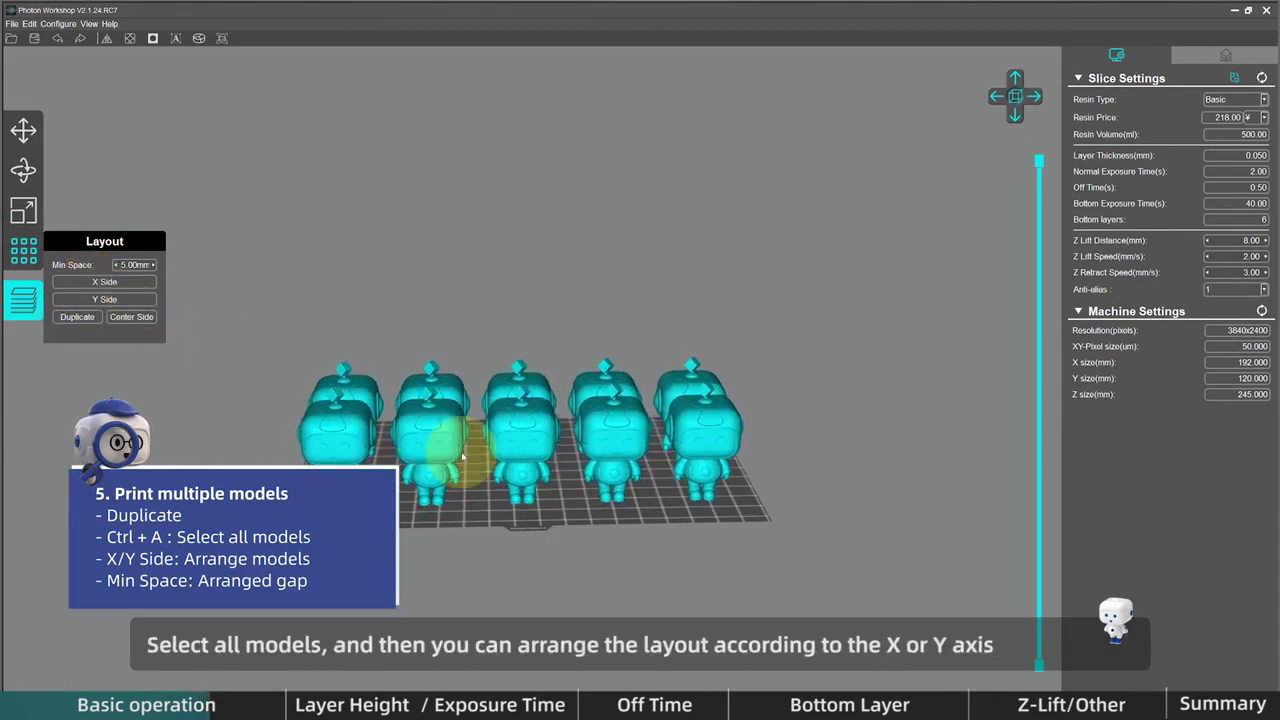
{"action": "right_click_drag", "start_coordinate": [618, 540], "coordinate": [610, 581]}
{"action": "left_click_drag", "start_coordinate": [610, 580], "coordinate": [291, 371]}
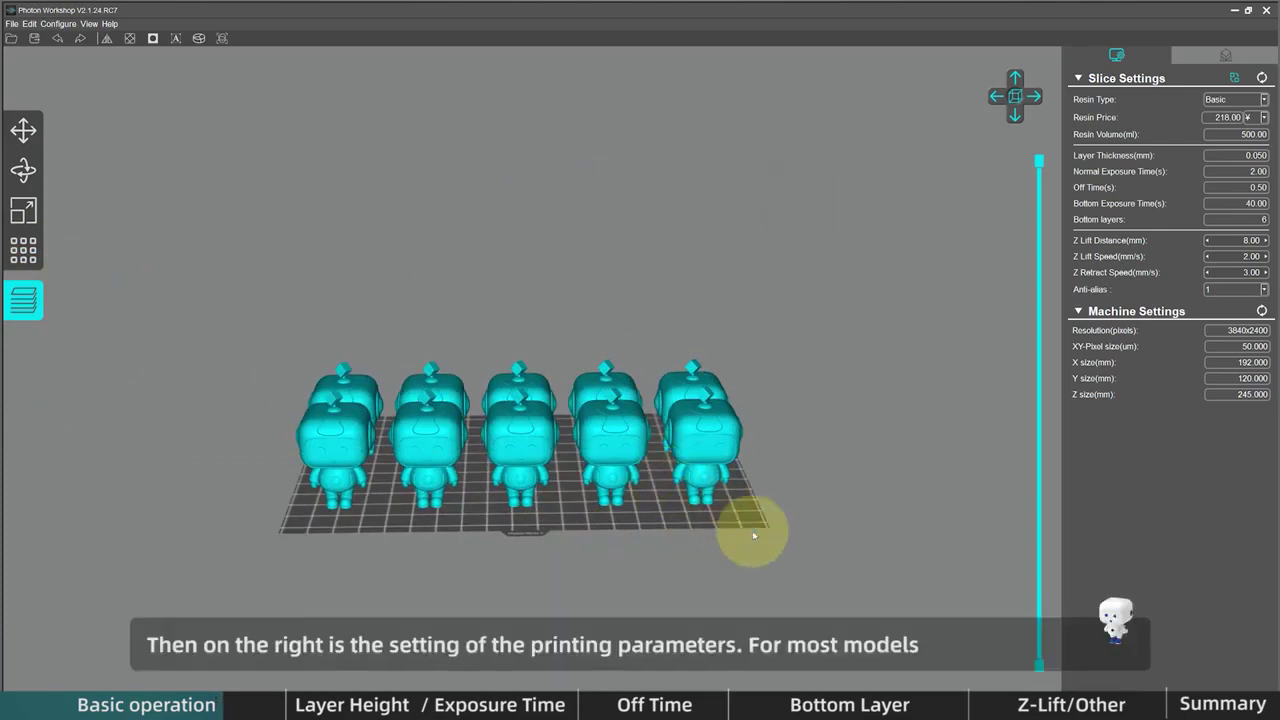
Step: Reset the slice settings to their default parameters
{"action": "left_click_drag", "start_coordinate": [755, 534], "coordinate": [751, 518]}
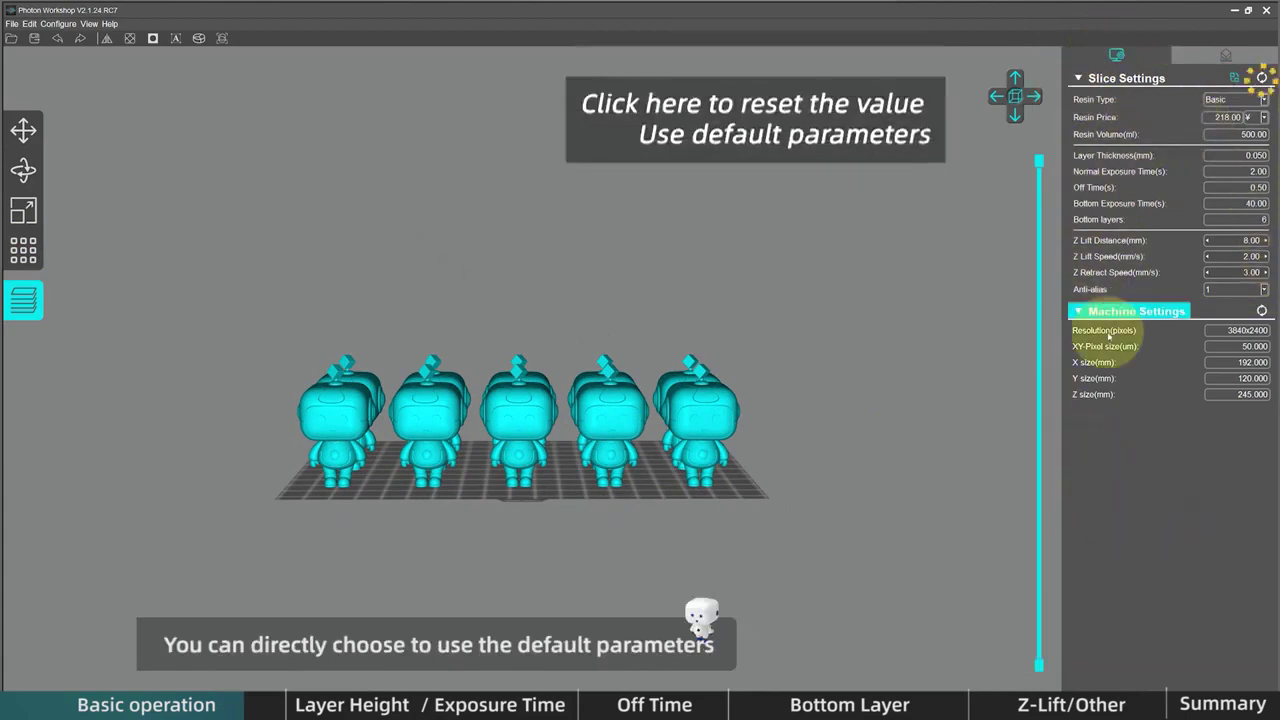
{"action": "left_click", "coordinate": [1262, 77]}
{"action": "left_click", "coordinate": [1262, 77]}
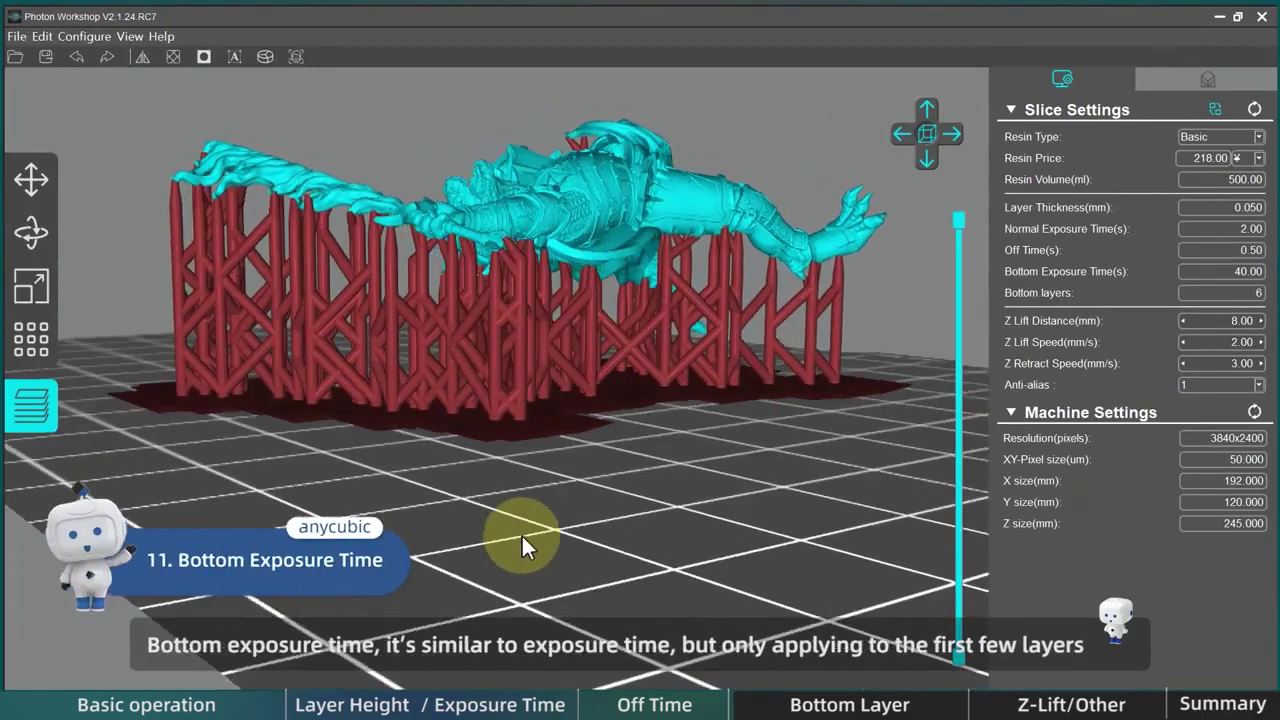
Step: Examine the bottom exposure and bottom layer settings and the base of the supported figure up close
{"action": "right_click_drag", "start_coordinate": [522, 536], "coordinate": [510, 528]}
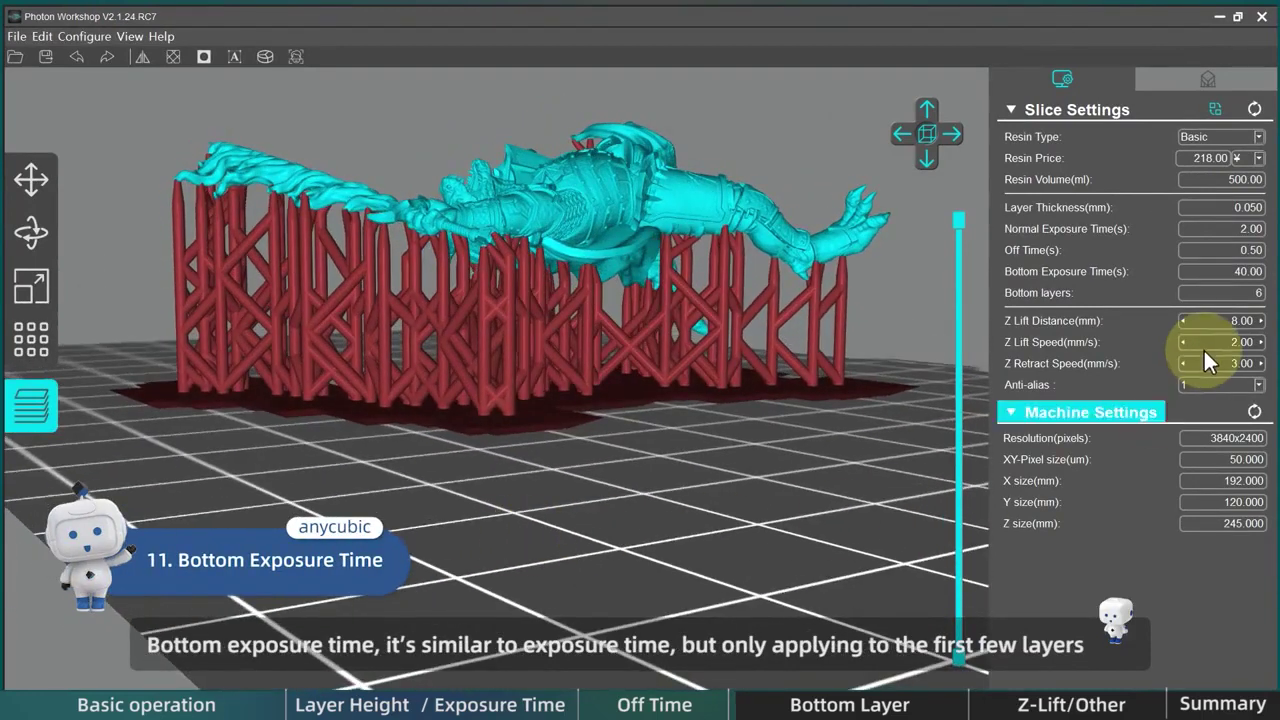
{"action": "left_click_drag", "start_coordinate": [1234, 271], "coordinate": [1130, 308]}
{"action": "left_click", "coordinate": [1218, 294]}
{"action": "left_click", "coordinate": [1088, 277]}
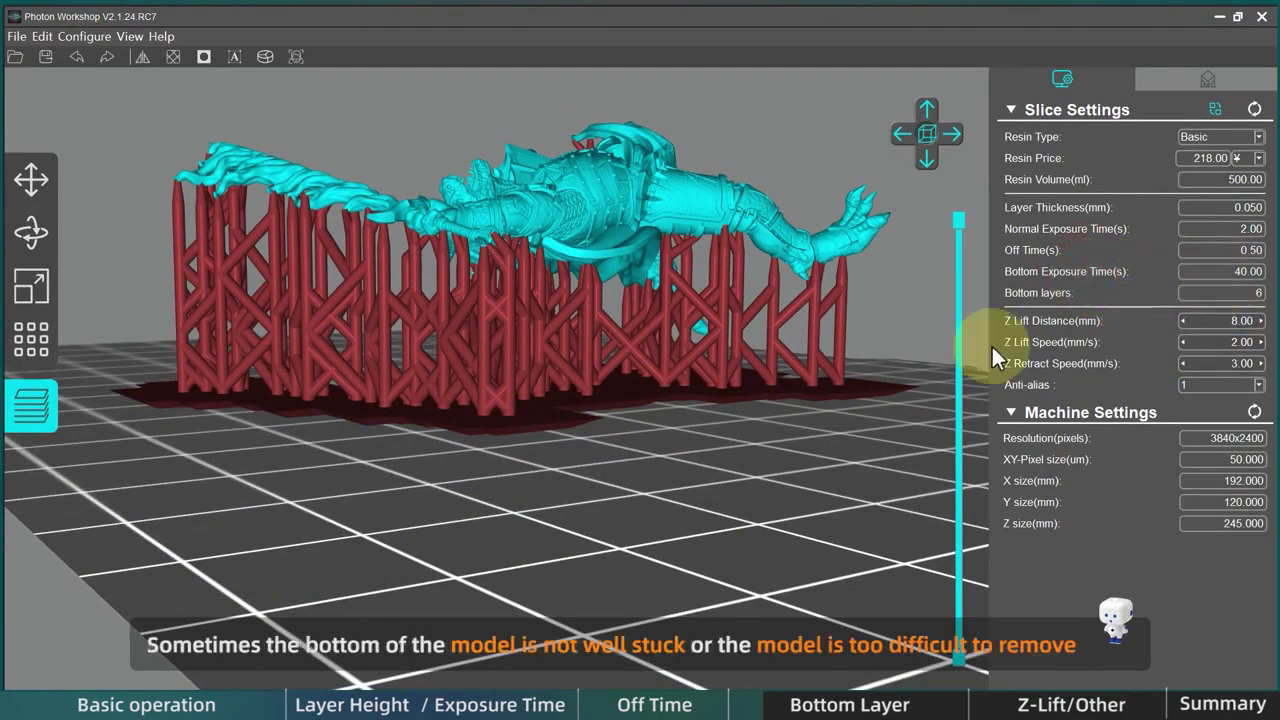
{"action": "scroll", "coordinate": [613, 446], "scroll_direction": "up", "scroll_amount": 5}
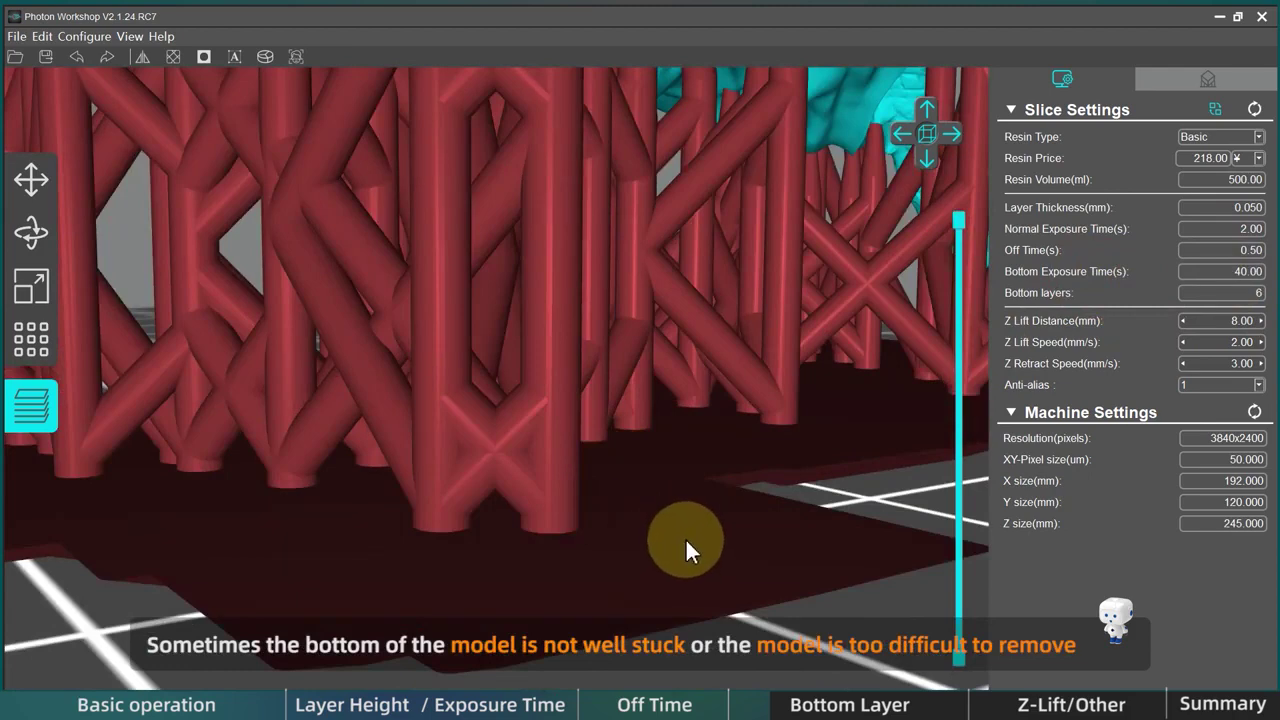
{"action": "scroll", "coordinate": [685, 548], "scroll_direction": "down", "scroll_amount": 5}
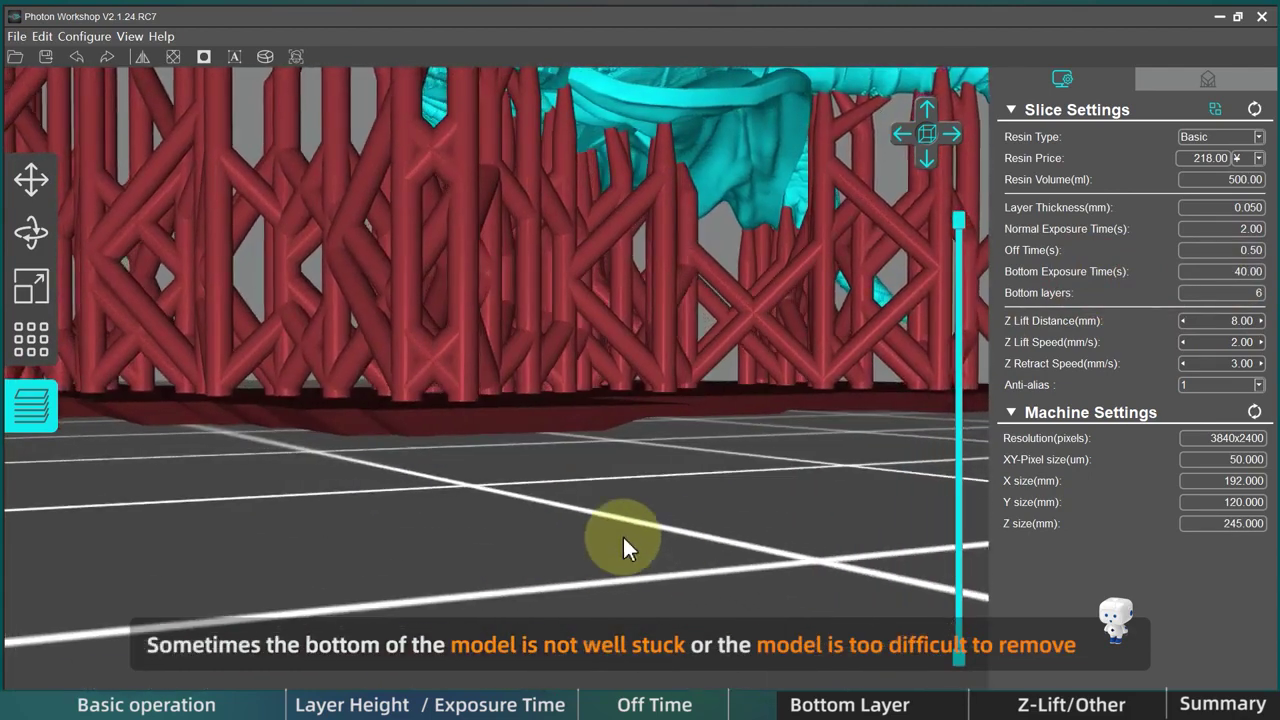
{"action": "left_click_drag", "start_coordinate": [622, 534], "coordinate": [567, 528]}
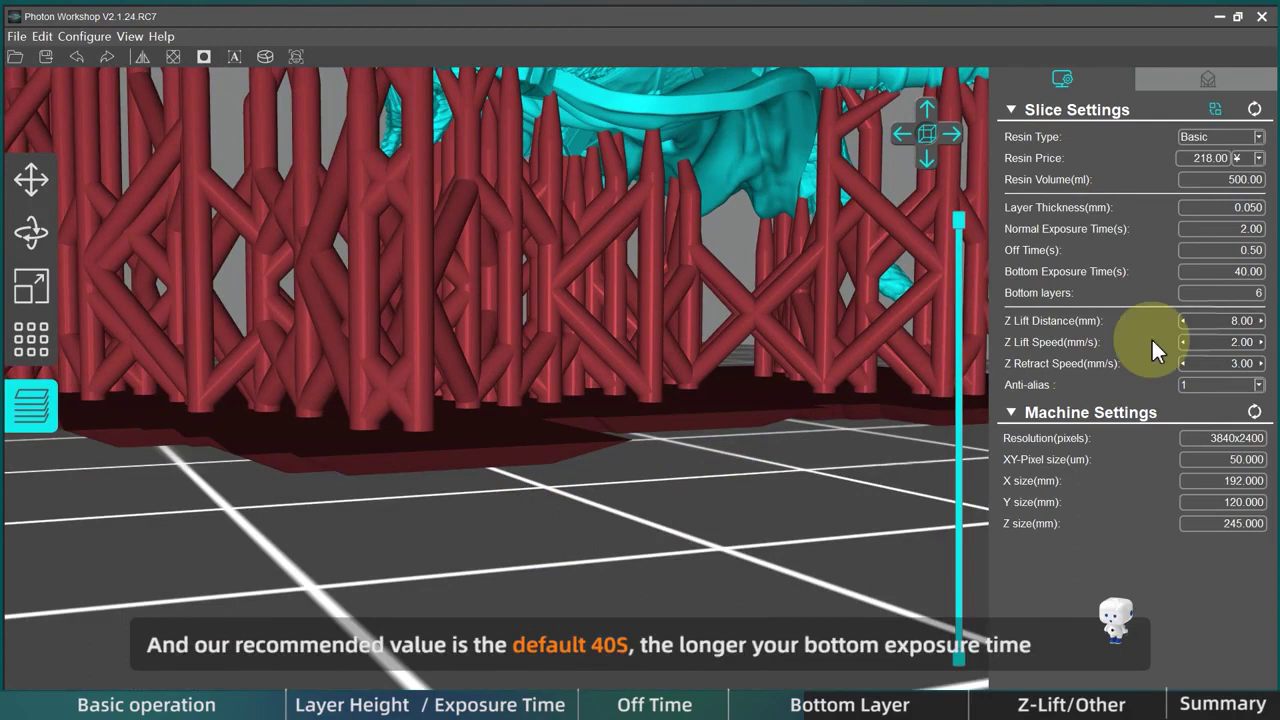
Step: Set the number of bottom layers to 6
{"action": "double_click", "coordinate": [1245, 271]}
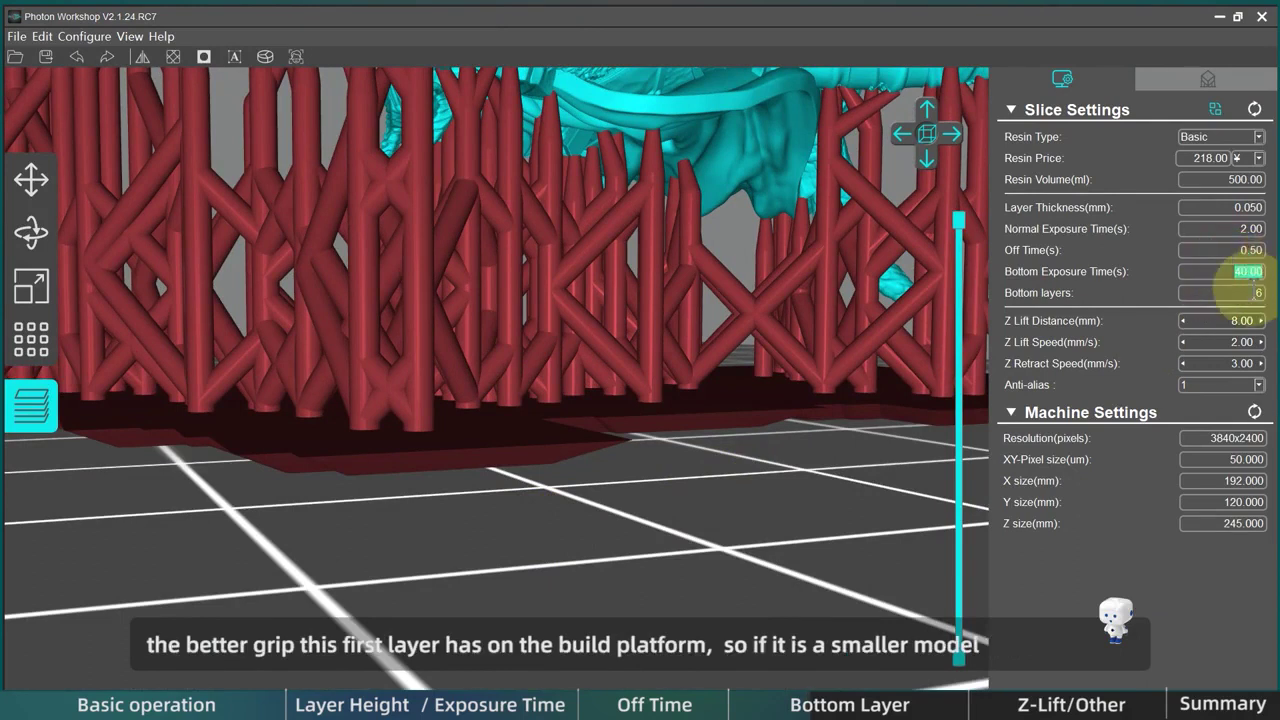
{"action": "left_click", "coordinate": [1255, 292]}
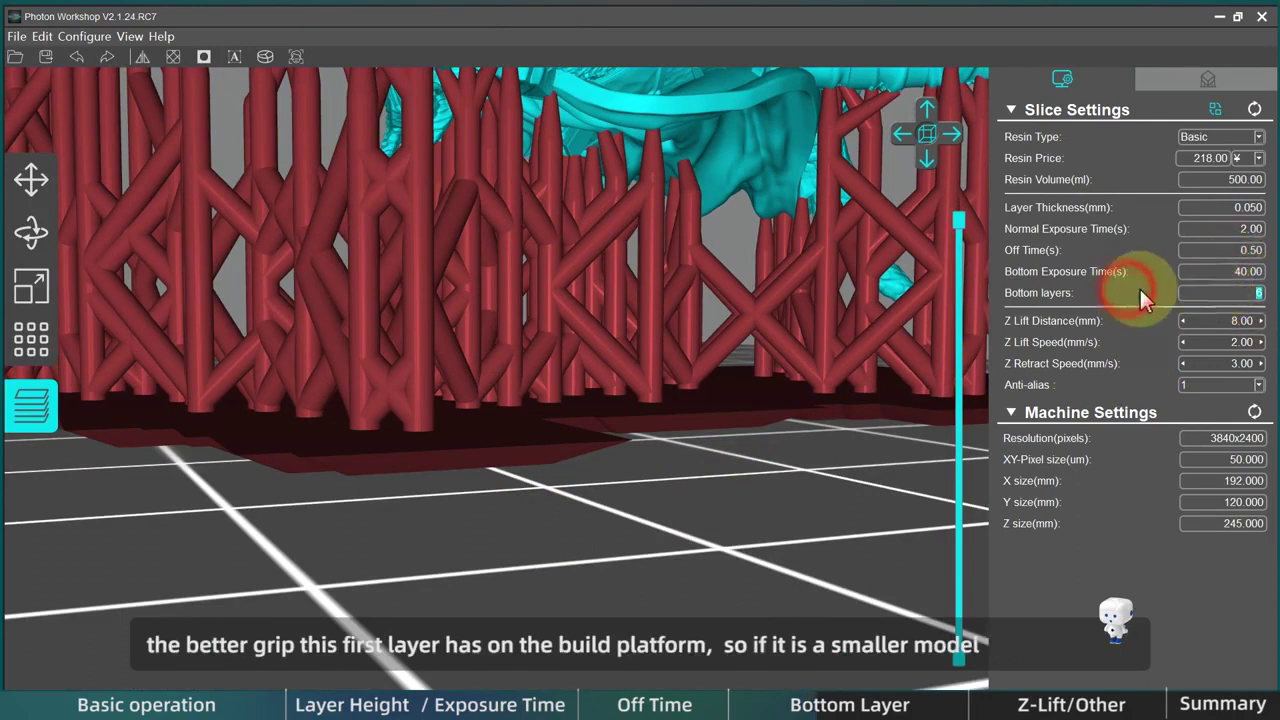
{"action": "type", "text": "6"}
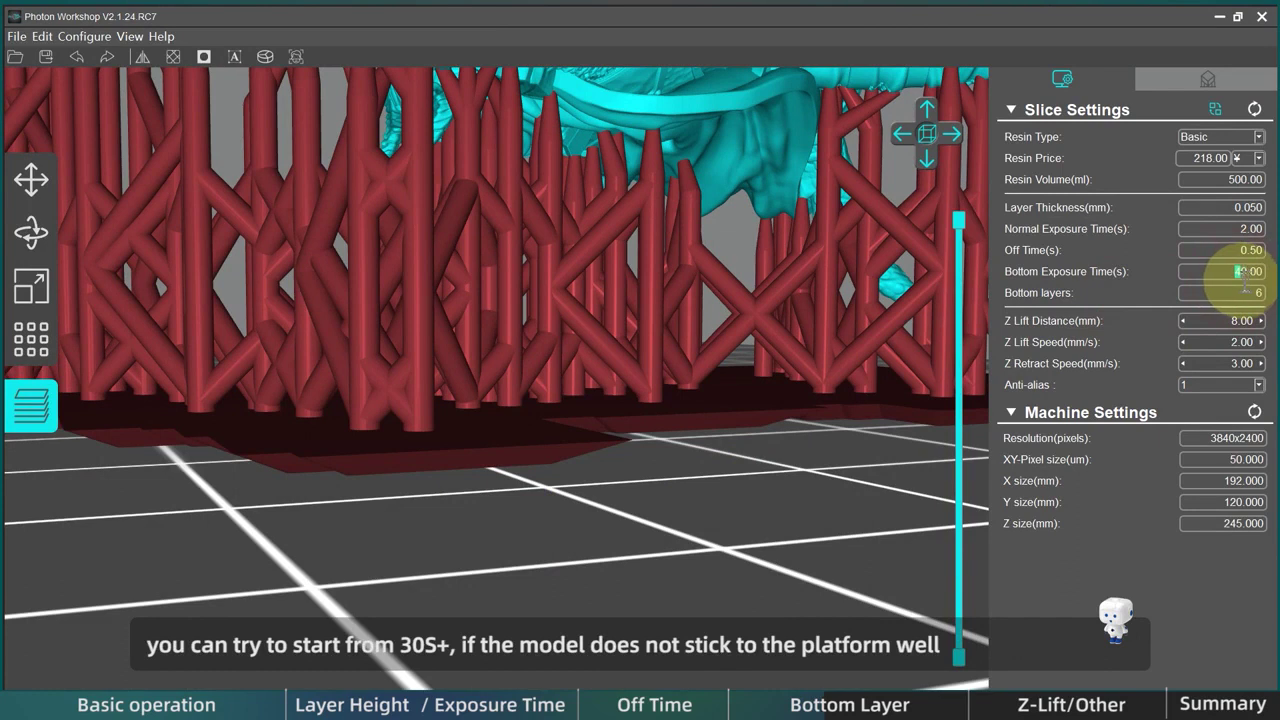
Step: Set the bottom exposure time to 30 s
{"action": "type", "text": "5"}
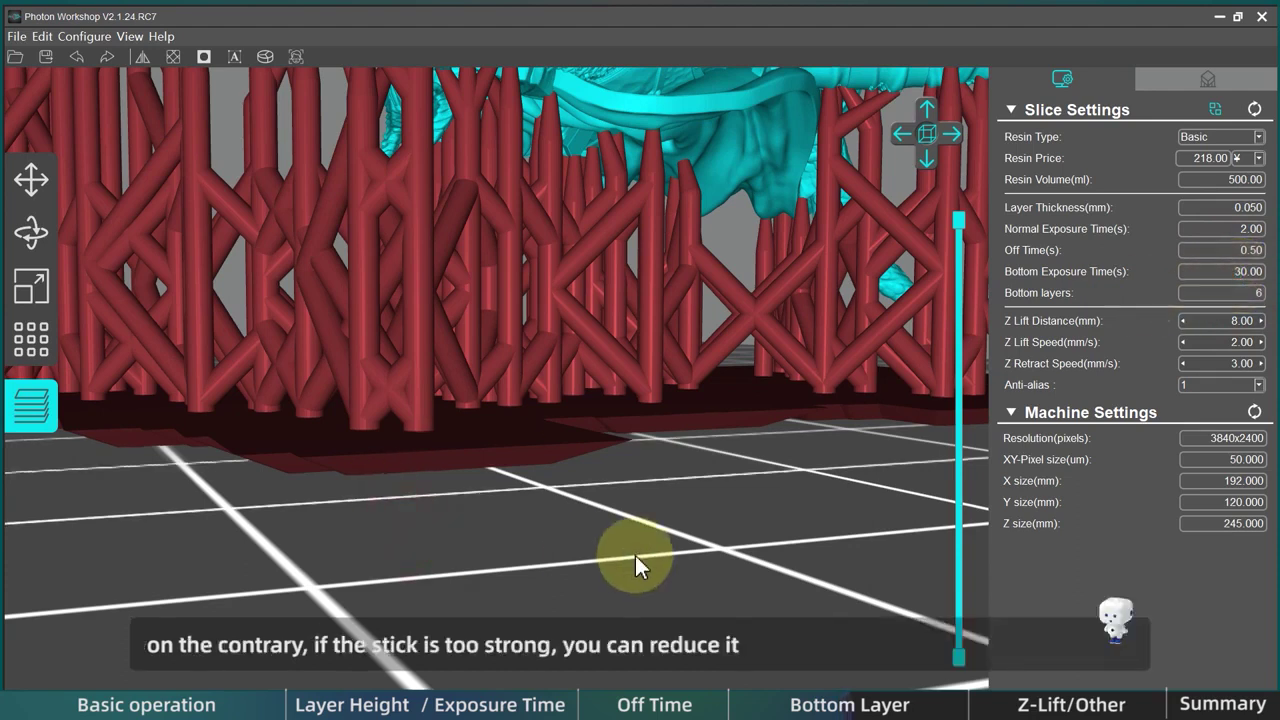
{"action": "scroll", "coordinate": [635, 555], "scroll_direction": "down", "scroll_amount": 6}
{"action": "mouse_move", "coordinate": [636, 556]}
{"action": "left_mouse_down"}
{"action": "mouse_move", "coordinate": [687, 545]}
{"action": "mouse_move", "coordinate": [687, 557]}
{"action": "mouse_move", "coordinate": [646, 562]}
{"action": "left_mouse_up"}
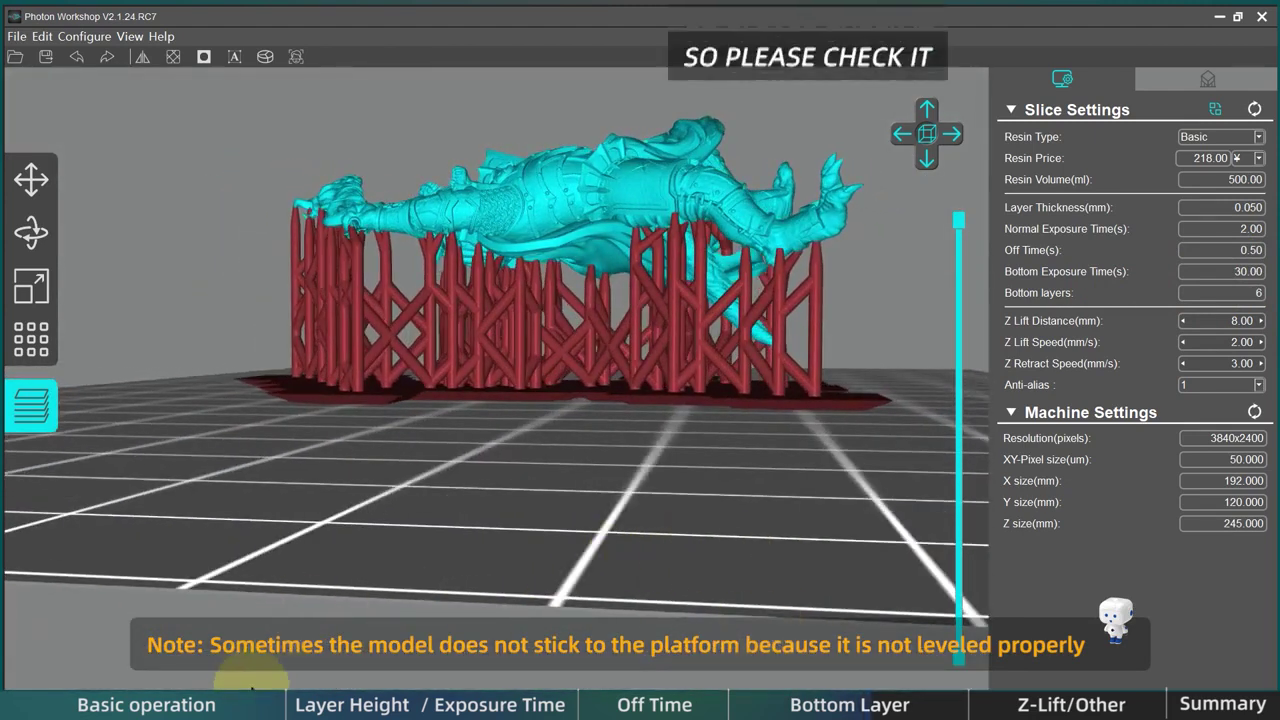
Step: Try a bottom layer count of 8 for the supported figure and inspect its raft up close
{"action": "left_click_drag", "start_coordinate": [706, 460], "coordinate": [609, 478]}
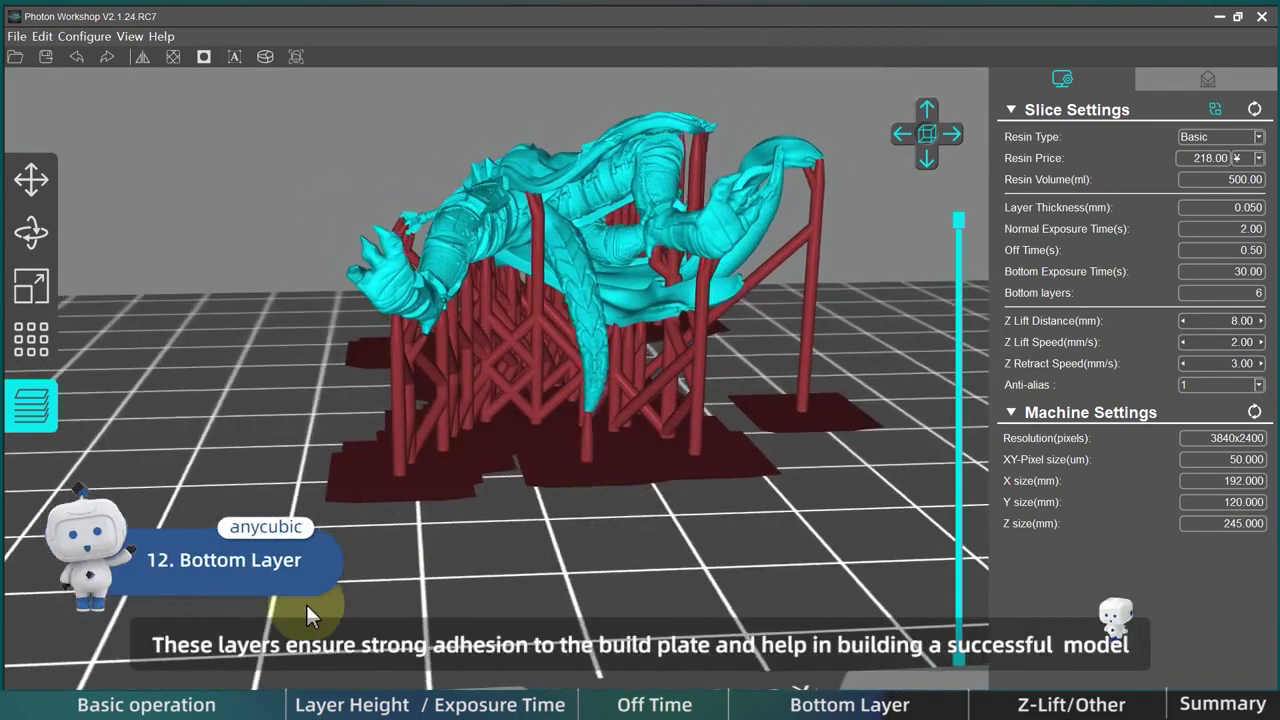
{"action": "left_click_drag", "start_coordinate": [432, 612], "coordinate": [425, 582]}
{"action": "scroll", "coordinate": [554, 549], "scroll_direction": "up", "scroll_amount": 3}
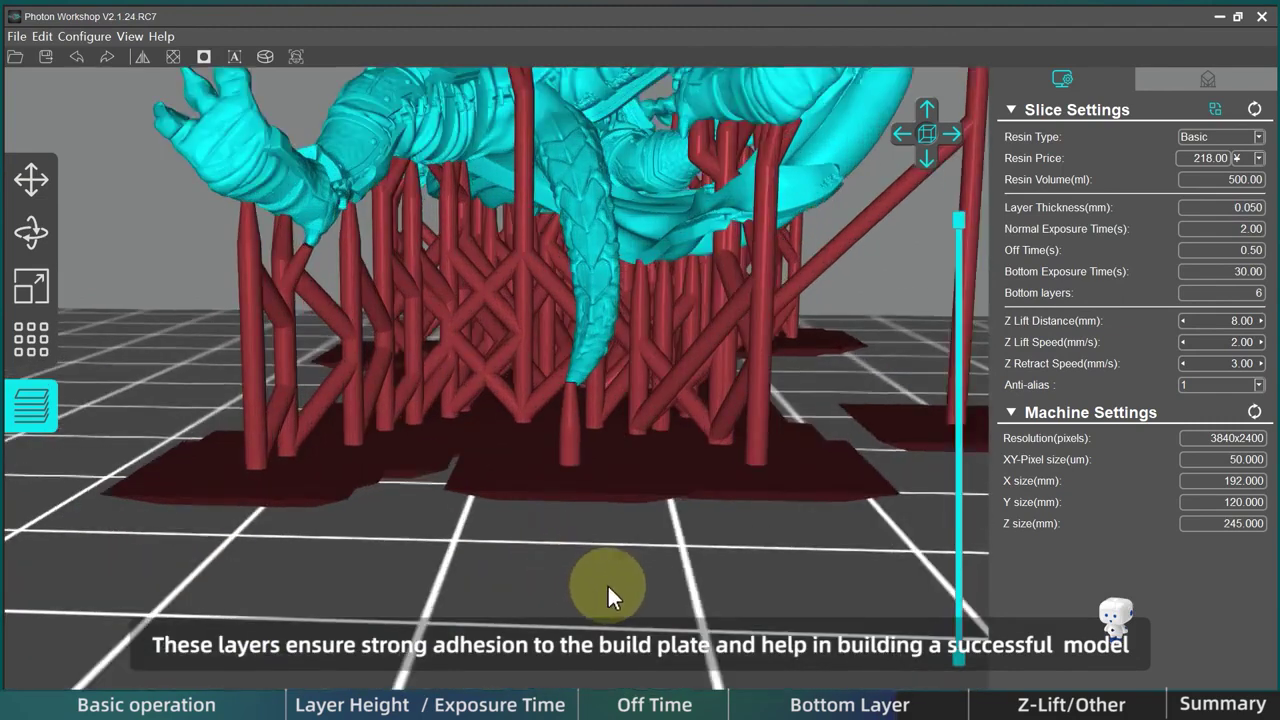
{"action": "scroll", "coordinate": [607, 583], "scroll_direction": "up", "scroll_amount": 3}
{"action": "left_click_drag", "start_coordinate": [657, 600], "coordinate": [681, 582]}
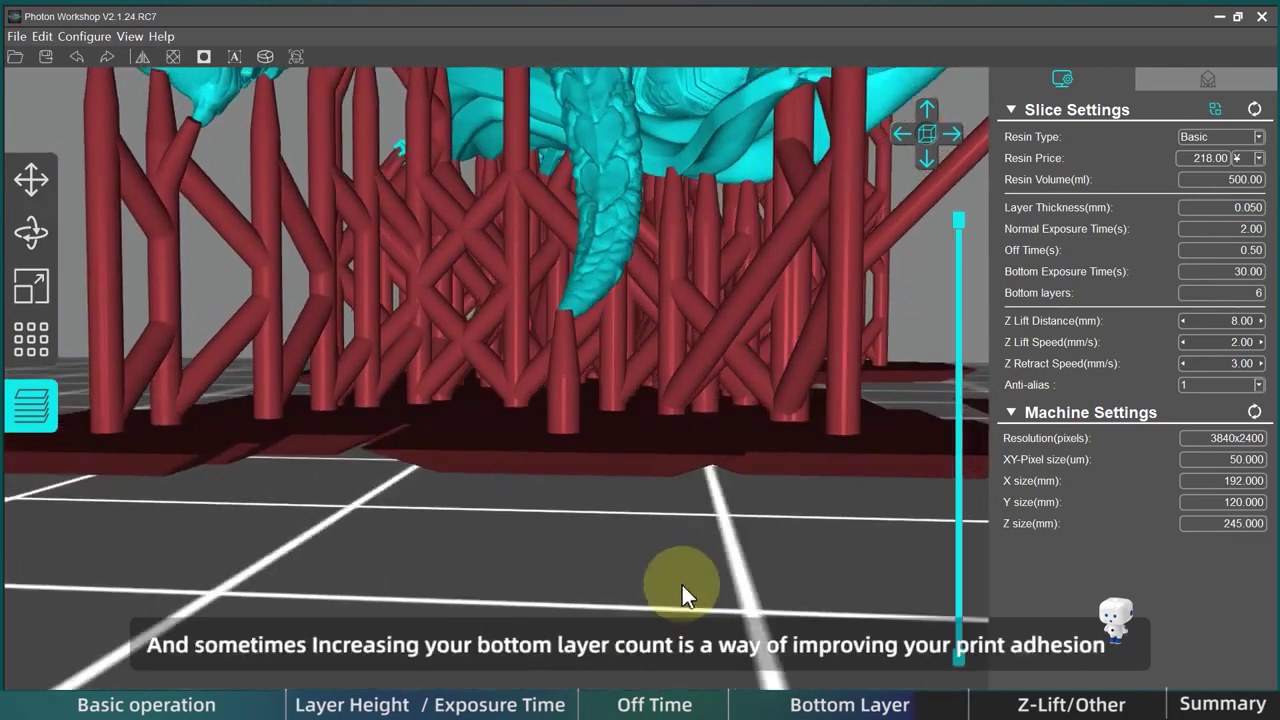
{"action": "left_click", "coordinate": [1230, 292]}
{"action": "type", "text": "8"}
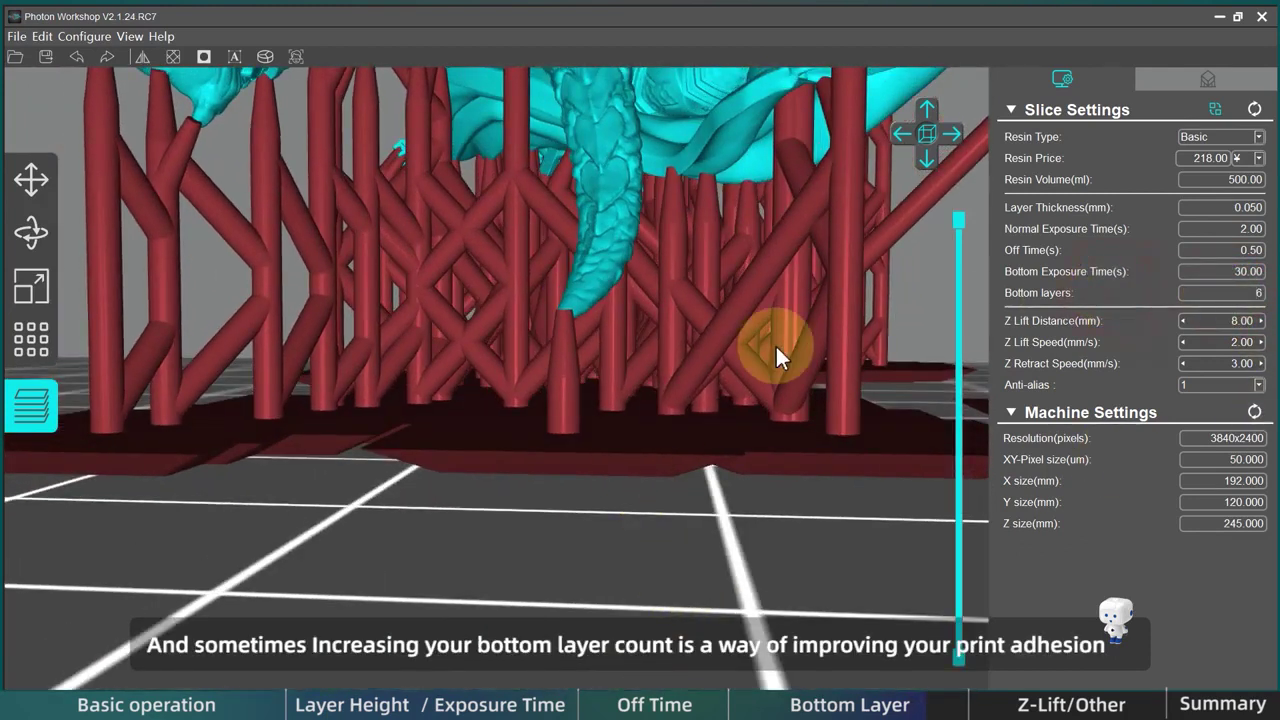
{"action": "scroll", "coordinate": [608, 470], "scroll_direction": "up", "scroll_amount": 3}
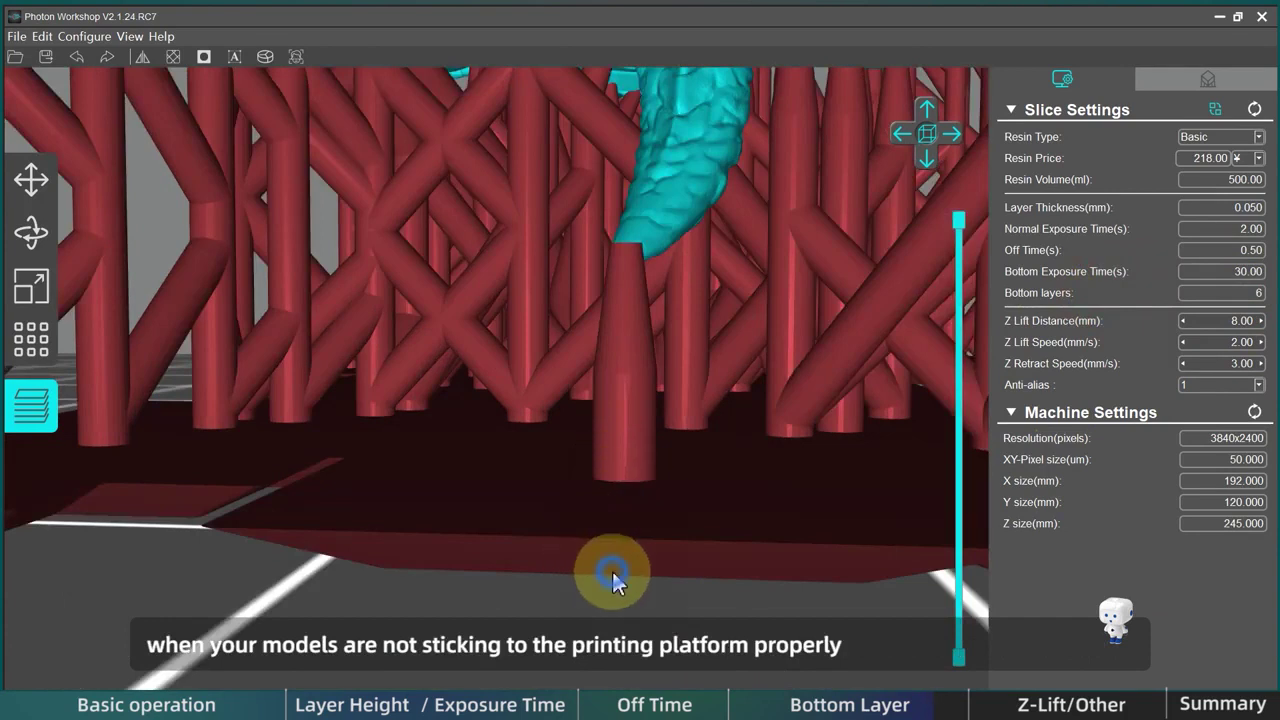
{"action": "left_click_drag", "start_coordinate": [612, 569], "coordinate": [650, 553]}
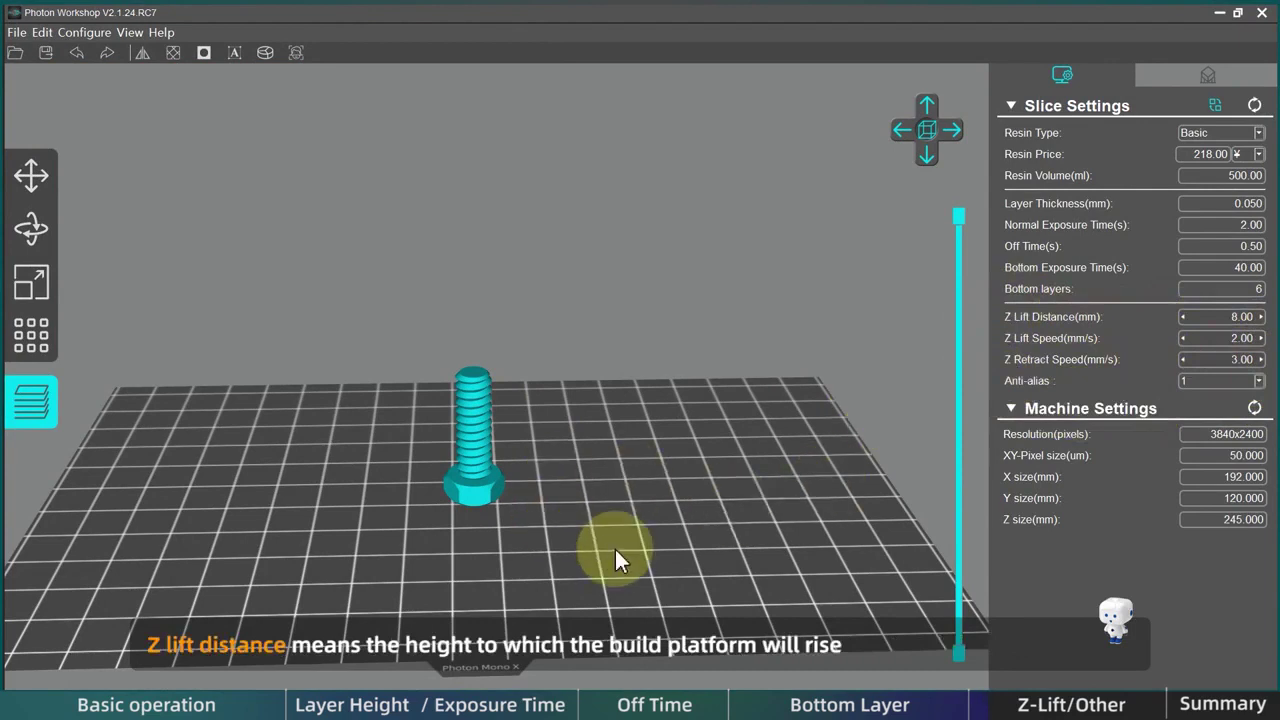
Step: Set the Z lift distance to 6 mm for the bolt model
{"action": "mouse_move", "coordinate": [614, 548]}
{"action": "left_mouse_down"}
{"action": "mouse_move", "coordinate": [616, 535]}
{"action": "mouse_move", "coordinate": [627, 555]}
{"action": "mouse_move", "coordinate": [612, 535]}
{"action": "mouse_move", "coordinate": [600, 551]}
{"action": "left_mouse_up"}
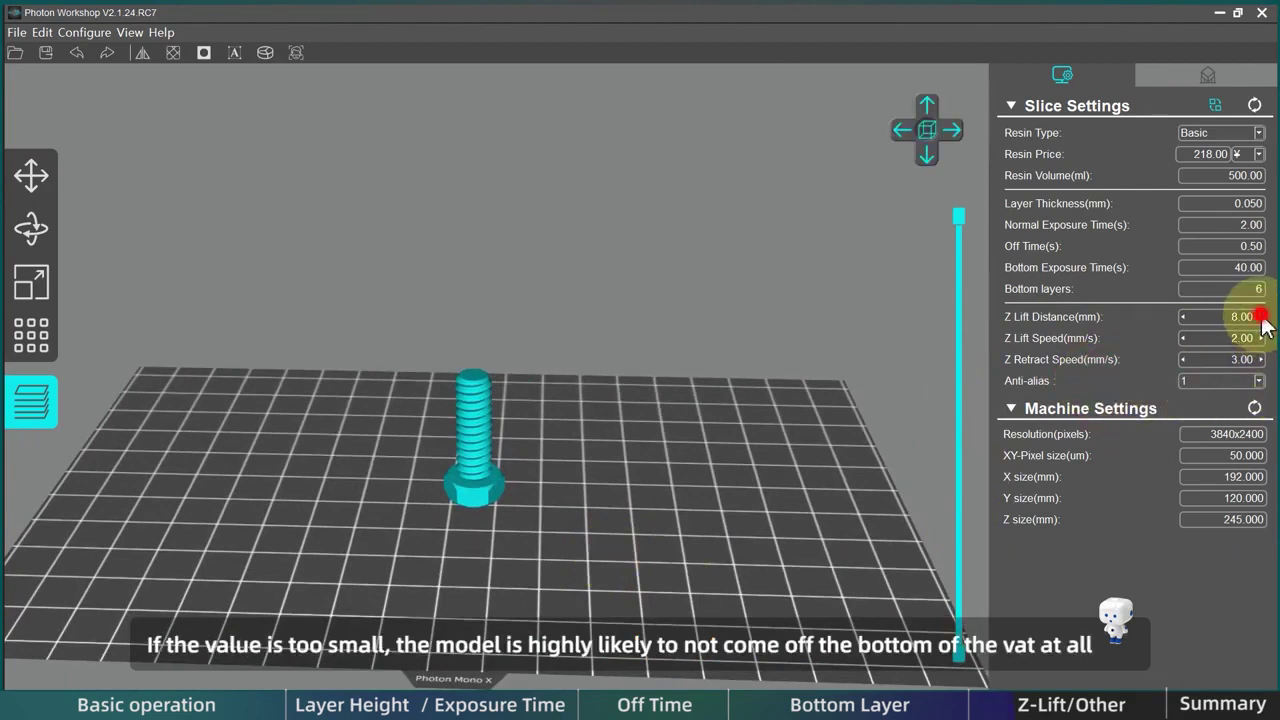
{"action": "left_click_drag", "start_coordinate": [1261, 318], "coordinate": [1218, 316]}
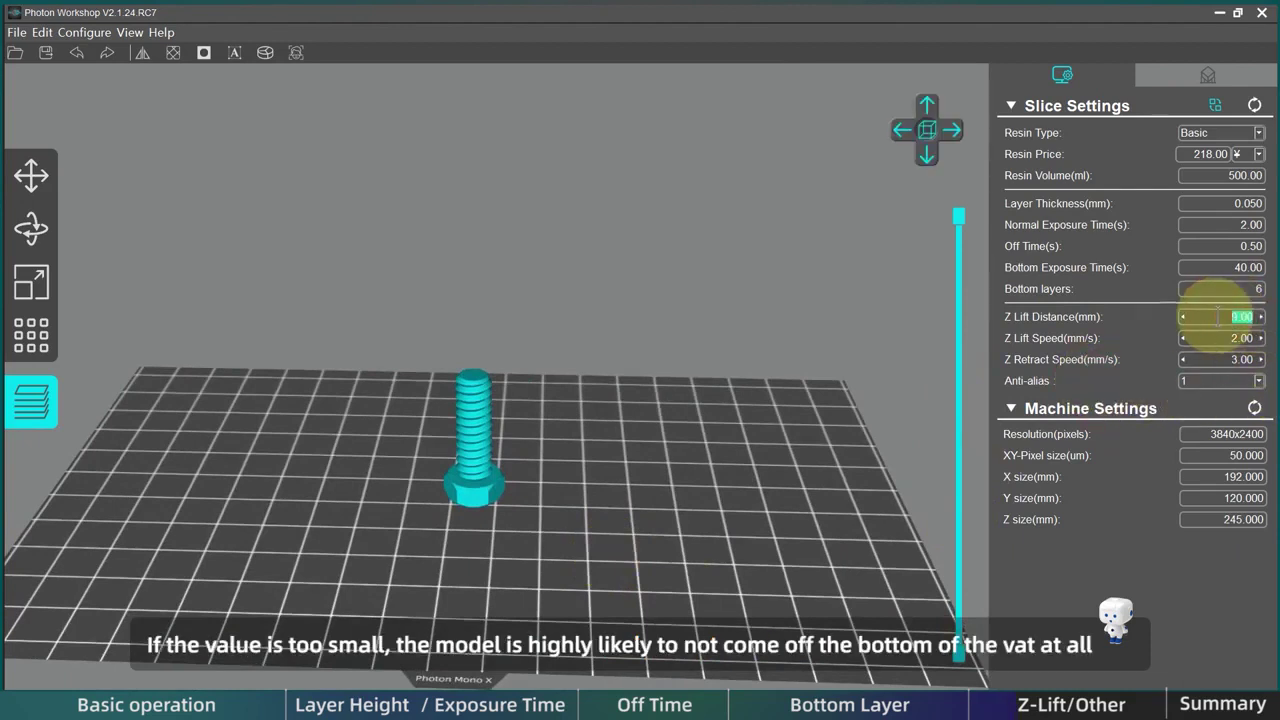
{"action": "left_click", "coordinate": [1182, 317]}
{"action": "left_click", "coordinate": [1127, 339]}
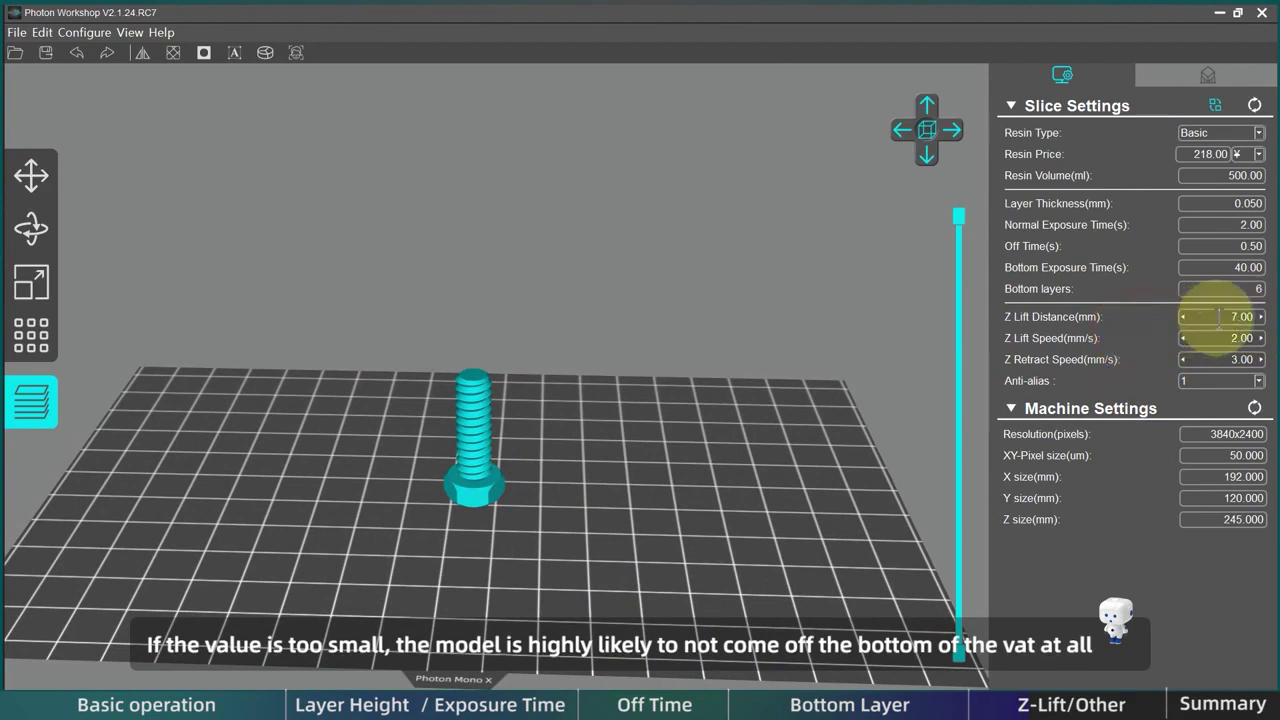
{"action": "left_click_drag", "start_coordinate": [1227, 317], "coordinate": [1240, 317]}
{"action": "left_click", "coordinate": [1182, 317]}
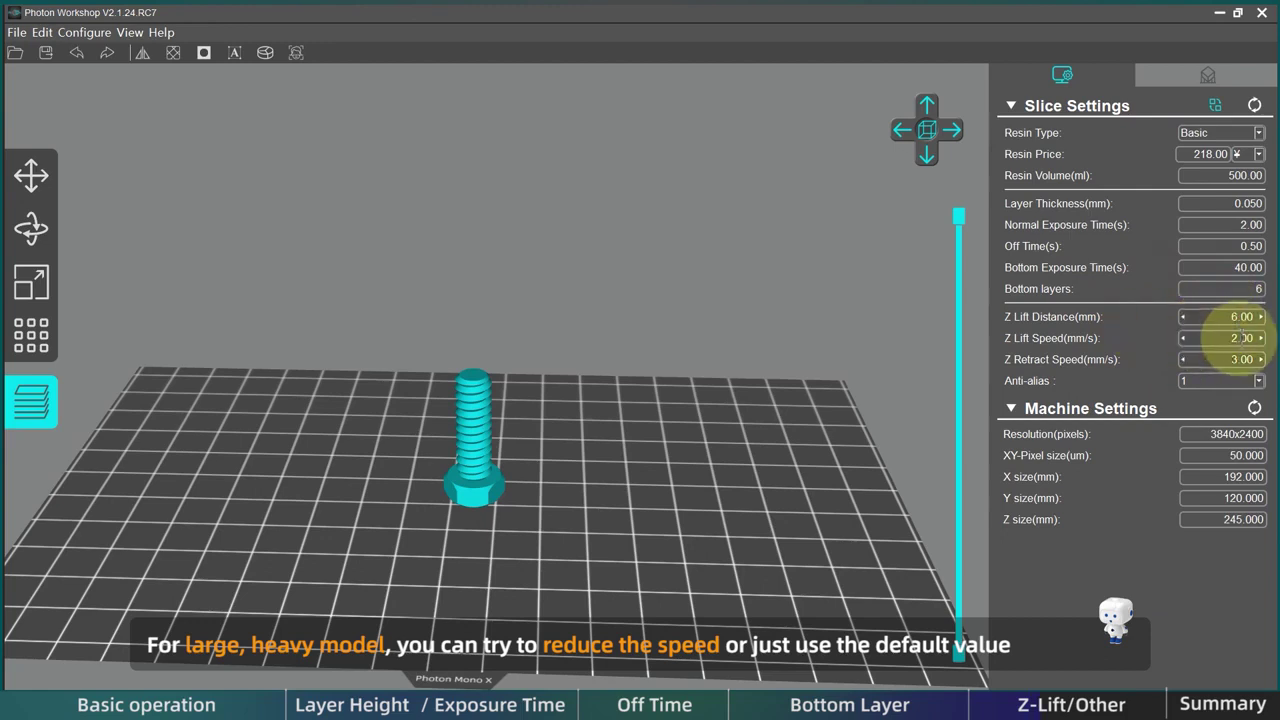
Step: Lower the Z lift speed by one increment
{"action": "left_click_drag", "start_coordinate": [1212, 338], "coordinate": [1258, 340]}
{"action": "left_click", "coordinate": [1122, 343]}
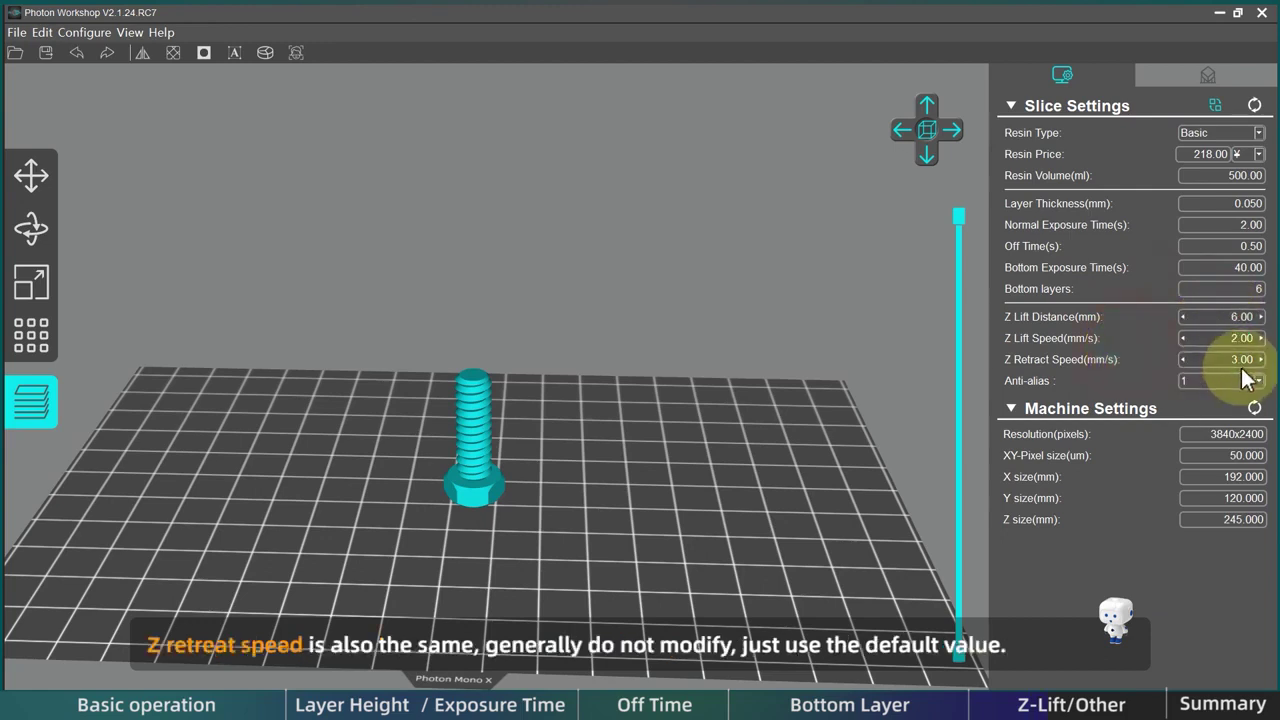
{"action": "left_click", "coordinate": [1184, 338]}
{"action": "left_click", "coordinate": [1128, 358]}
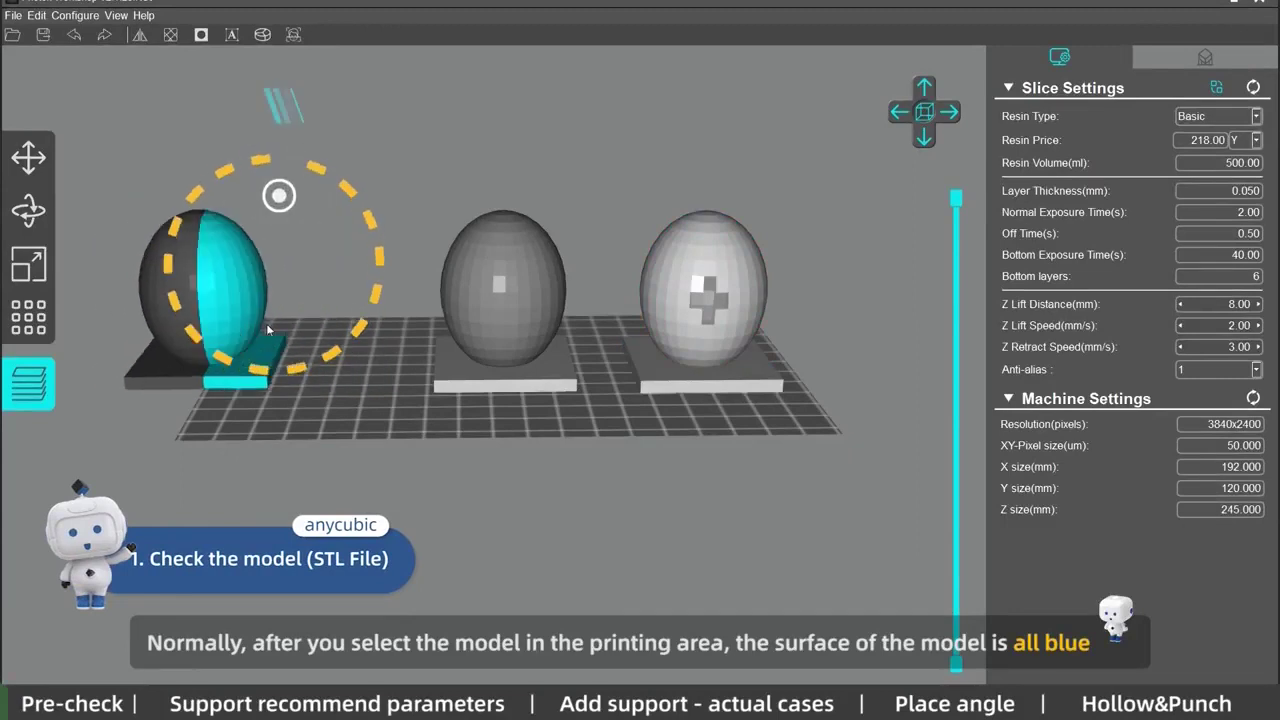
Step: Move the egg model that extends past the build plate fully into the printing area
{"action": "left_click_drag", "start_coordinate": [267, 329], "coordinate": [315, 329]}
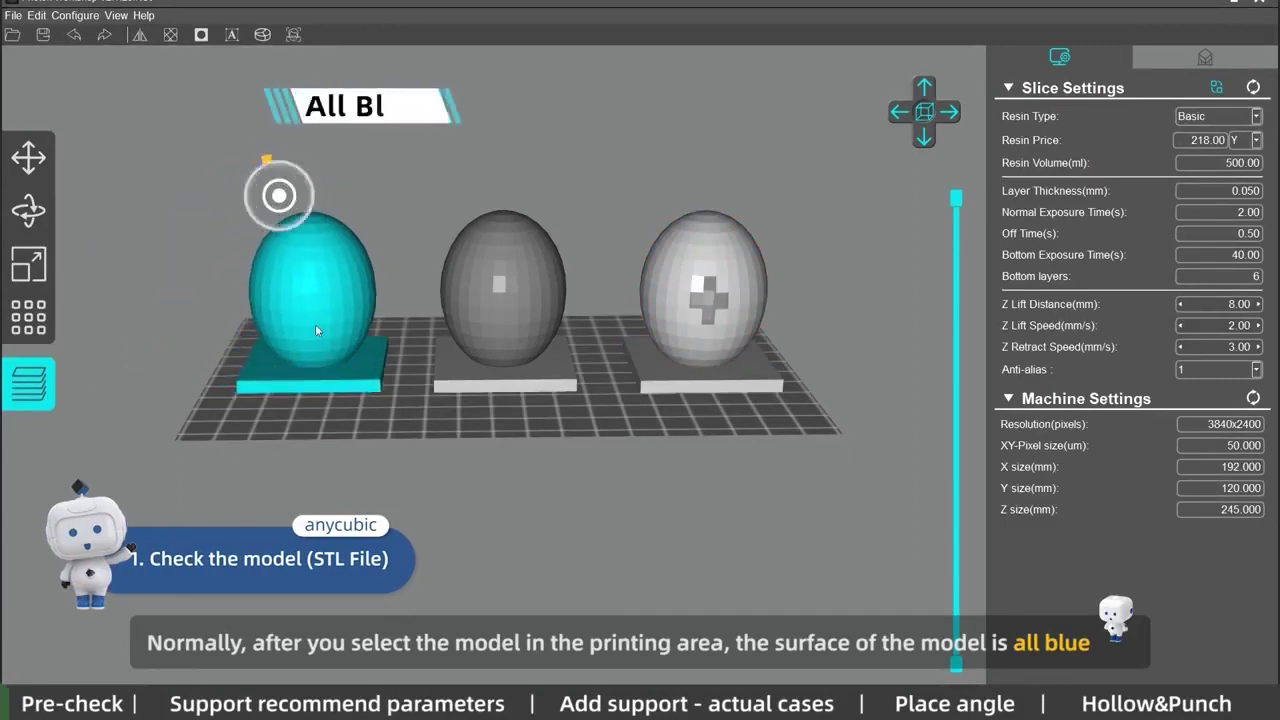
{"action": "scroll", "coordinate": [491, 336], "scroll_direction": "up", "scroll_amount": 2}
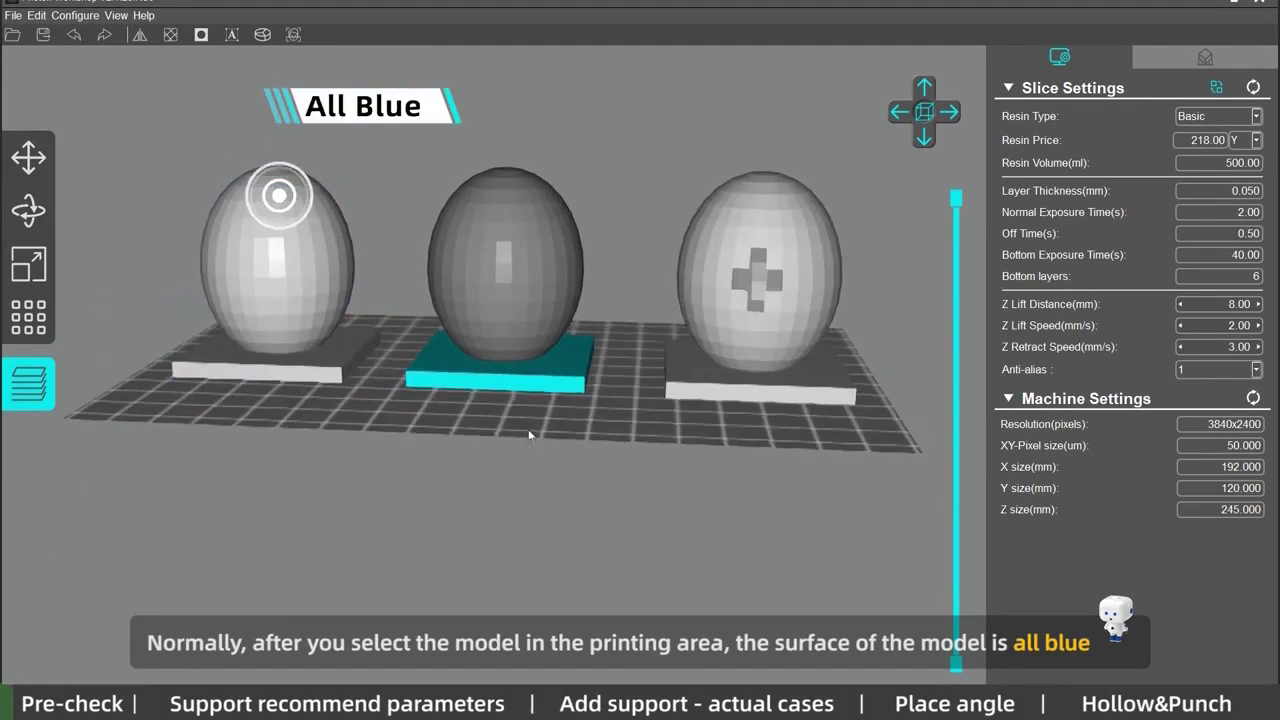
{"action": "right_click_drag", "start_coordinate": [489, 285], "coordinate": [496, 288]}
{"action": "scroll", "coordinate": [495, 292], "scroll_direction": "down", "scroll_amount": 1}
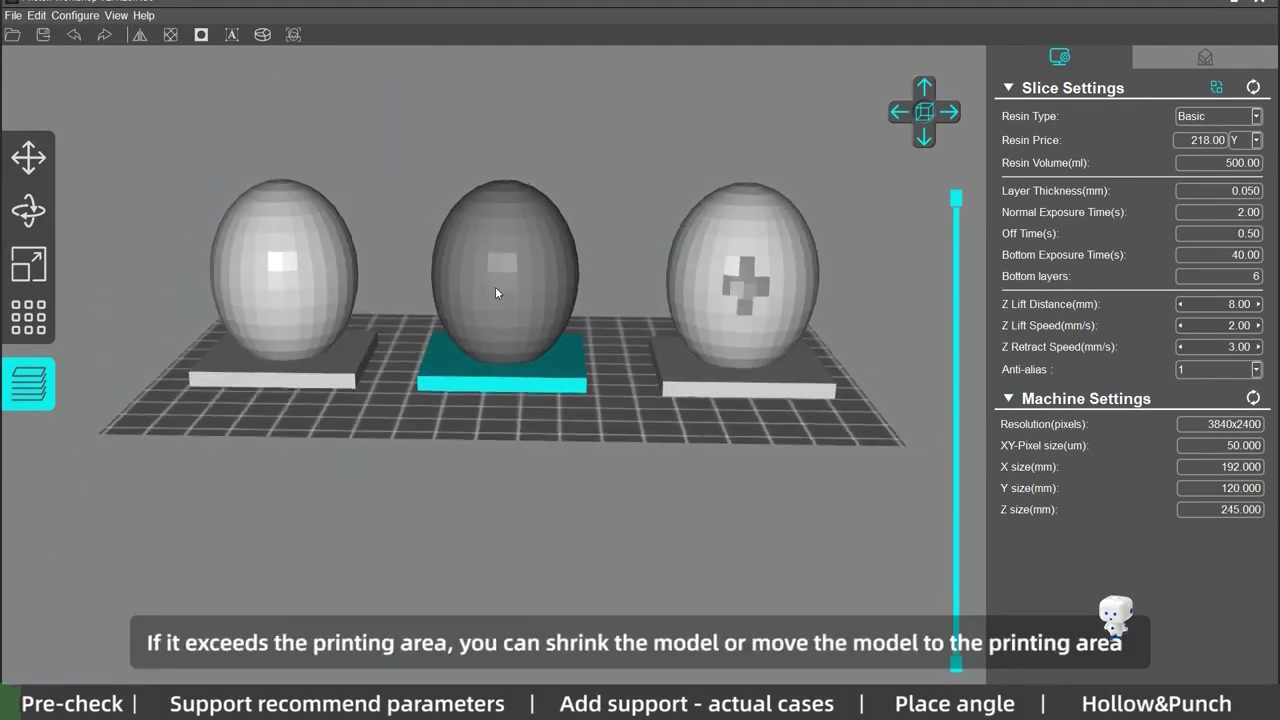
Step: Select all three egg models and check their surfaces and interiors by lowering and restoring the layer section view
{"action": "left_click", "coordinate": [738, 393]}
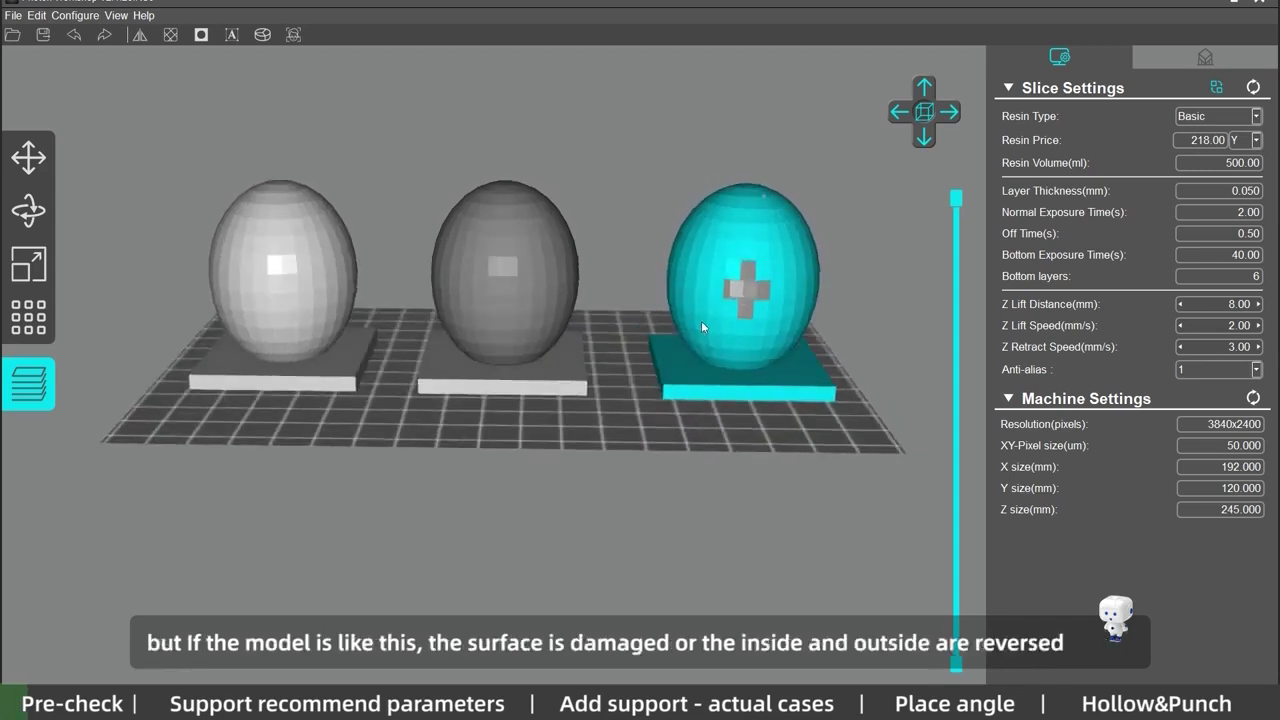
{"action": "left_click", "coordinate": [554, 377], "text": "ctrl"}
{"action": "left_click", "coordinate": [363, 390], "text": "ctrl"}
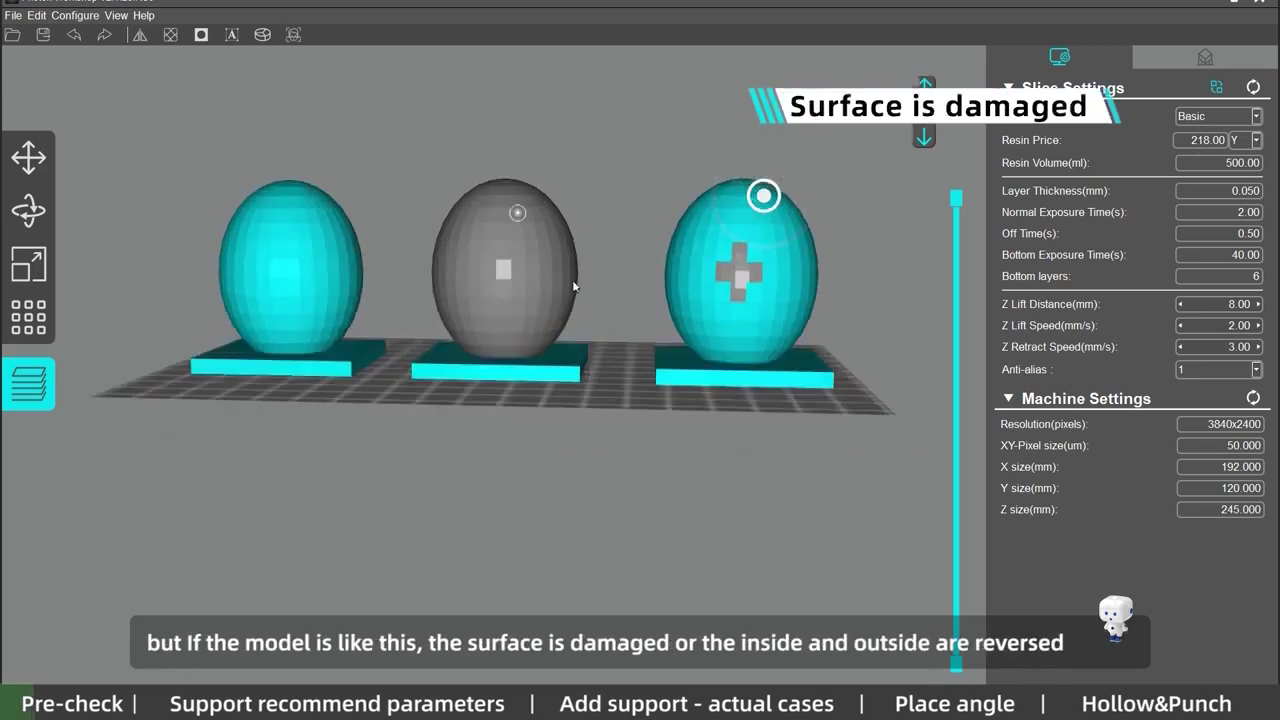
{"action": "left_click_drag", "start_coordinate": [735, 303], "coordinate": [654, 349]}
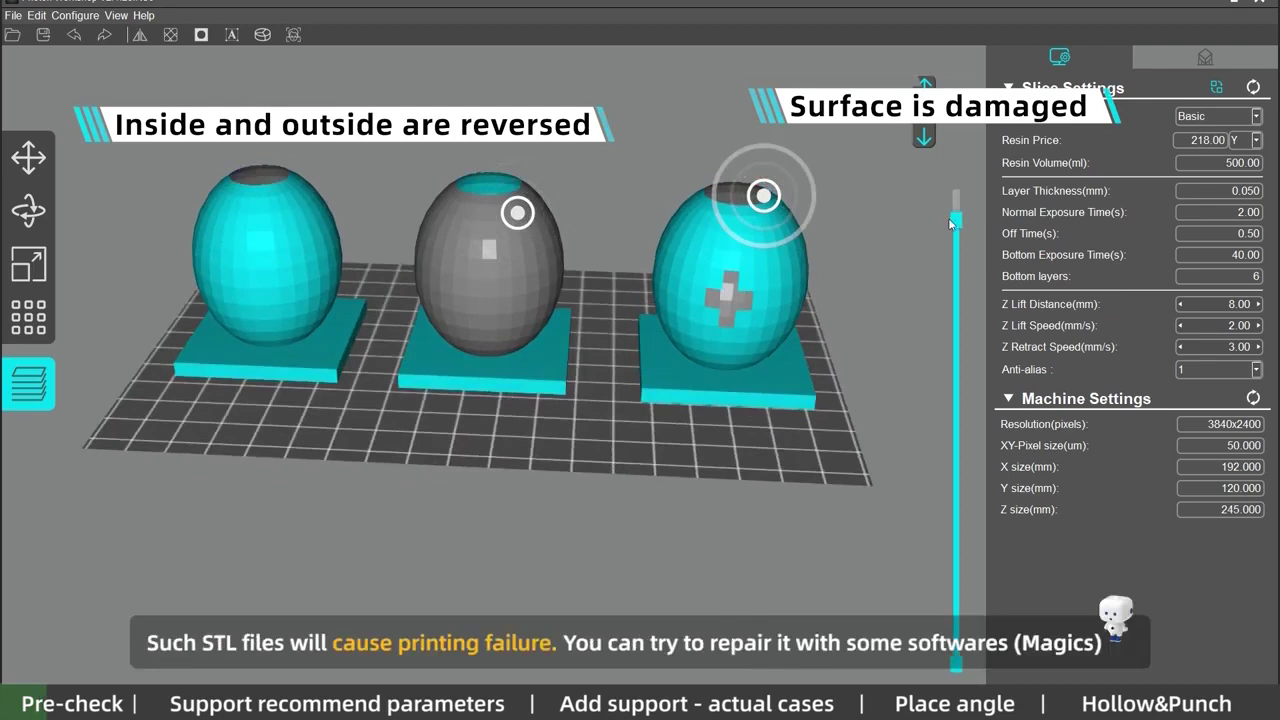
{"action": "left_click_drag", "start_coordinate": [957, 198], "coordinate": [955, 338]}
{"action": "left_click_drag", "start_coordinate": [662, 306], "coordinate": [740, 305]}
{"action": "left_click_drag", "start_coordinate": [956, 340], "coordinate": [956, 198]}
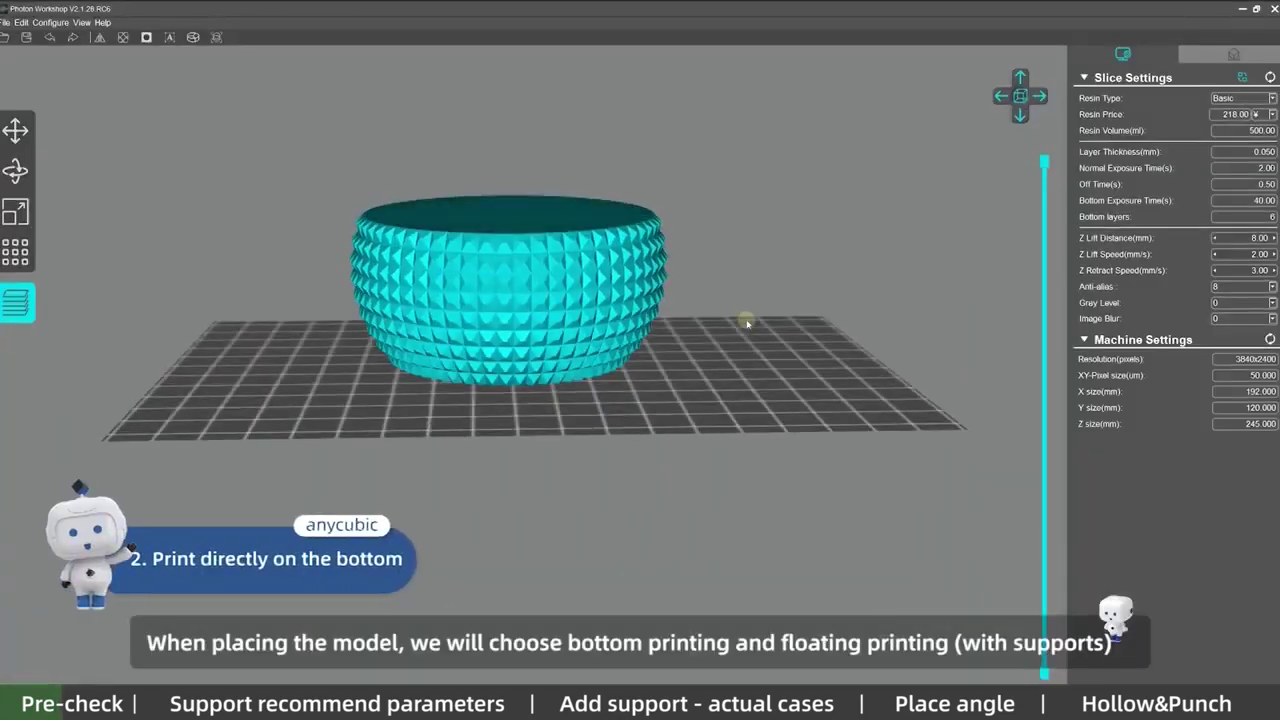
Step: Lay the spiked bowl flat on the platform by using its bottom facet as the ground face in Rotate
{"action": "left_click_drag", "start_coordinate": [747, 323], "coordinate": [742, 263]}
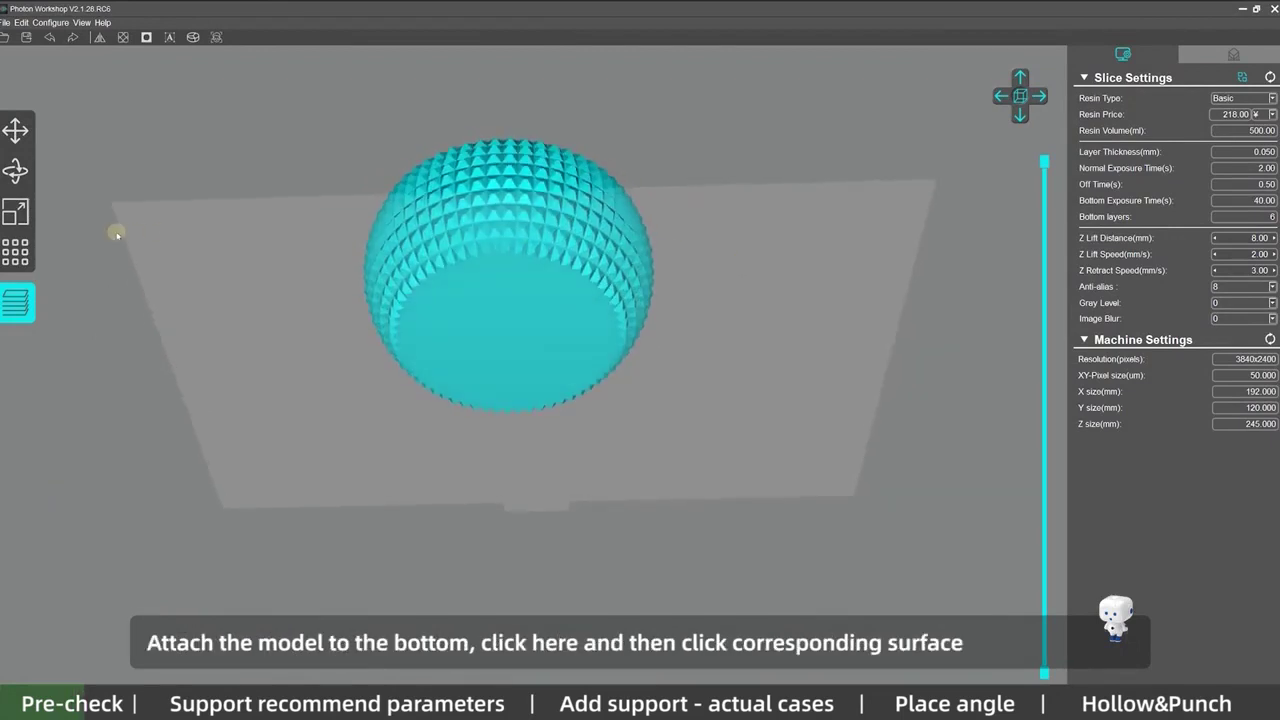
{"action": "left_click", "coordinate": [16, 173]}
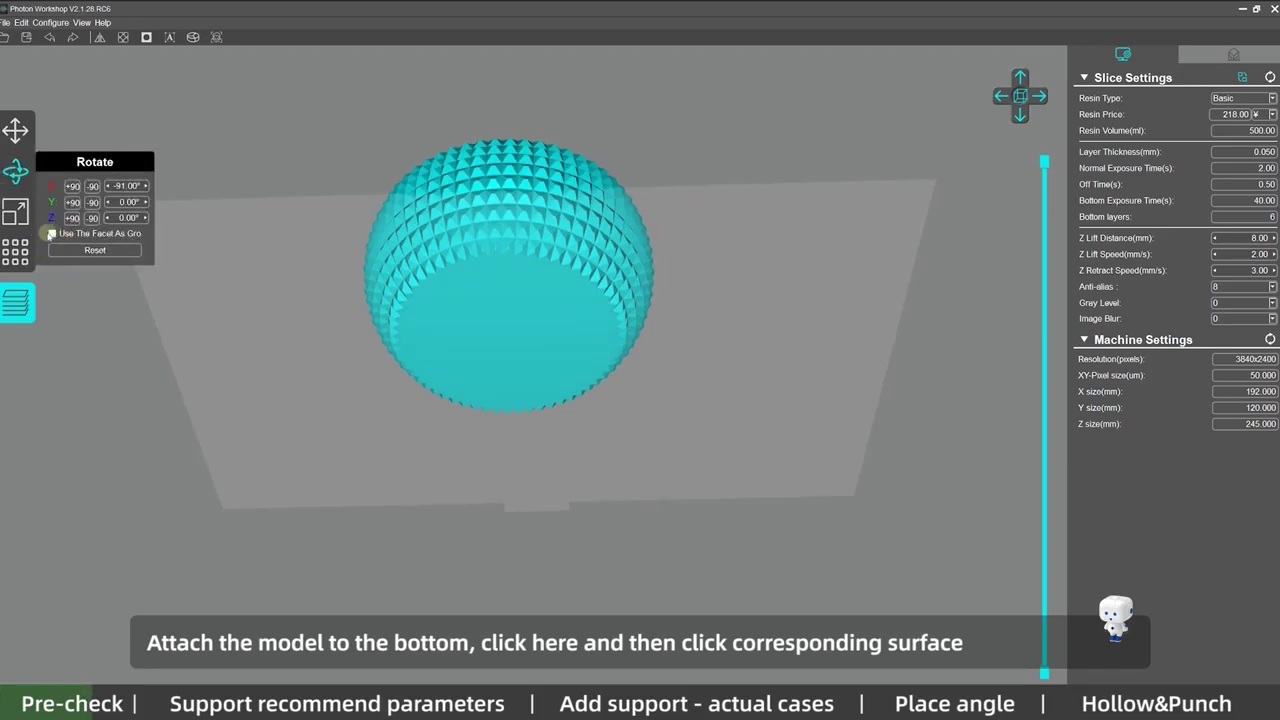
{"action": "left_click", "coordinate": [52, 233]}
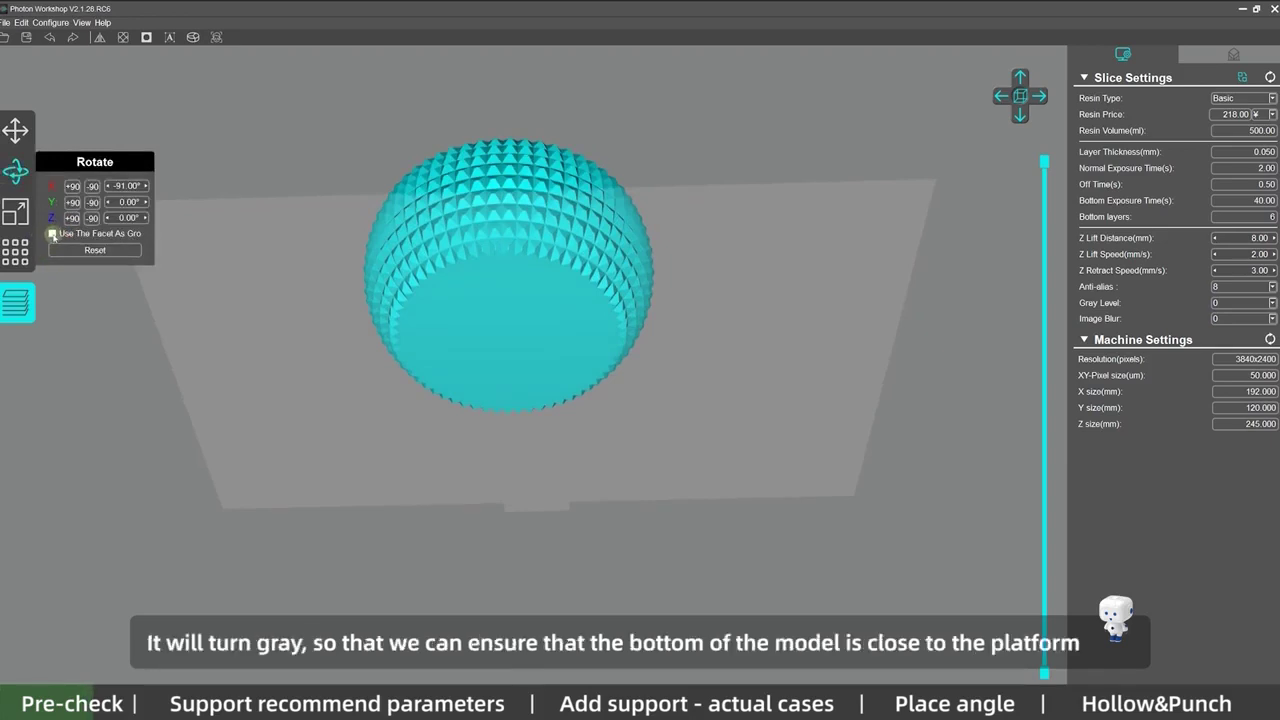
{"action": "left_click", "coordinate": [514, 333]}
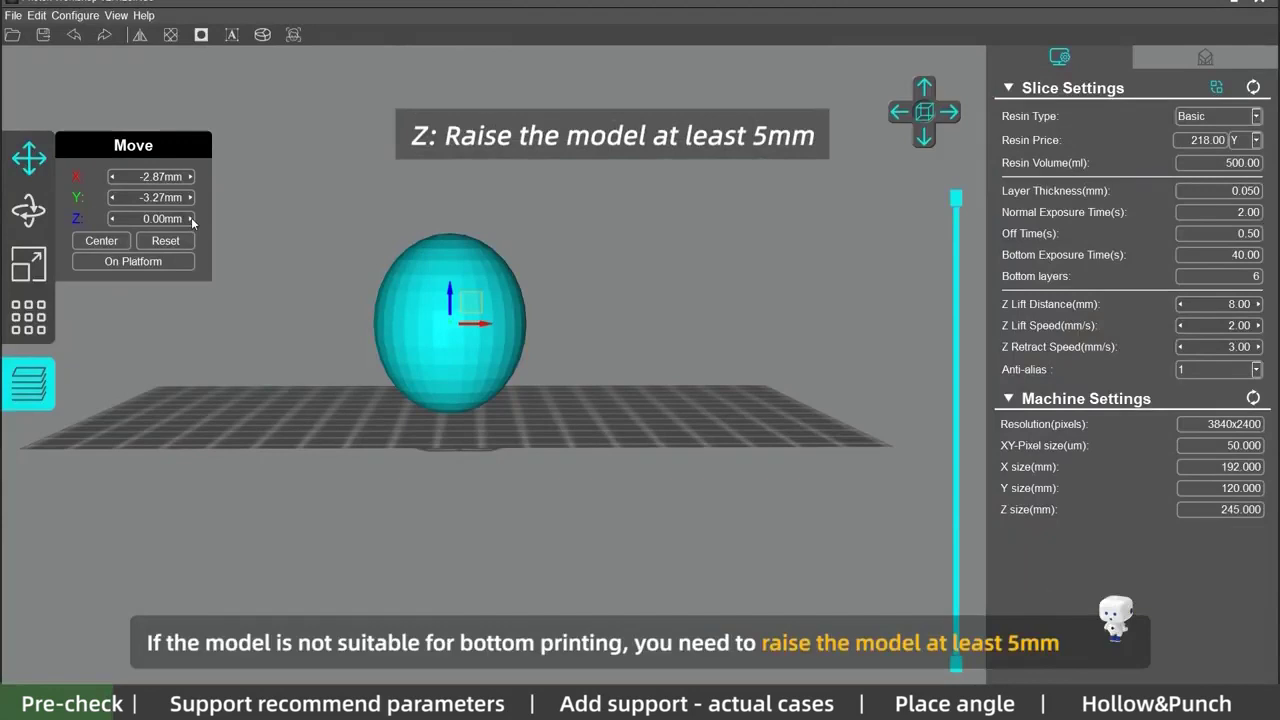
Step: Raise the egg model at least 5 mm above the platform along Z
{"action": "left_click", "coordinate": [191, 219]}
{"action": "left_click", "coordinate": [191, 219]}
{"action": "left_click", "coordinate": [191, 219]}
{"action": "left_click", "coordinate": [191, 219]}
{"action": "left_click", "coordinate": [191, 219]}
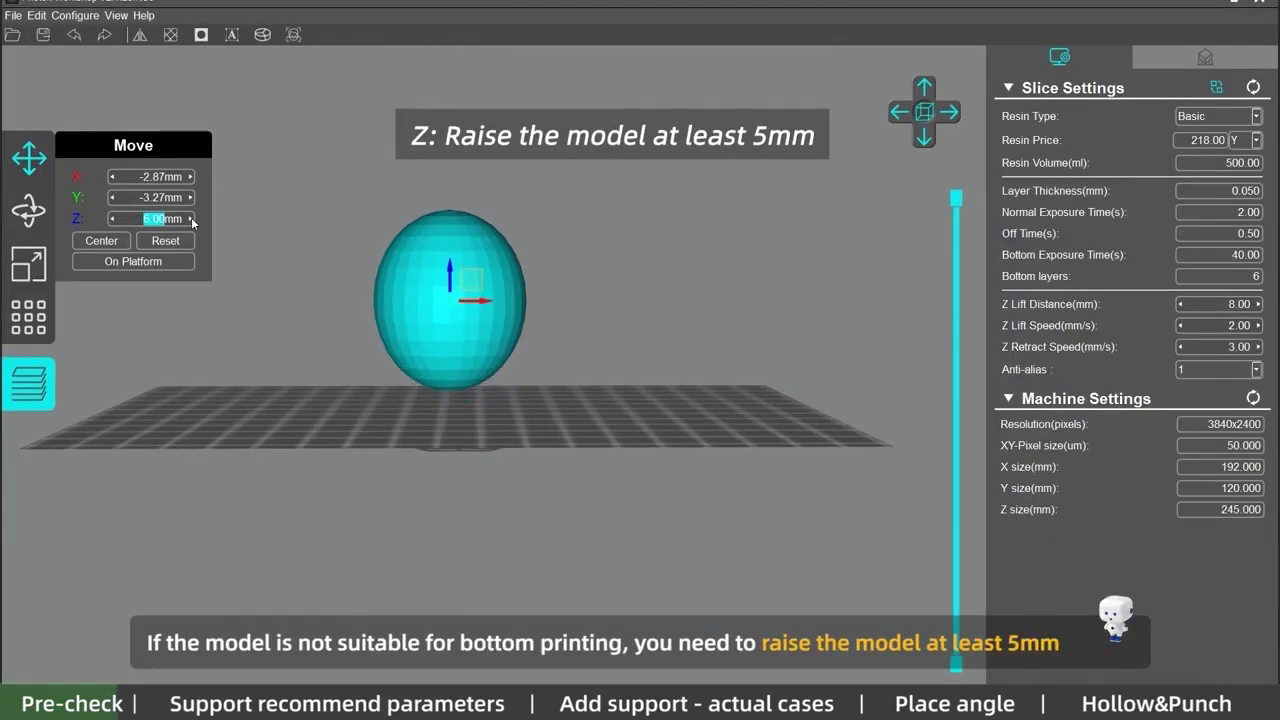
{"action": "left_click", "coordinate": [191, 219]}
{"action": "left_click", "coordinate": [191, 219]}
{"action": "left_click", "coordinate": [191, 219]}
{"action": "left_click_drag", "start_coordinate": [540, 380], "coordinate": [459, 388]}
{"action": "scroll", "coordinate": [459, 388], "scroll_direction": "up", "scroll_amount": 2}
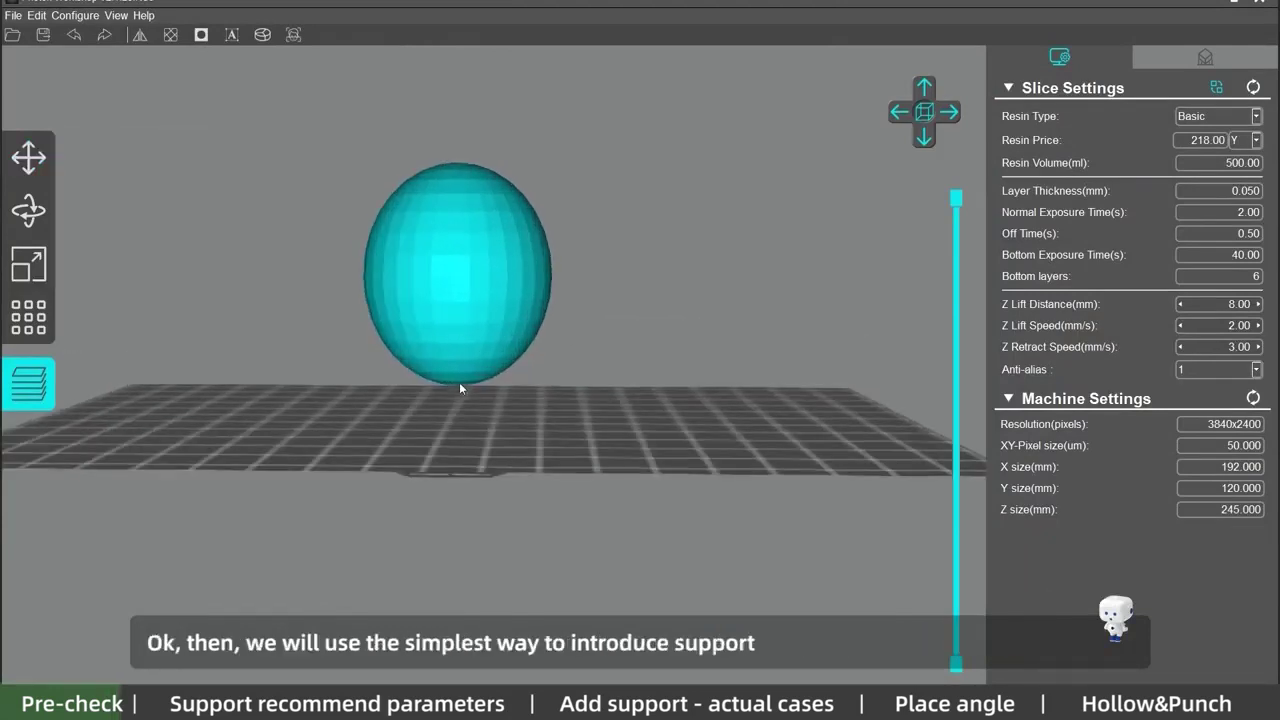
Step: Open the support settings and go through the Light, Medium and Heavy support presets
{"action": "left_click", "coordinate": [1205, 60]}
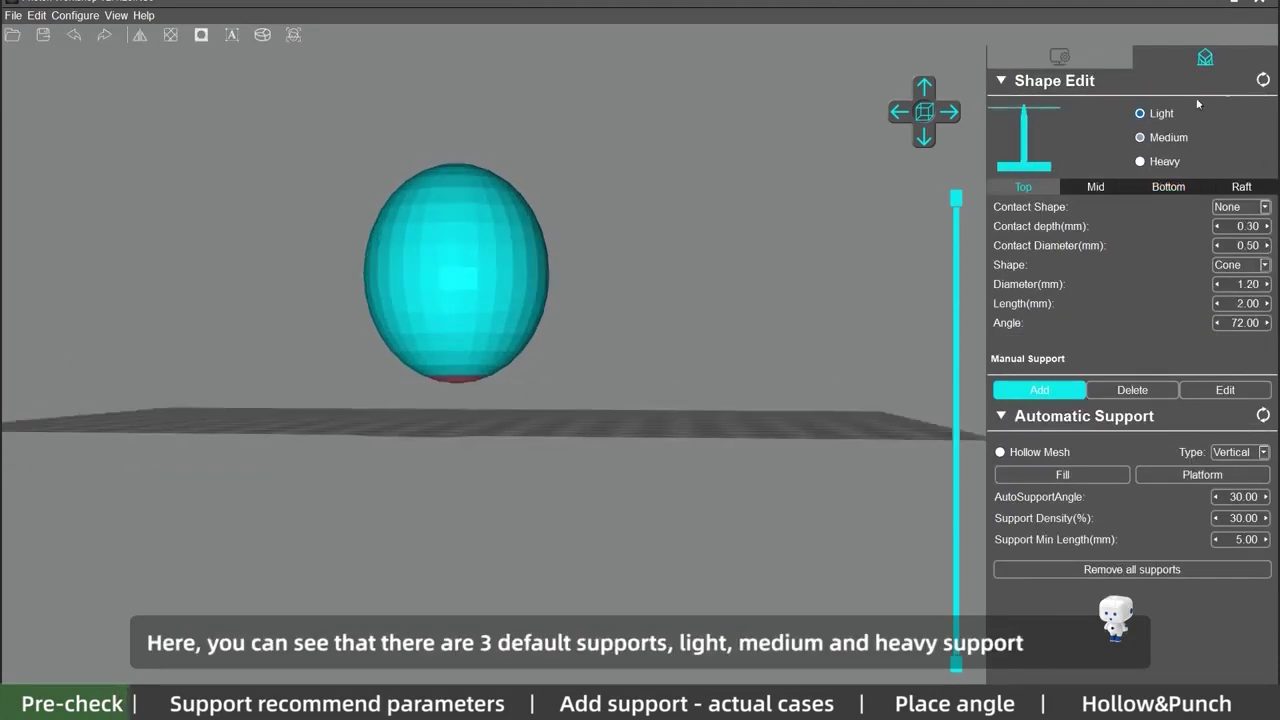
{"action": "left_click_drag", "start_coordinate": [773, 224], "coordinate": [623, 300]}
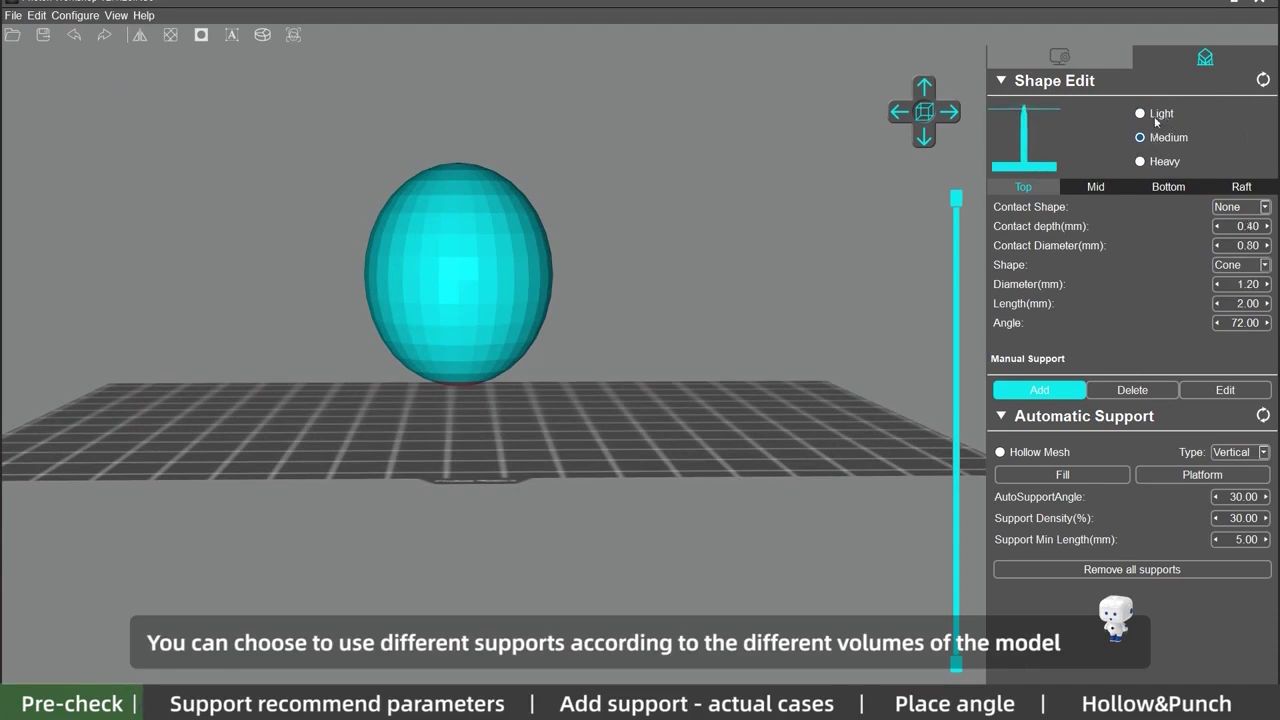
{"action": "left_click", "coordinate": [1154, 165]}
{"action": "scroll", "coordinate": [512, 330], "scroll_direction": "up", "scroll_amount": 5}
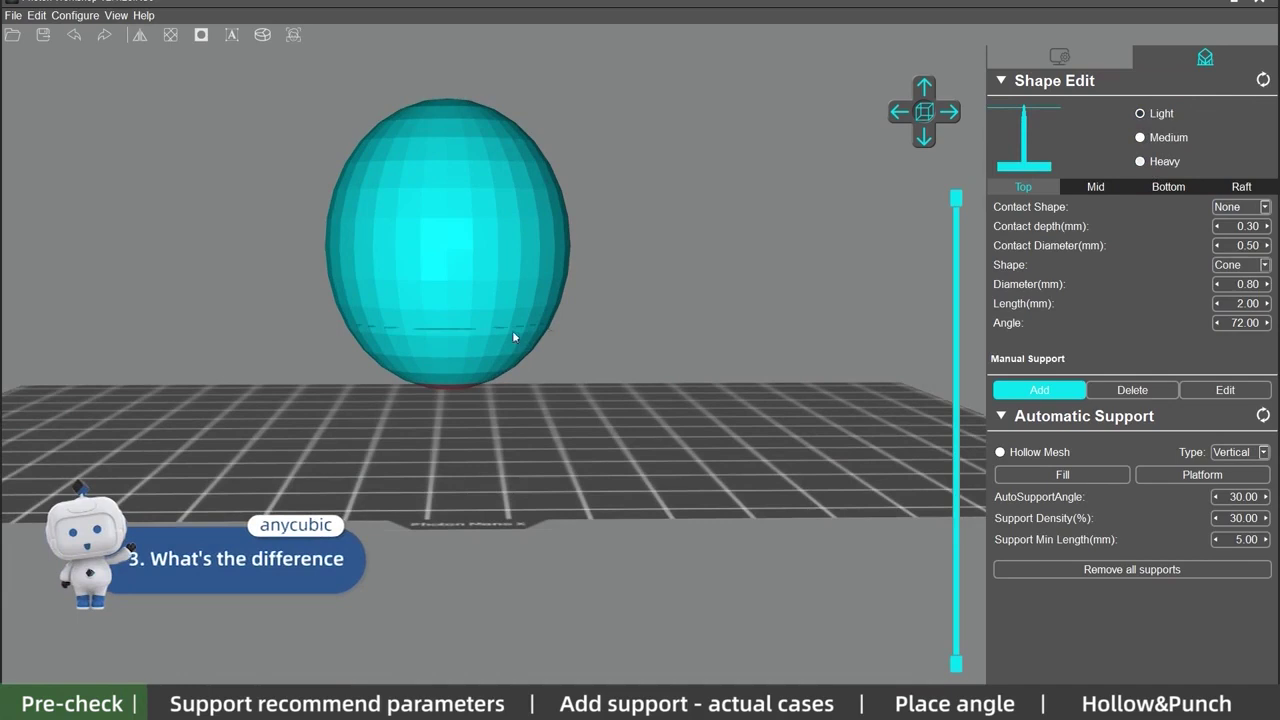
Step: Place a light, a medium and a heavy support side by side under the lower part of the egg
{"action": "left_click", "coordinate": [488, 323]}
{"action": "left_click", "coordinate": [537, 321]}
{"action": "scroll", "coordinate": [618, 315], "scroll_direction": "up", "scroll_amount": 3}
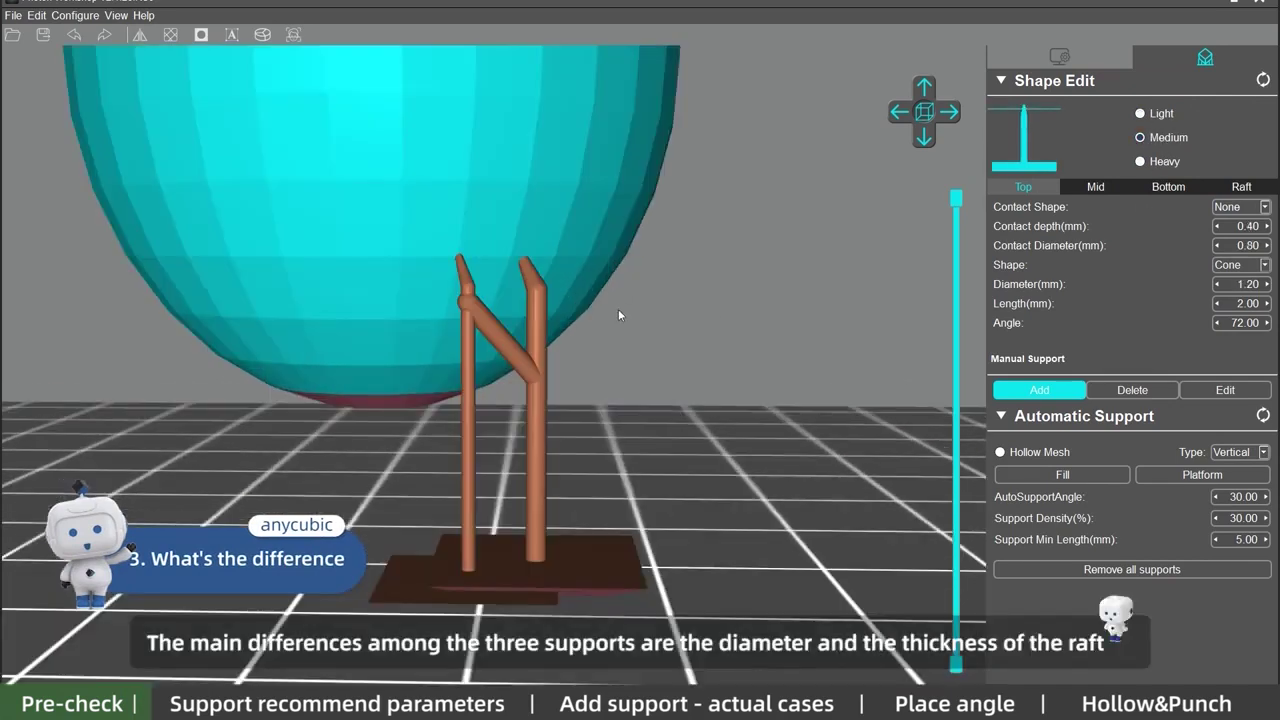
{"action": "left_click", "coordinate": [600, 268]}
{"action": "scroll", "coordinate": [688, 290], "scroll_direction": "up", "scroll_amount": 3}
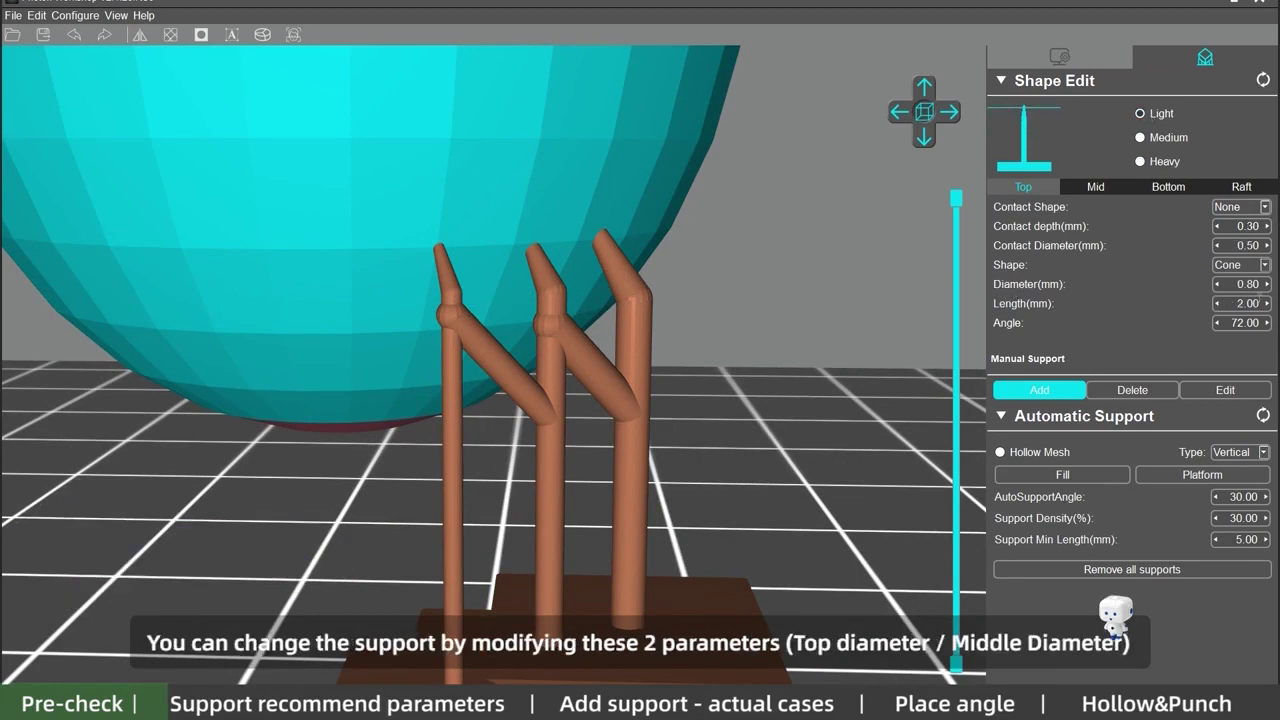
Step: Open the middle-part support settings and examine supports with different top and middle diameter ratios under the egg
{"action": "left_click", "coordinate": [1096, 187]}
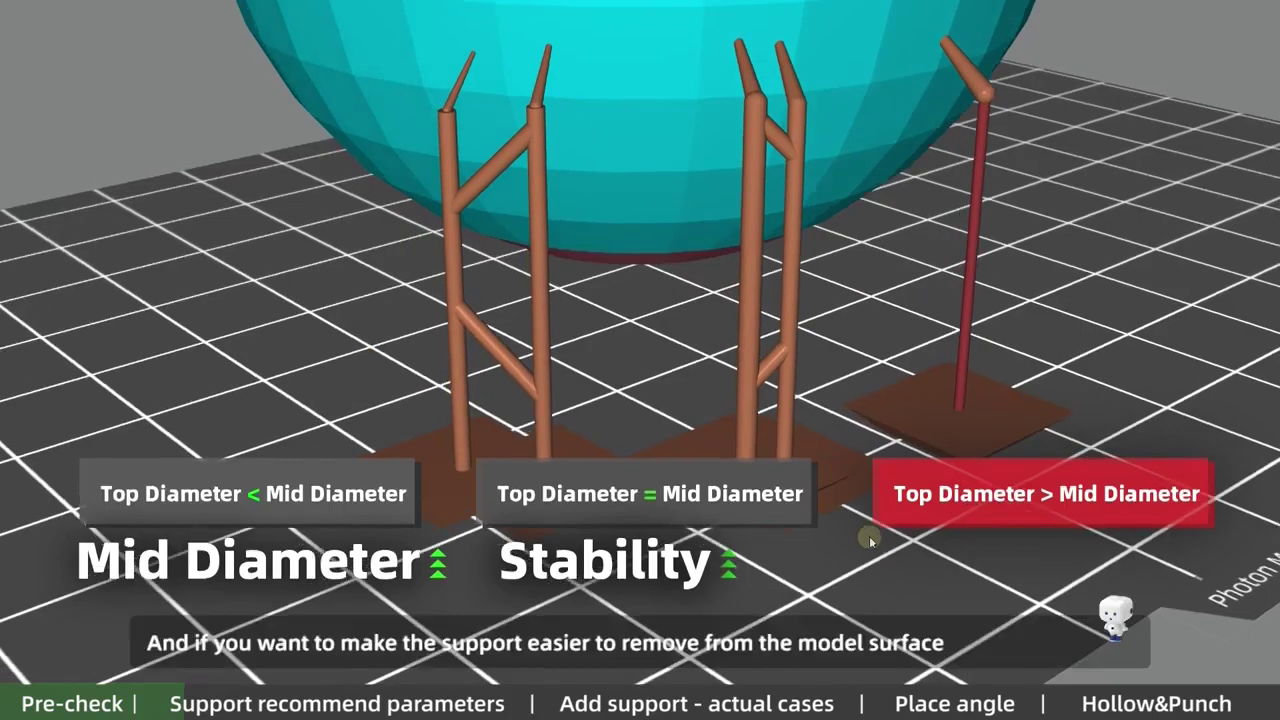
{"action": "right_click_drag", "start_coordinate": [869, 536], "coordinate": [869, 530]}
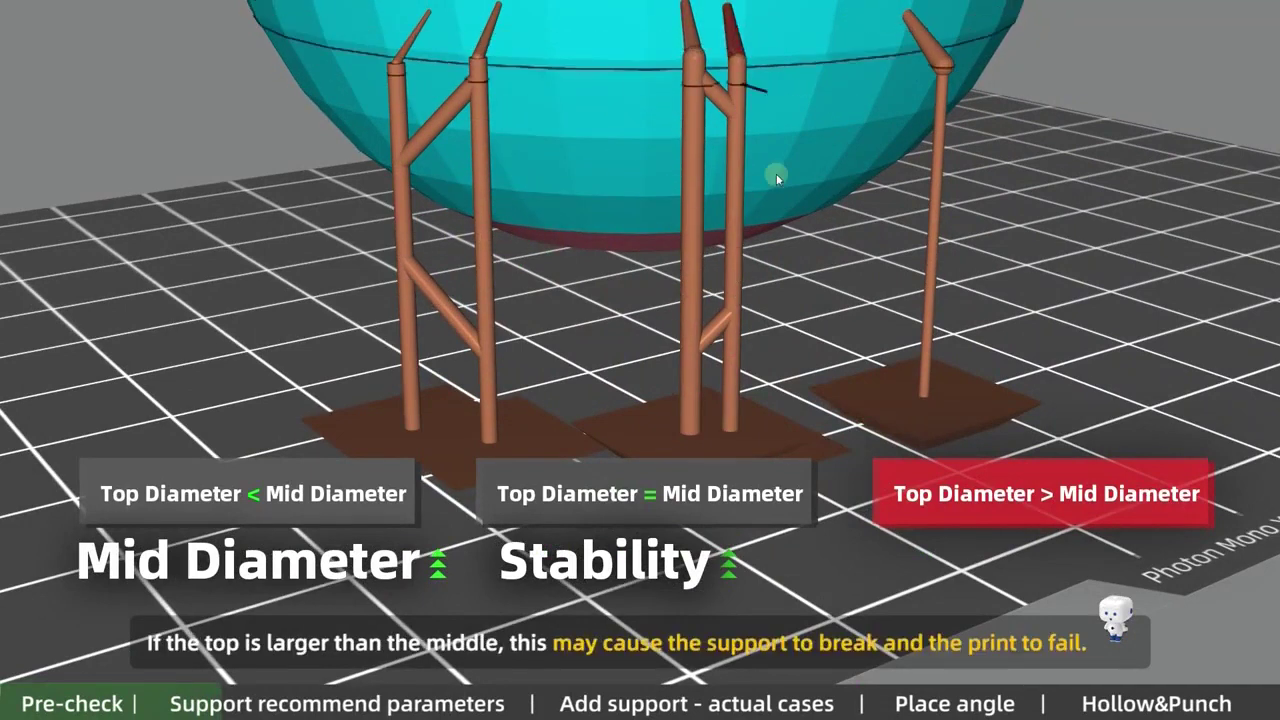
{"action": "right_click_drag", "start_coordinate": [890, 289], "coordinate": [869, 292]}
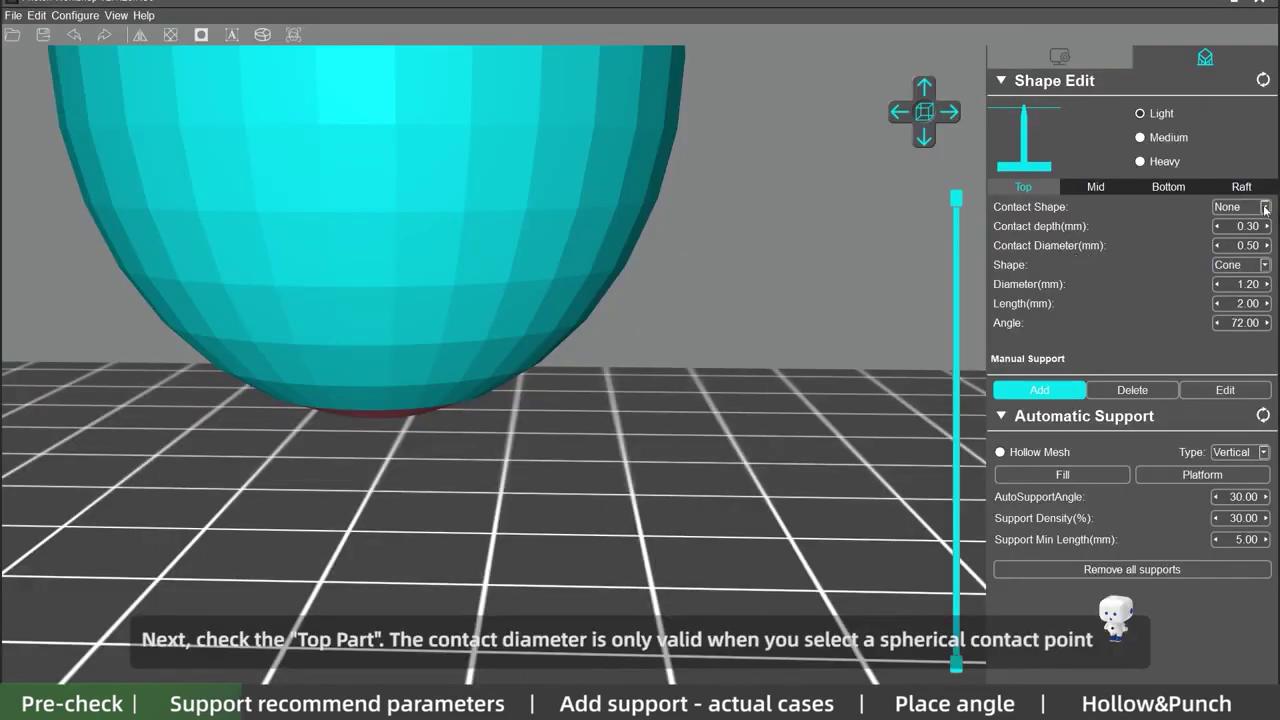
Step: Set the top contact shape to Sphere, place supports with 0.5, 1 and 2 mm contact diameters on the egg for comparison, and clear them
{"action": "left_click", "coordinate": [1265, 207]}
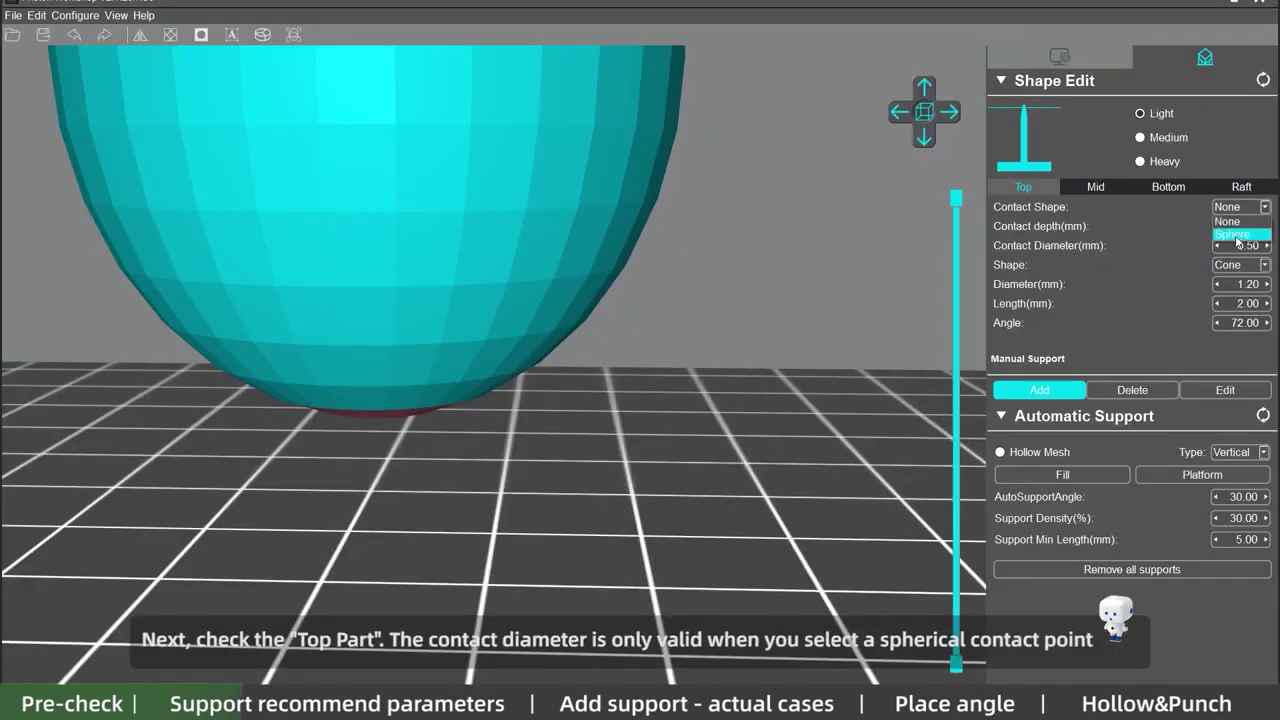
{"action": "left_click", "coordinate": [1240, 240]}
{"action": "scroll", "coordinate": [543, 306], "scroll_direction": "up", "scroll_amount": 3}
{"action": "left_click", "coordinate": [549, 293]}
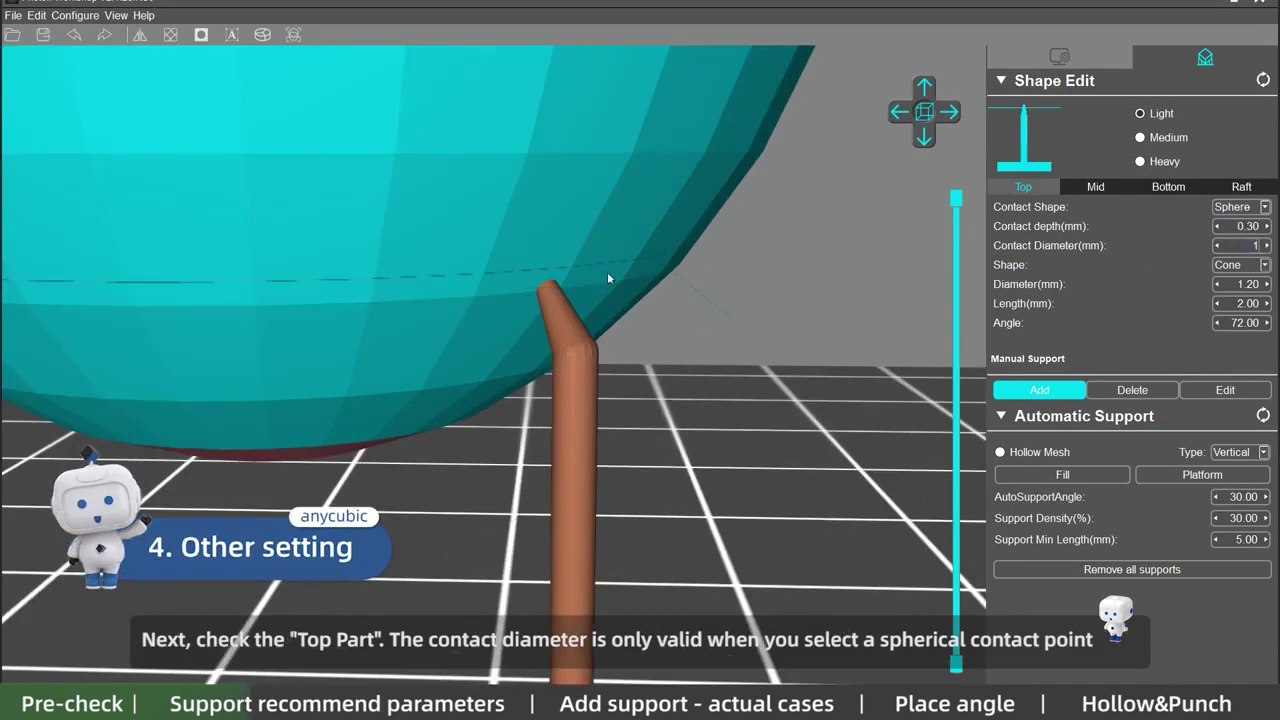
{"action": "left_click", "coordinate": [641, 268]}
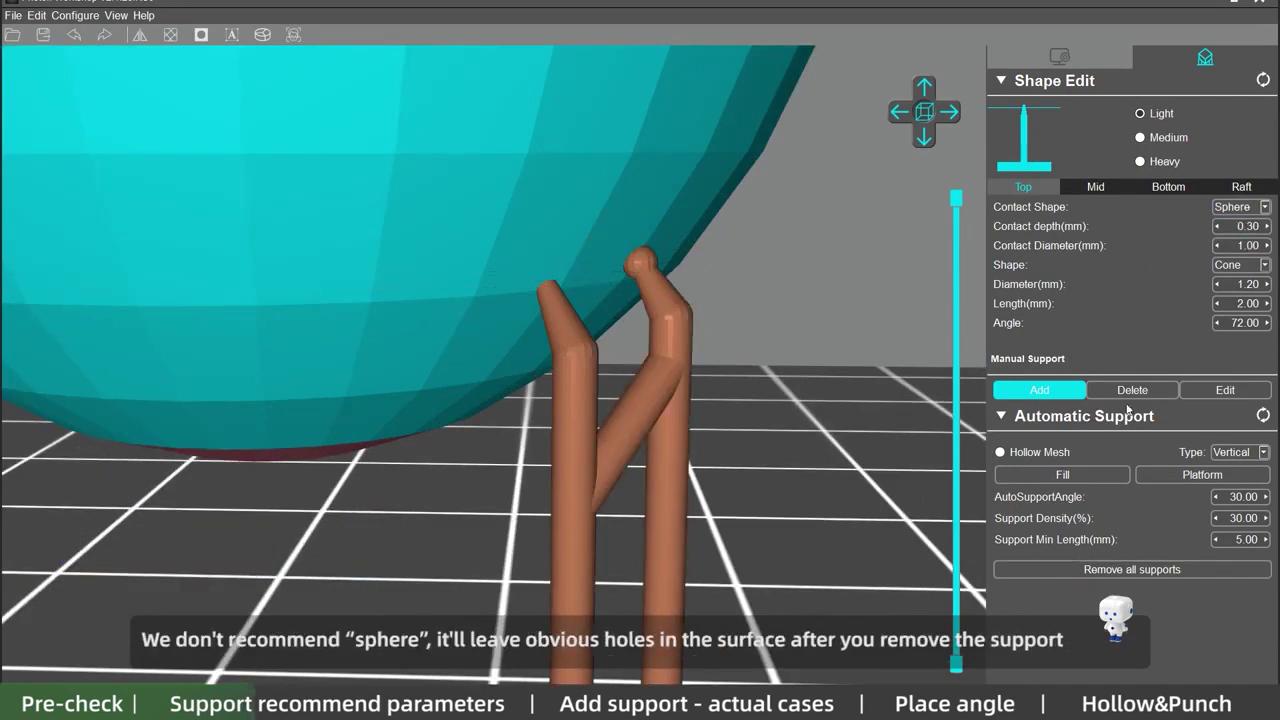
{"action": "type", "text": "2"}
{"action": "left_click", "coordinate": [712, 236]}
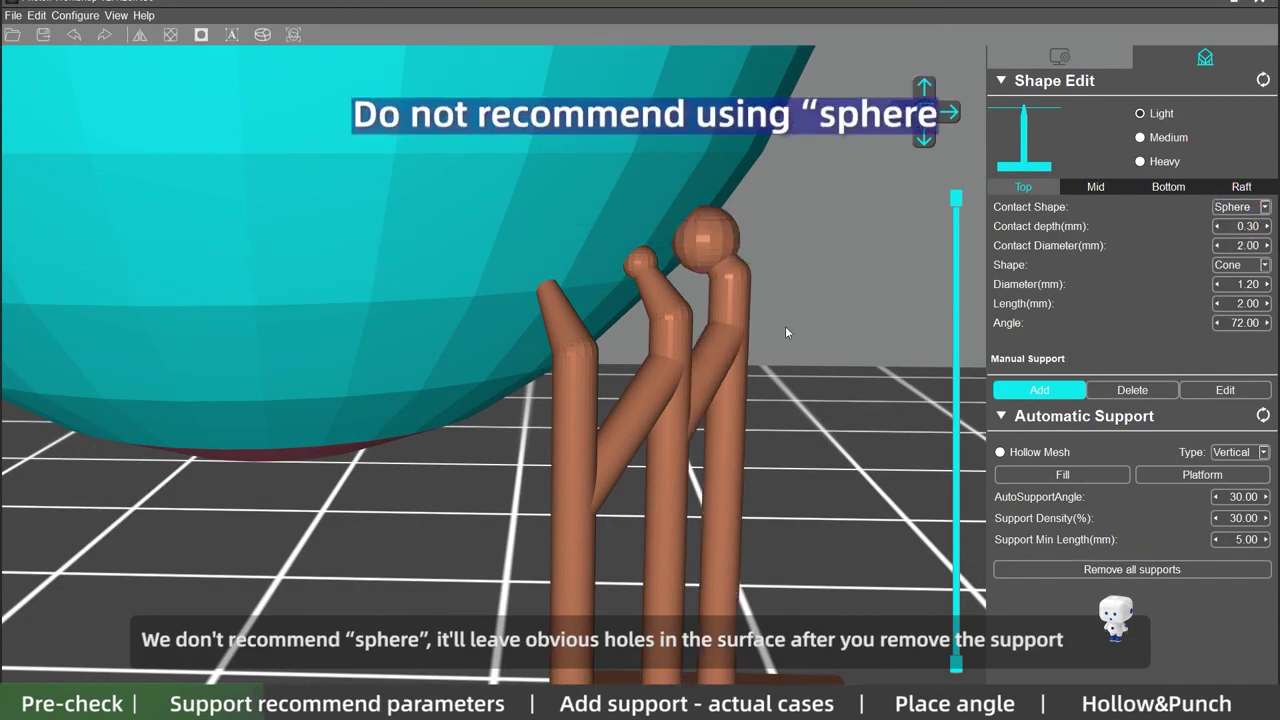
{"action": "left_click", "coordinate": [1108, 572]}
Step: Choose the Heavy support preset and place one heavy support on the egg's lower side
{"action": "left_click", "coordinate": [1149, 166]}
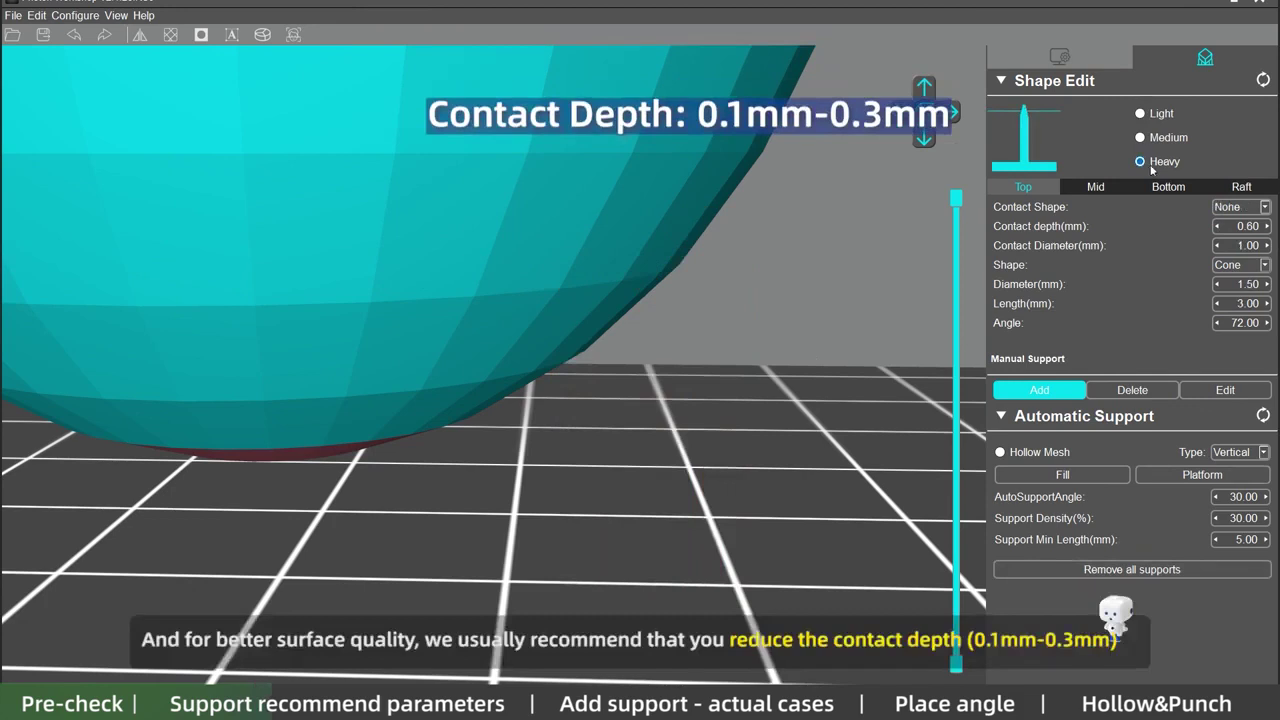
{"action": "scroll", "coordinate": [603, 271], "scroll_direction": "down", "scroll_amount": 5}
{"action": "scroll", "coordinate": [590, 262], "scroll_direction": "up", "scroll_amount": 3}
{"action": "left_click", "coordinate": [585, 312]}
{"action": "right_click_drag", "start_coordinate": [590, 310], "coordinate": [715, 287]}
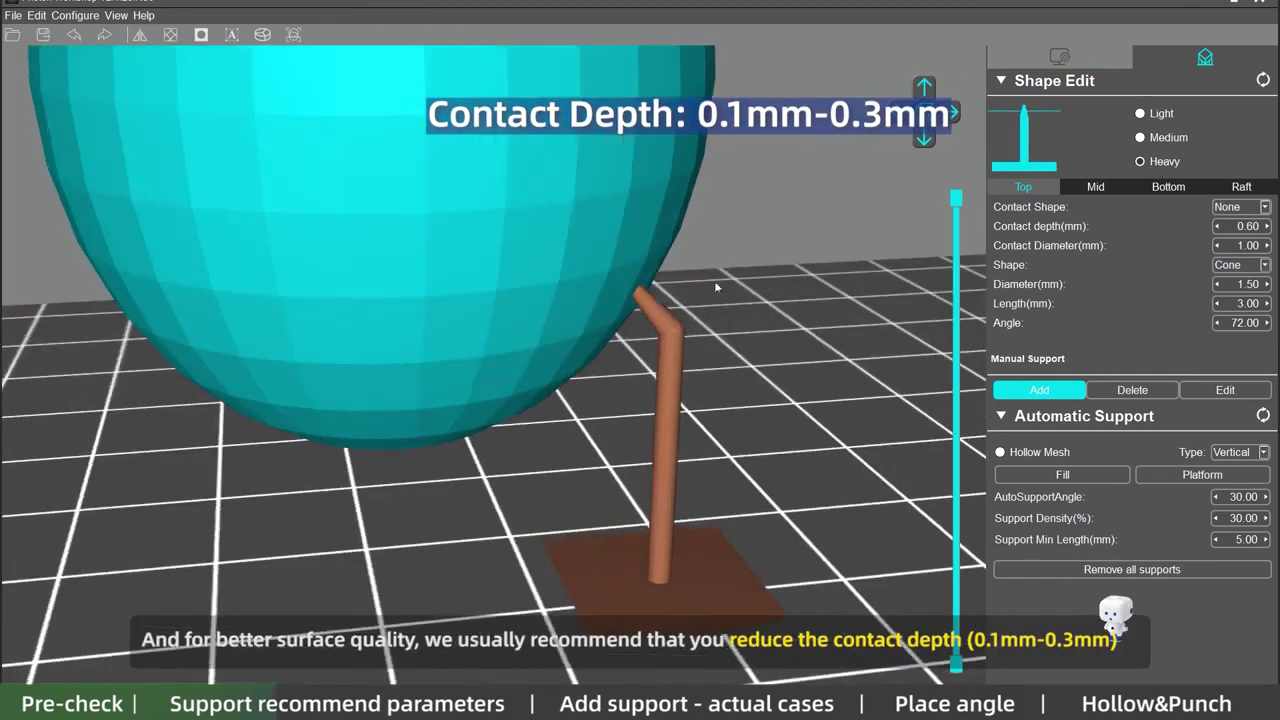
Step: Cut the egg open with the layer view slider and examine how far the heavy support's tip penetrates inside
{"action": "left_click_drag", "start_coordinate": [959, 217], "coordinate": [928, 470]}
{"action": "right_click_drag", "start_coordinate": [830, 340], "coordinate": [809, 391]}
{"action": "scroll", "coordinate": [723, 308], "scroll_direction": "up", "scroll_amount": 5}
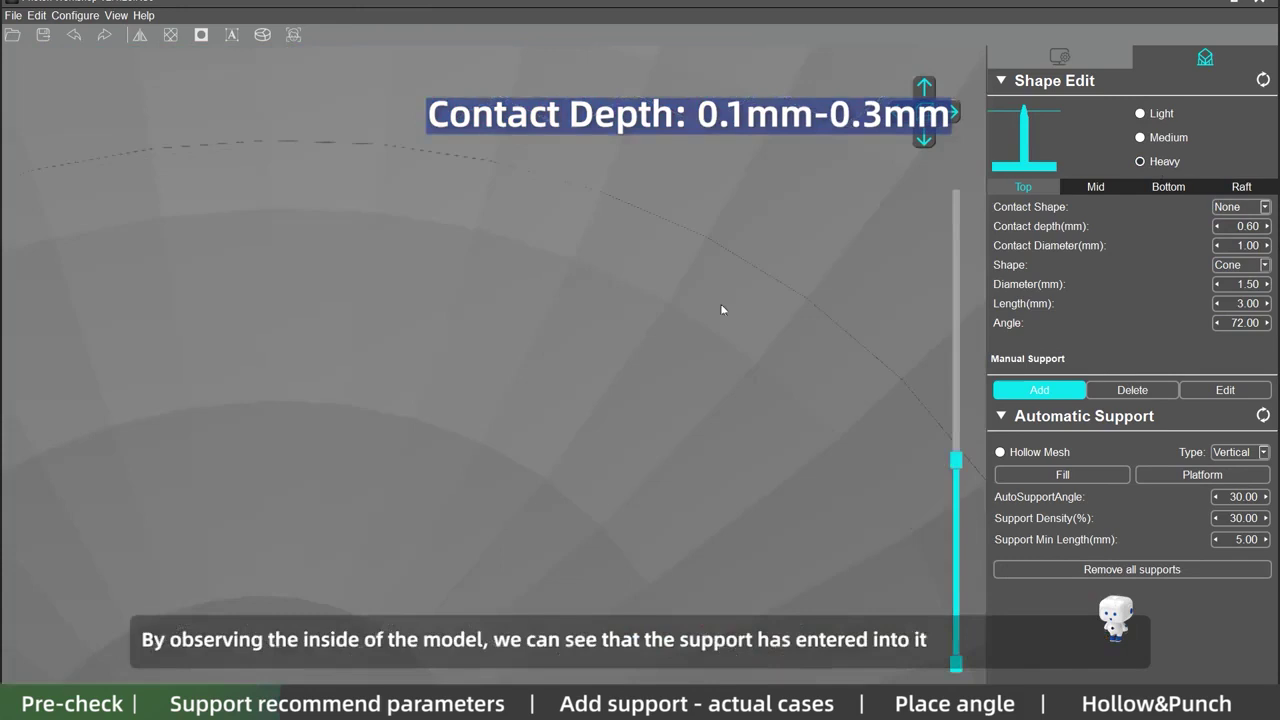
{"action": "scroll", "coordinate": [740, 306], "scroll_direction": "down", "scroll_amount": 3}
{"action": "right_click_drag", "start_coordinate": [763, 305], "coordinate": [784, 366]}
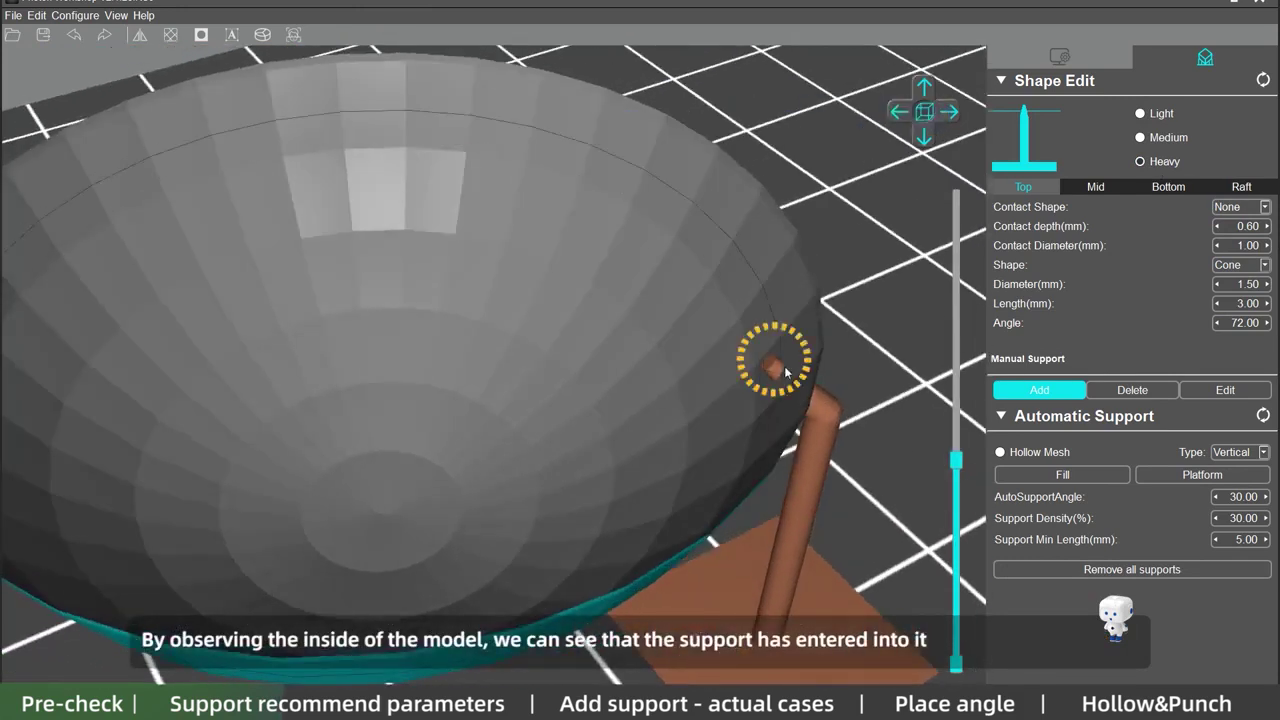
{"action": "left_click_drag", "start_coordinate": [784, 366], "coordinate": [764, 350]}
{"action": "left_click_drag", "start_coordinate": [956, 463], "coordinate": [956, 401]}
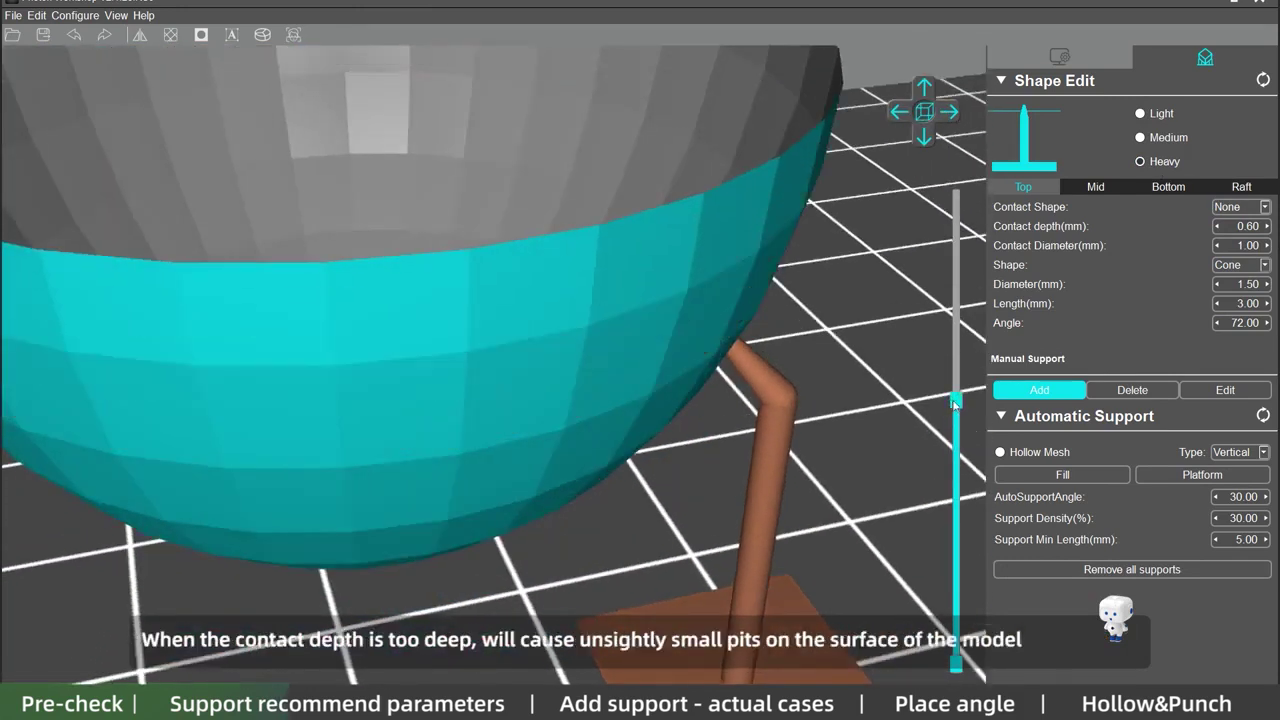
{"action": "right_click_drag", "start_coordinate": [910, 410], "coordinate": [732, 342]}
Step: Set the contact depth to 0.1 mm, place another heavy support on the egg and compare the tips inside the model
{"action": "left_click", "coordinate": [1218, 227]}
{"action": "left_click", "coordinate": [585, 261]}
{"action": "scroll", "coordinate": [732, 342], "scroll_direction": "up", "scroll_amount": 3}
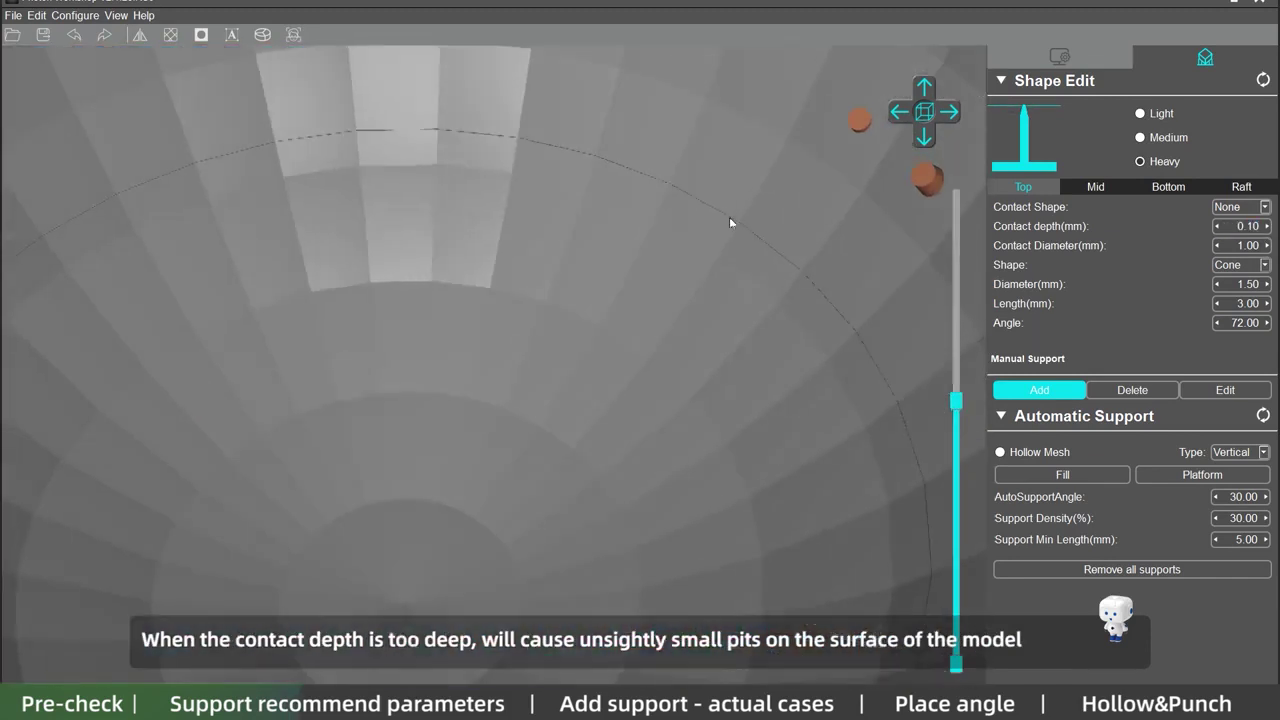
{"action": "right_click_drag", "start_coordinate": [933, 204], "coordinate": [900, 372]}
{"action": "scroll", "coordinate": [654, 200], "scroll_direction": "down", "scroll_amount": 5}
Step: Restore the full-height view of the egg and remove all supports
{"action": "left_click_drag", "start_coordinate": [956, 400], "coordinate": [956, 198]}
{"action": "left_click", "coordinate": [1131, 569]}
{"action": "scroll", "coordinate": [874, 383], "scroll_direction": "up", "scroll_amount": 3}
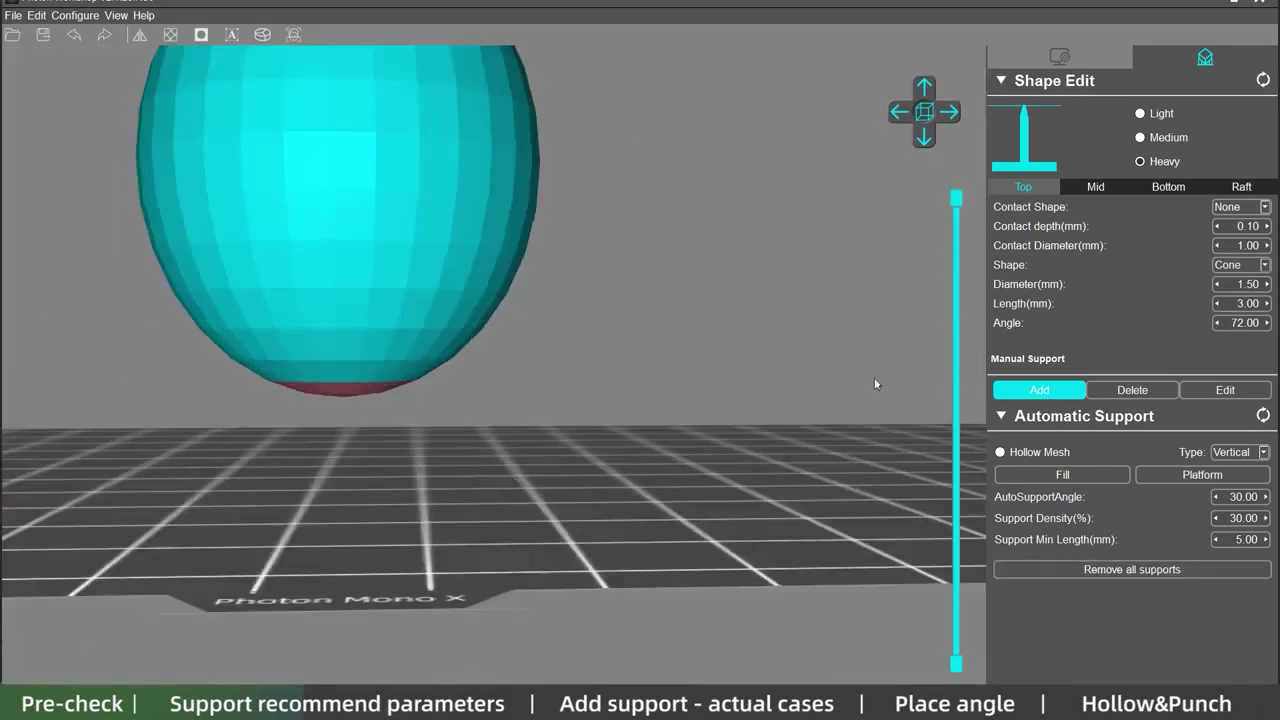
Step: Open the bottom-part support settings, place heavy supports on the egg's lower side and examine their bases
{"action": "left_click", "coordinate": [1167, 187]}
{"action": "scroll", "coordinate": [385, 276], "scroll_direction": "up", "scroll_amount": 3}
{"action": "left_click", "coordinate": [411, 297]}
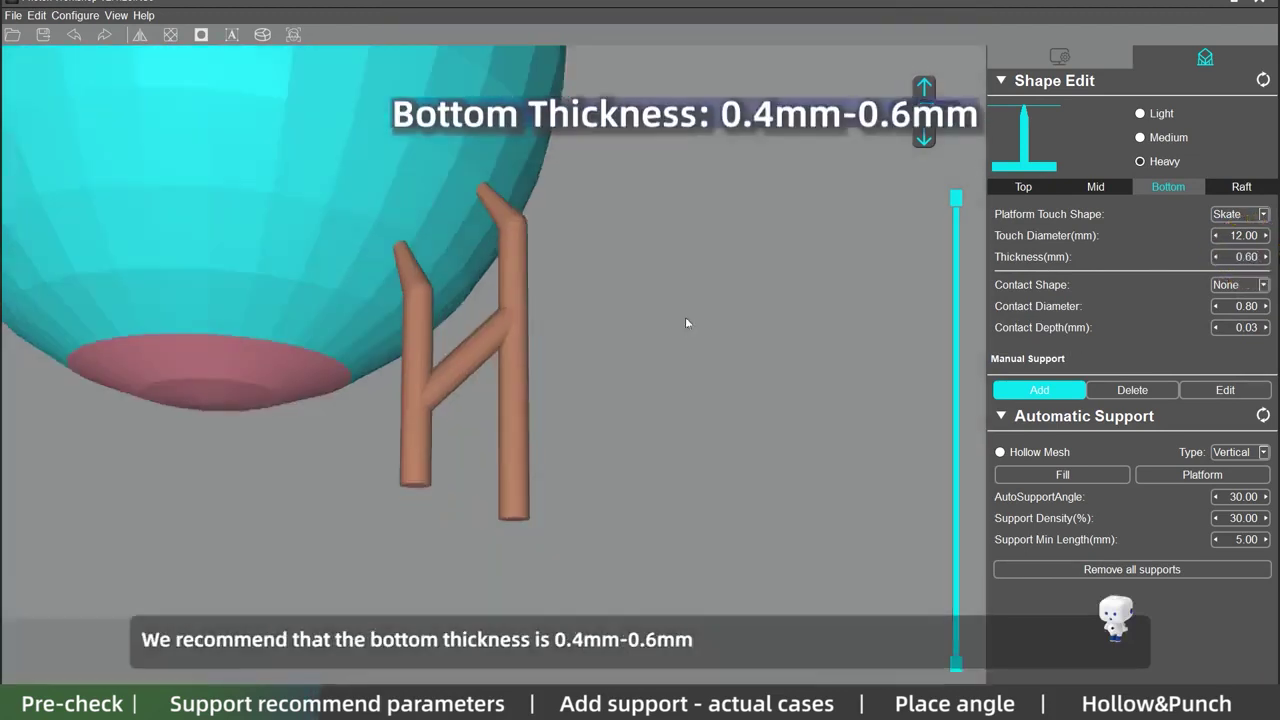
{"action": "right_click_drag", "start_coordinate": [686, 322], "coordinate": [629, 621]}
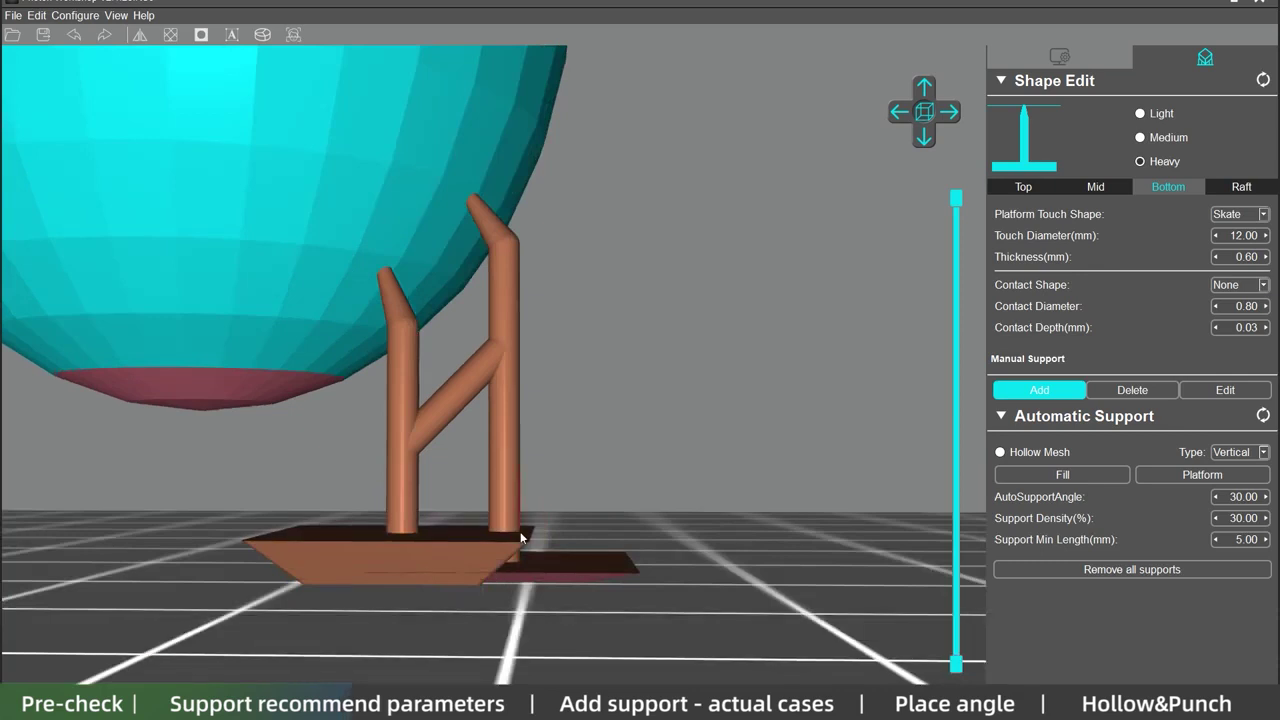
Step: Open the raft settings, go through the available raft shapes and keep the shape at None
{"action": "left_click", "coordinate": [1251, 190]}
{"action": "scroll", "coordinate": [597, 462], "scroll_direction": "down", "scroll_amount": 5}
{"action": "right_click_drag", "start_coordinate": [597, 462], "coordinate": [222, 479]}
{"action": "left_click", "coordinate": [1240, 207]}
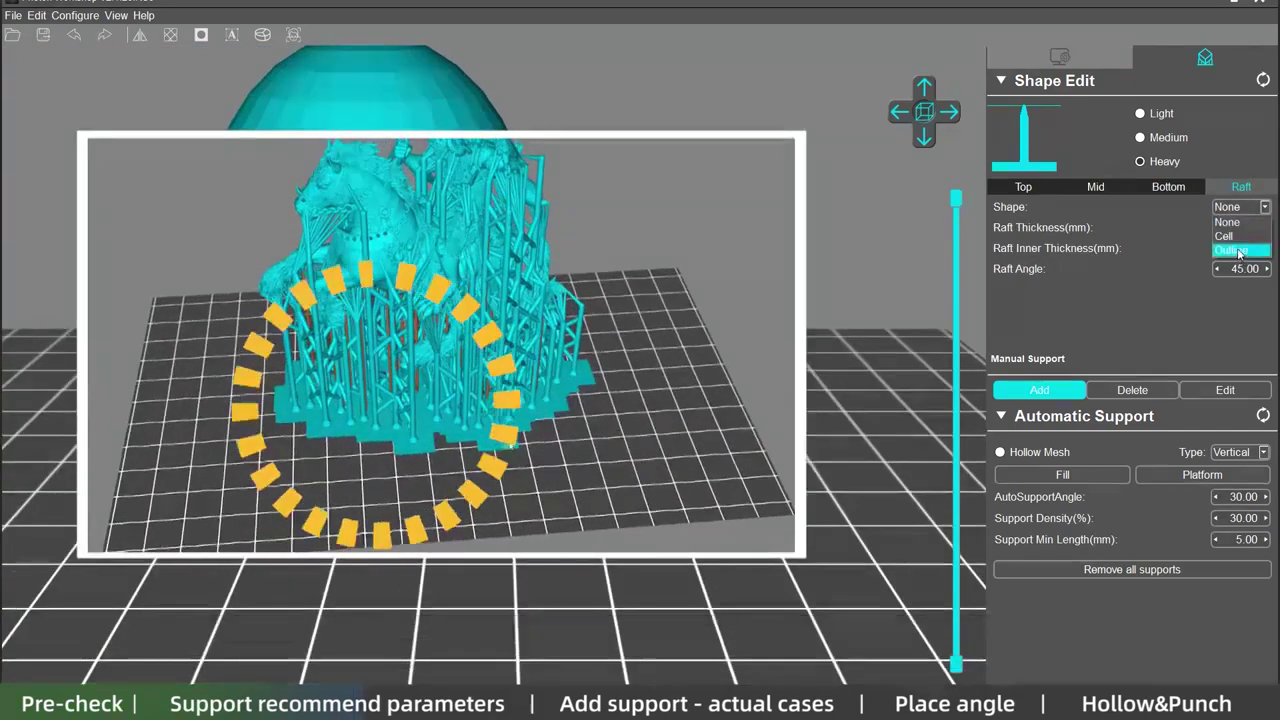
{"action": "left_click", "coordinate": [1262, 208]}
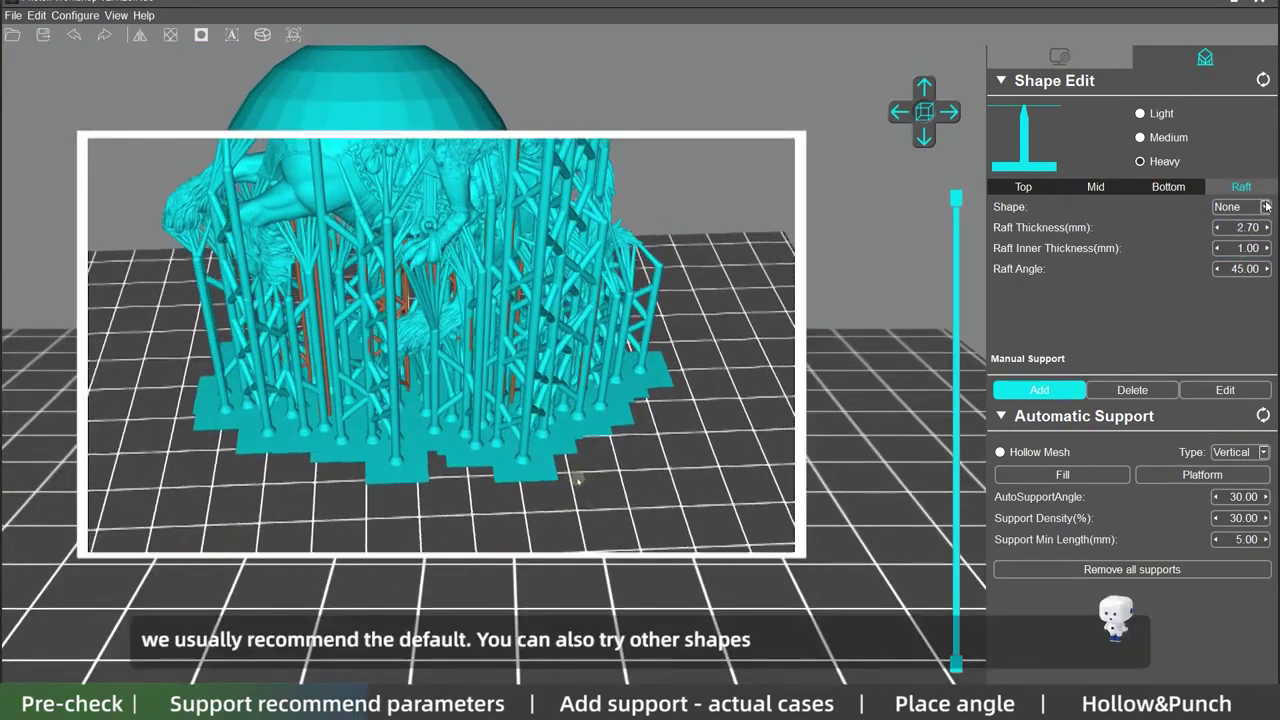
{"action": "left_click", "coordinate": [1265, 208]}
{"action": "left_click", "coordinate": [1236, 222]}
Step: Return to the top-part support settings and remove all supports from the egg
{"action": "left_click", "coordinate": [1018, 186]}
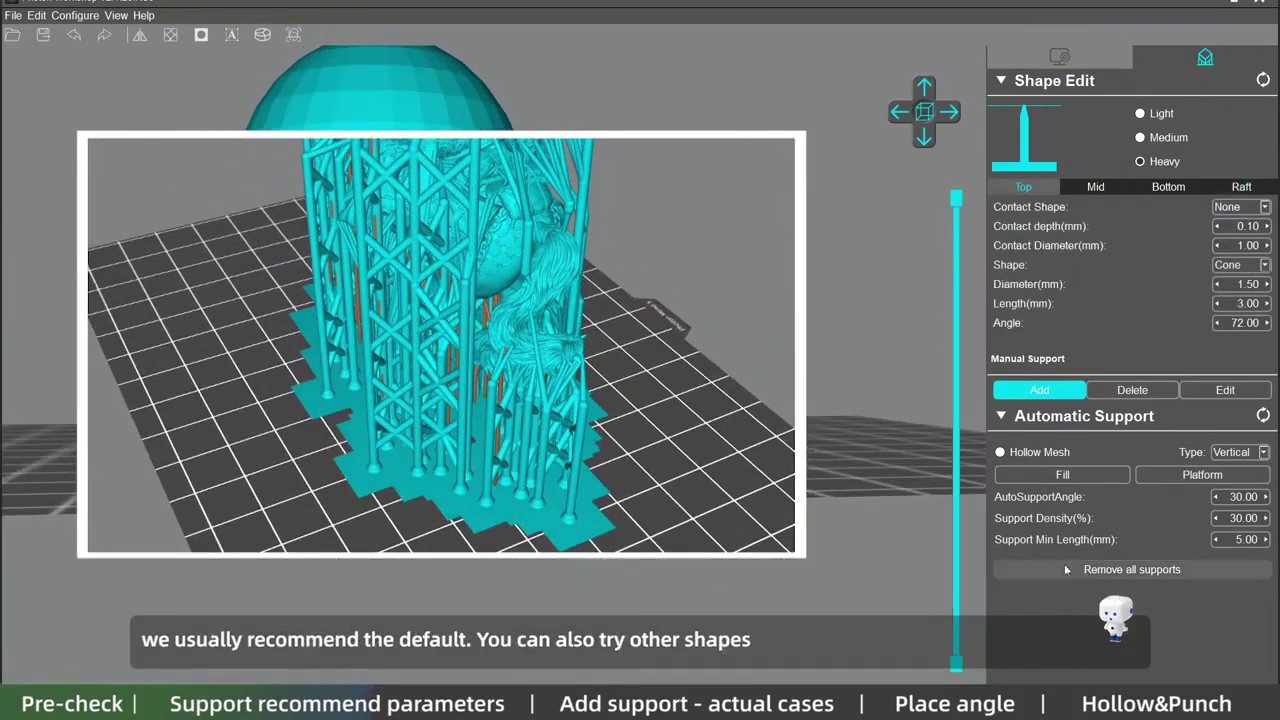
{"action": "left_click", "coordinate": [1098, 572]}
{"action": "right_click_drag", "start_coordinate": [549, 450], "coordinate": [549, 484]}
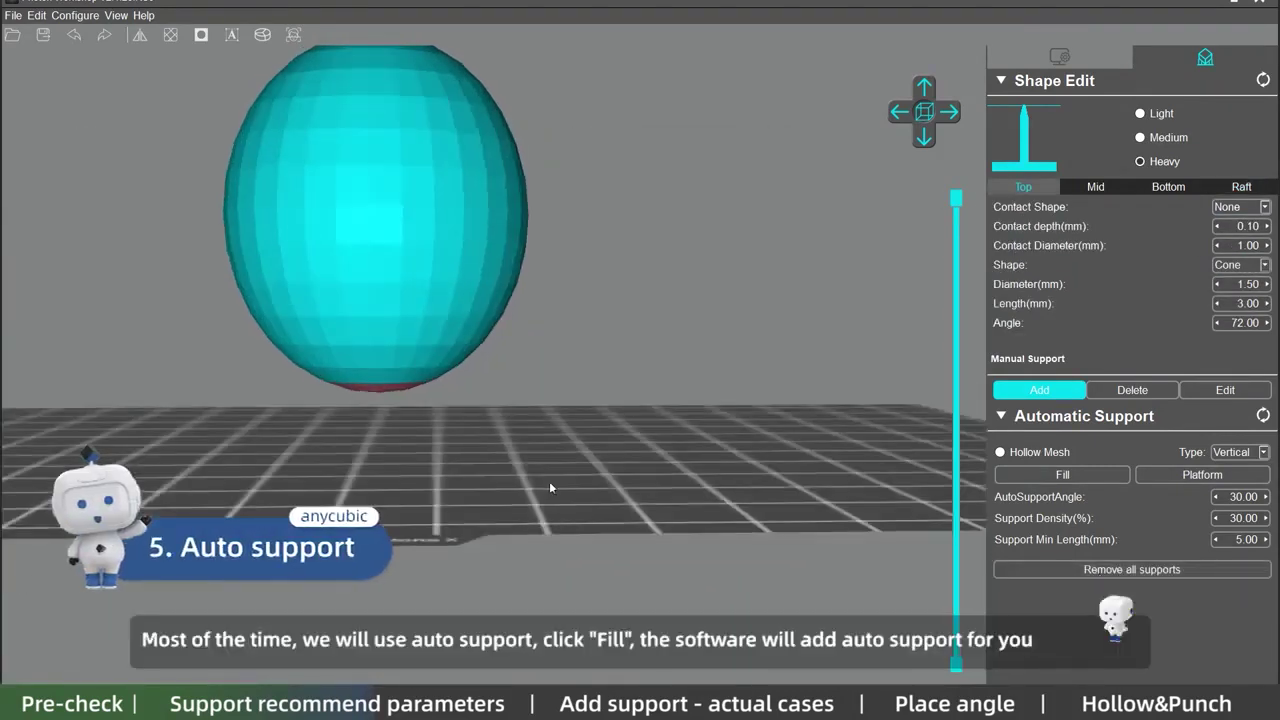
Step: Generate automatic supports under the egg with Fill and inspect their coverage from below and from the side
{"action": "scroll", "coordinate": [356, 488], "scroll_direction": "up", "scroll_amount": 3}
{"action": "middle_click_drag", "start_coordinate": [355, 490], "coordinate": [580, 480]}
{"action": "scroll", "coordinate": [580, 480], "scroll_direction": "down", "scroll_amount": 3}
{"action": "right_click_drag", "start_coordinate": [580, 480], "coordinate": [582, 462]}
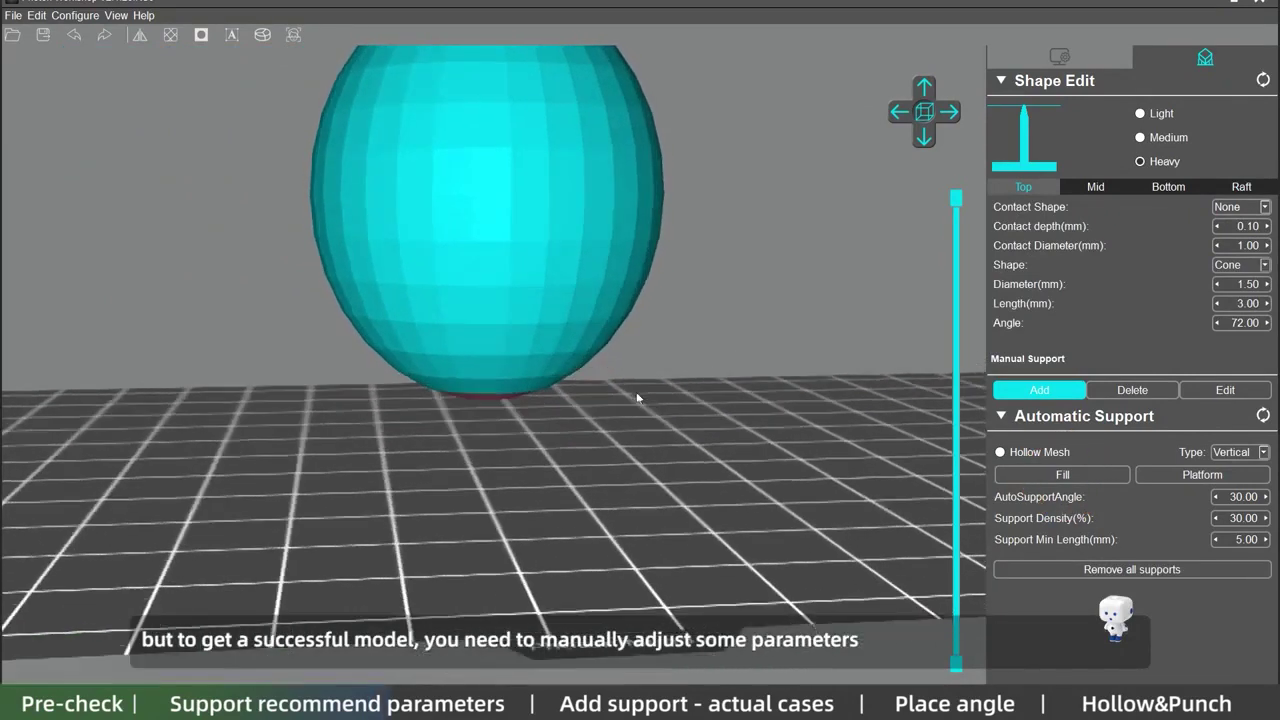
{"action": "right_click_drag", "start_coordinate": [637, 394], "coordinate": [753, 421]}
{"action": "left_click", "coordinate": [1066, 478]}
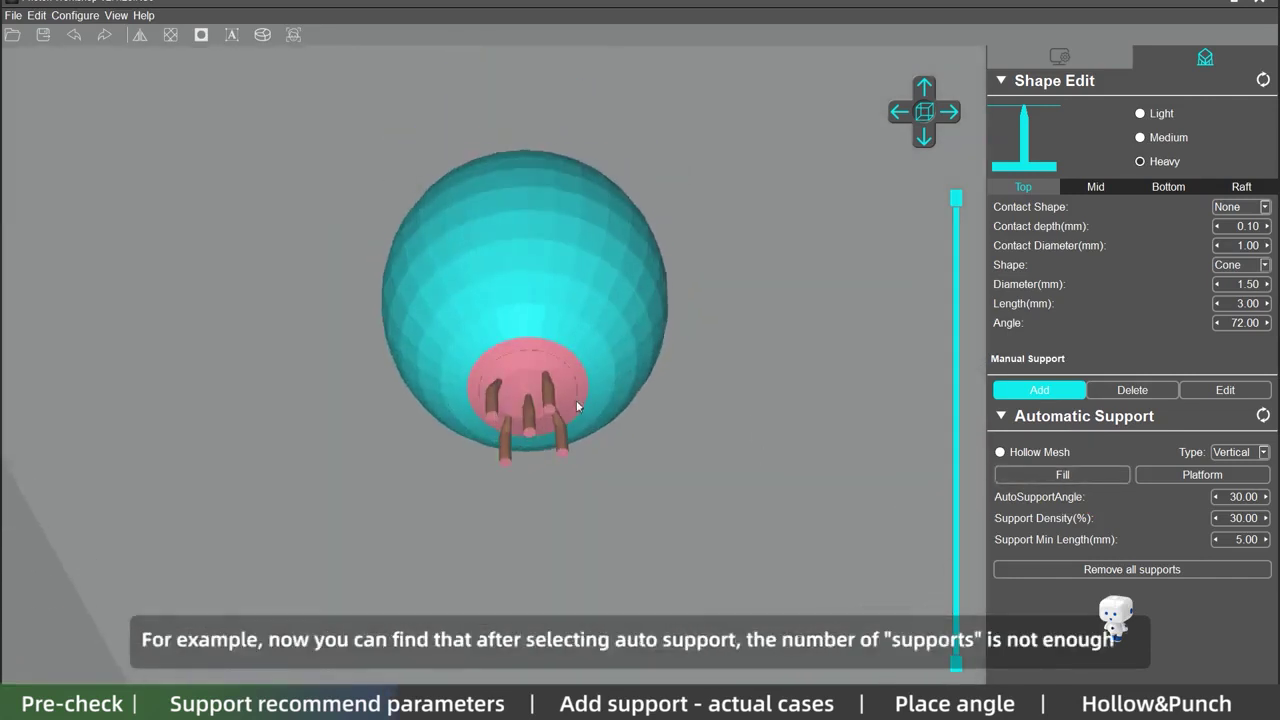
{"action": "right_click_drag", "start_coordinate": [576, 400], "coordinate": [474, 441]}
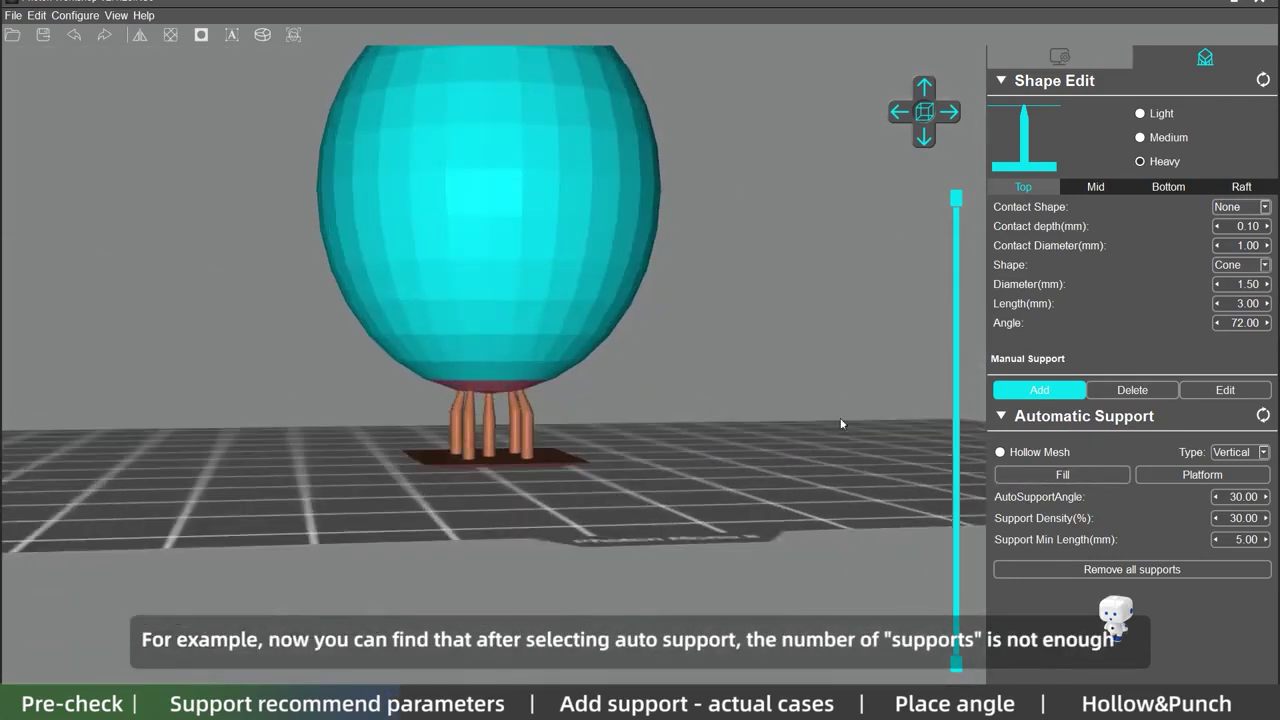
{"action": "left_click_drag", "start_coordinate": [566, 428], "coordinate": [689, 453]}
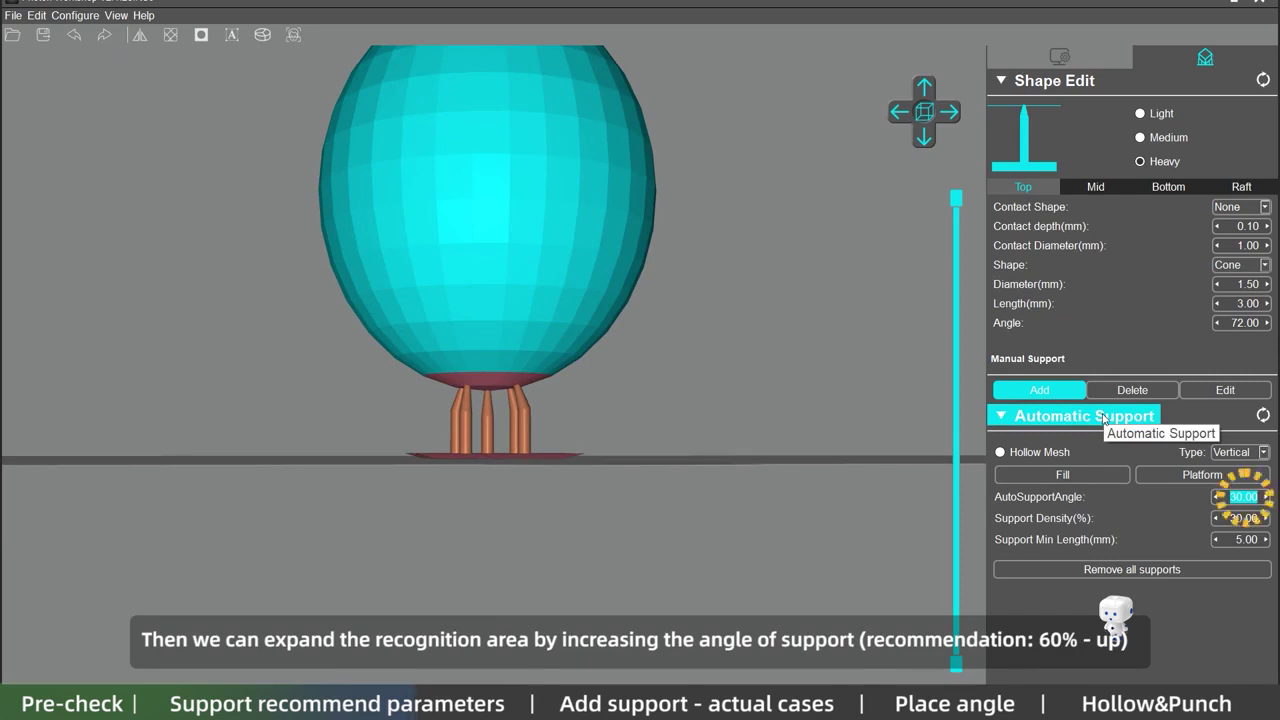
Step: Set the automatic support angle to 70 and regenerate the fill supports under the egg
{"action": "left_click", "coordinate": [1073, 477]}
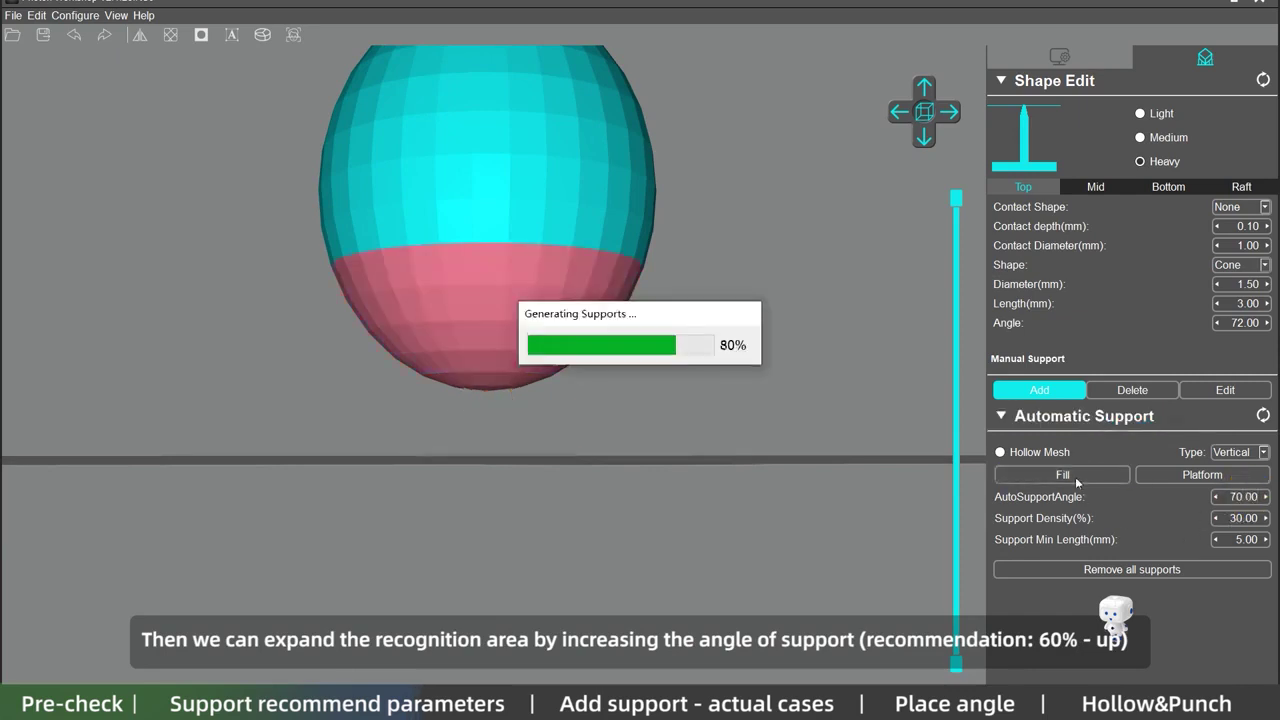
{"action": "left_click", "coordinate": [1104, 573]}
{"action": "left_click_drag", "start_coordinate": [362, 381], "coordinate": [333, 270]}
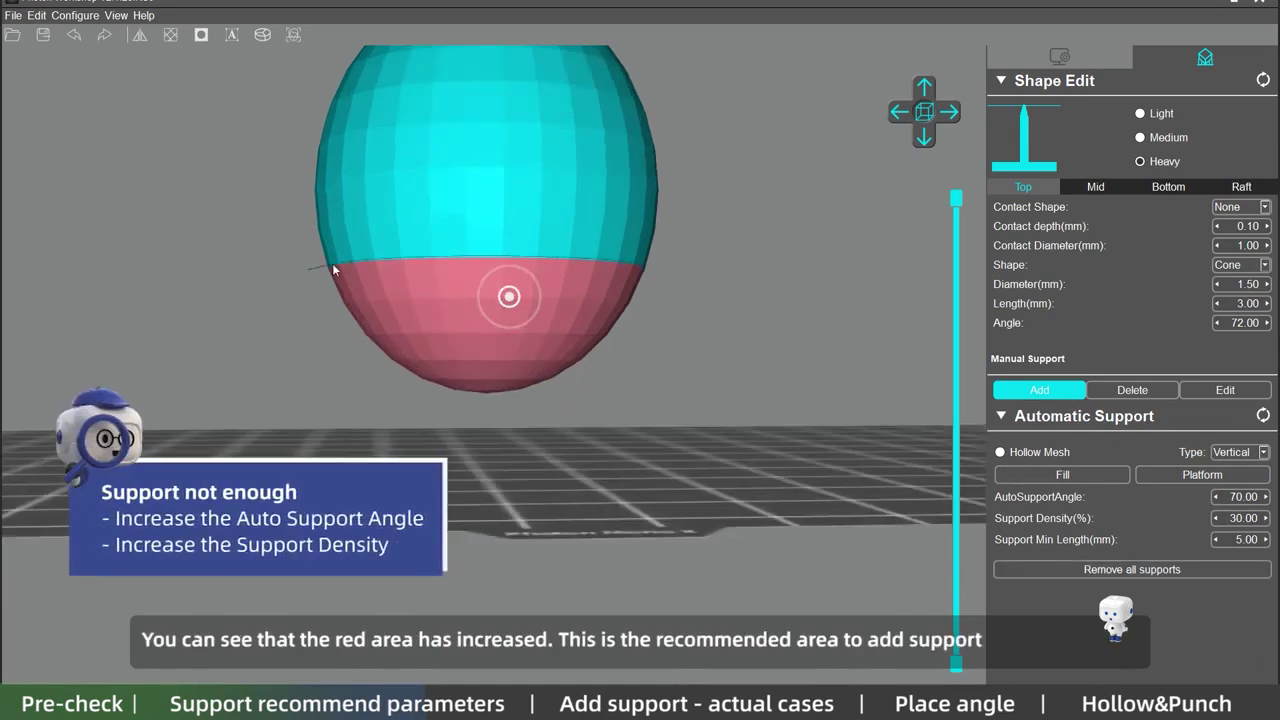
{"action": "mouse_move", "coordinate": [771, 470]}
{"action": "right_mouse_down"}
{"action": "mouse_move", "coordinate": [497, 391]}
{"action": "mouse_move", "coordinate": [497, 560]}
{"action": "mouse_move", "coordinate": [497, 450]}
{"action": "mouse_move", "coordinate": [515, 416]}
{"action": "right_mouse_up"}
{"action": "left_click", "coordinate": [1069, 481]}
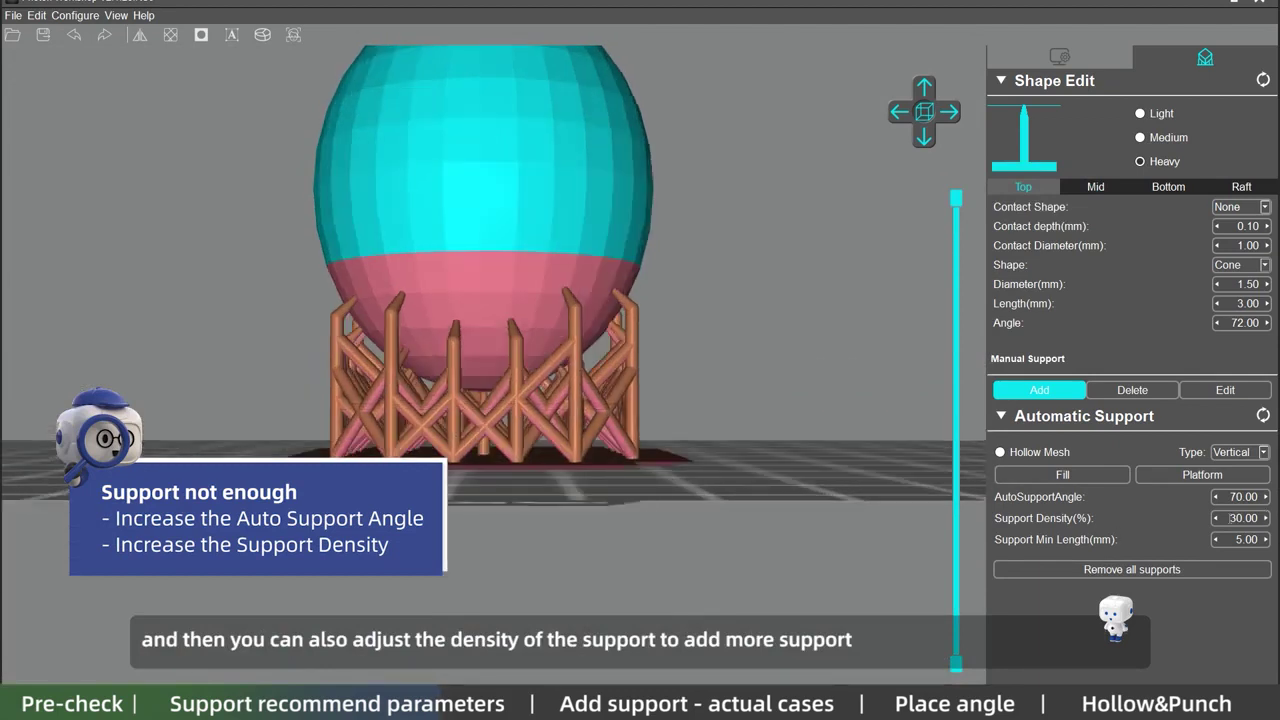
Step: Set the support density to 70% and fill the egg's automatic supports again, checking the coverage from below
{"action": "left_click_drag", "start_coordinate": [1230, 518], "coordinate": [1270, 540]}
{"action": "type", "text": "80"}
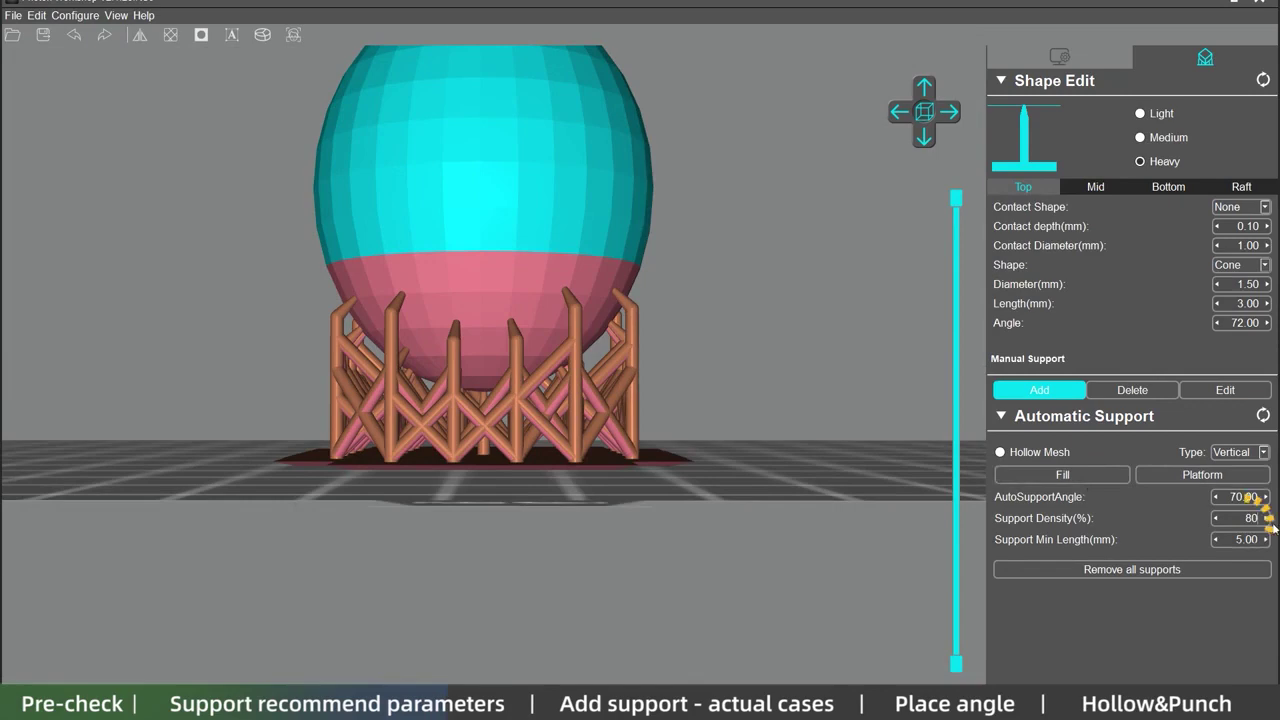
{"action": "type", "text": "70"}
{"action": "left_click", "coordinate": [1080, 480]}
{"action": "right_click_drag", "start_coordinate": [614, 463], "coordinate": [384, 488]}
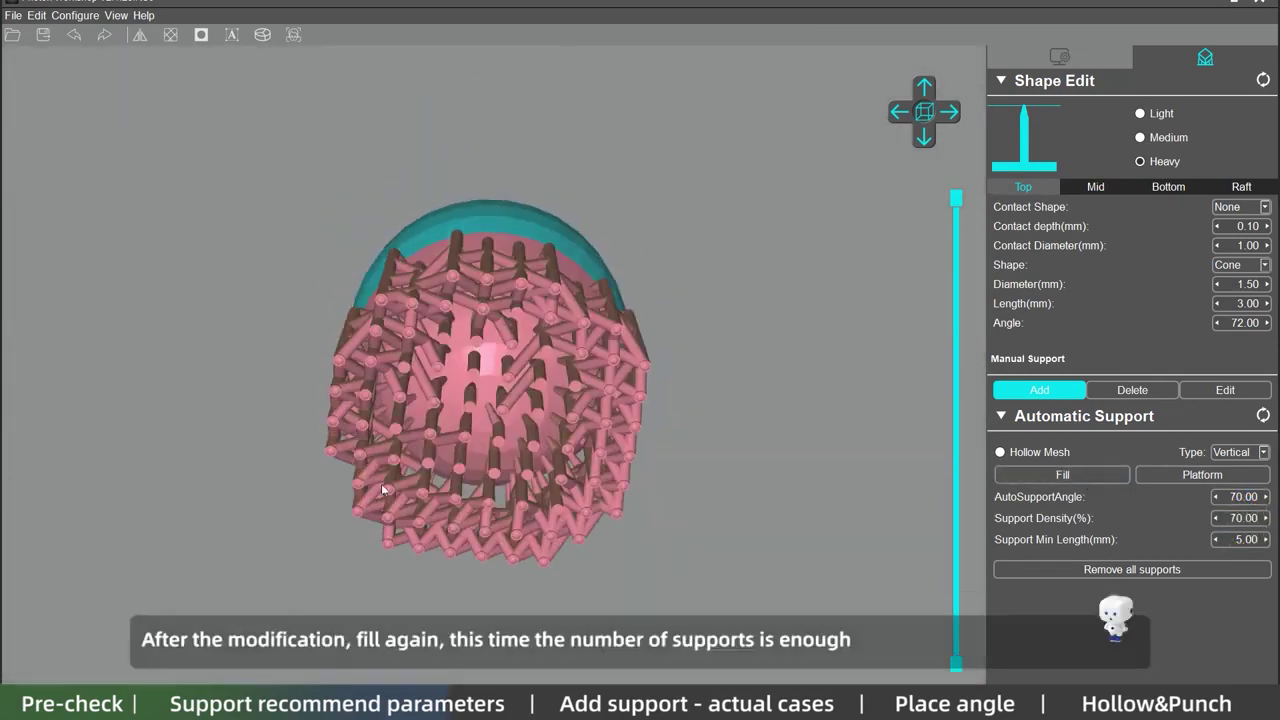
Step: Clear the heavy supports and fill the egg with Medium supports using a 0.1 mm contact depth
{"action": "right_click_drag", "start_coordinate": [569, 428], "coordinate": [560, 509]}
{"action": "left_click_drag", "start_coordinate": [560, 509], "coordinate": [566, 478]}
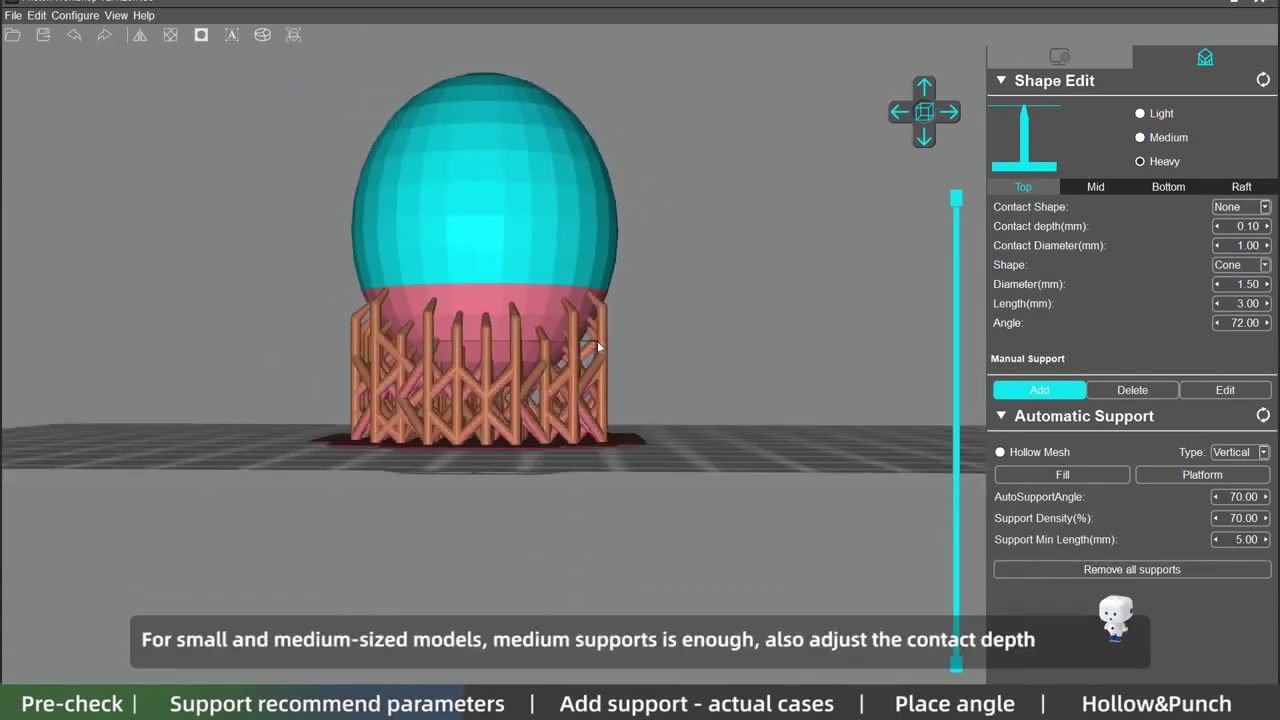
{"action": "left_click", "coordinate": [1044, 569]}
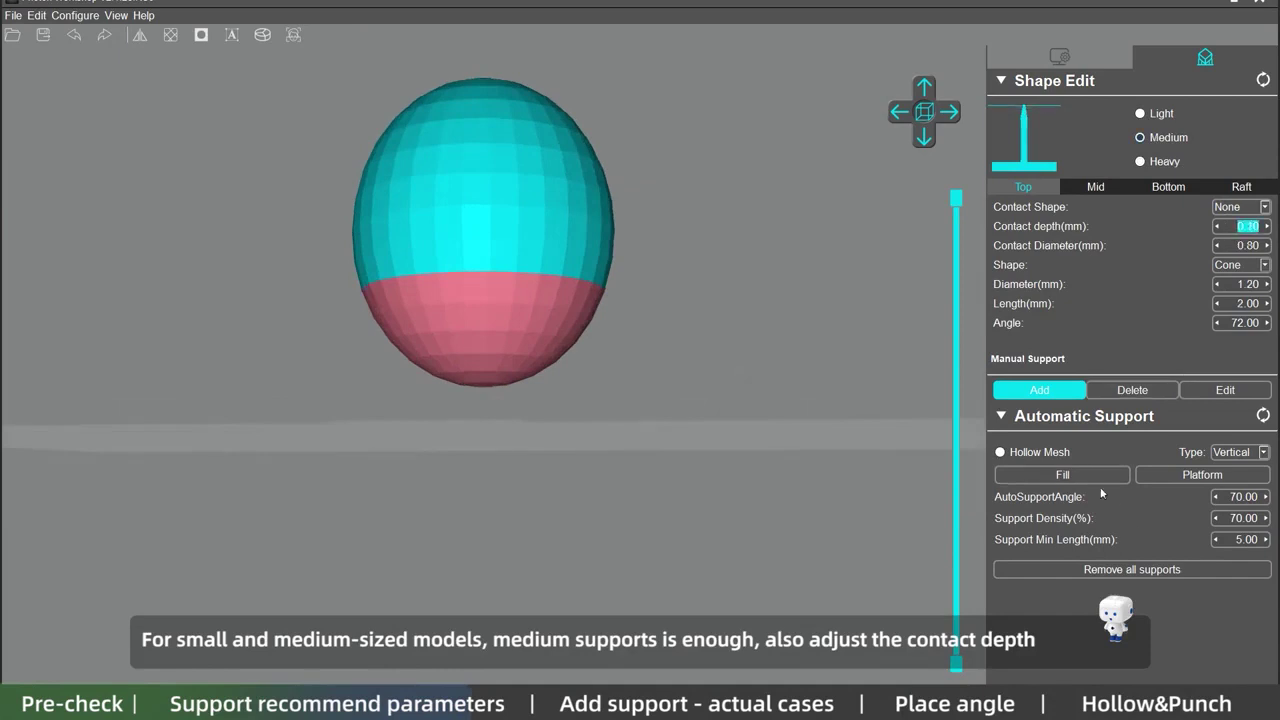
{"action": "left_click", "coordinate": [1070, 479]}
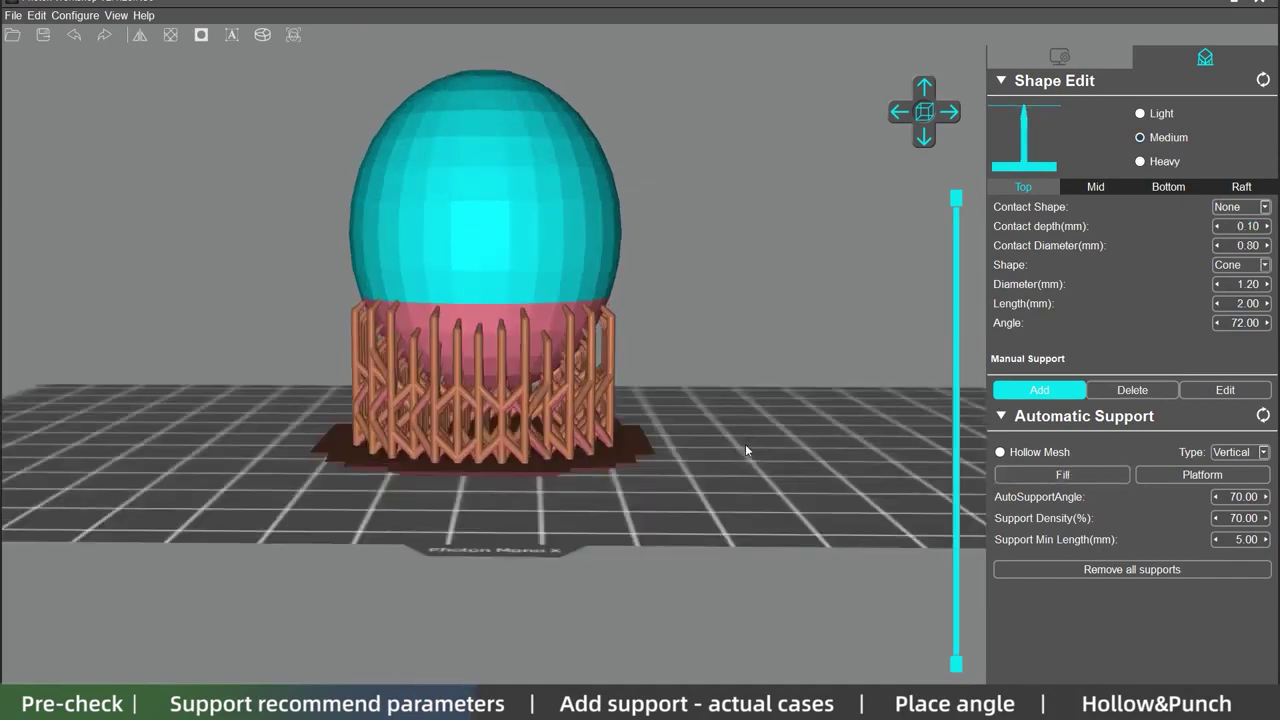
Step: Replace the egg's vertical supports with automatically filled Tree supports and inspect their branches up close
{"action": "left_click", "coordinate": [1133, 569]}
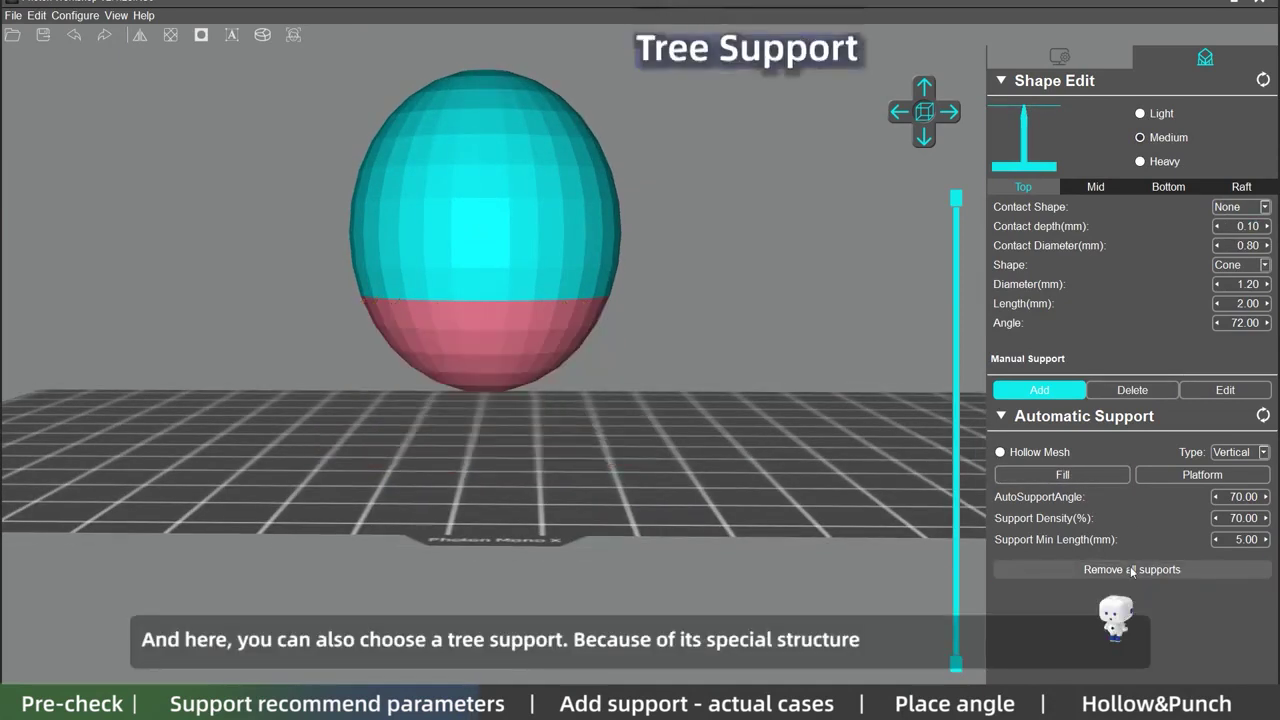
{"action": "left_click", "coordinate": [1263, 454]}
{"action": "left_click", "coordinate": [1243, 485]}
{"action": "scroll", "coordinate": [465, 385], "scroll_direction": "up", "scroll_amount": 2}
{"action": "right_click_drag", "start_coordinate": [465, 385], "coordinate": [551, 412]}
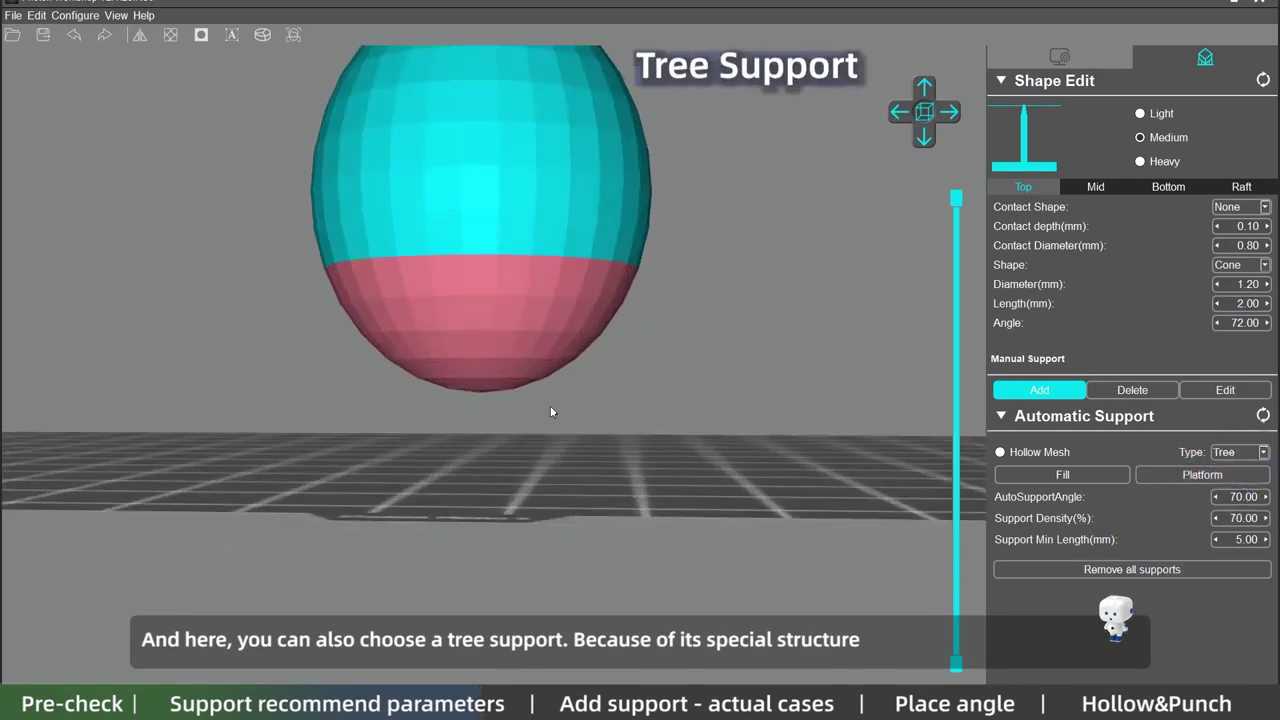
{"action": "scroll", "coordinate": [551, 412], "scroll_direction": "down", "scroll_amount": 1}
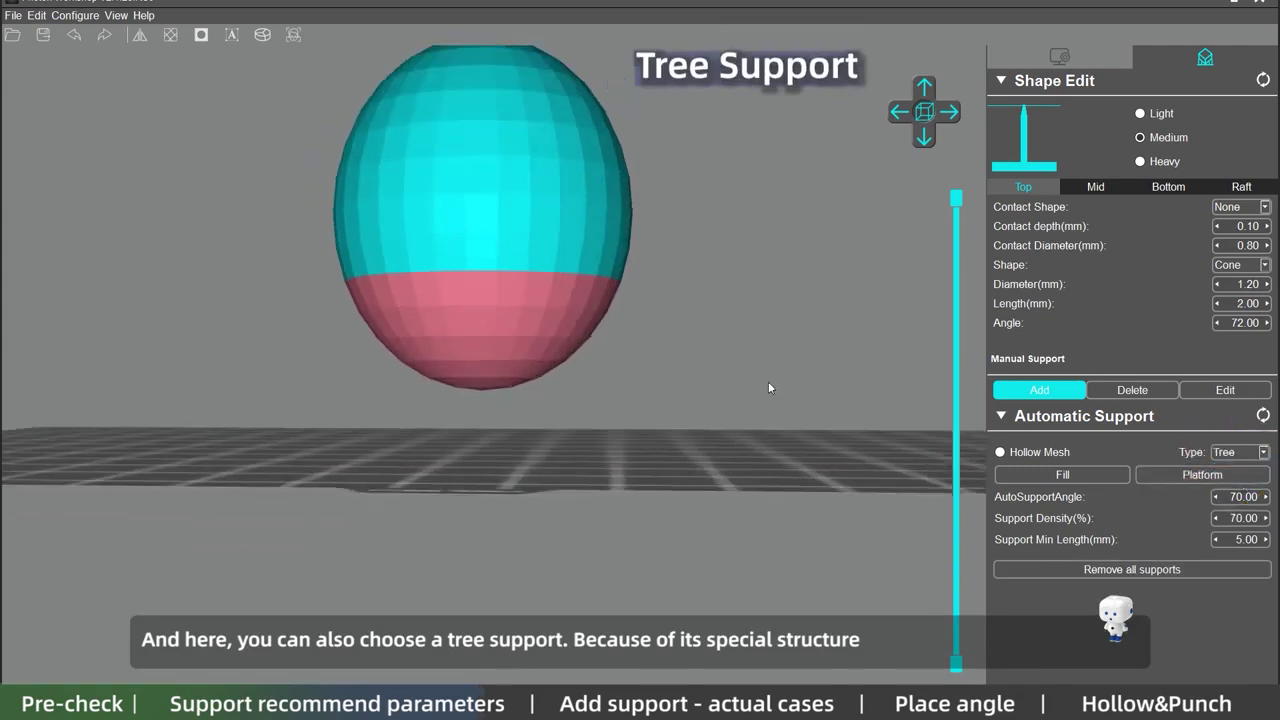
{"action": "left_click", "coordinate": [1044, 475]}
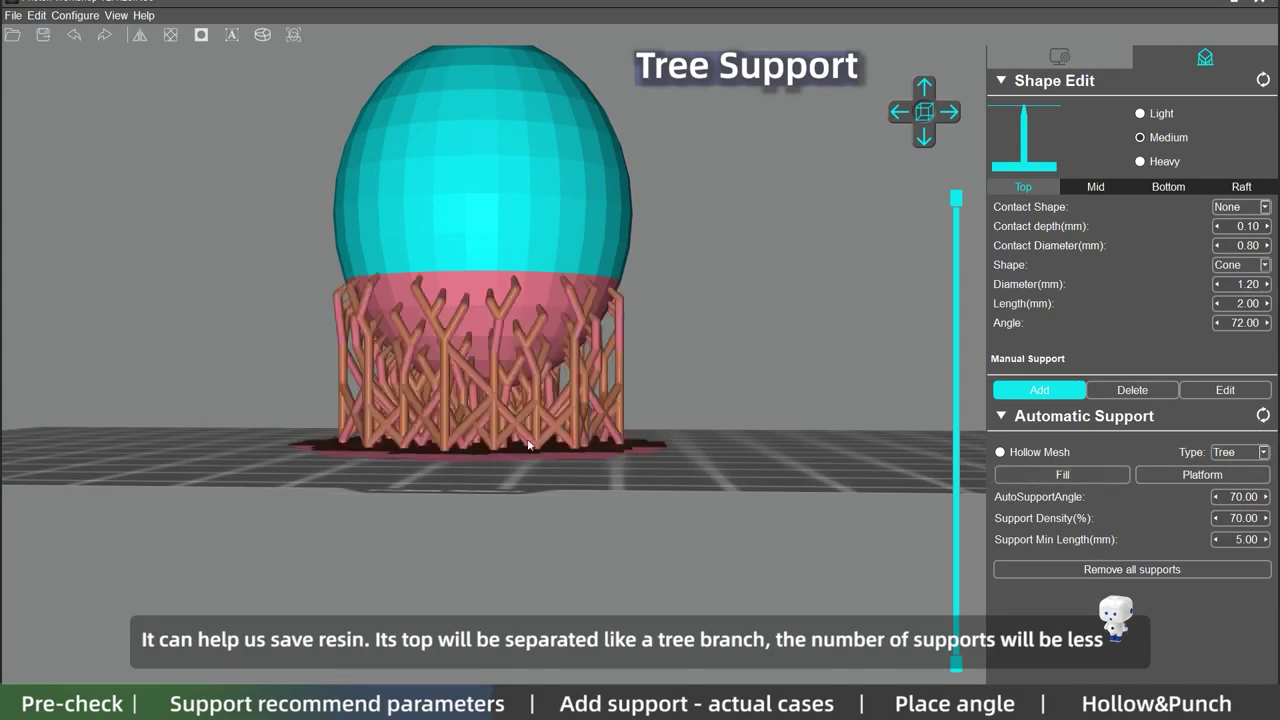
{"action": "scroll", "coordinate": [476, 313], "scroll_direction": "up", "scroll_amount": 5}
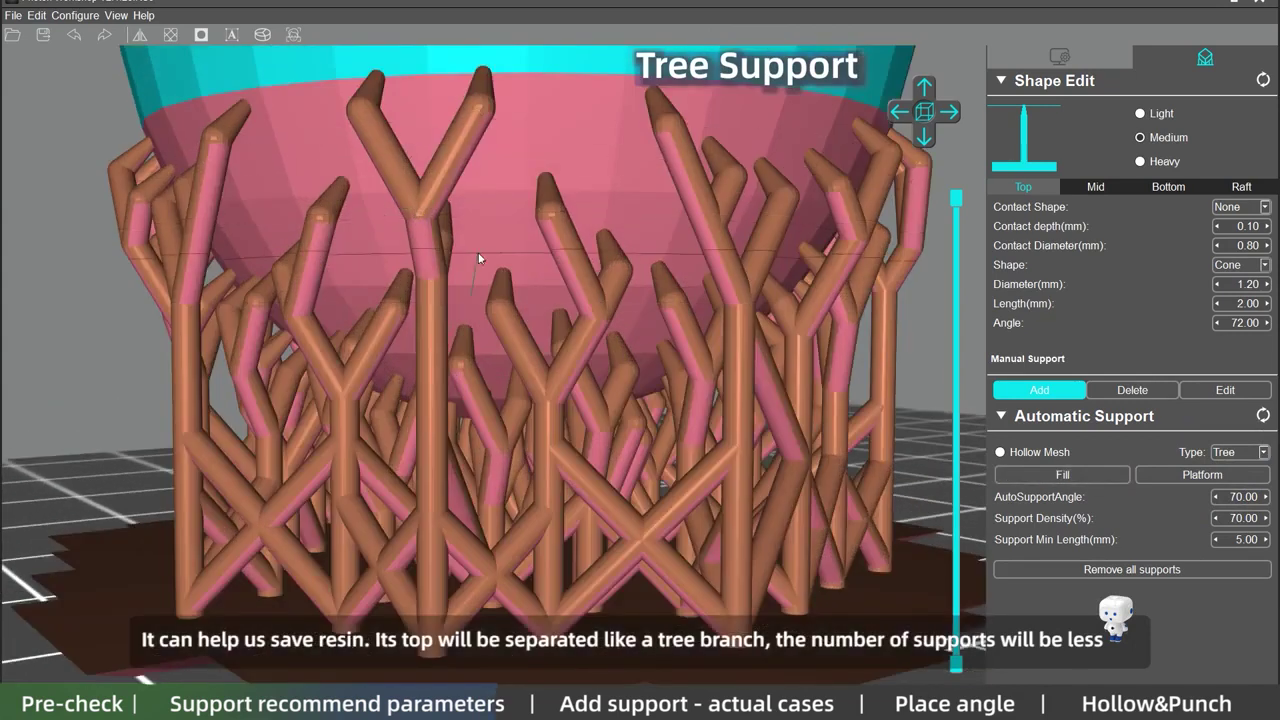
{"action": "scroll", "coordinate": [476, 313], "scroll_direction": "down", "scroll_amount": 5}
{"action": "right_click_drag", "start_coordinate": [507, 351], "coordinate": [542, 400]}
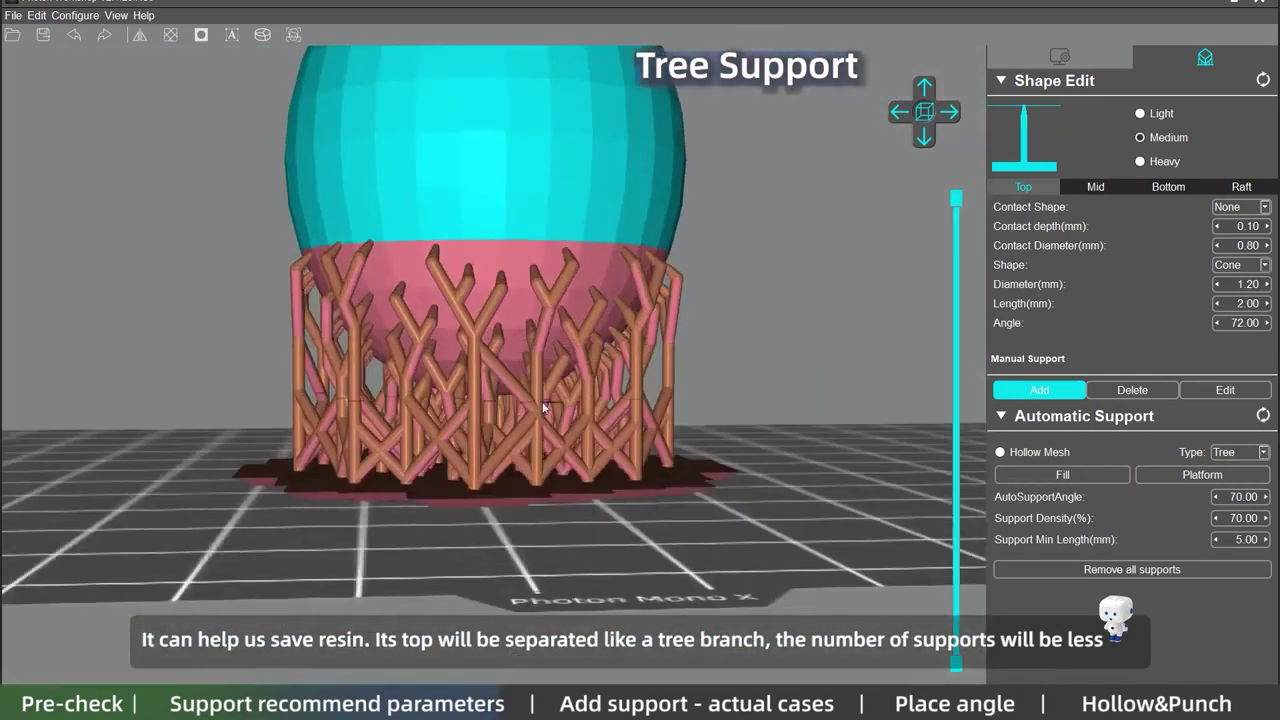
Step: Duplicate the tree-supported egg on the platform and switch the second egg's automatic supports to the Vertical type
{"action": "scroll", "coordinate": [540, 370], "scroll_direction": "up", "scroll_amount": 2}
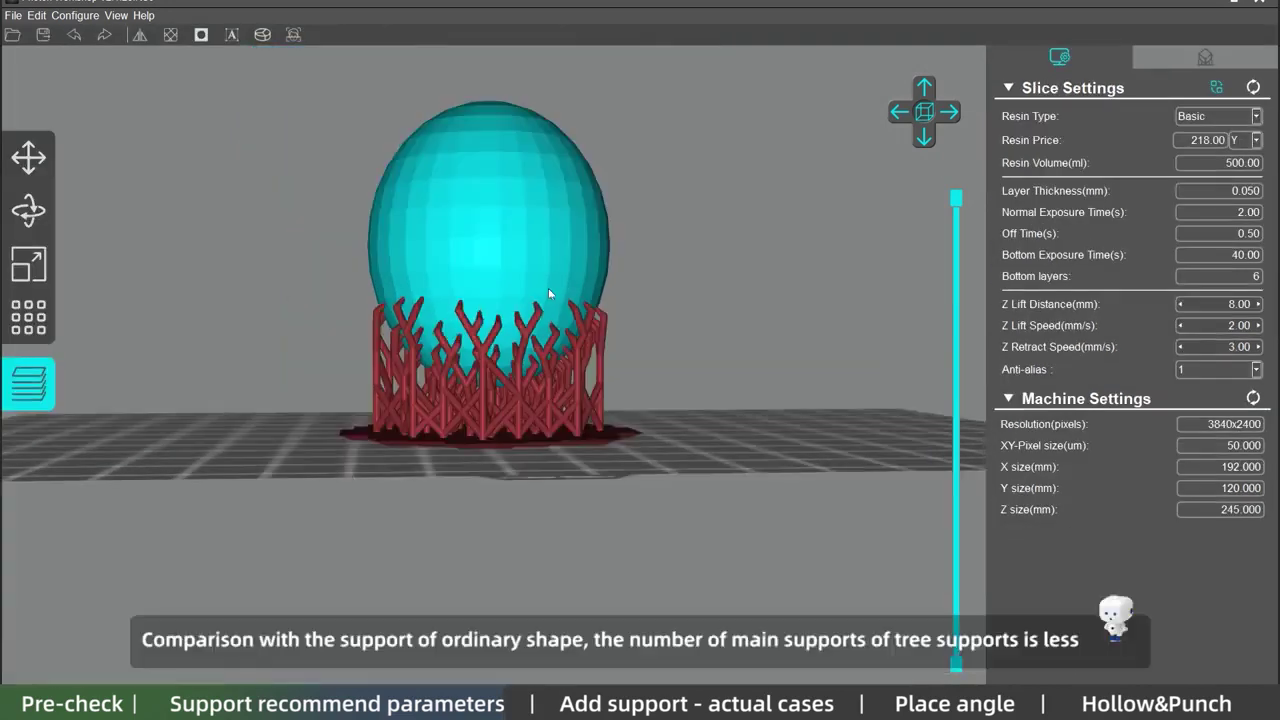
{"action": "left_click", "coordinate": [28, 318]}
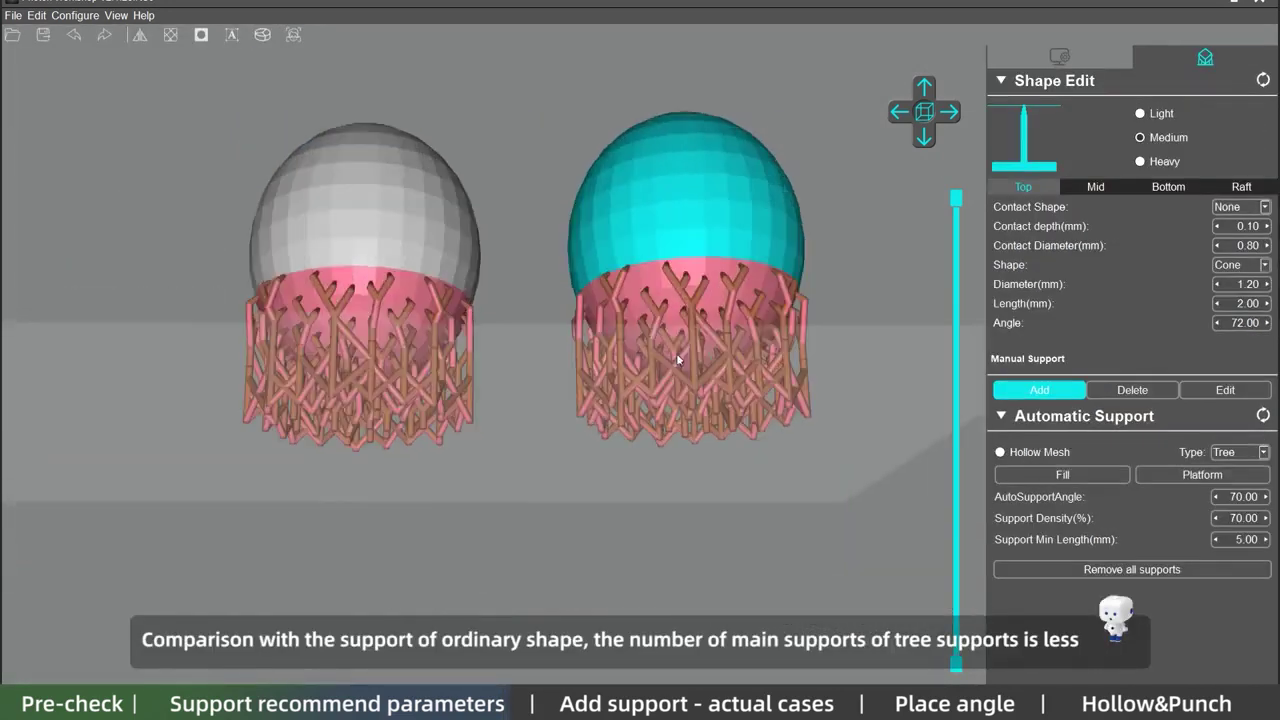
{"action": "left_click", "coordinate": [1260, 452]}
{"action": "left_click", "coordinate": [1230, 474]}
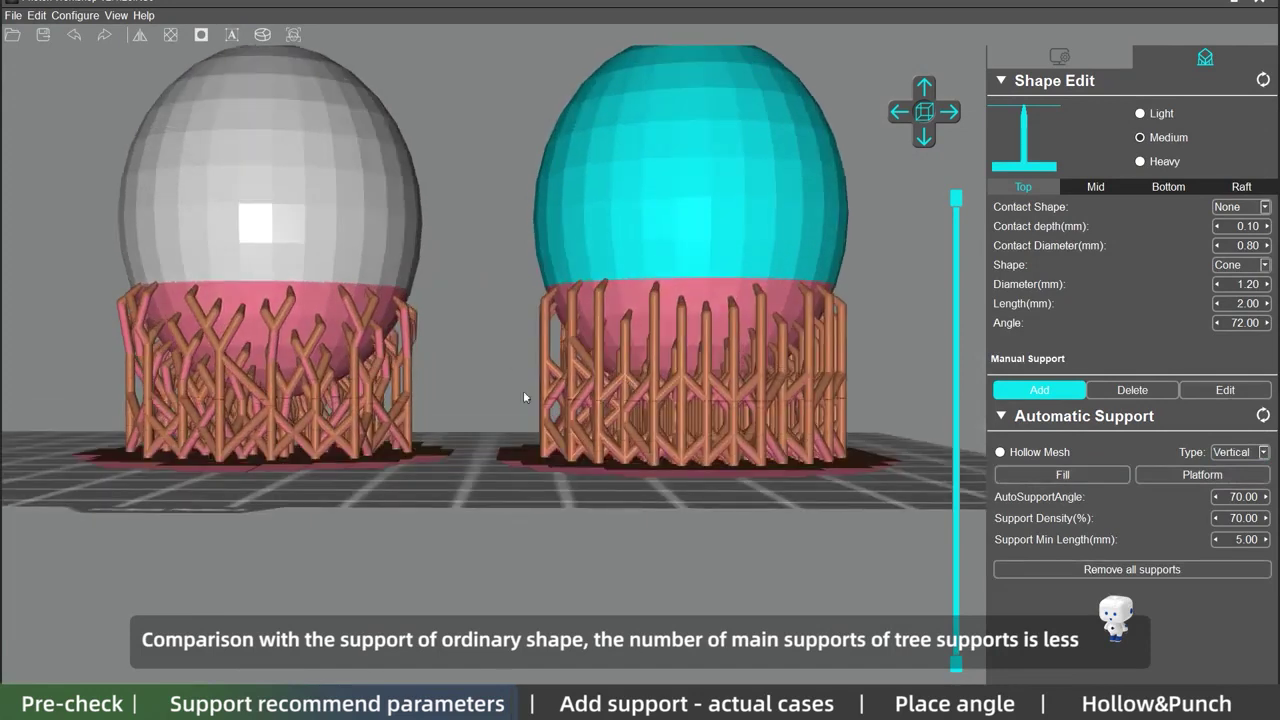
Step: Compare the main pillars and branches of the tree-supported egg with those of the vertically supported egg, from the side and below
{"action": "scroll", "coordinate": [523, 395], "scroll_direction": "up", "scroll_amount": 2}
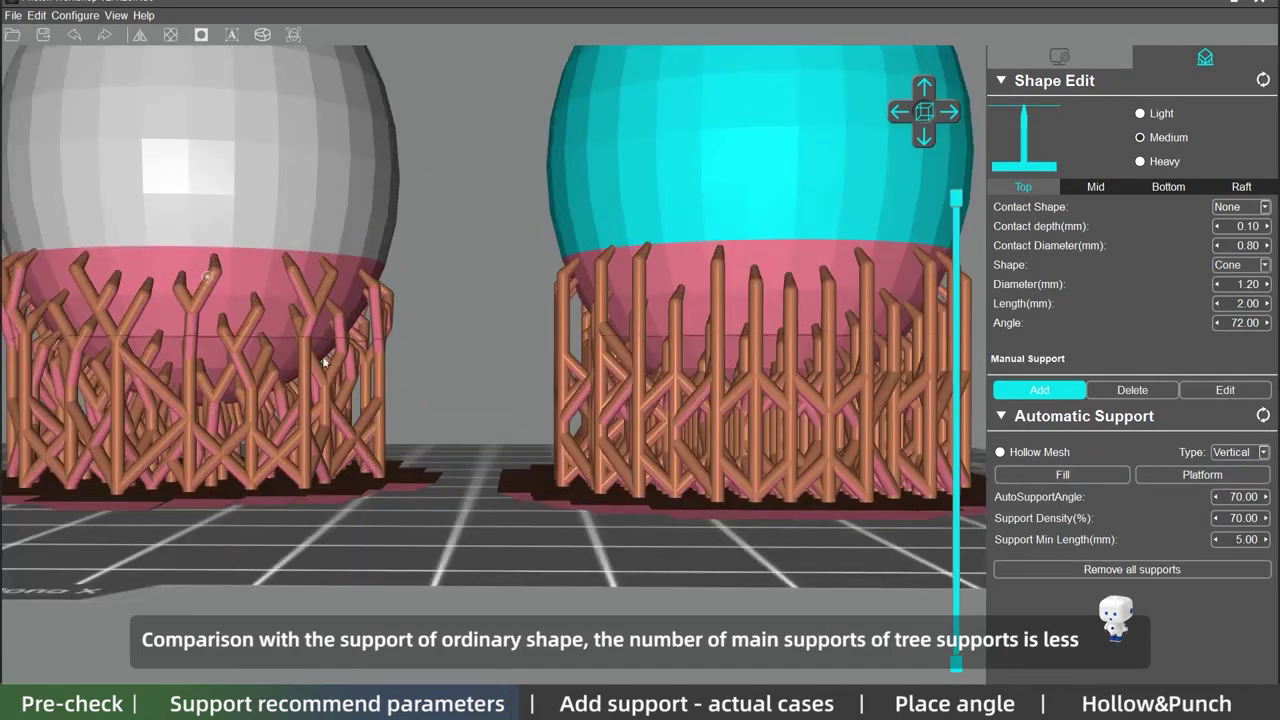
{"action": "left_click_drag", "start_coordinate": [685, 382], "coordinate": [610, 395]}
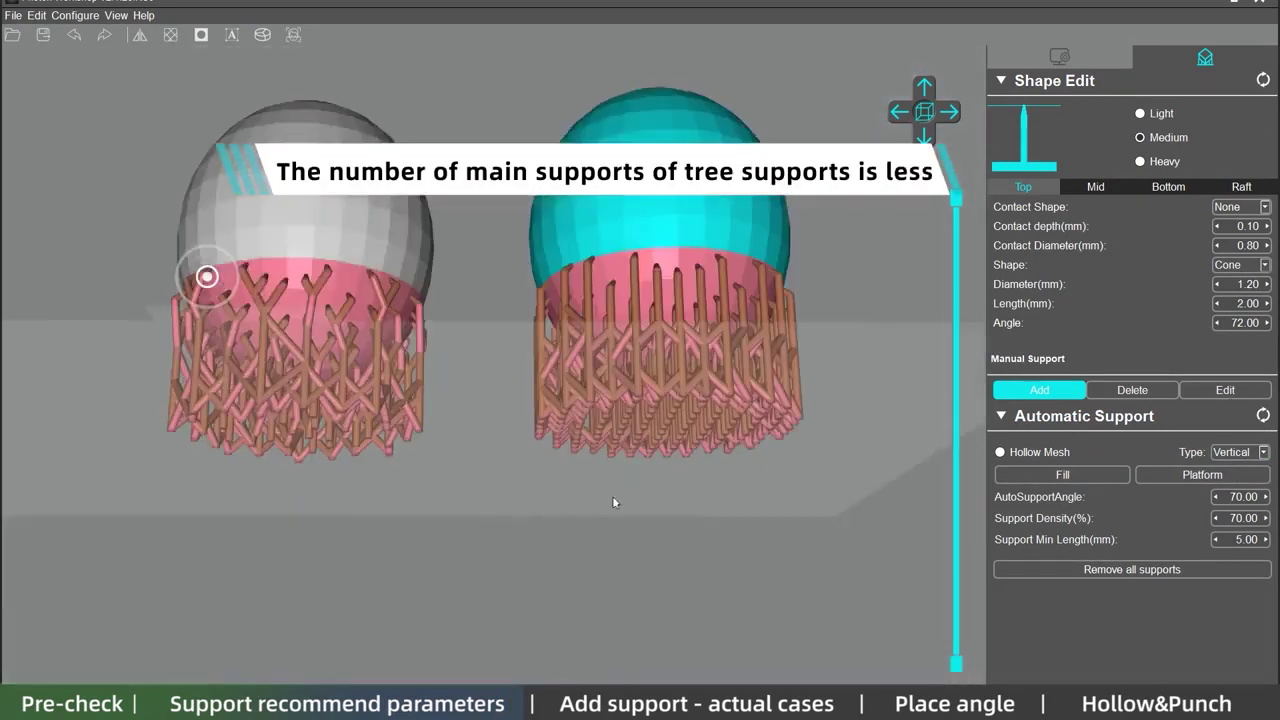
{"action": "right_click_drag", "start_coordinate": [614, 502], "coordinate": [619, 508]}
{"action": "scroll", "coordinate": [300, 418], "scroll_direction": "up", "scroll_amount": 3}
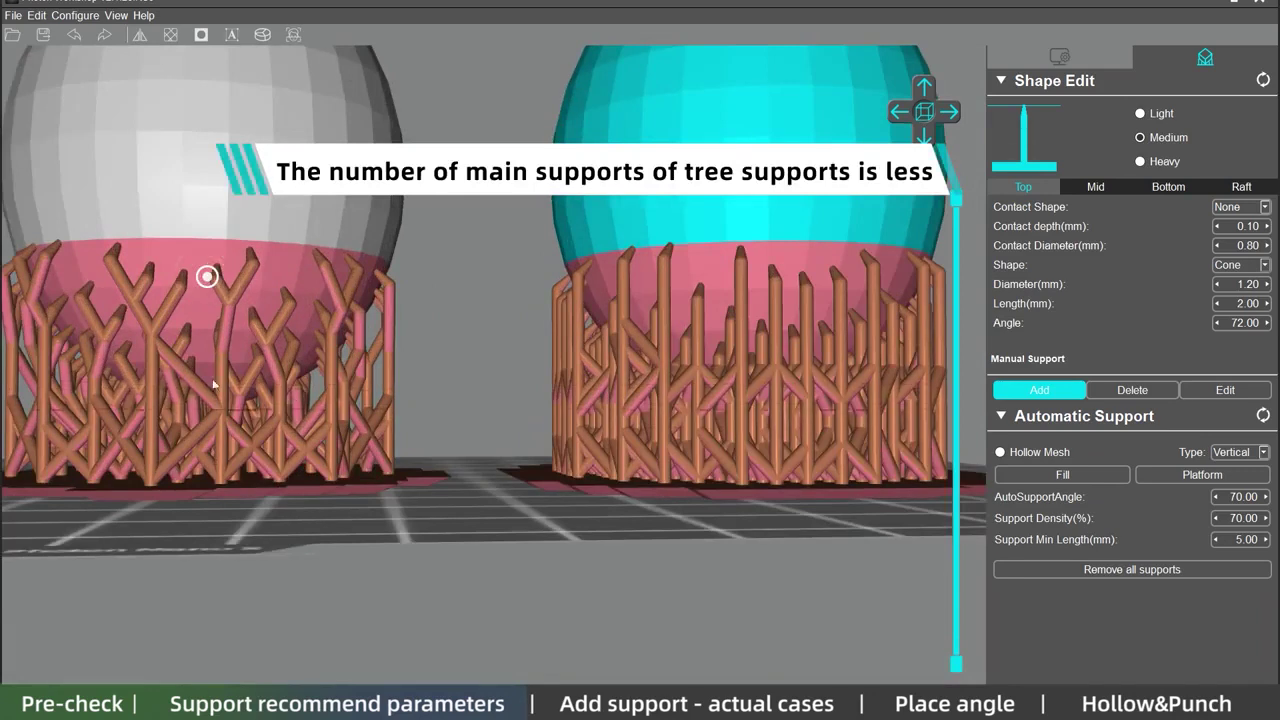
{"action": "scroll", "coordinate": [213, 383], "scroll_direction": "down", "scroll_amount": 3}
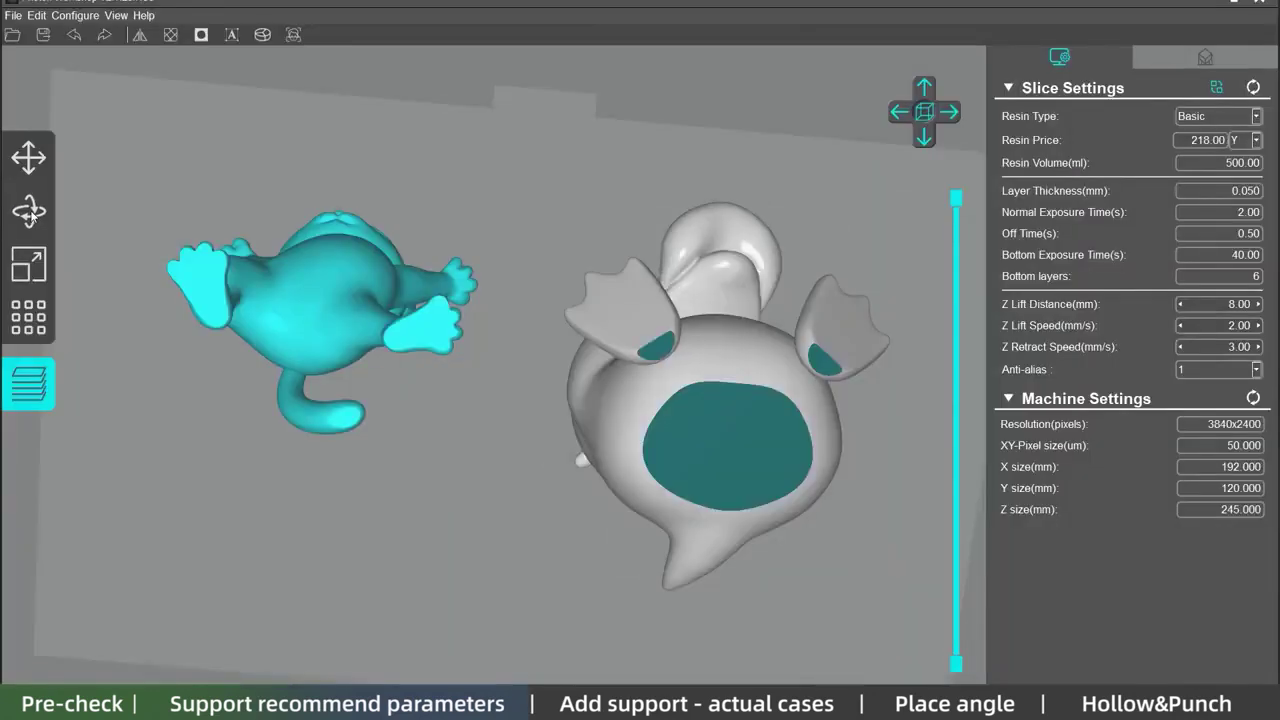
Step: Rotate the cat to rest its feet flat on the platform, using the sole's facet as the ground
{"action": "left_click", "coordinate": [30, 212]}
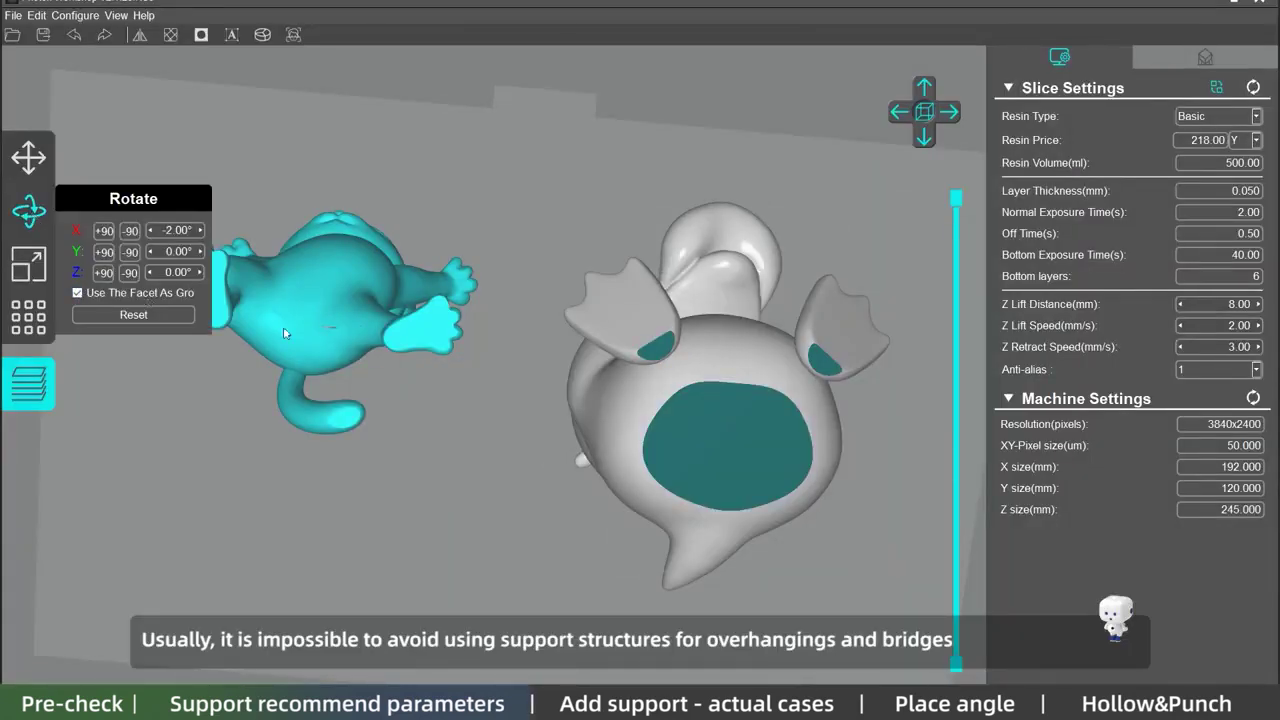
{"action": "left_click", "coordinate": [433, 331]}
{"action": "scroll", "coordinate": [444, 331], "scroll_direction": "down", "scroll_amount": 3}
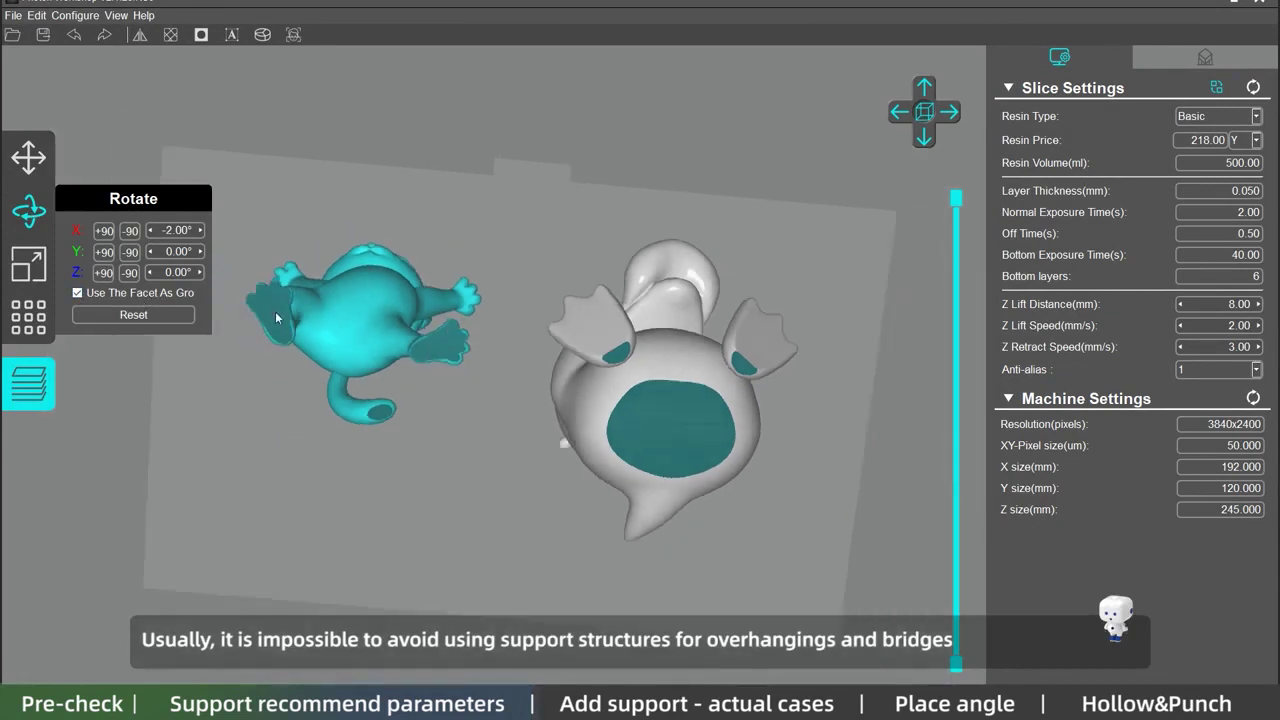
{"action": "left_click_drag", "start_coordinate": [276, 317], "coordinate": [277, 374]}
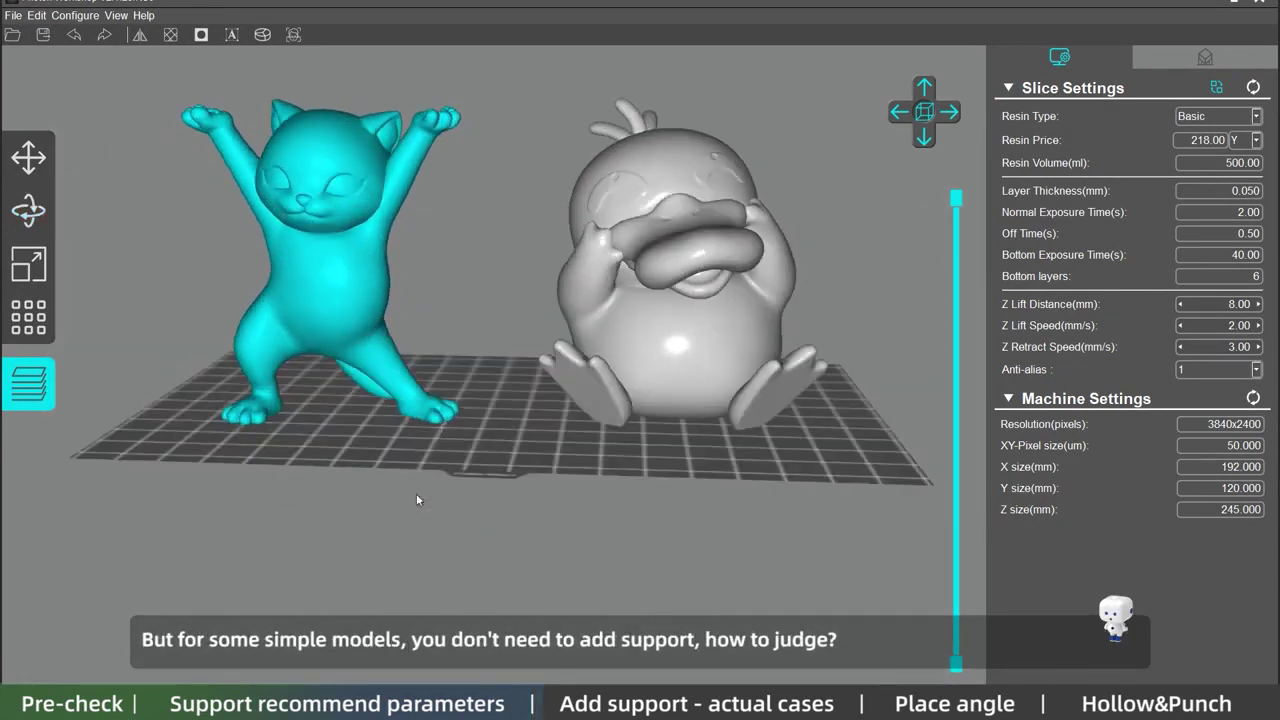
Step: Preview the layers from the platform up to the full height, checking the cat for isolated islands
{"action": "left_click_drag", "start_coordinate": [957, 200], "coordinate": [957, 609]}
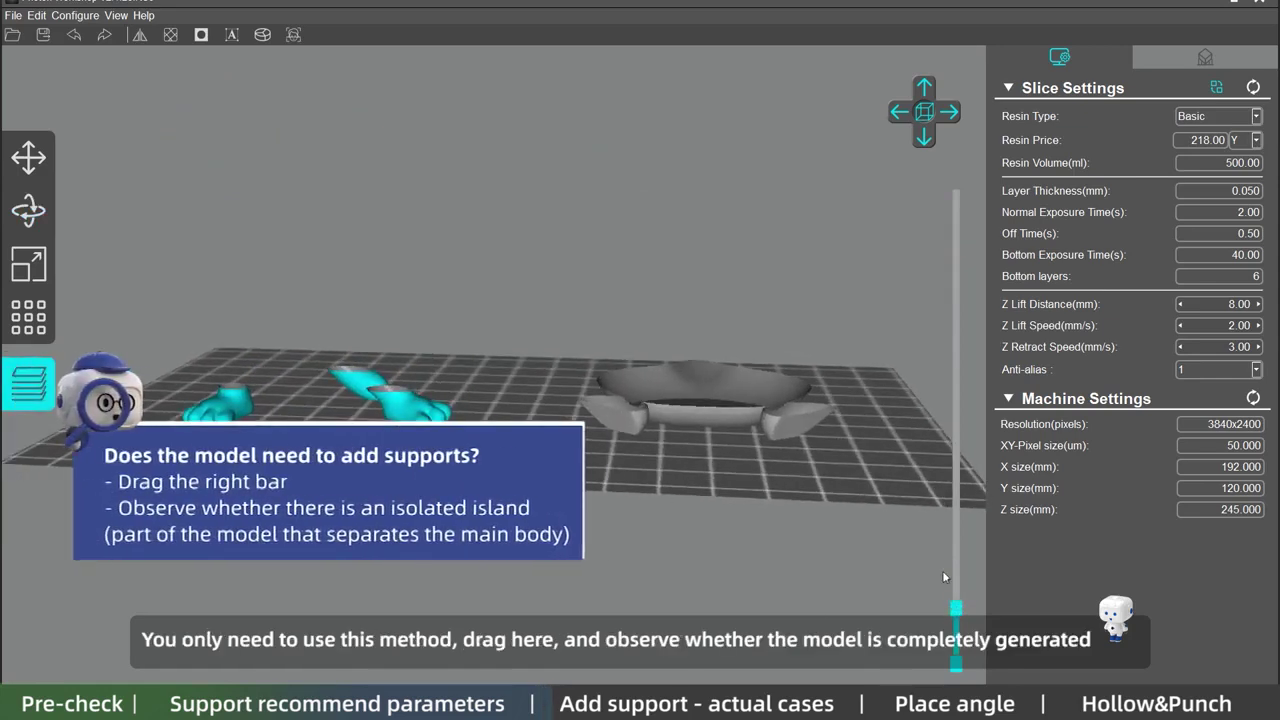
{"action": "left_click_drag", "start_coordinate": [953, 608], "coordinate": [839, 214]}
{"action": "right_click_drag", "start_coordinate": [126, 271], "coordinate": [166, 272]}
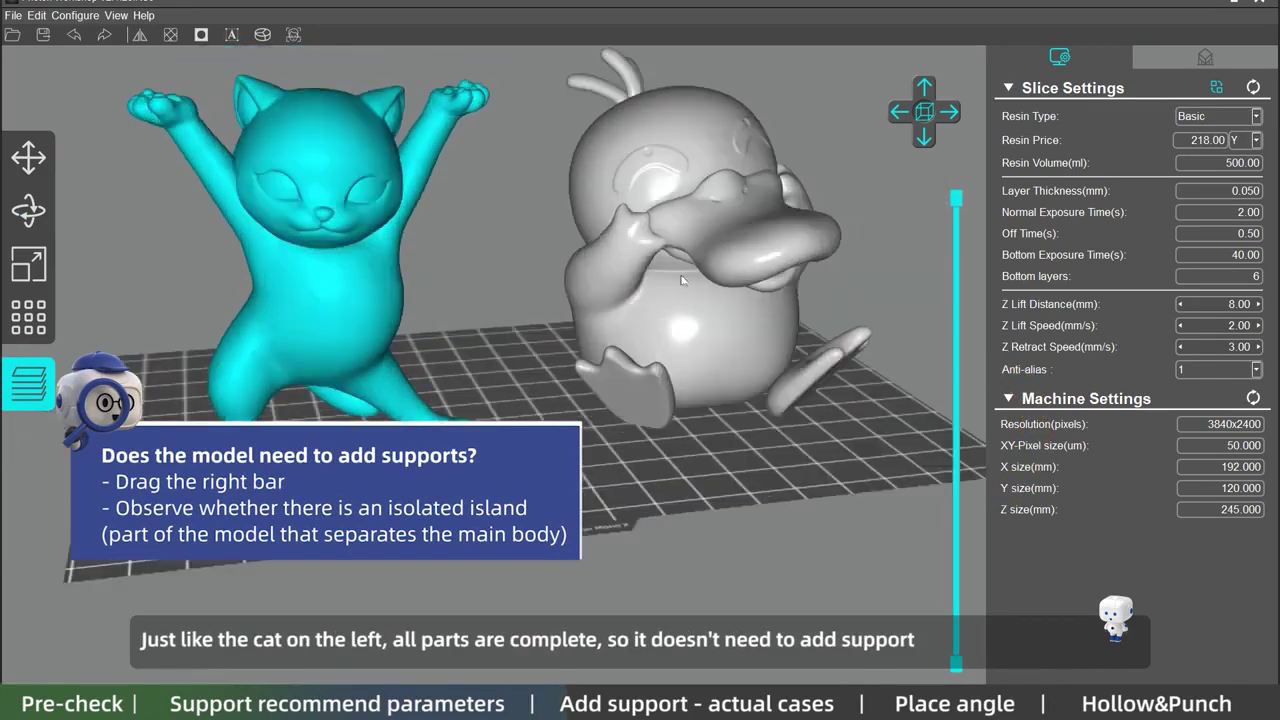
Step: Examine the duck's underside and preview its layers up to the beak, checking for parts separated from the body
{"action": "scroll", "coordinate": [683, 280], "scroll_direction": "down", "scroll_amount": 3}
{"action": "left_click", "coordinate": [676, 280]}
{"action": "right_click_drag", "start_coordinate": [666, 250], "coordinate": [626, 431]}
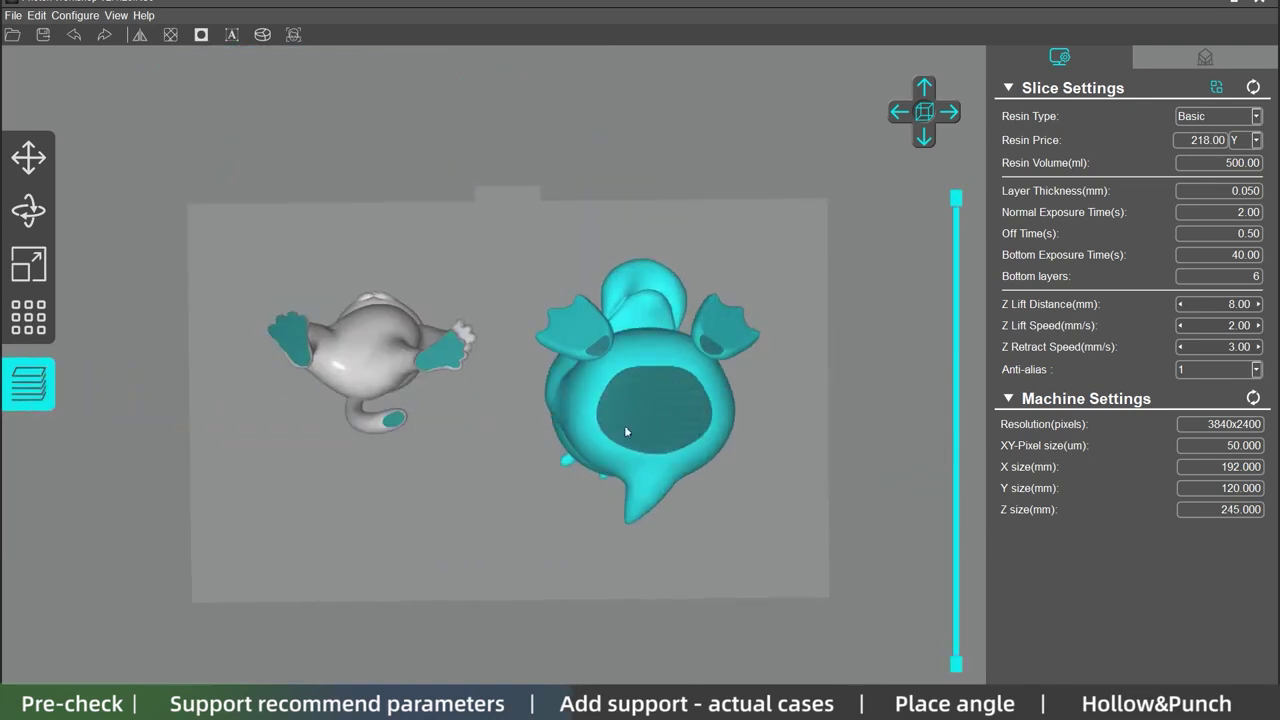
{"action": "left_click_drag", "start_coordinate": [640, 414], "coordinate": [595, 515]}
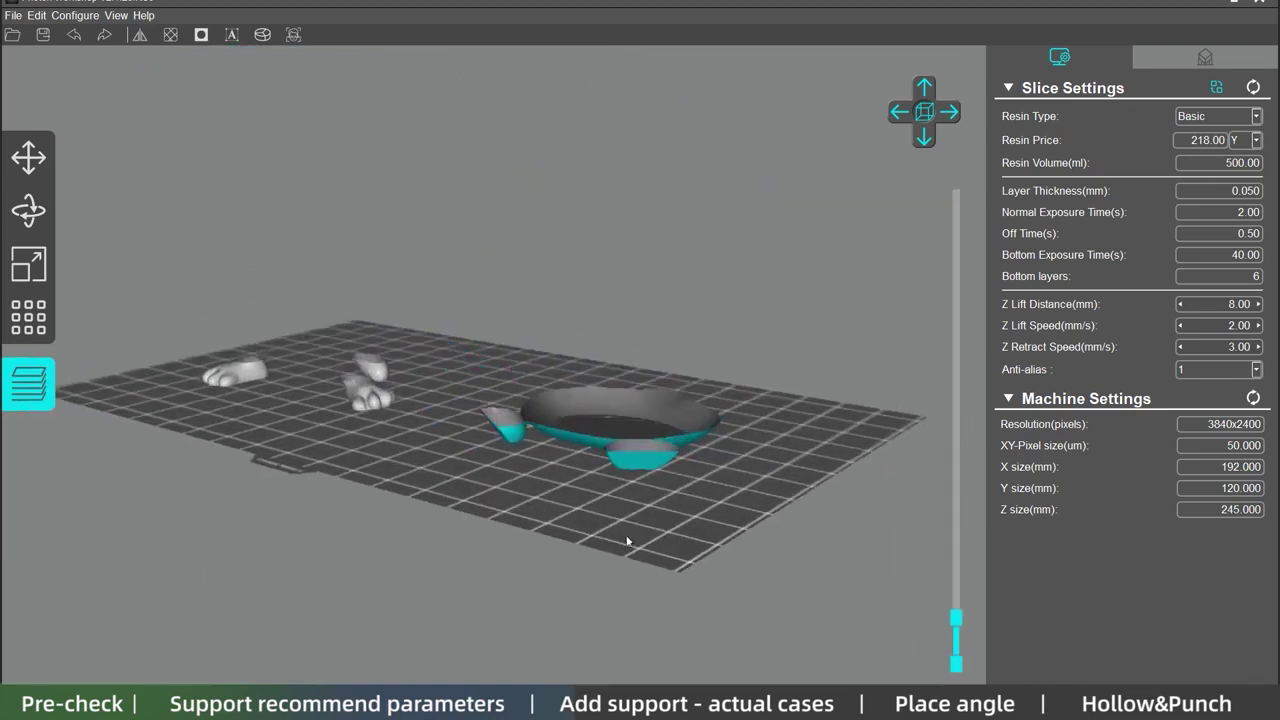
{"action": "left_click_drag", "start_coordinate": [543, 537], "coordinate": [563, 534]}
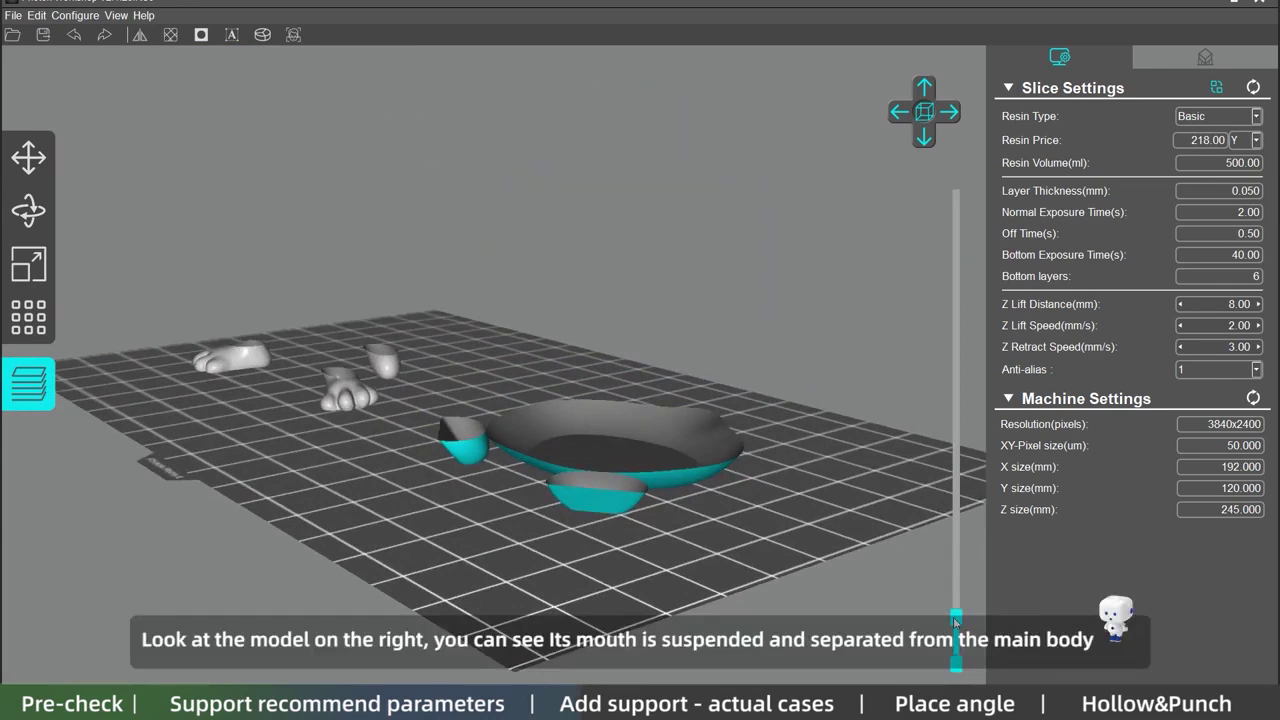
{"action": "left_click_drag", "start_coordinate": [955, 622], "coordinate": [929, 441]}
{"action": "mouse_move", "coordinate": [520, 268]}
{"action": "left_mouse_down"}
{"action": "mouse_move", "coordinate": [601, 251]}
{"action": "mouse_move", "coordinate": [470, 352]}
{"action": "left_mouse_up"}
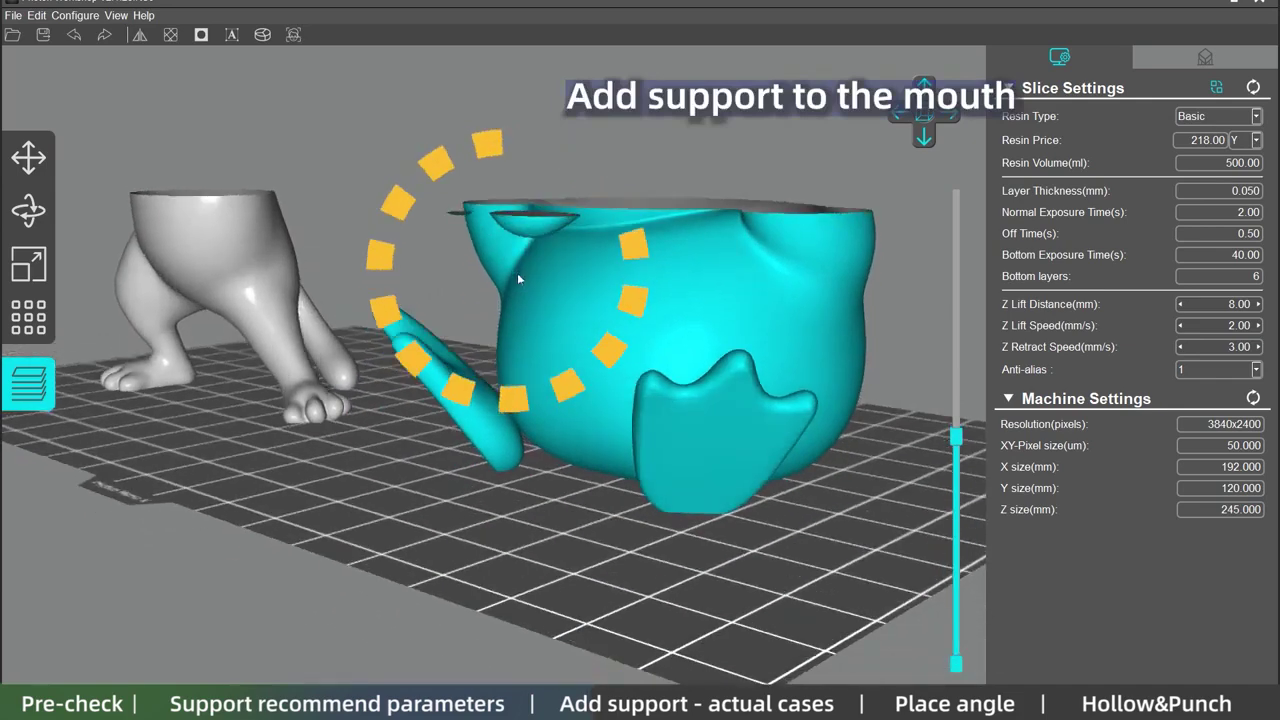
{"action": "left_click_drag", "start_coordinate": [520, 277], "coordinate": [597, 323]}
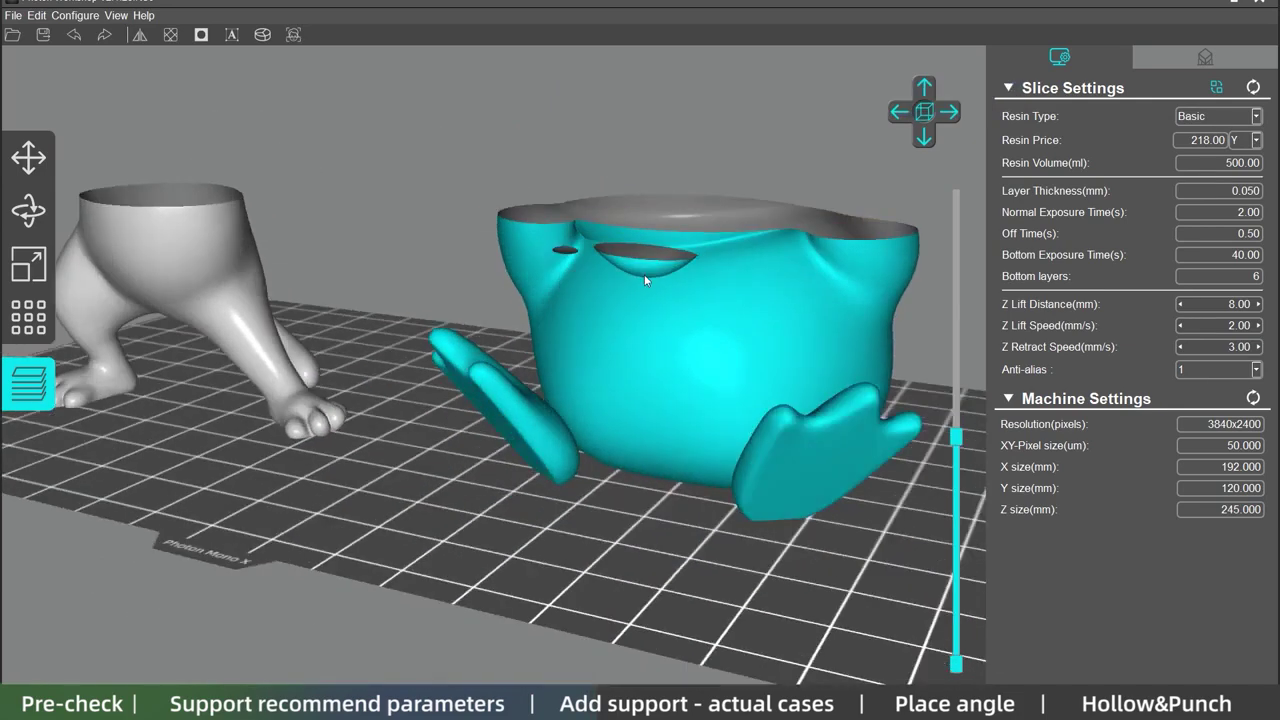
Step: Add manual supports from the platform to the underside of the duck's suspended beak
{"action": "left_click_drag", "start_coordinate": [741, 386], "coordinate": [644, 244]}
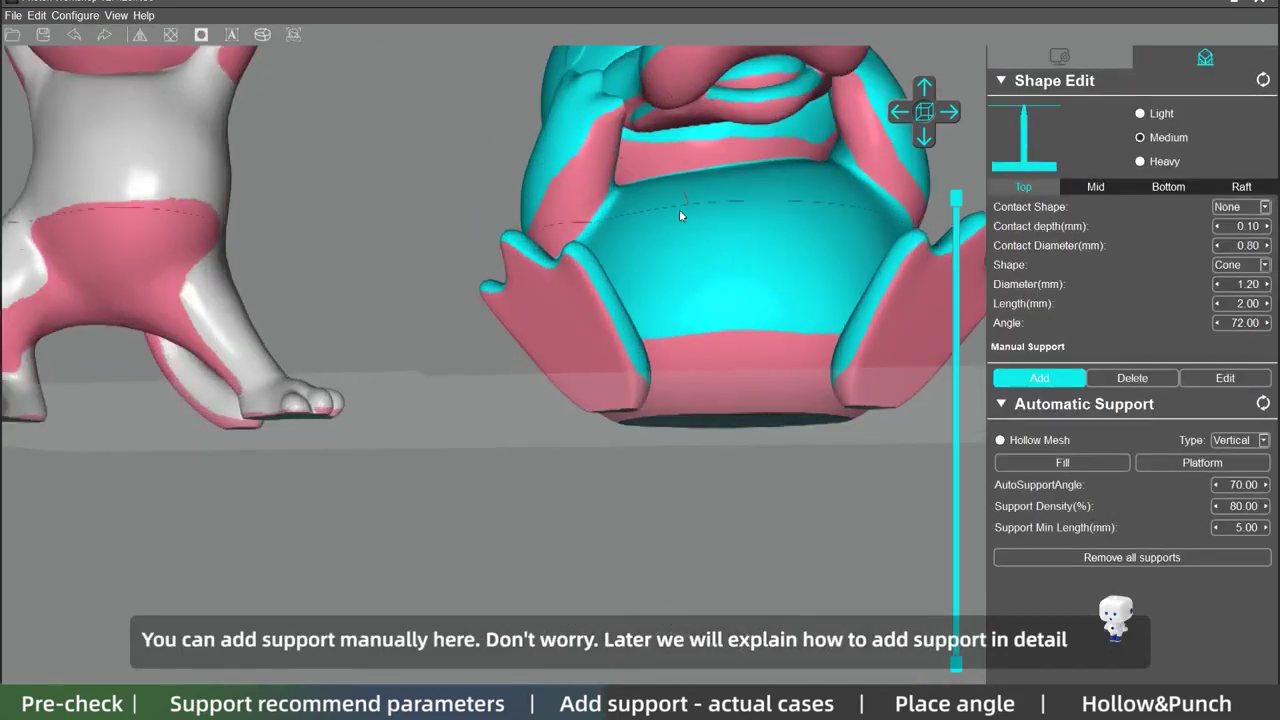
{"action": "left_click_drag", "start_coordinate": [679, 209], "coordinate": [433, 262]}
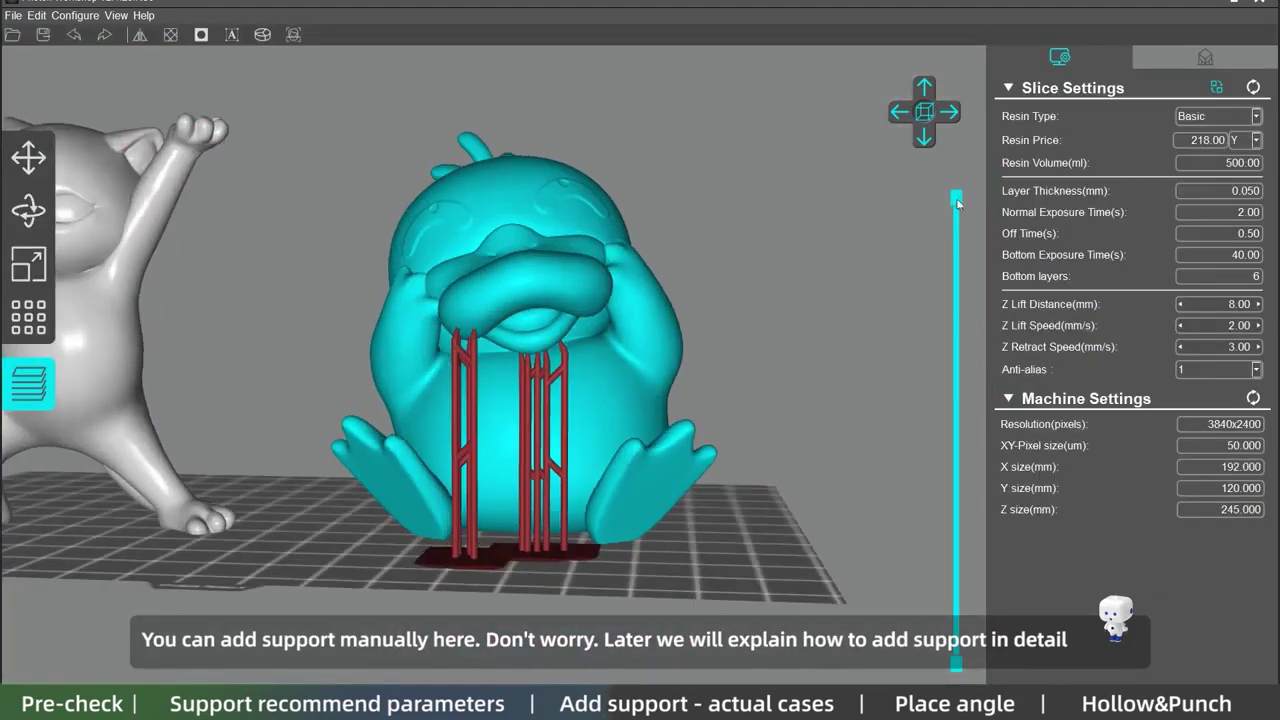
{"action": "scroll", "coordinate": [486, 511], "scroll_direction": "up", "scroll_amount": 5}
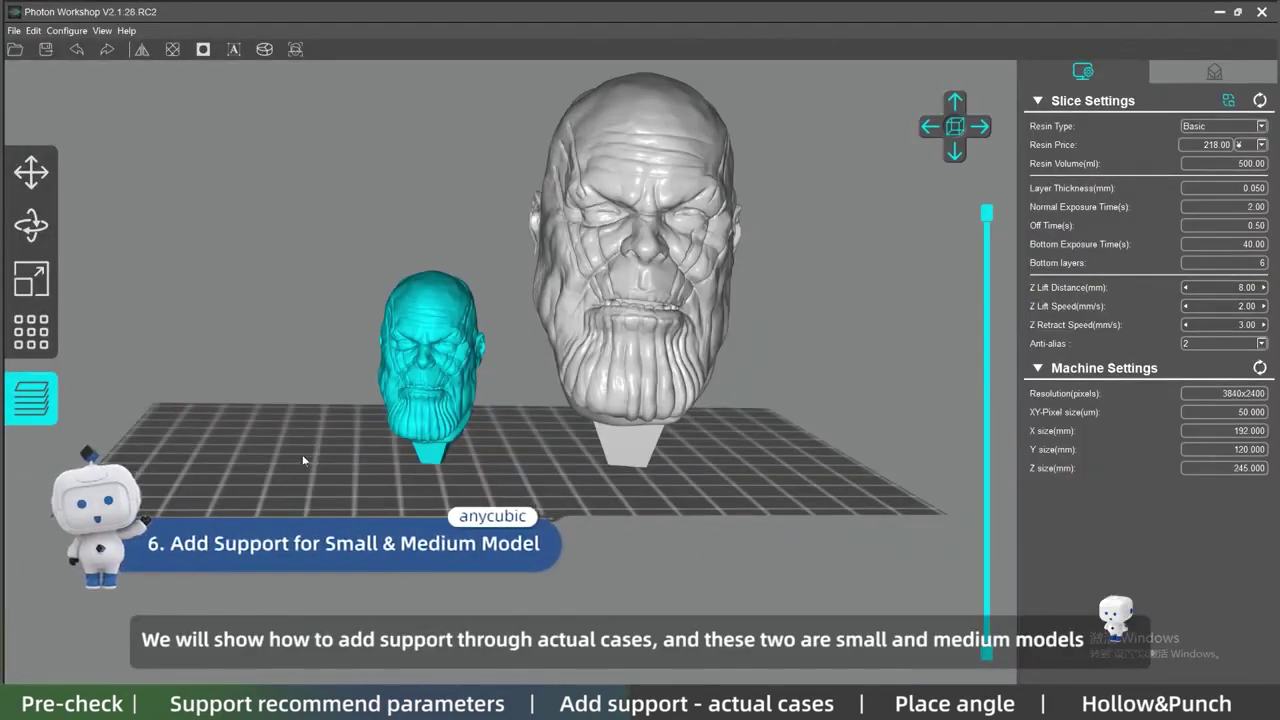
Step: Raise the small head above the platform by setting its Z position to 8 mm
{"action": "left_click_drag", "start_coordinate": [302, 454], "coordinate": [680, 432]}
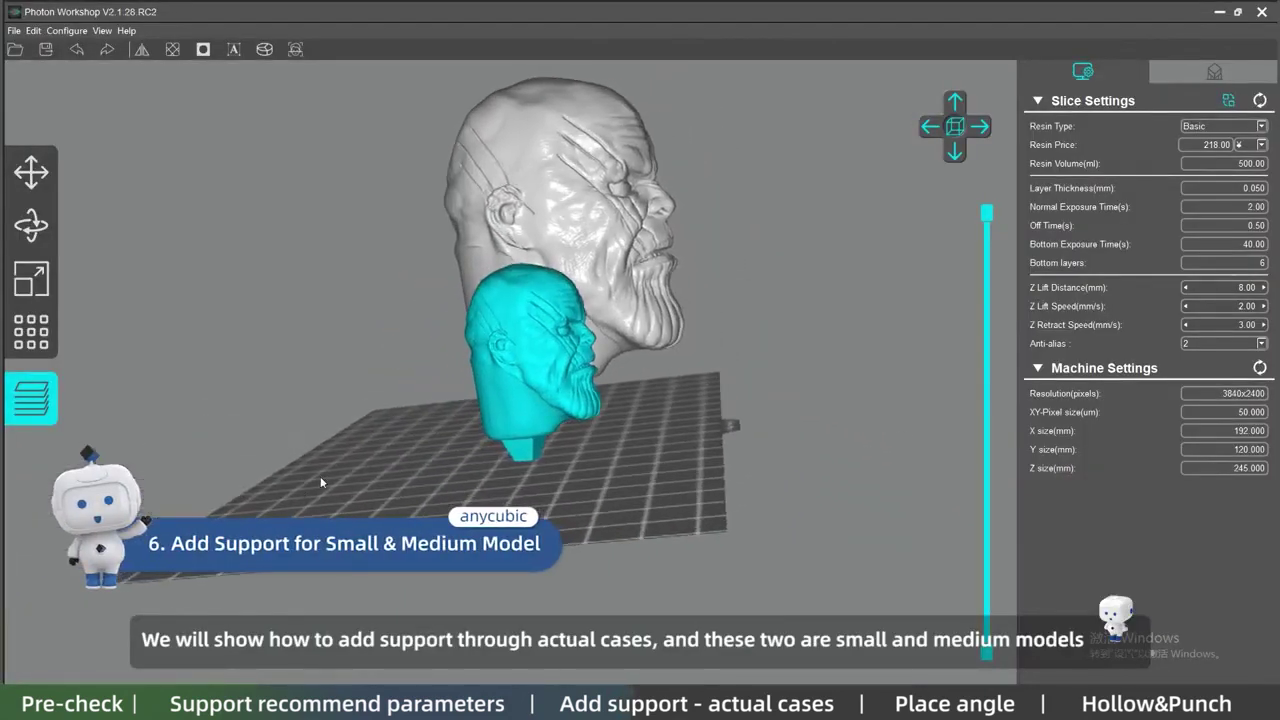
{"action": "left_click_drag", "start_coordinate": [318, 476], "coordinate": [522, 419]}
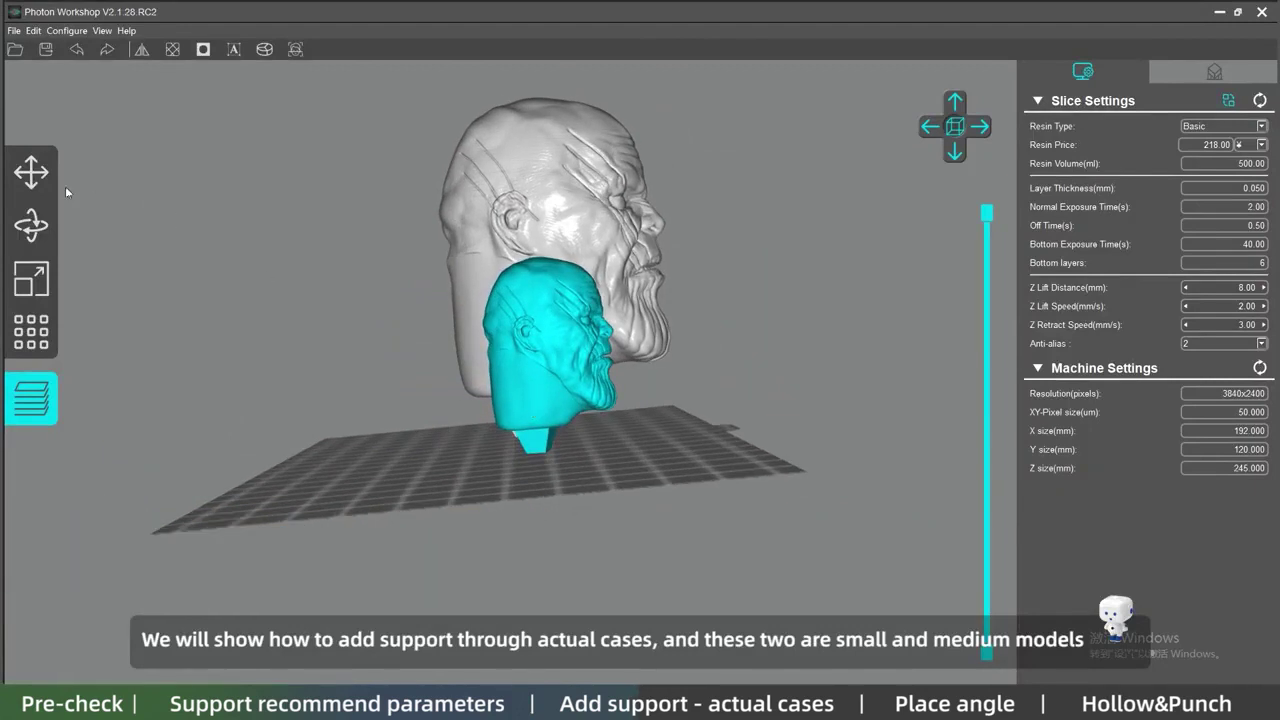
{"action": "left_click", "coordinate": [31, 172]}
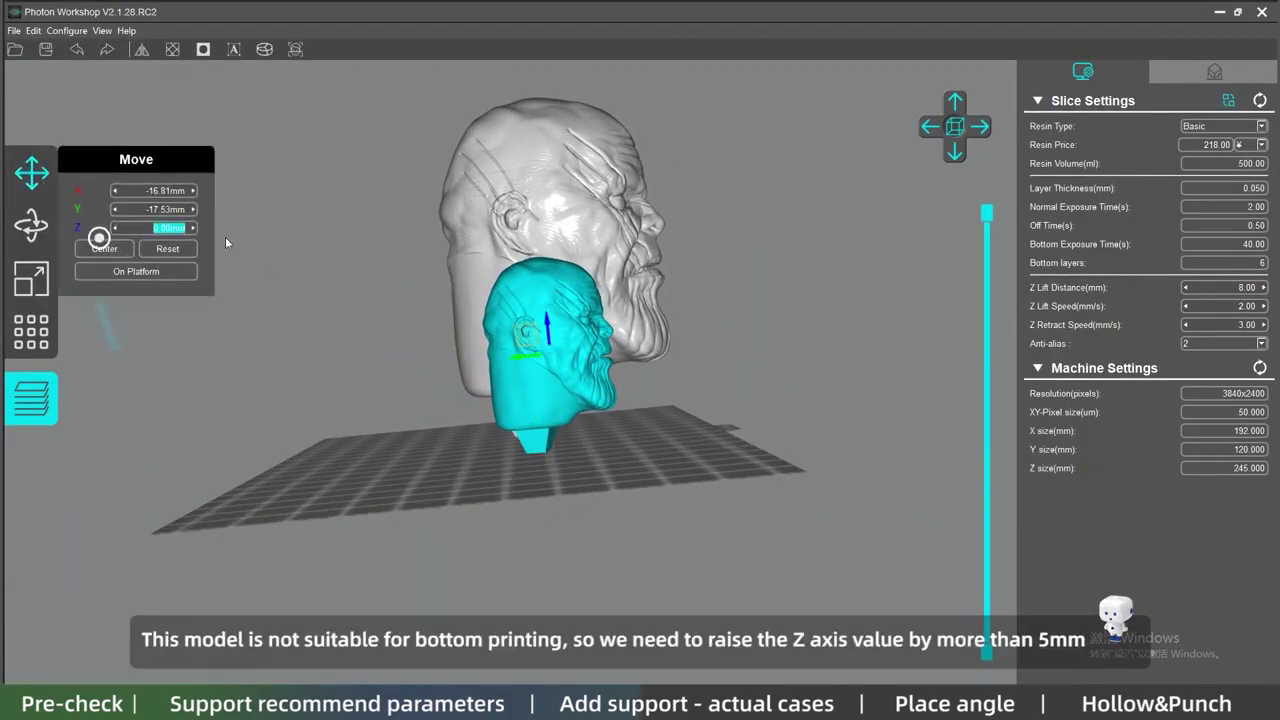
{"action": "type", "text": "8"}
{"action": "key", "text": "Return"}
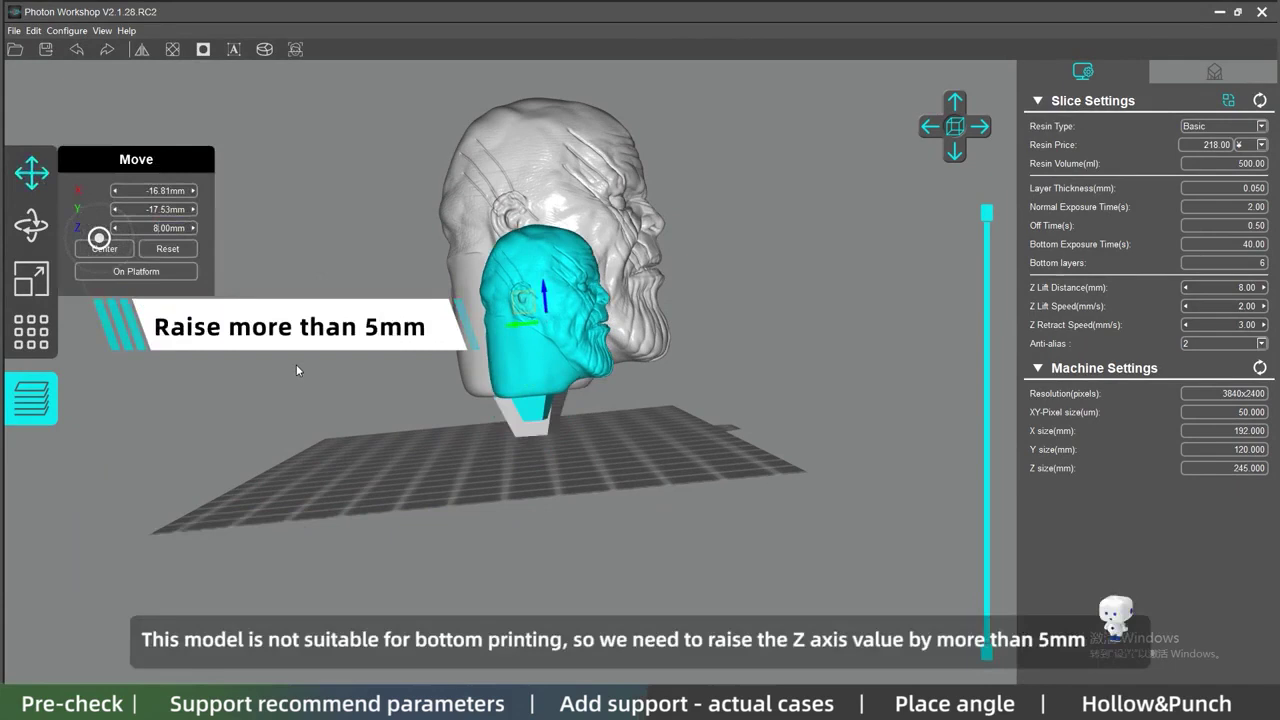
{"action": "left_click", "coordinate": [599, 459]}
{"action": "left_click_drag", "start_coordinate": [599, 459], "coordinate": [964, 380]}
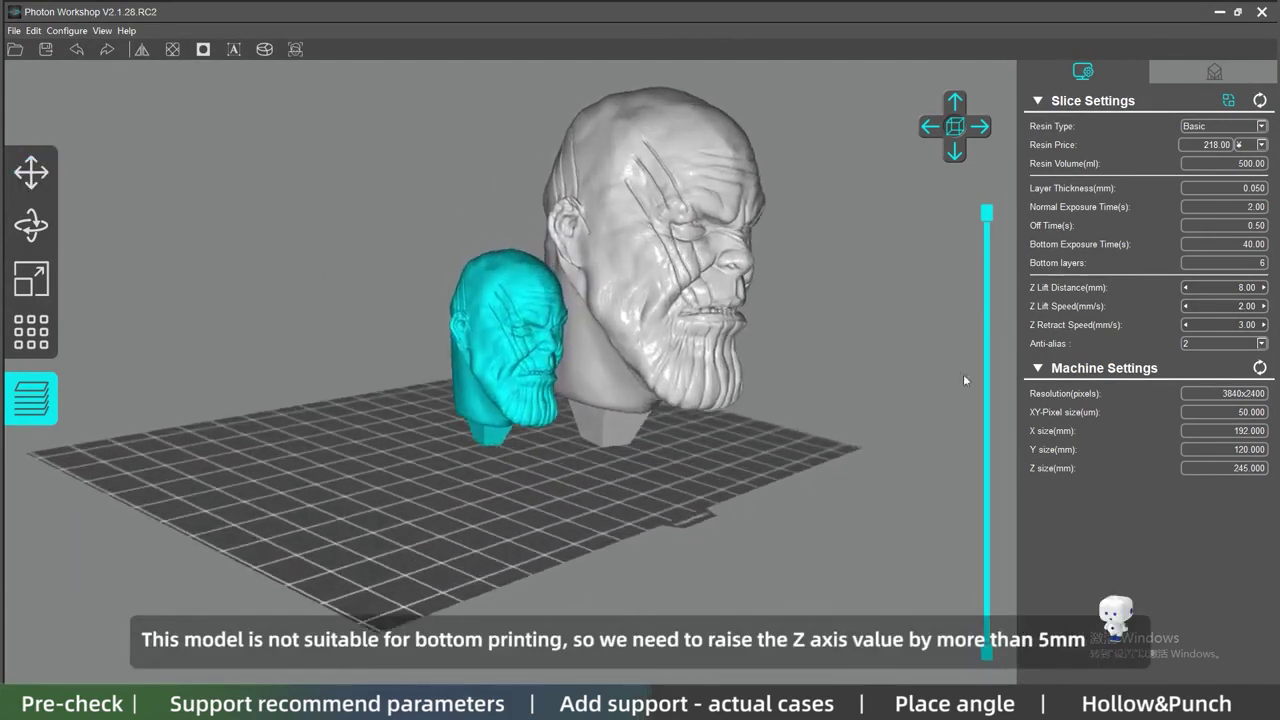
Step: Set the Light supports' contact depth to 0.10 mm and automatically fill vertical supports under the small head
{"action": "left_click", "coordinate": [1208, 75]}
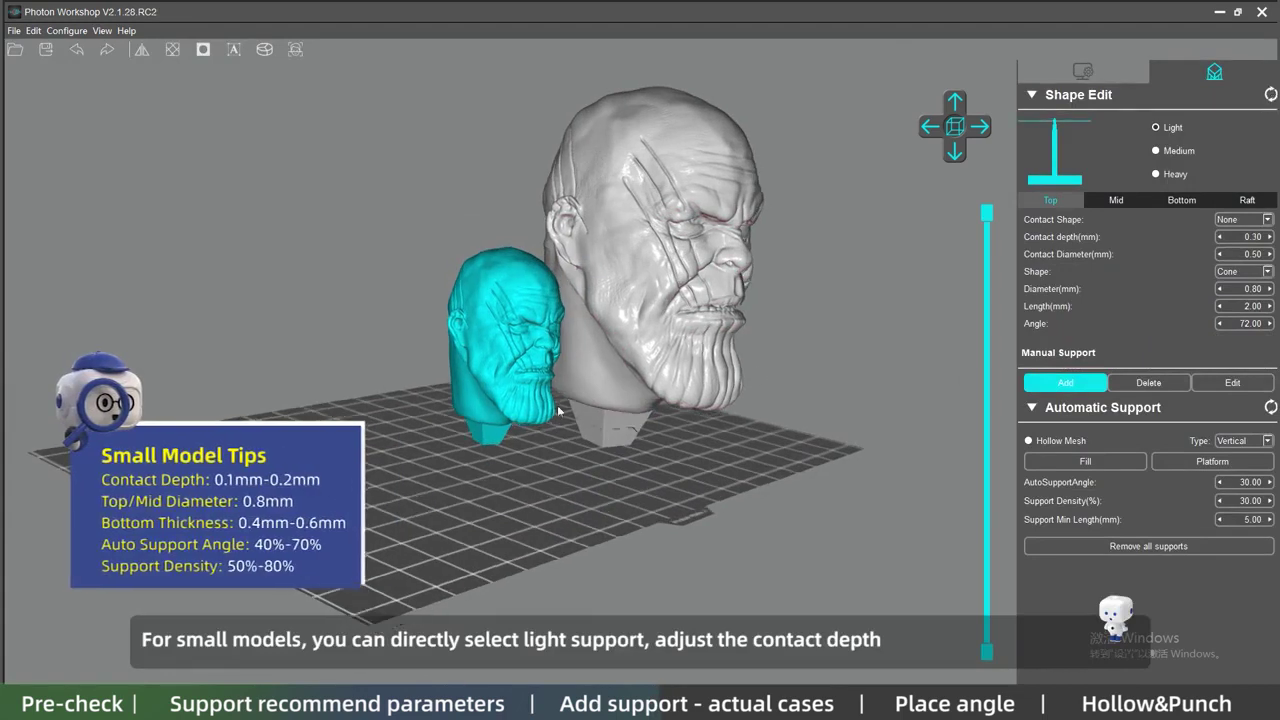
{"action": "left_click_drag", "start_coordinate": [558, 411], "coordinate": [470, 375]}
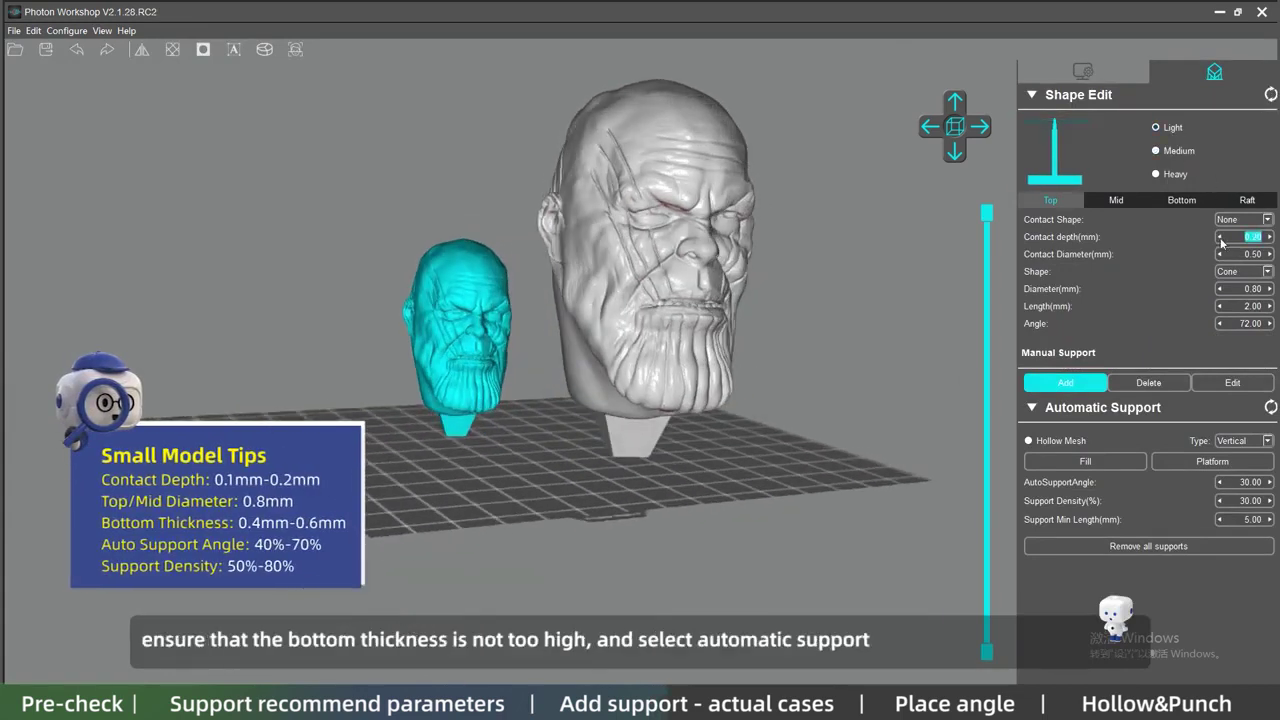
{"action": "left_click", "coordinate": [1101, 208]}
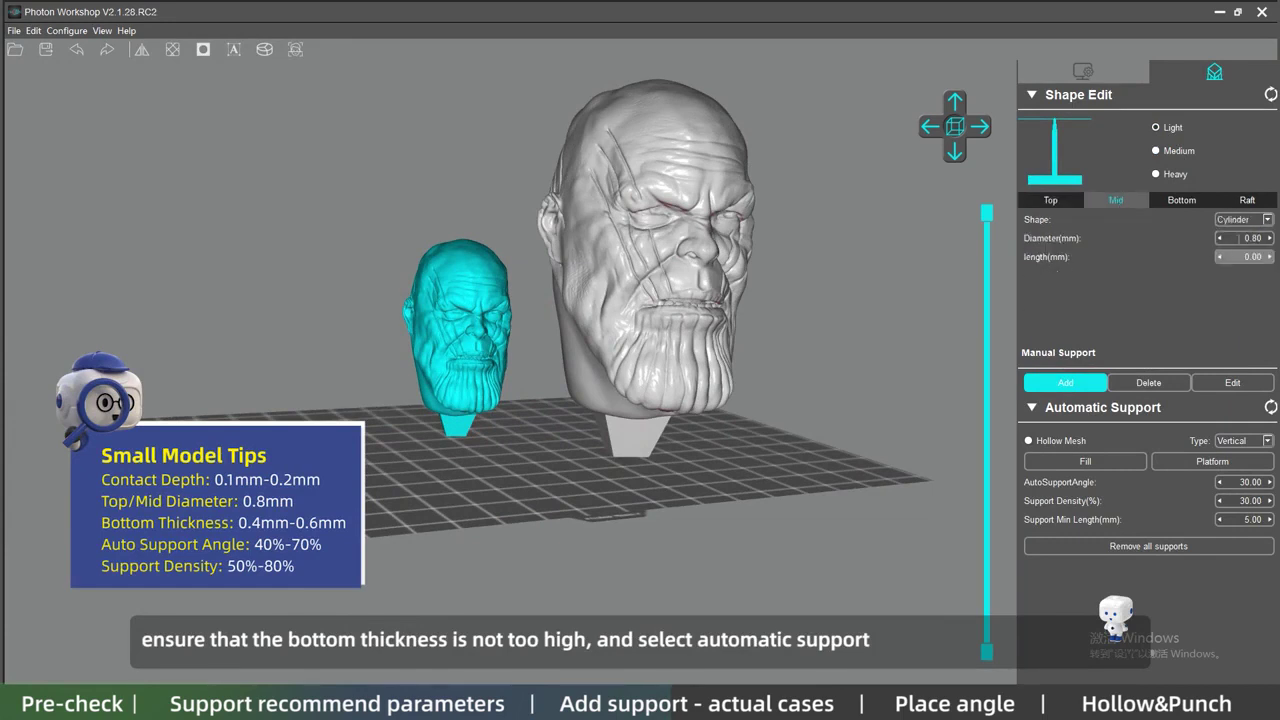
{"action": "left_click", "coordinate": [1187, 204]}
{"action": "left_click", "coordinate": [1051, 201]}
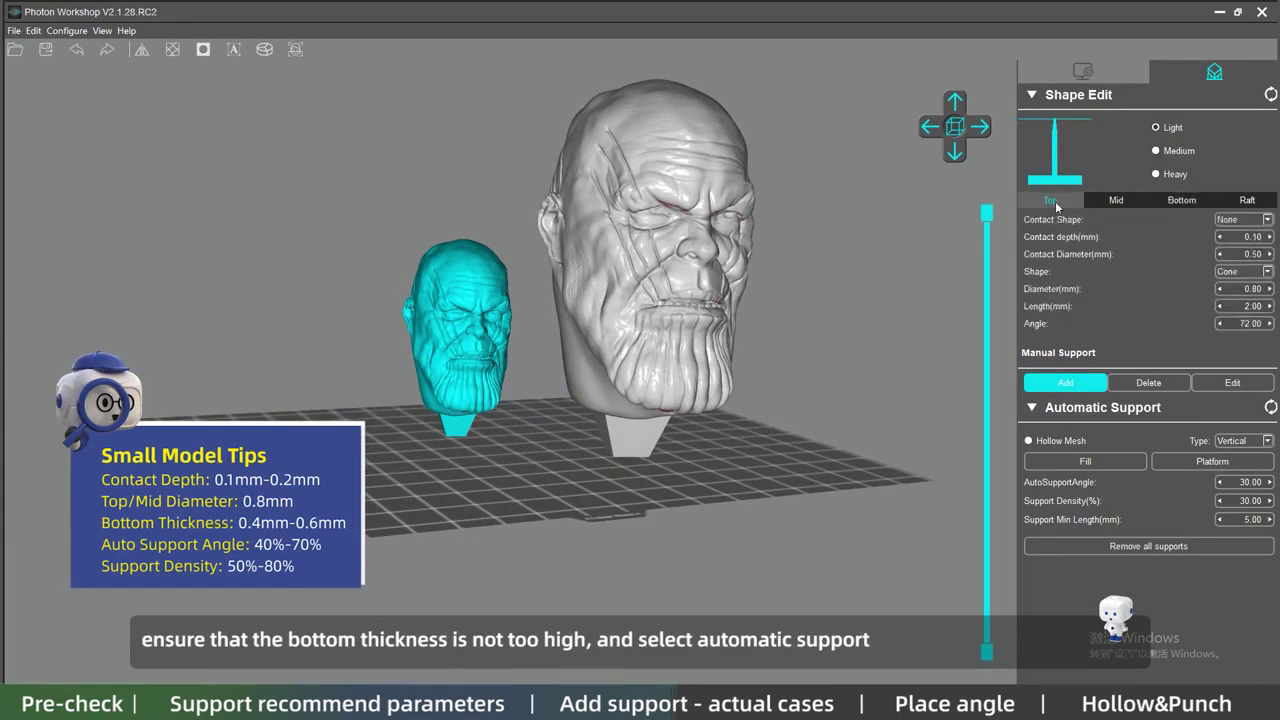
{"action": "left_click", "coordinate": [1086, 462]}
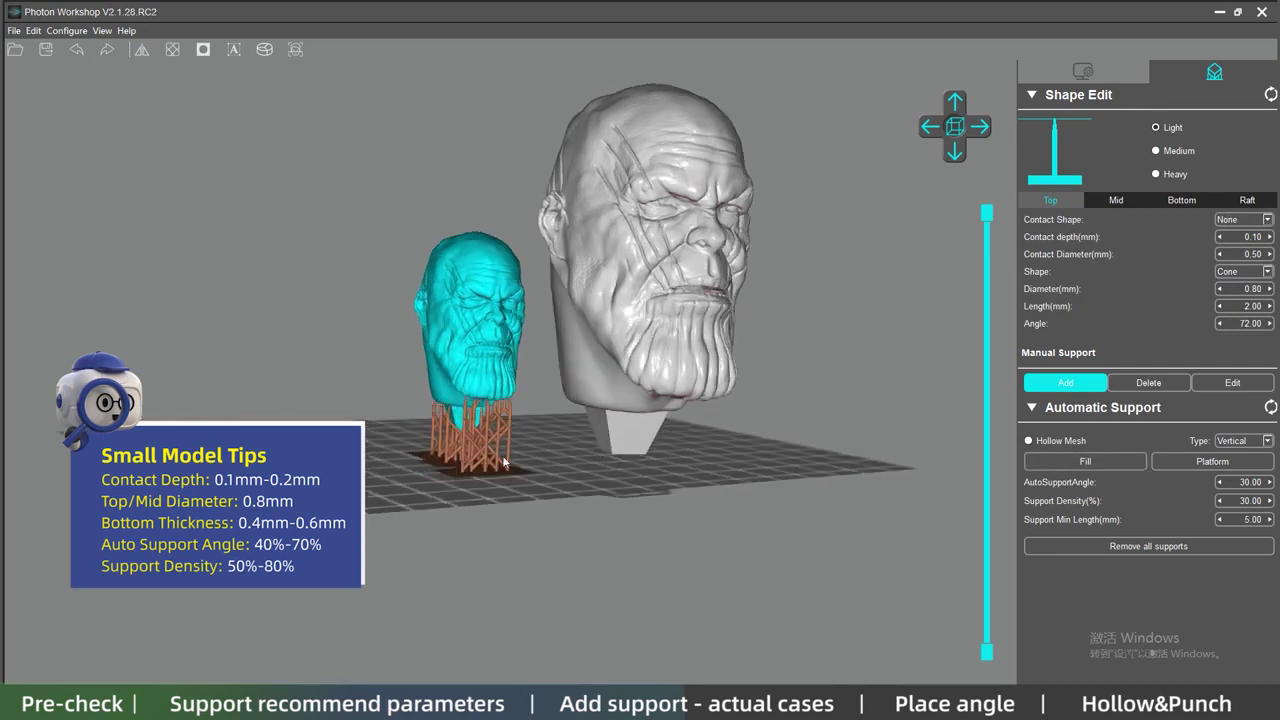
{"action": "left_click_drag", "start_coordinate": [505, 462], "coordinate": [573, 459]}
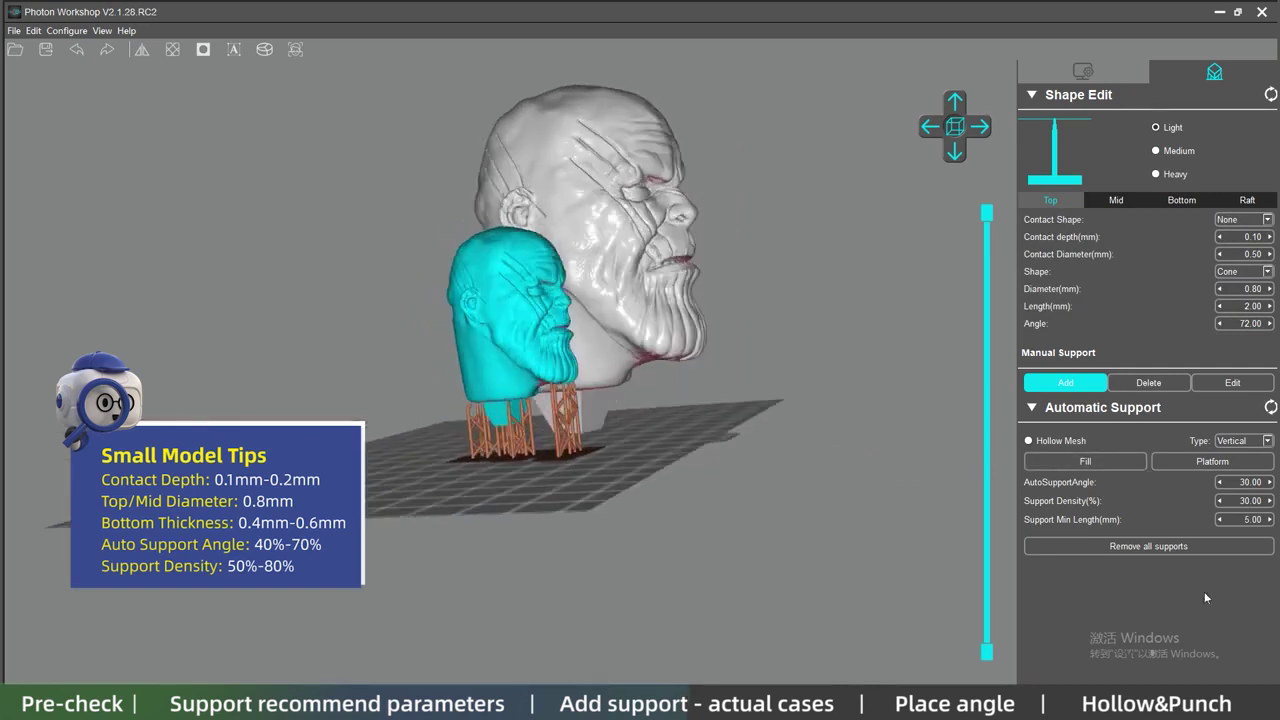
Step: Remove all supports and refill the small head with the automatic support angle at 60 and the support density at 60%
{"action": "left_click", "coordinate": [1157, 552]}
{"action": "double_click", "coordinate": [1246, 482]}
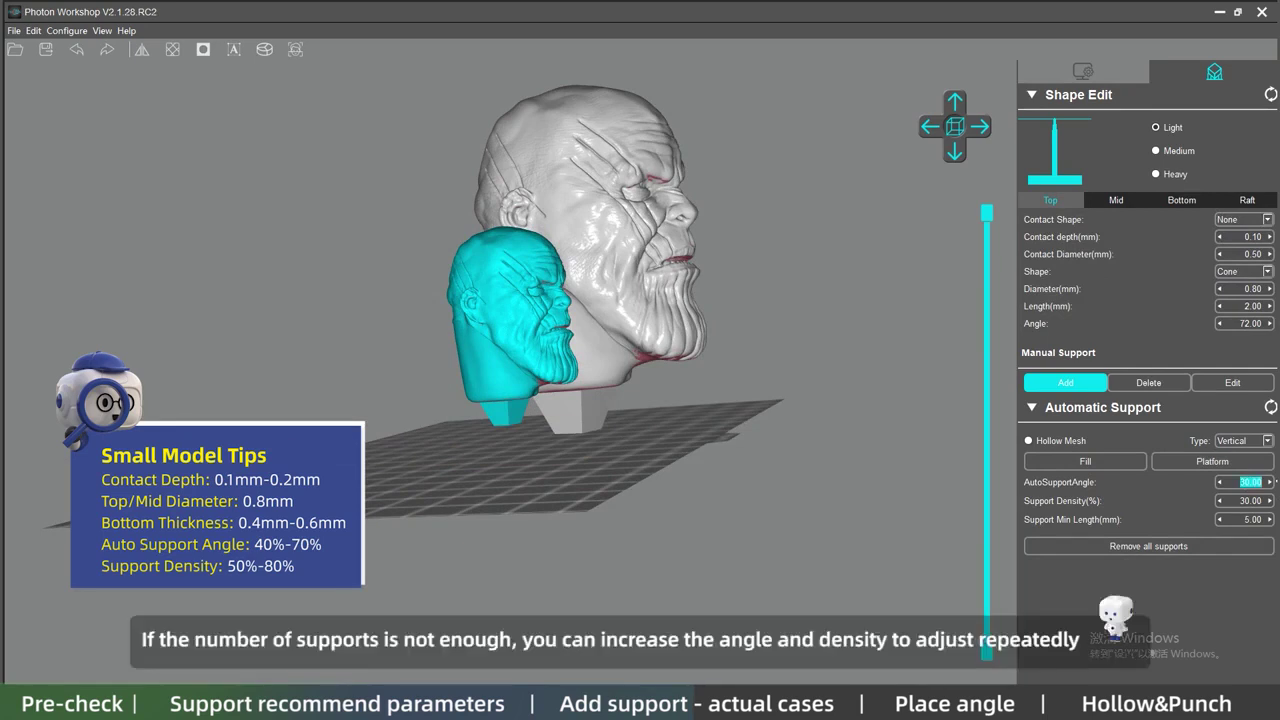
{"action": "key", "text": "Tab"}
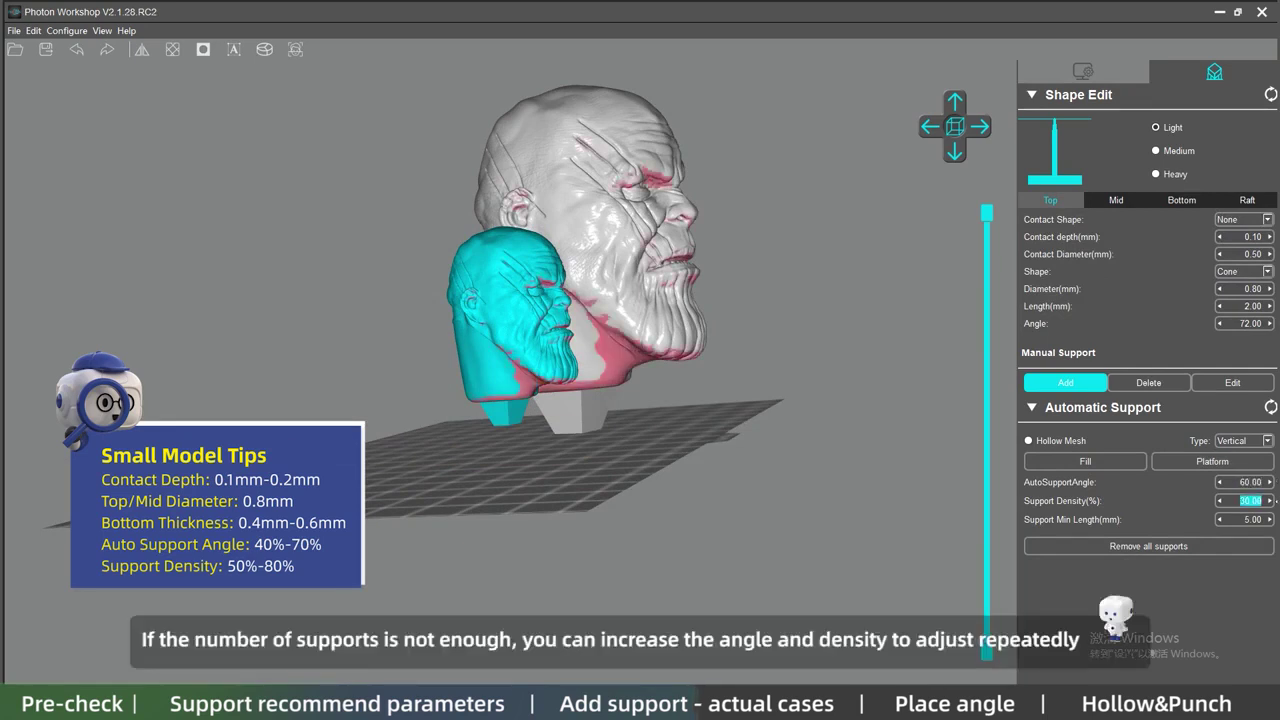
{"action": "type", "text": "60"}
{"action": "left_click", "coordinate": [1136, 462]}
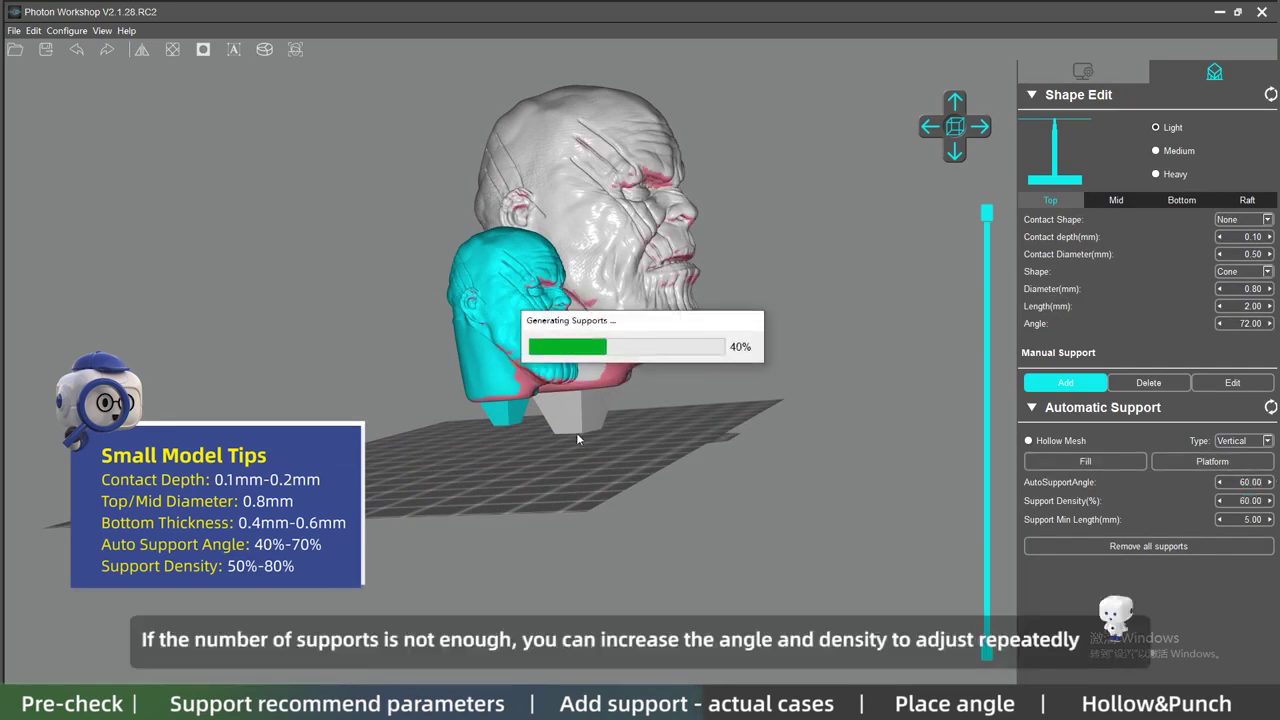
{"action": "right_click_drag", "start_coordinate": [526, 420], "coordinate": [600, 406]}
{"action": "scroll", "coordinate": [531, 449], "scroll_direction": "up", "scroll_amount": 3}
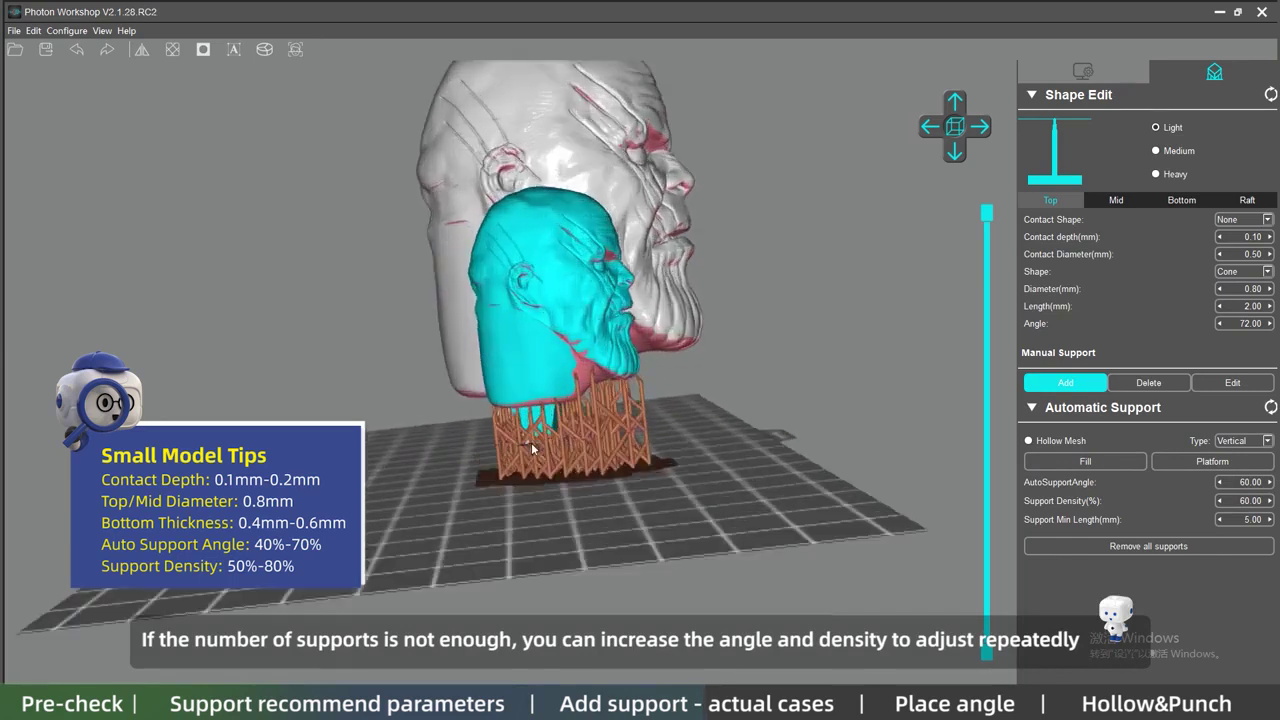
Step: Remove all supports and refill the small head with the support density at 80%
{"action": "left_click", "coordinate": [1214, 547]}
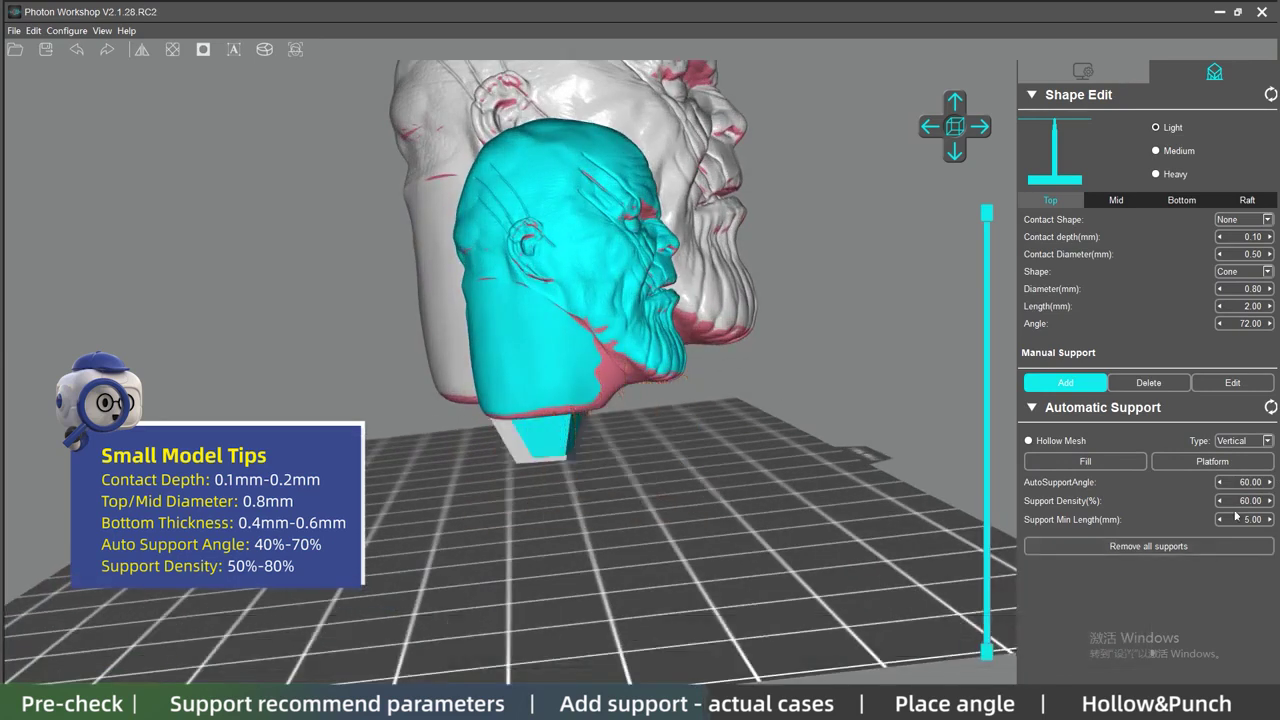
{"action": "left_click", "coordinate": [1087, 463]}
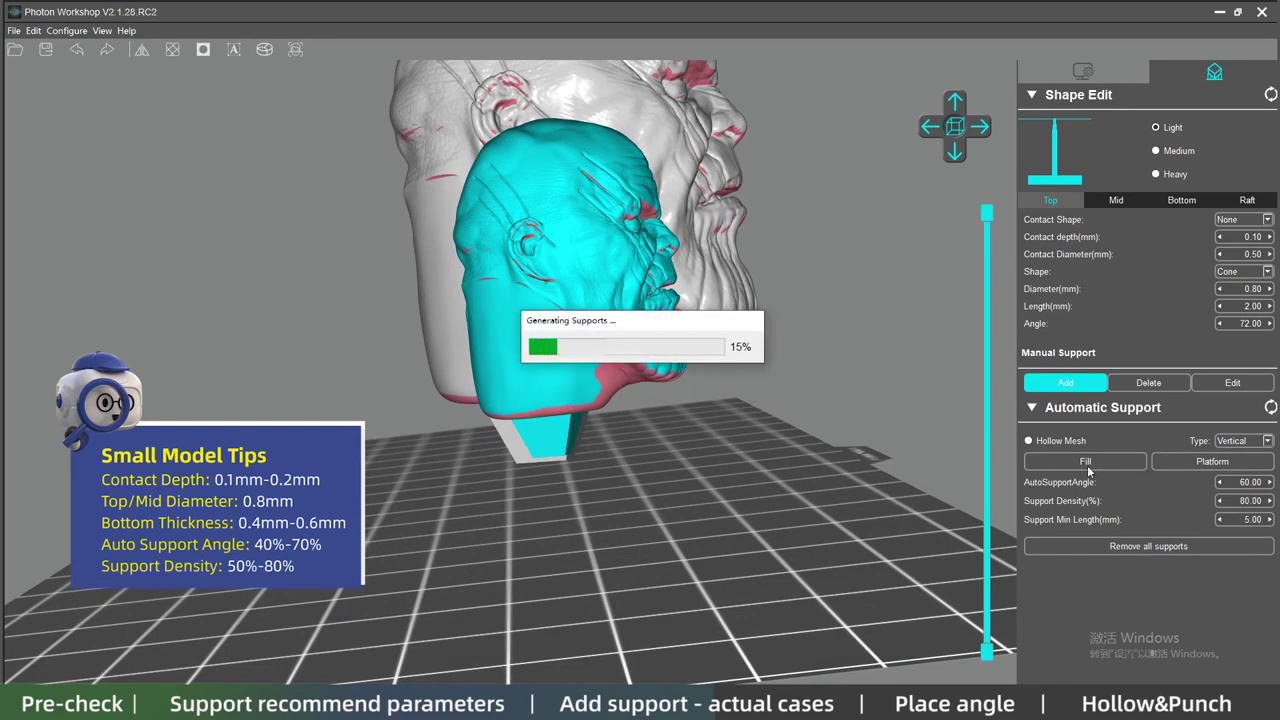
{"action": "right_click_drag", "start_coordinate": [722, 514], "coordinate": [470, 480]}
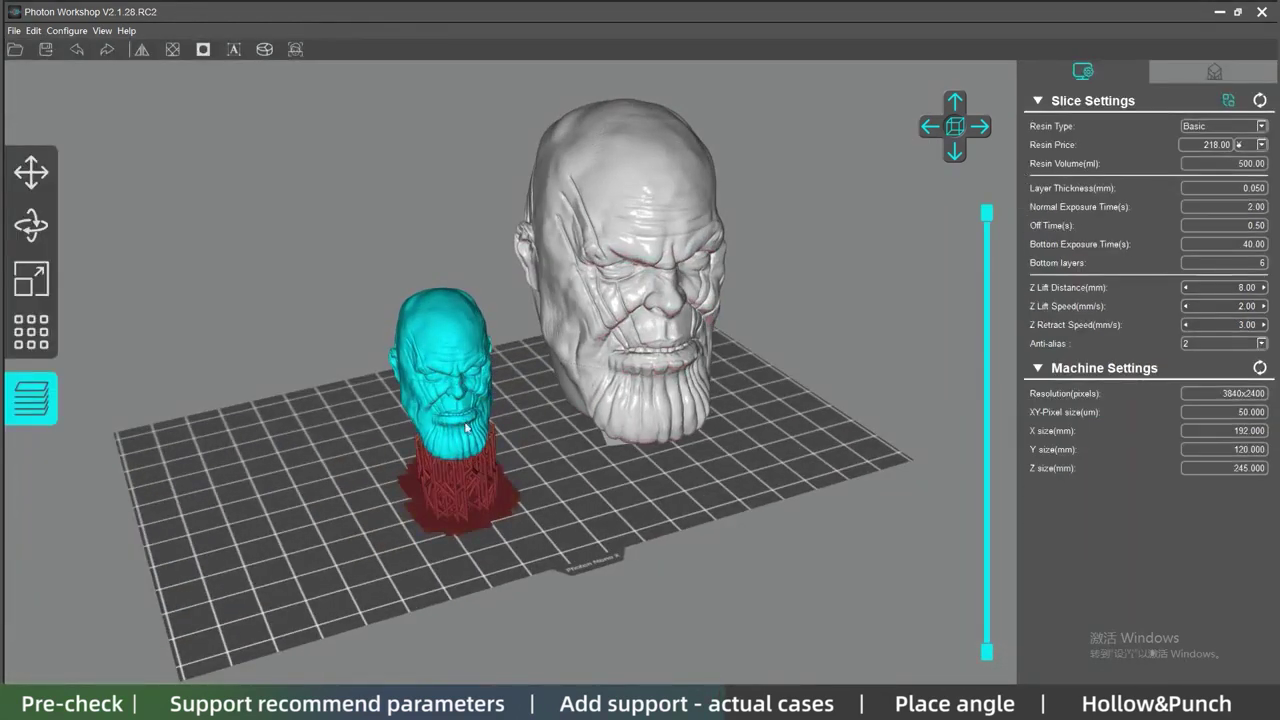
Step: Move the small supported head off the build platform and reposition the large head on the platform
{"action": "left_click_drag", "start_coordinate": [466, 428], "coordinate": [186, 370]}
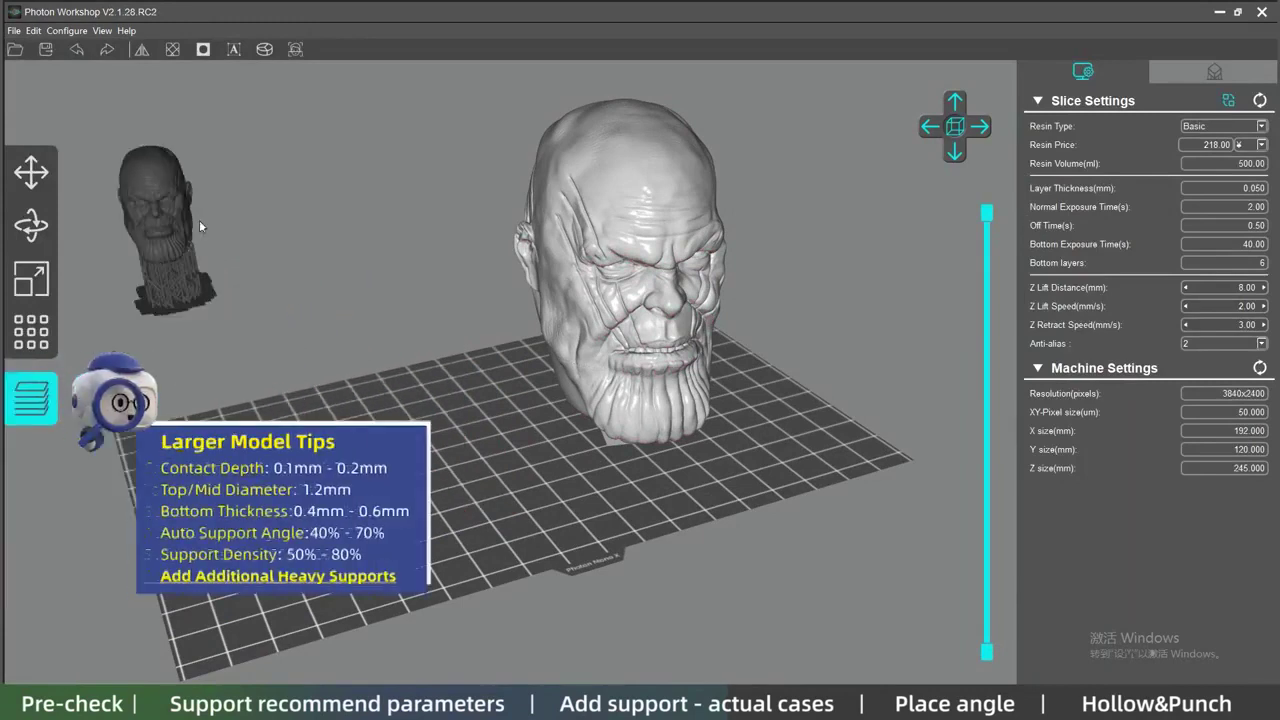
{"action": "left_click", "coordinate": [624, 316]}
{"action": "left_click_drag", "start_coordinate": [623, 316], "coordinate": [574, 423]}
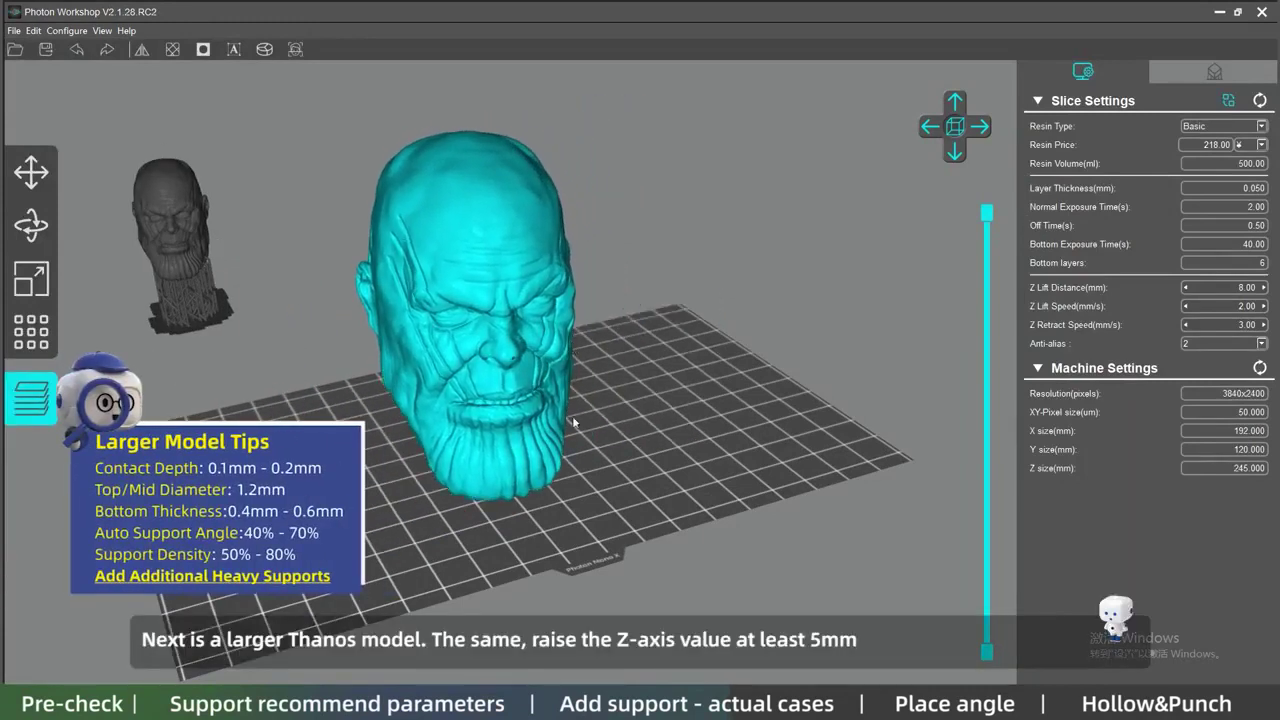
Step: Raise the large head above the platform by setting its Z position to 8 mm
{"action": "right_click_drag", "start_coordinate": [476, 528], "coordinate": [733, 448]}
{"action": "left_click_drag", "start_coordinate": [733, 448], "coordinate": [587, 374]}
{"action": "left_click", "coordinate": [31, 172]}
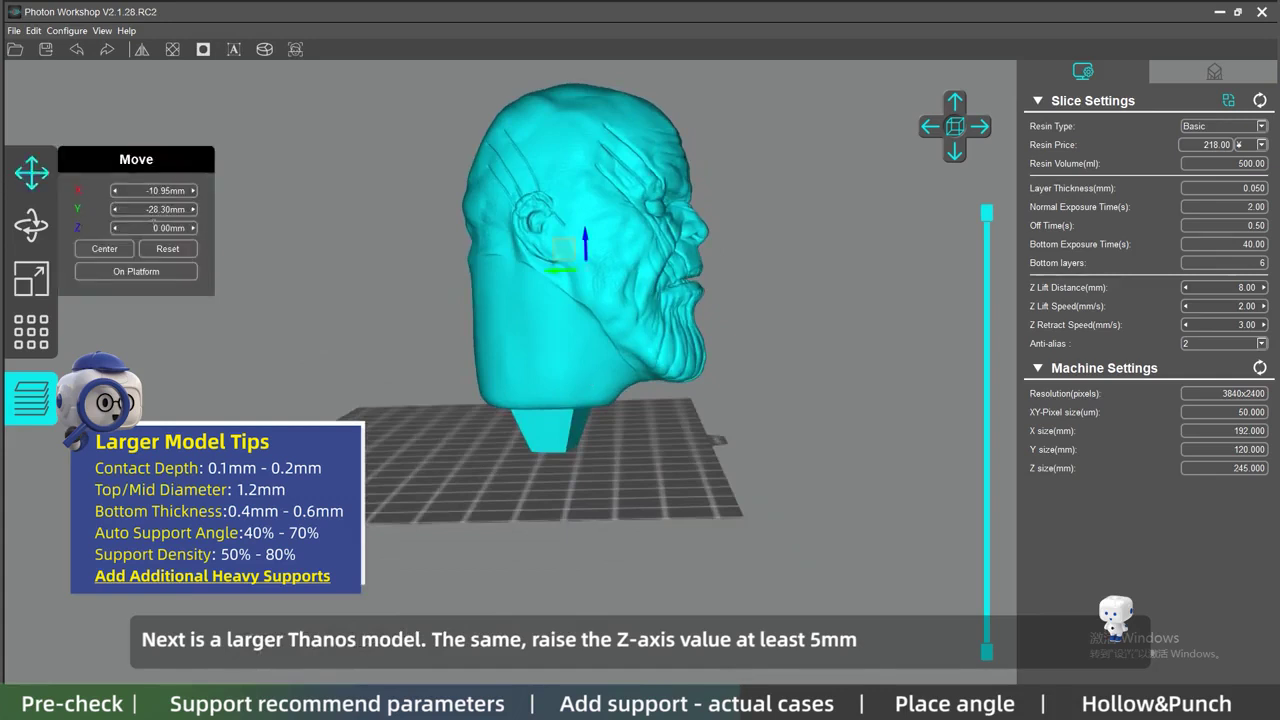
{"action": "left_click_drag", "start_coordinate": [153, 226], "coordinate": [284, 230]}
{"action": "type", "text": "8"}
{"action": "key", "text": "Return"}
{"action": "left_click", "coordinate": [344, 263]}
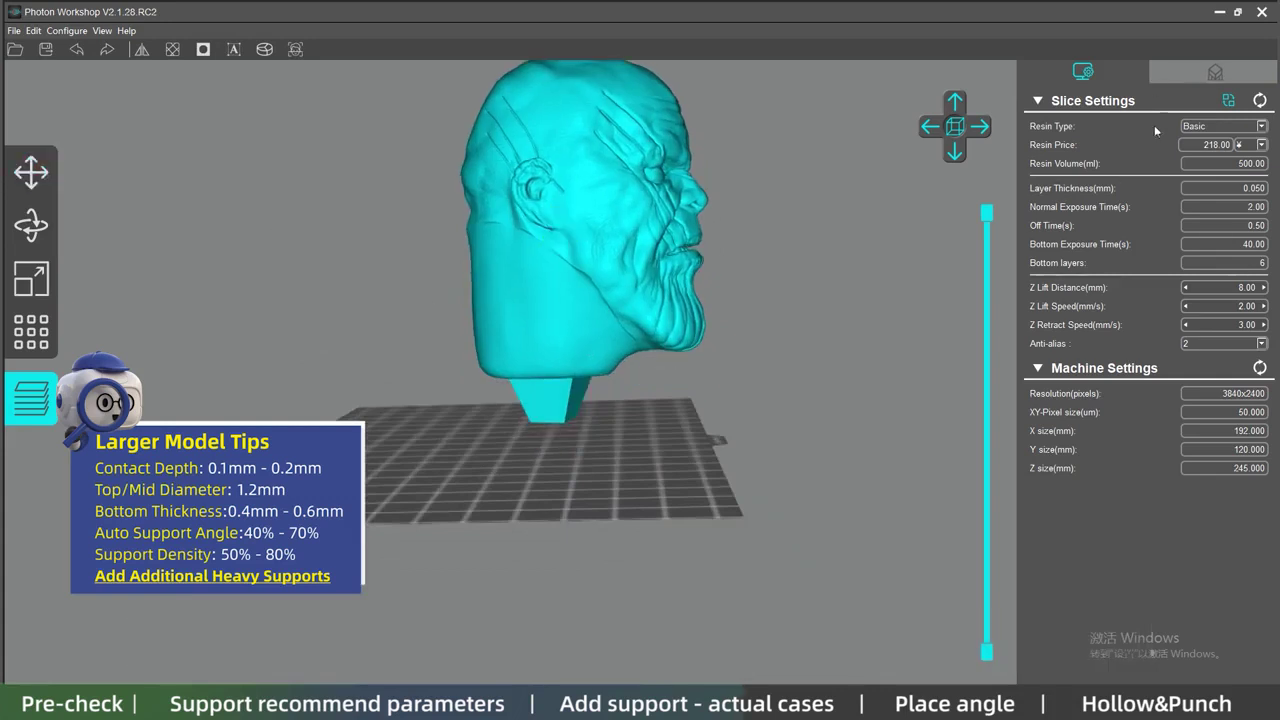
Step: Set the Medium supports' contact depth to 0.10 mm and bottom thickness to 0.6 mm, and automatically fill the large head
{"action": "left_click", "coordinate": [1214, 71]}
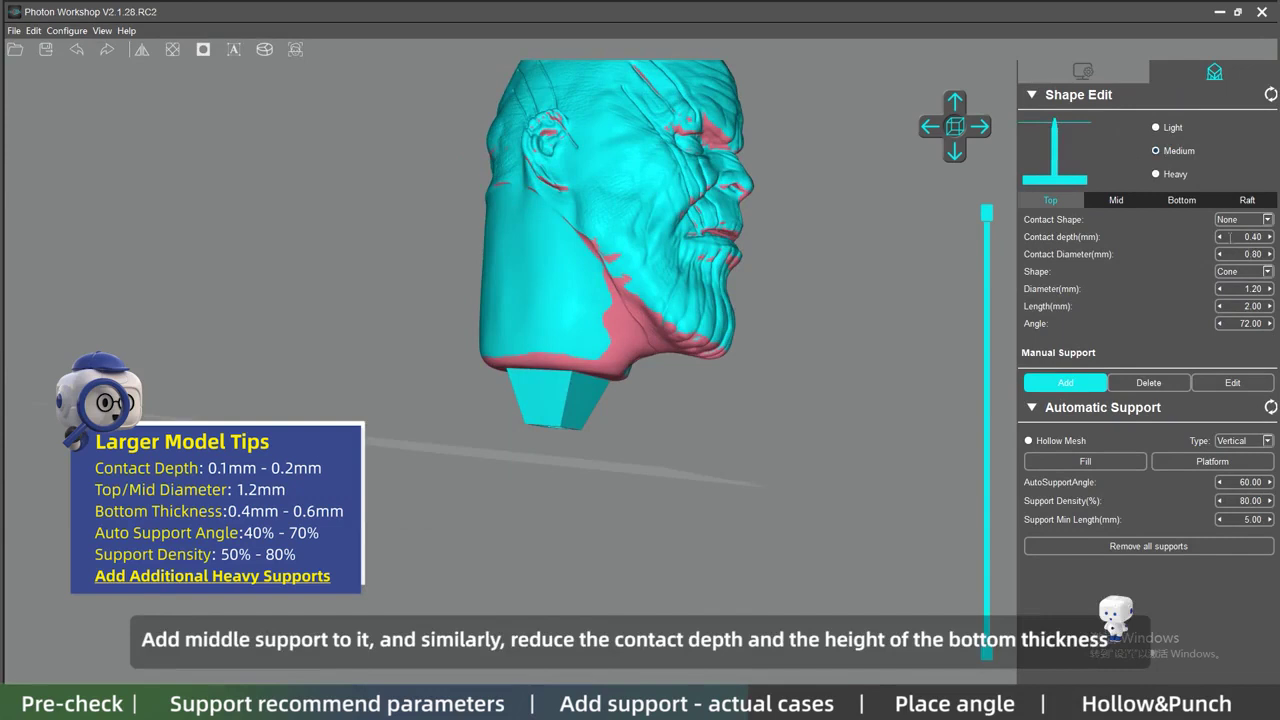
{"action": "left_click", "coordinate": [1190, 201]}
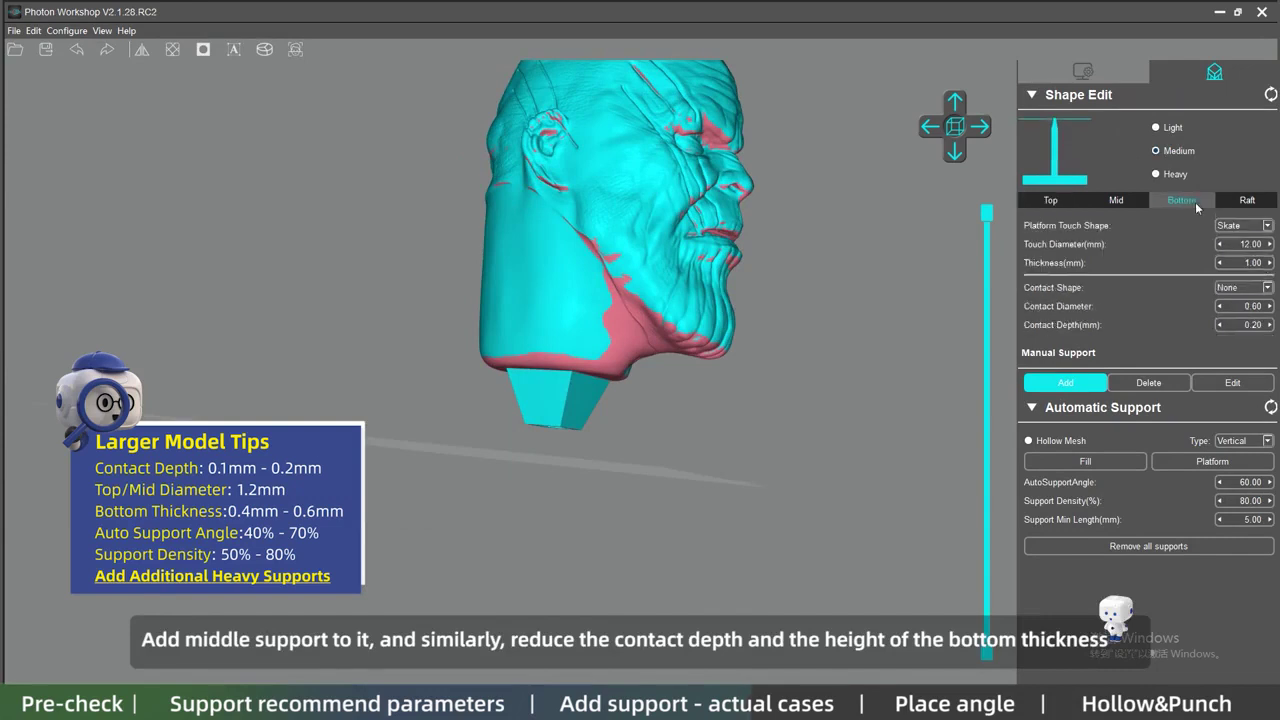
{"action": "left_click", "coordinate": [1117, 200]}
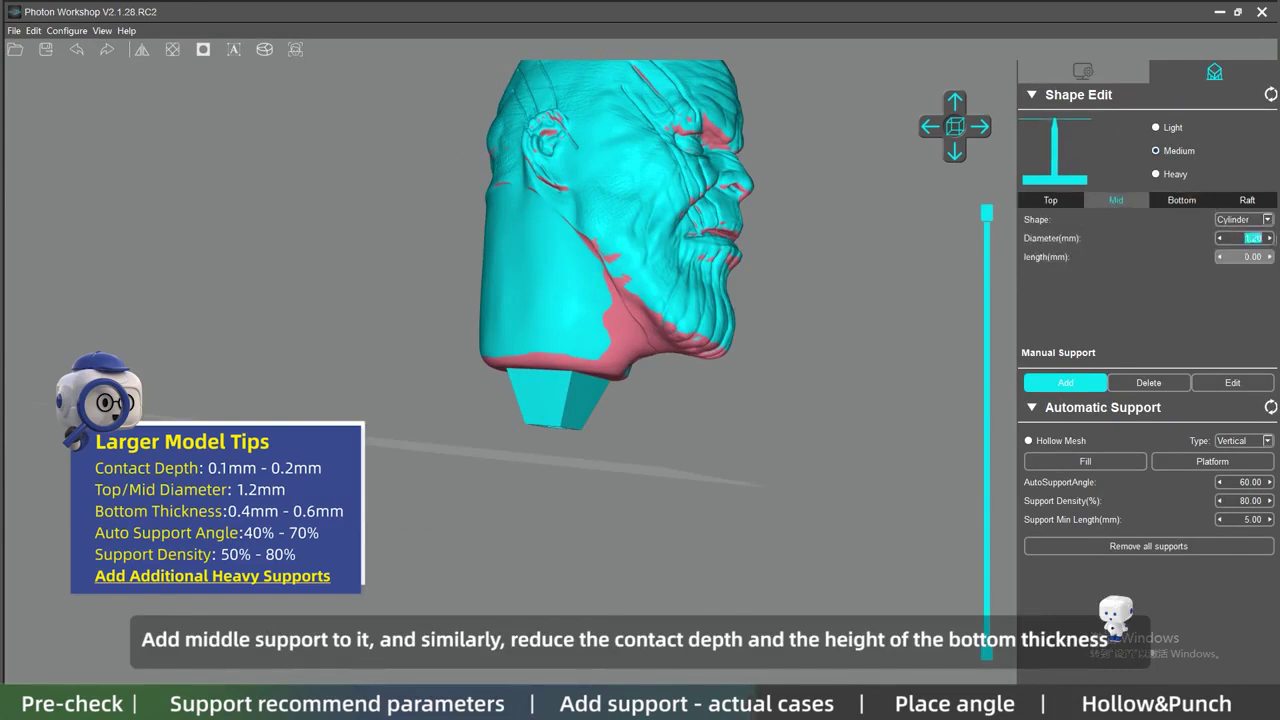
{"action": "left_click", "coordinate": [1181, 200]}
{"action": "left_click", "coordinate": [1250, 262]}
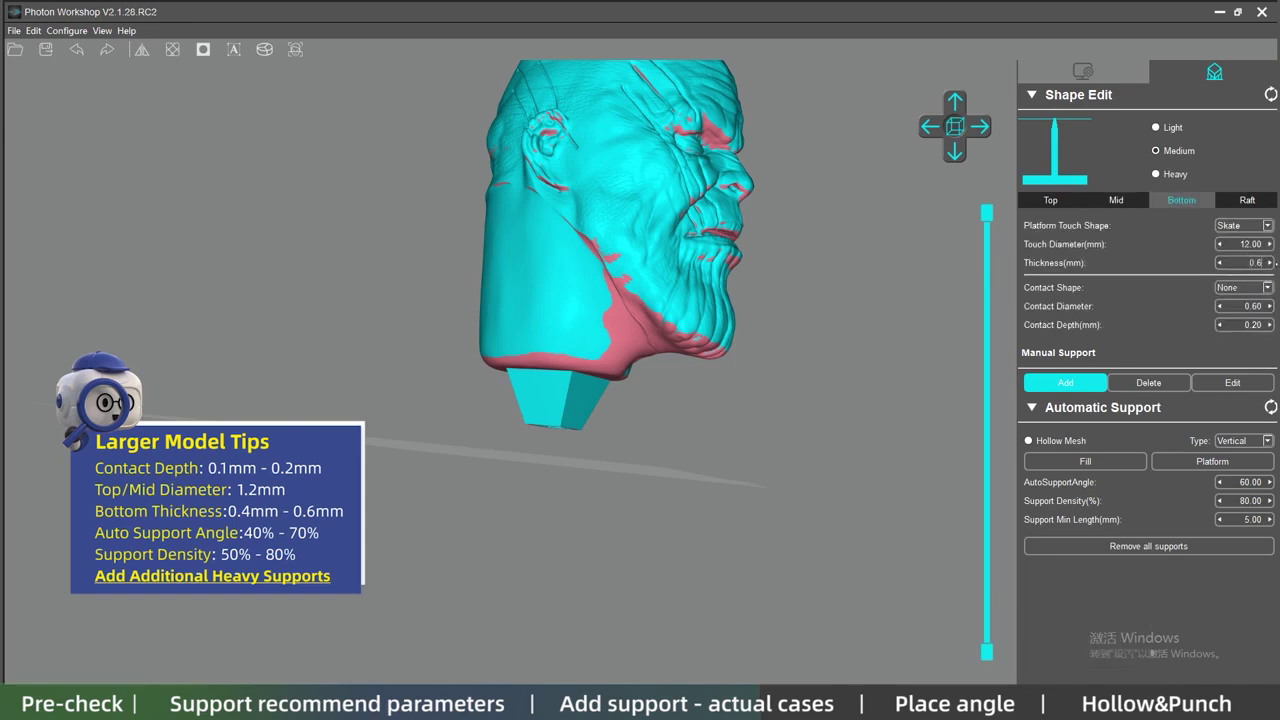
{"action": "left_click", "coordinate": [1060, 200]}
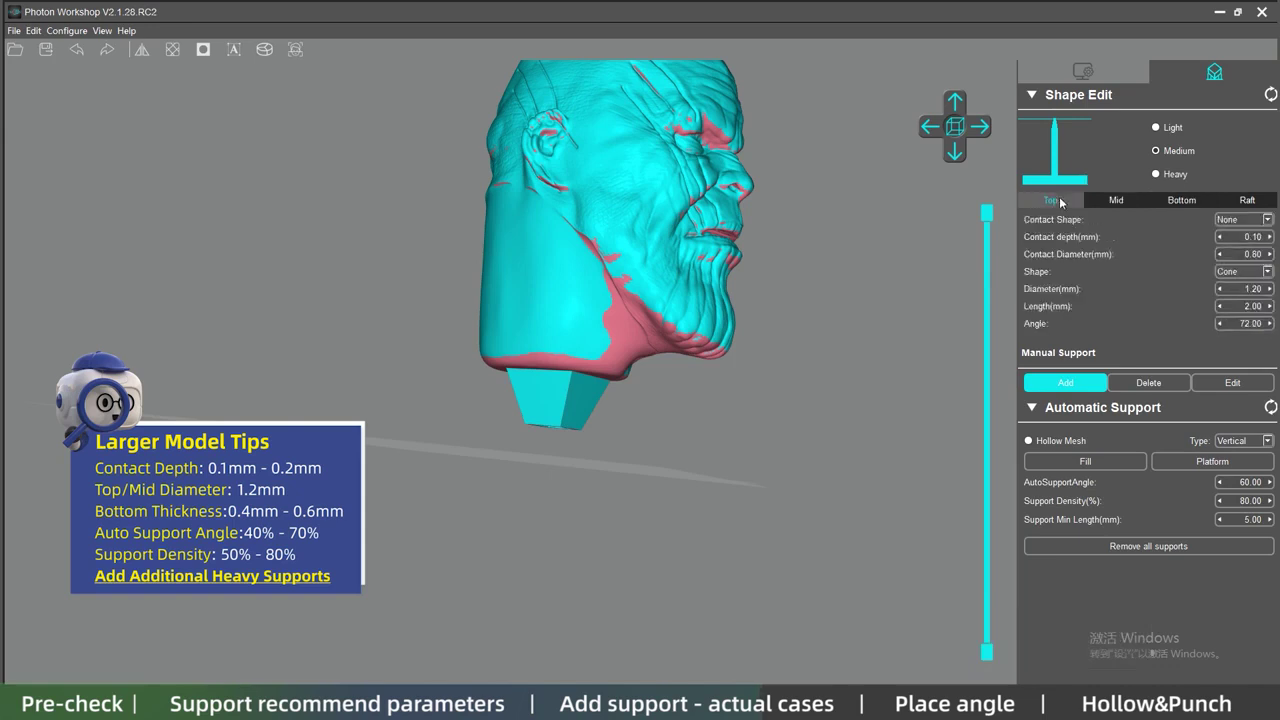
{"action": "left_click", "coordinate": [1080, 463]}
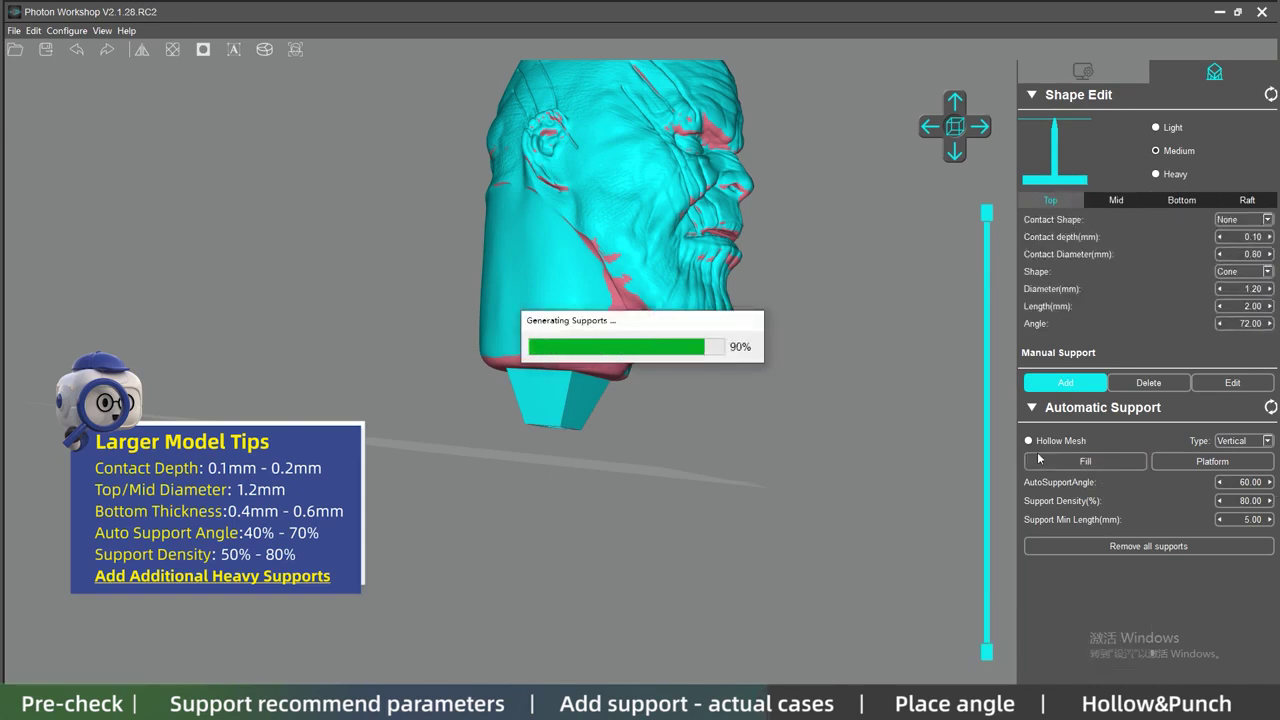
Step: Delete the medium supports beneath the peg at the centre of the large head's neck
{"action": "left_click_drag", "start_coordinate": [742, 409], "coordinate": [487, 483]}
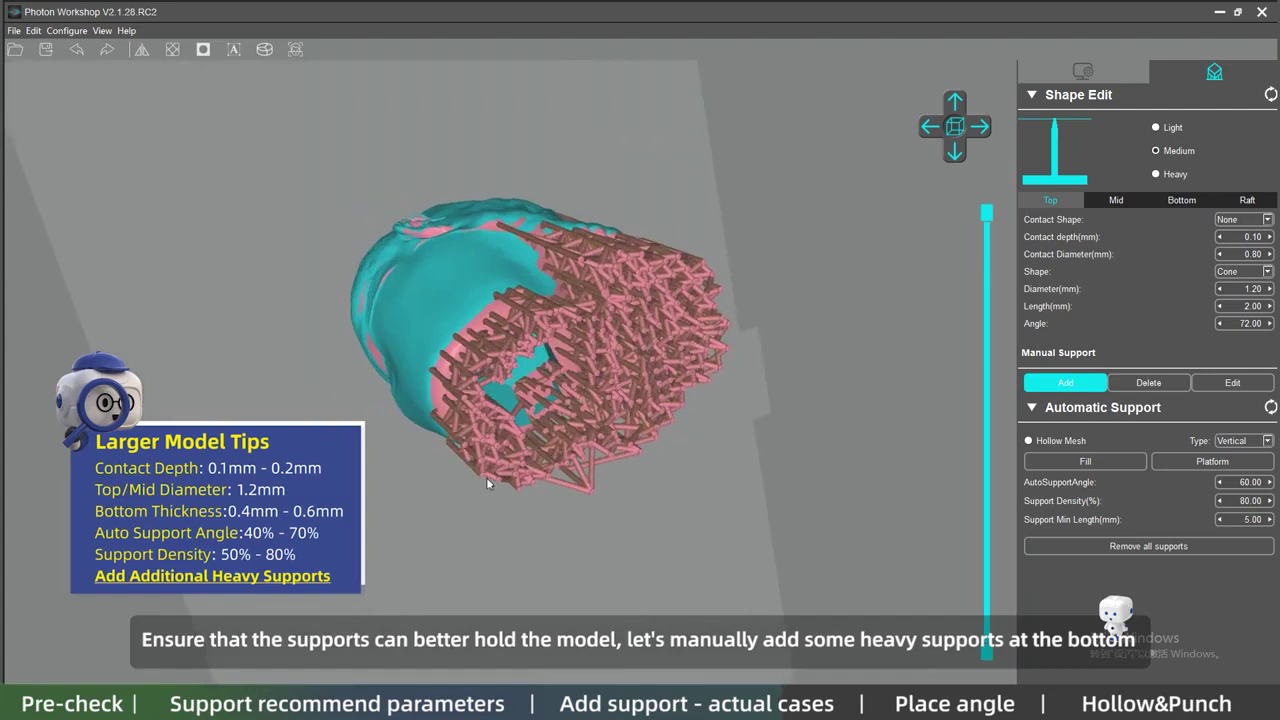
{"action": "scroll", "coordinate": [540, 428], "scroll_direction": "up", "scroll_amount": 5}
{"action": "left_click", "coordinate": [1148, 382]}
{"action": "scroll", "coordinate": [556, 400], "scroll_direction": "up", "scroll_amount": 1}
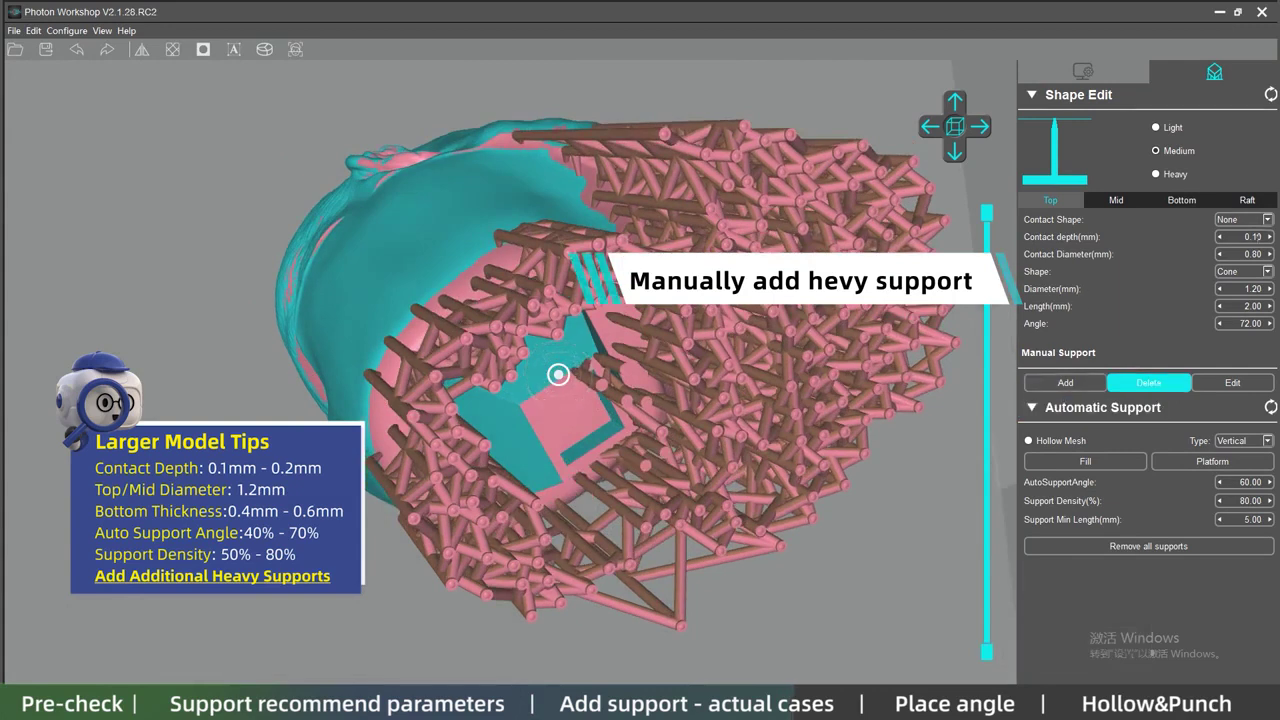
Step: Configure Heavy supports for manual adding with a contact depth of 0.20 mm and a bottom thickness of 0.6 mm
{"action": "left_click", "coordinate": [1155, 174]}
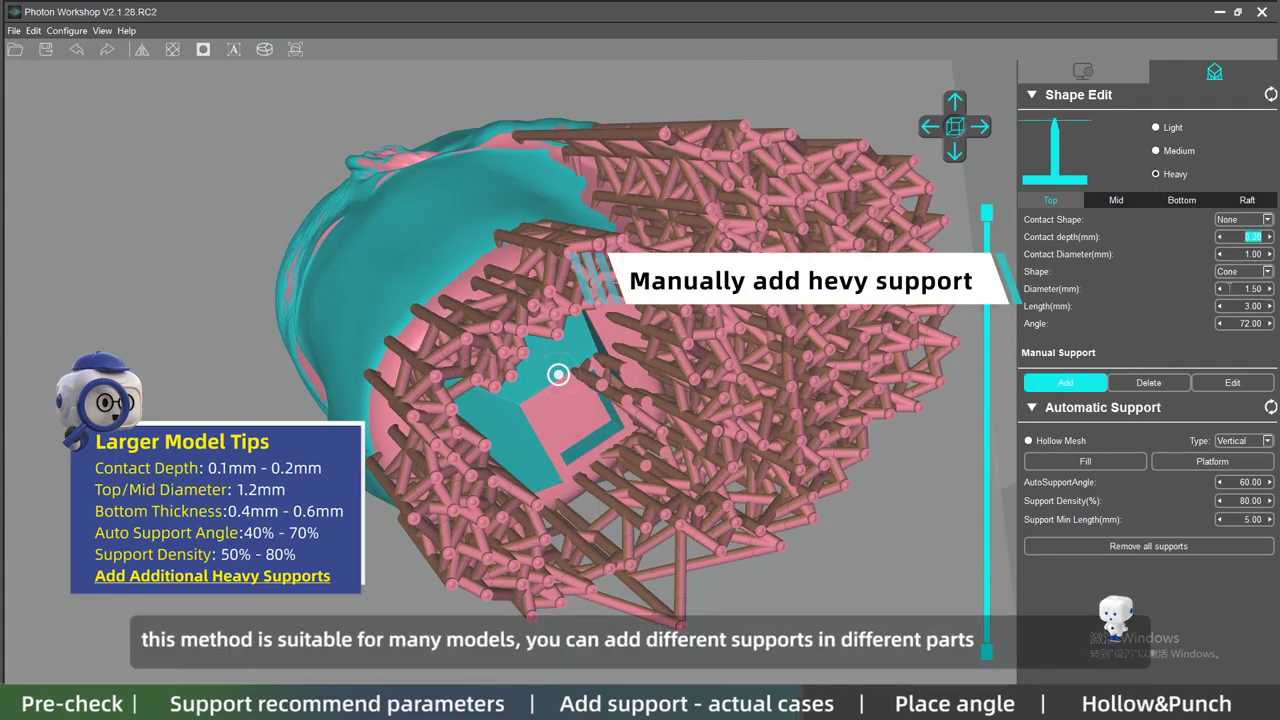
{"action": "double_click", "coordinate": [1229, 288]}
{"action": "left_click", "coordinate": [1115, 200]}
{"action": "left_click", "coordinate": [1181, 200]}
{"action": "double_click", "coordinate": [1240, 262]}
{"action": "type", "text": "0.6"}
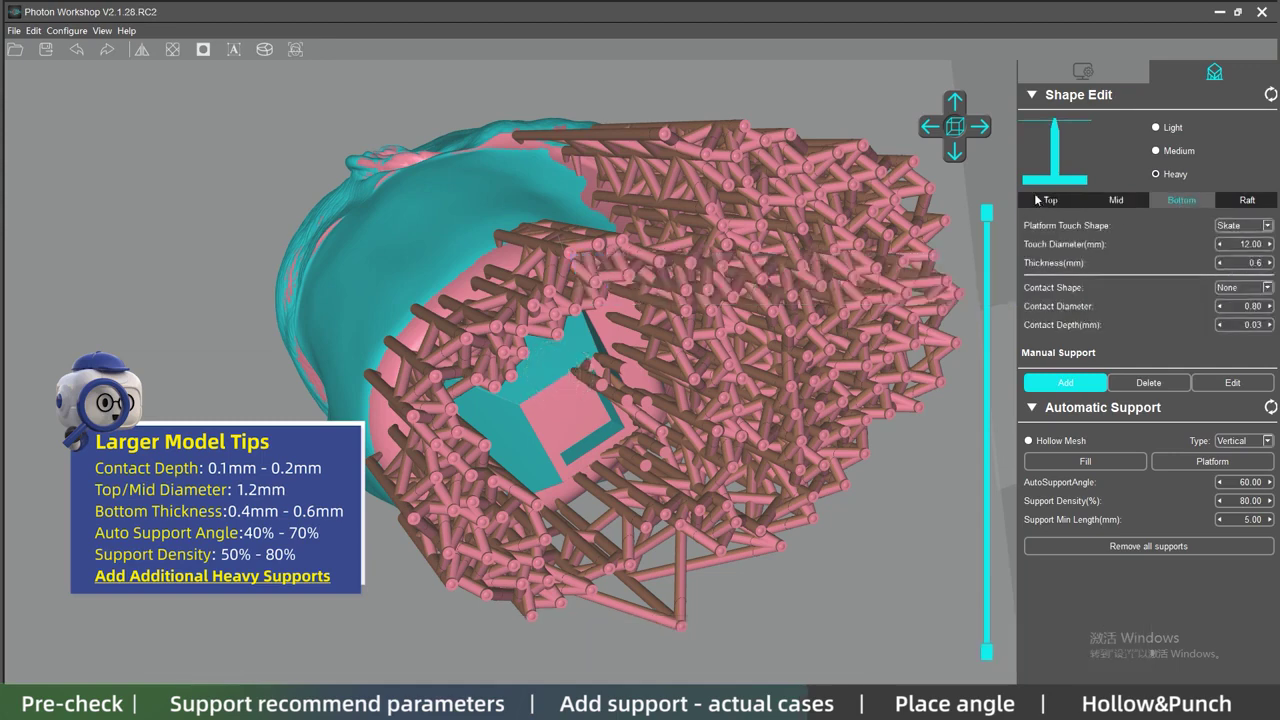
Step: Manually add heavy supports to the cleared area at the bottom of the large head's neck
{"action": "left_click", "coordinate": [1040, 200]}
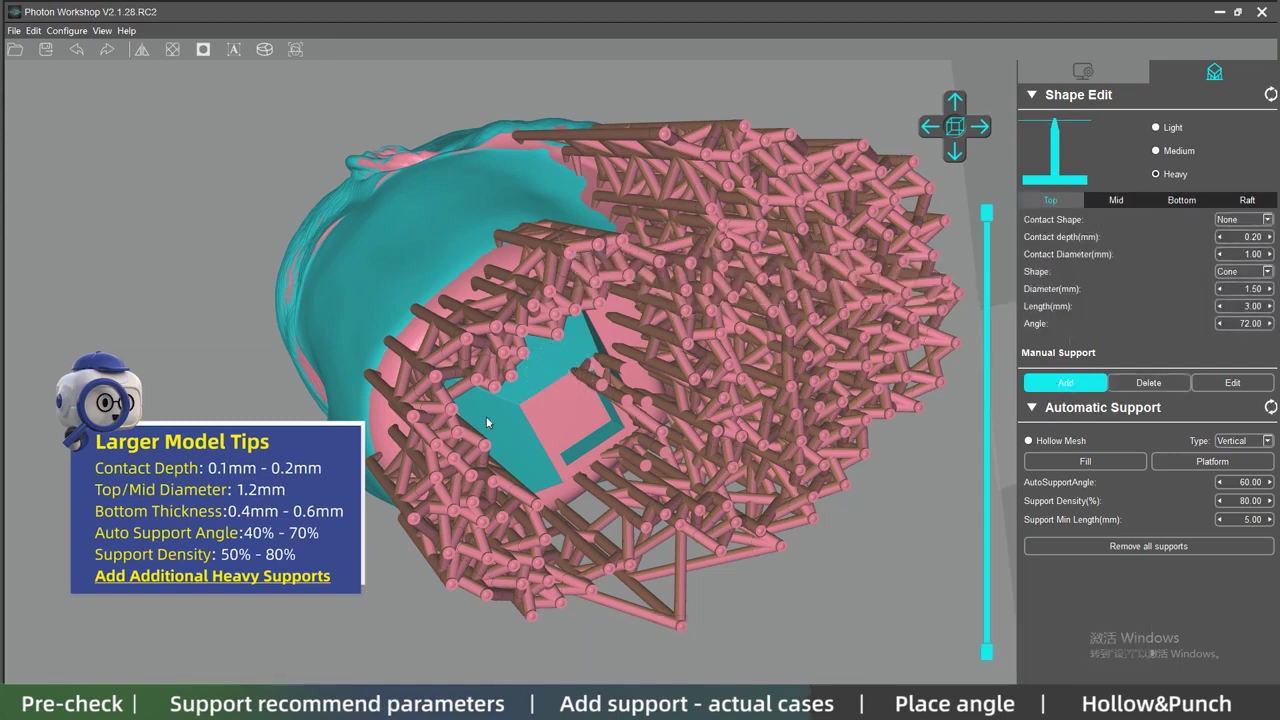
{"action": "scroll", "coordinate": [487, 422], "scroll_direction": "up", "scroll_amount": 3}
{"action": "scroll", "coordinate": [650, 561], "scroll_direction": "up", "scroll_amount": 3}
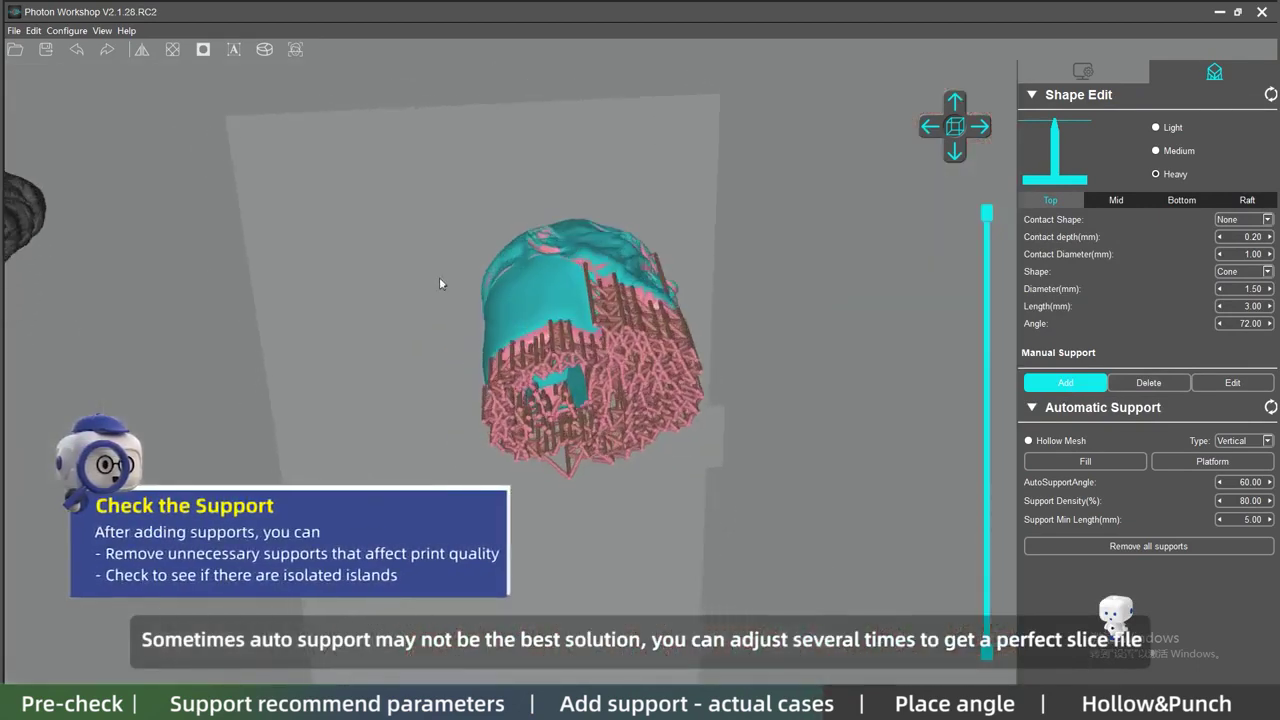
Step: Delete the unnecessary supports attached to the large head's face
{"action": "right_click_drag", "start_coordinate": [439, 278], "coordinate": [360, 368]}
{"action": "right_click_drag", "start_coordinate": [527, 257], "coordinate": [548, 336]}
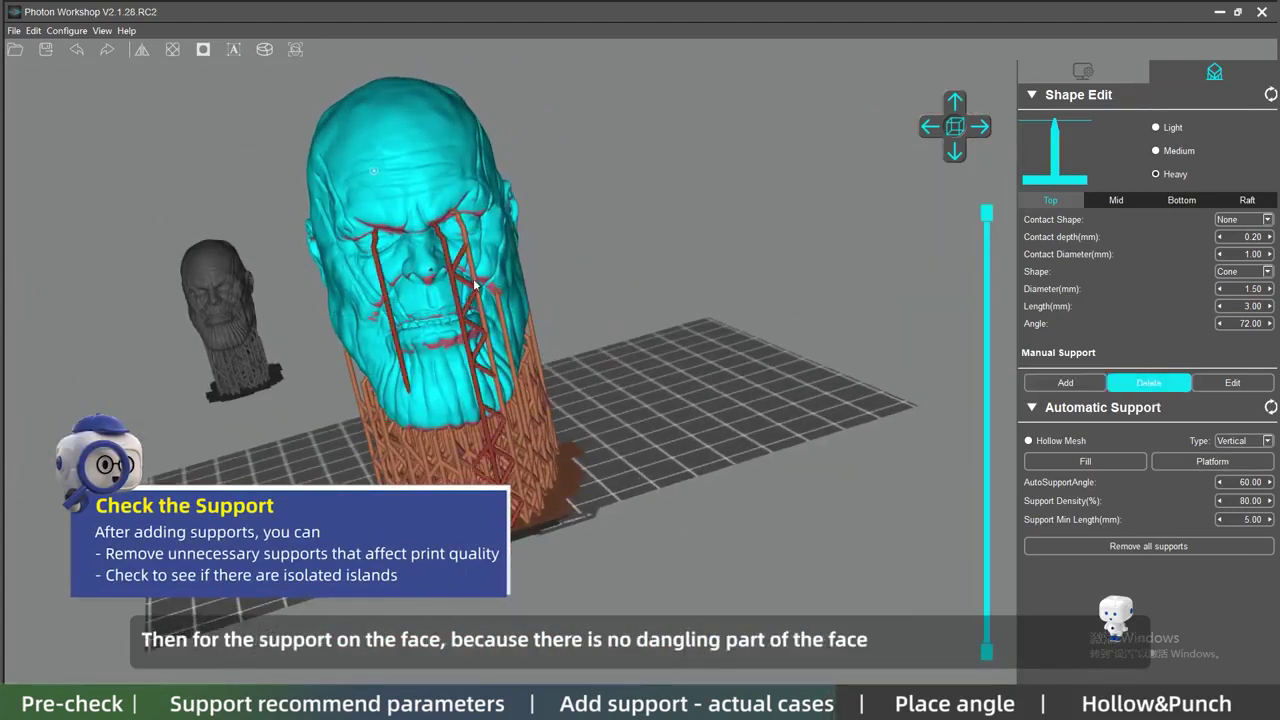
{"action": "left_click", "coordinate": [371, 166]}
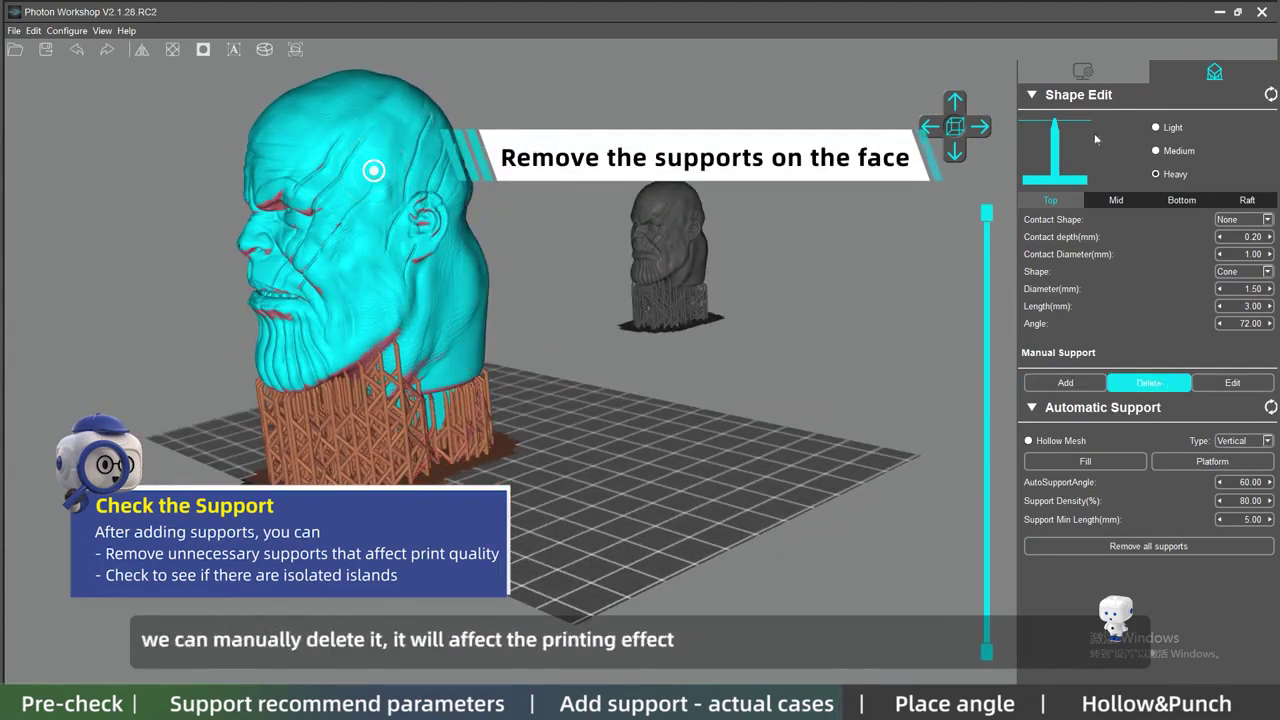
Step: Check the large head layer by layer for dangling parts that lack support
{"action": "mouse_move", "coordinate": [984, 327]}
{"action": "left_mouse_down"}
{"action": "mouse_move", "coordinate": [986, 505]}
{"action": "mouse_move", "coordinate": [917, 154]}
{"action": "left_mouse_up"}
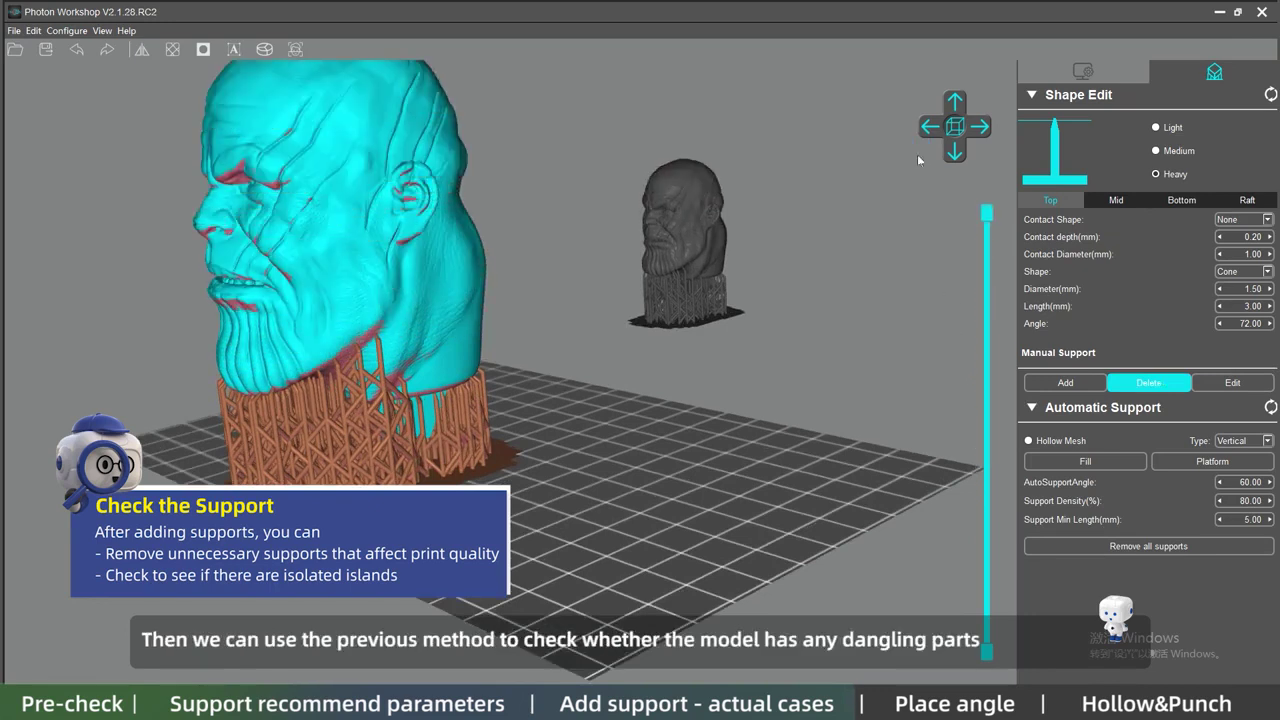
{"action": "left_click", "coordinate": [1106, 71]}
{"action": "right_click_drag", "start_coordinate": [640, 400], "coordinate": [486, 127]}
{"action": "left_click_drag", "start_coordinate": [487, 127], "coordinate": [686, 386]}
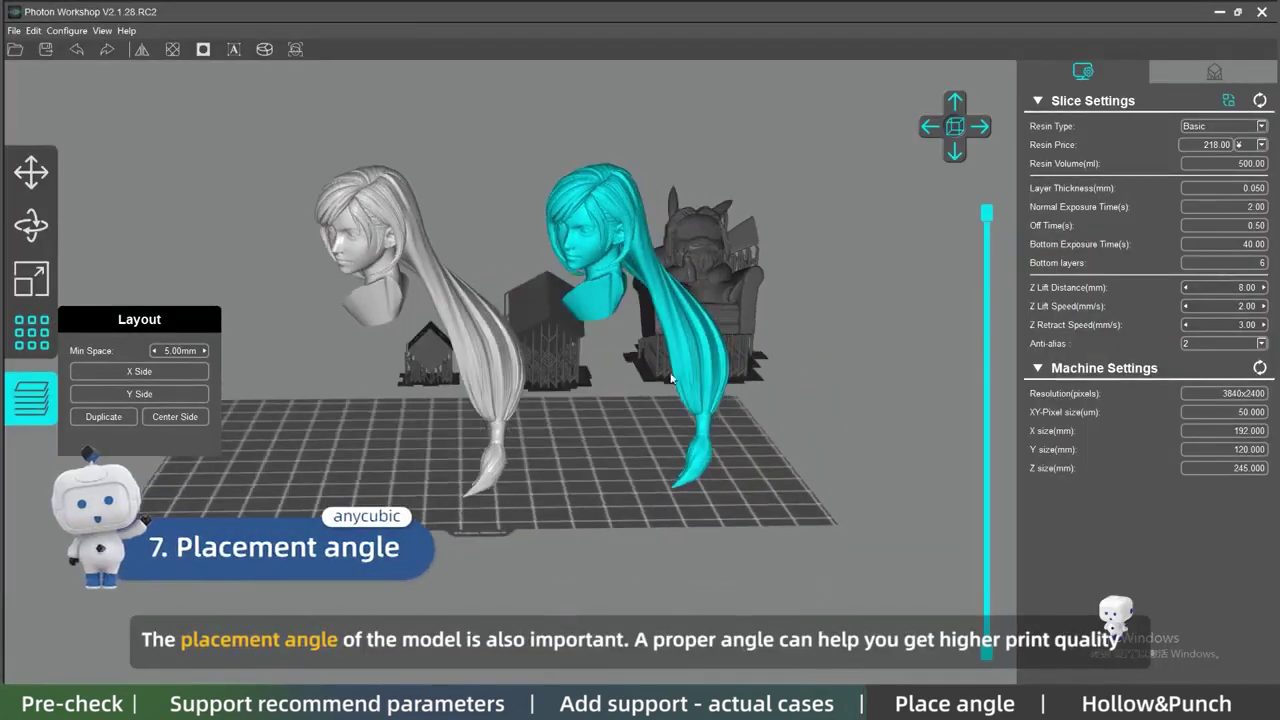
Step: Turn the selected female head upside down by rotating it about the Y axis
{"action": "left_click", "coordinate": [31, 227]}
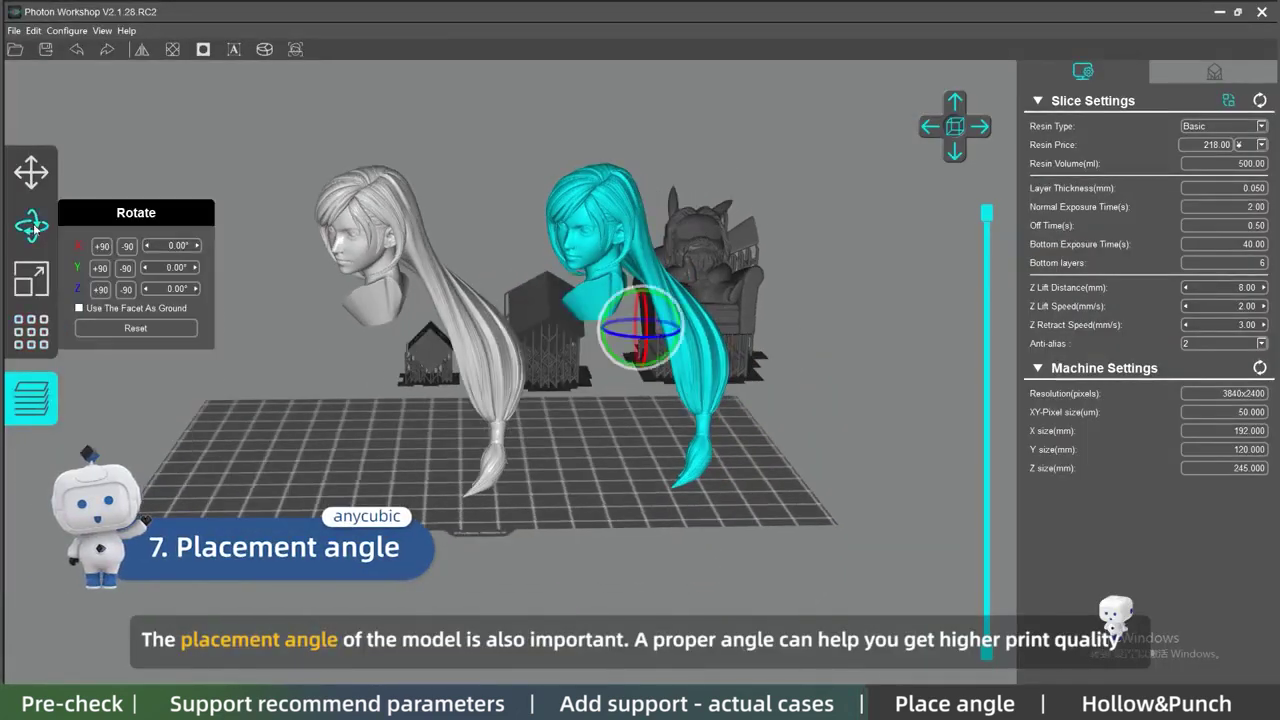
{"action": "left_click", "coordinate": [101, 268]}
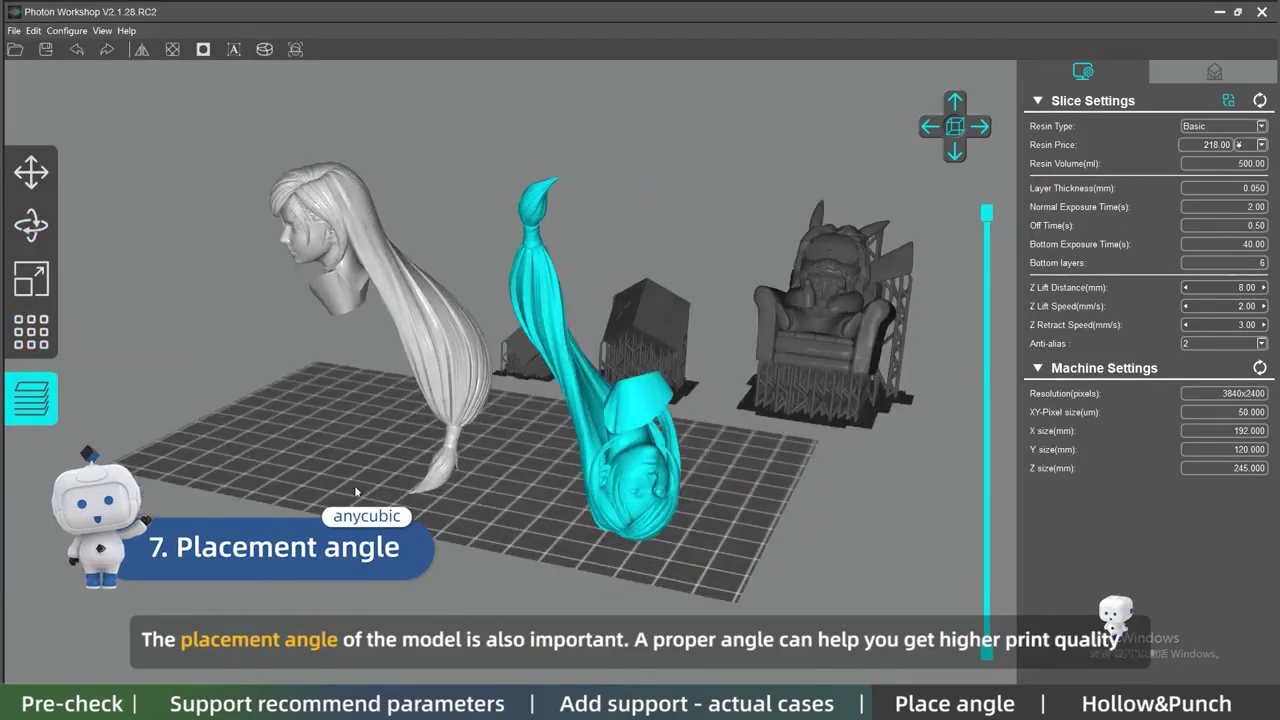
{"action": "right_click_drag", "start_coordinate": [229, 453], "coordinate": [208, 440]}
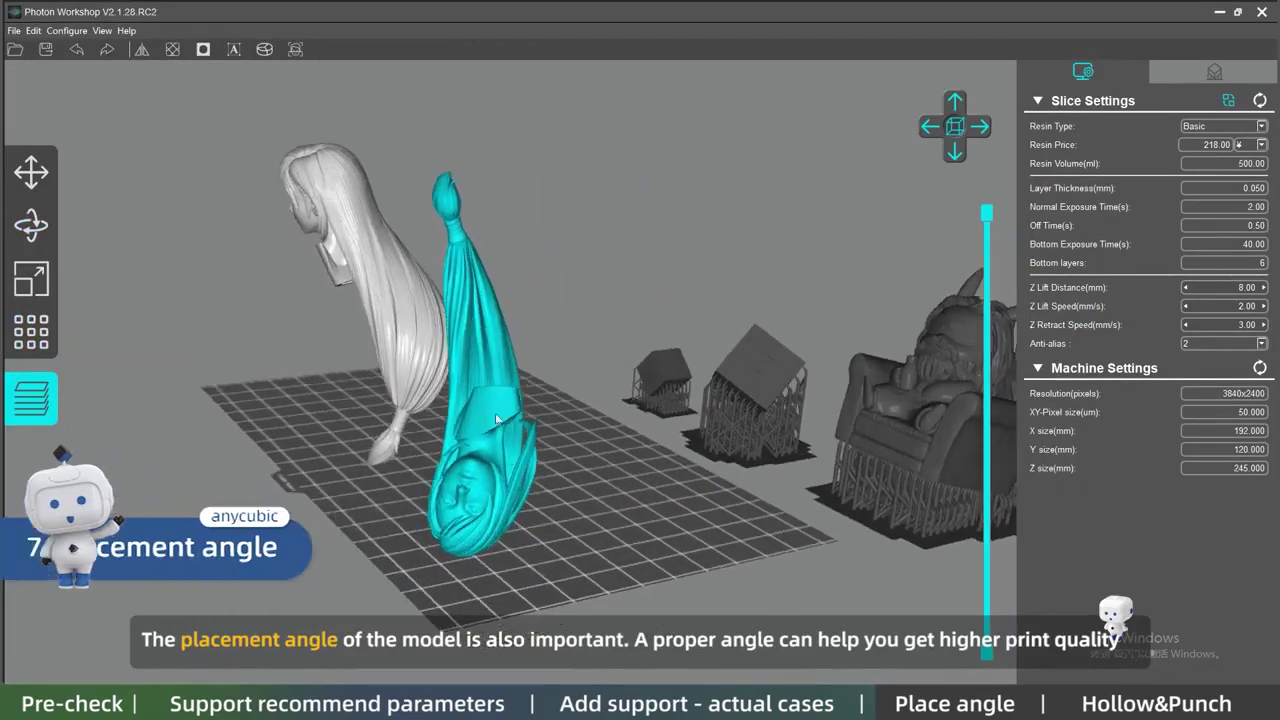
Step: Tilt the upside-down female head about the X axis by increasing its rotation angle
{"action": "left_click", "coordinate": [31, 226]}
{"action": "scroll", "coordinate": [188, 246], "scroll_direction": "up", "scroll_amount": 3}
{"action": "scroll", "coordinate": [188, 246], "scroll_direction": "up", "scroll_amount": 13}
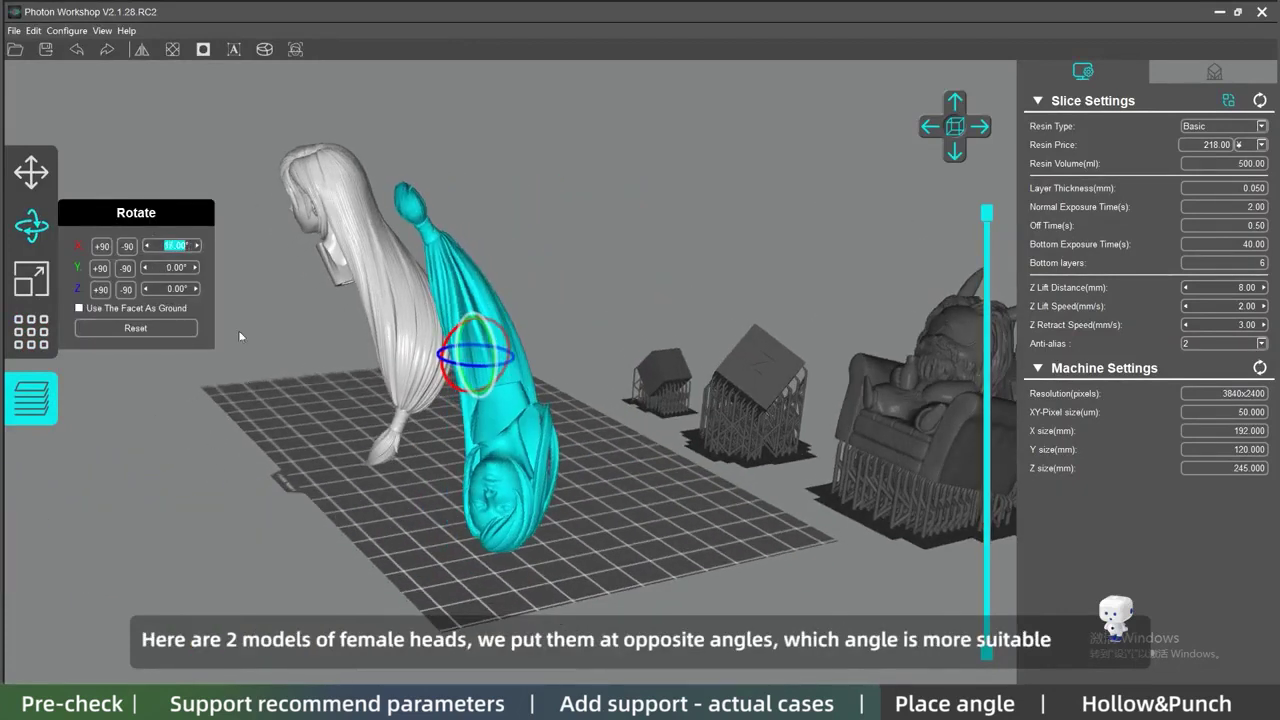
{"action": "right_click_drag", "start_coordinate": [530, 390], "coordinate": [657, 389]}
{"action": "left_click", "coordinate": [31, 226]}
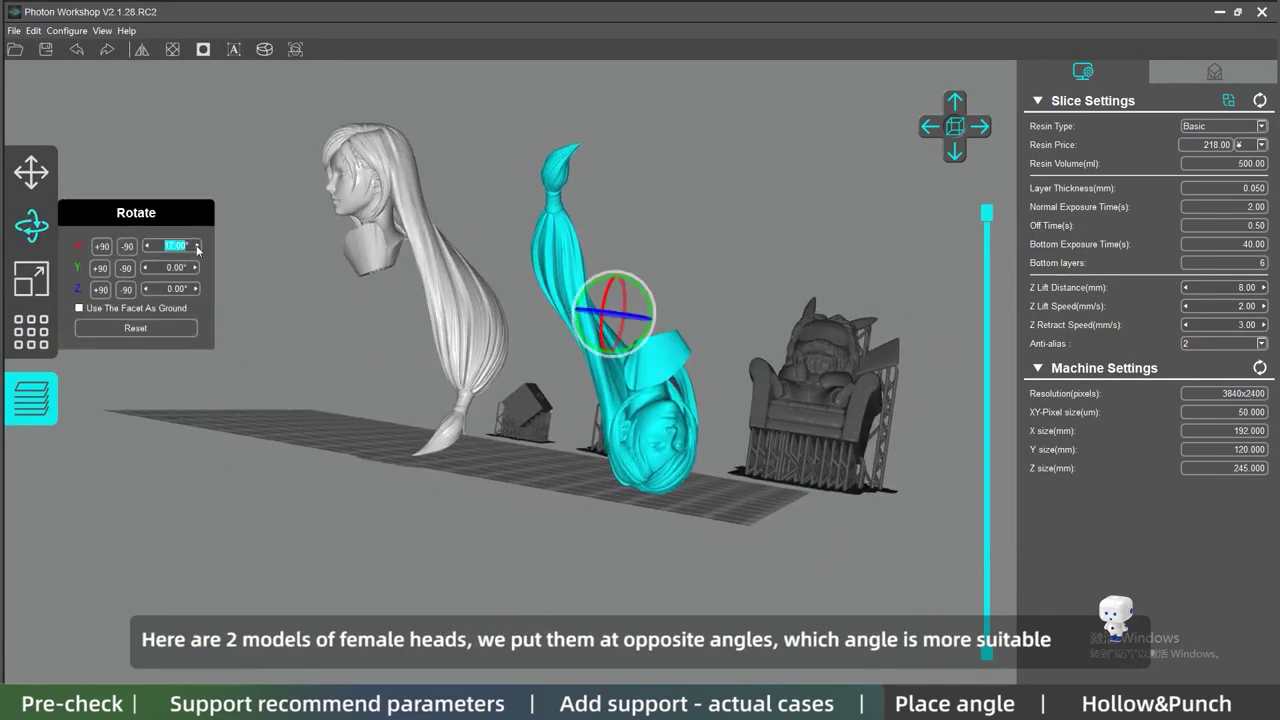
{"action": "scroll", "coordinate": [192, 265], "scroll_direction": "up", "scroll_amount": 6}
{"action": "right_click_drag", "start_coordinate": [480, 480], "coordinate": [560, 405]}
{"action": "scroll", "coordinate": [656, 482], "scroll_direction": "up", "scroll_amount": 2}
Step: Select both female heads and raise them together above the platform along the Z axis
{"action": "left_click", "coordinate": [350, 255]}
{"action": "left_click", "coordinate": [722, 450]}
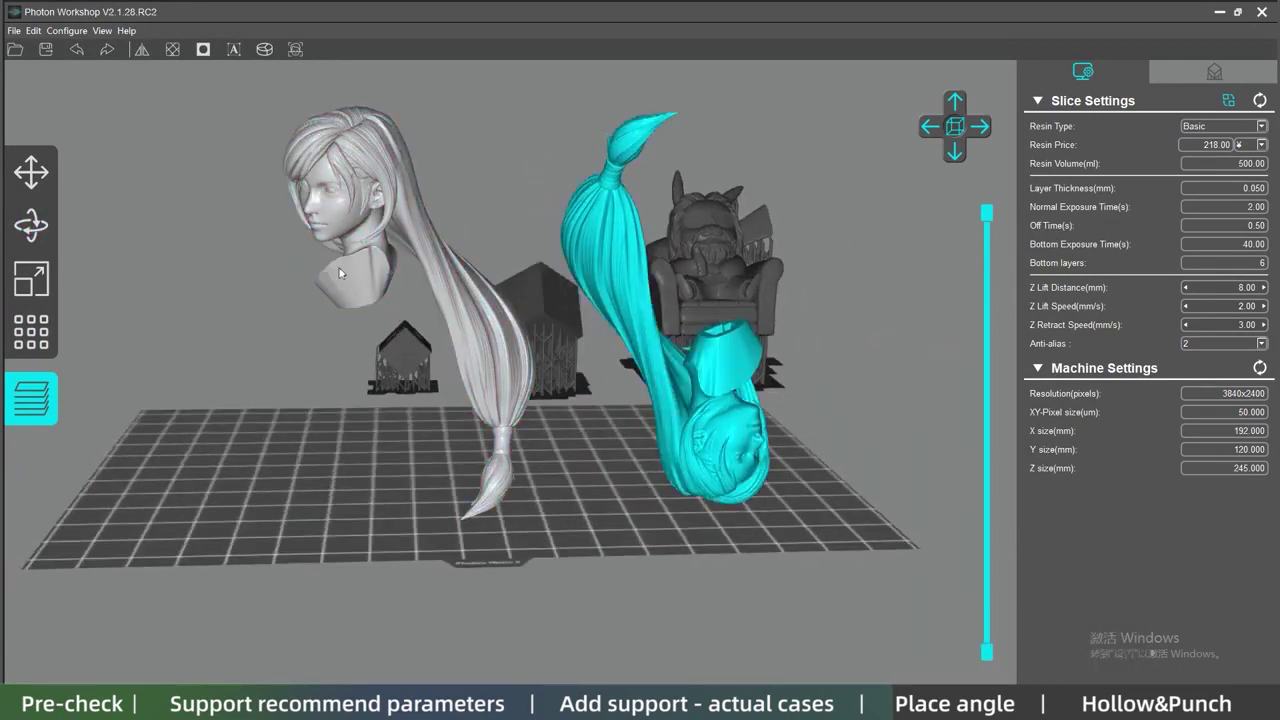
{"action": "left_click", "coordinate": [366, 237]}
{"action": "left_click", "coordinate": [724, 444], "text": "ctrl"}
{"action": "left_click", "coordinate": [31, 172]}
{"action": "scroll", "coordinate": [193, 228], "scroll_direction": "up", "scroll_amount": 6}
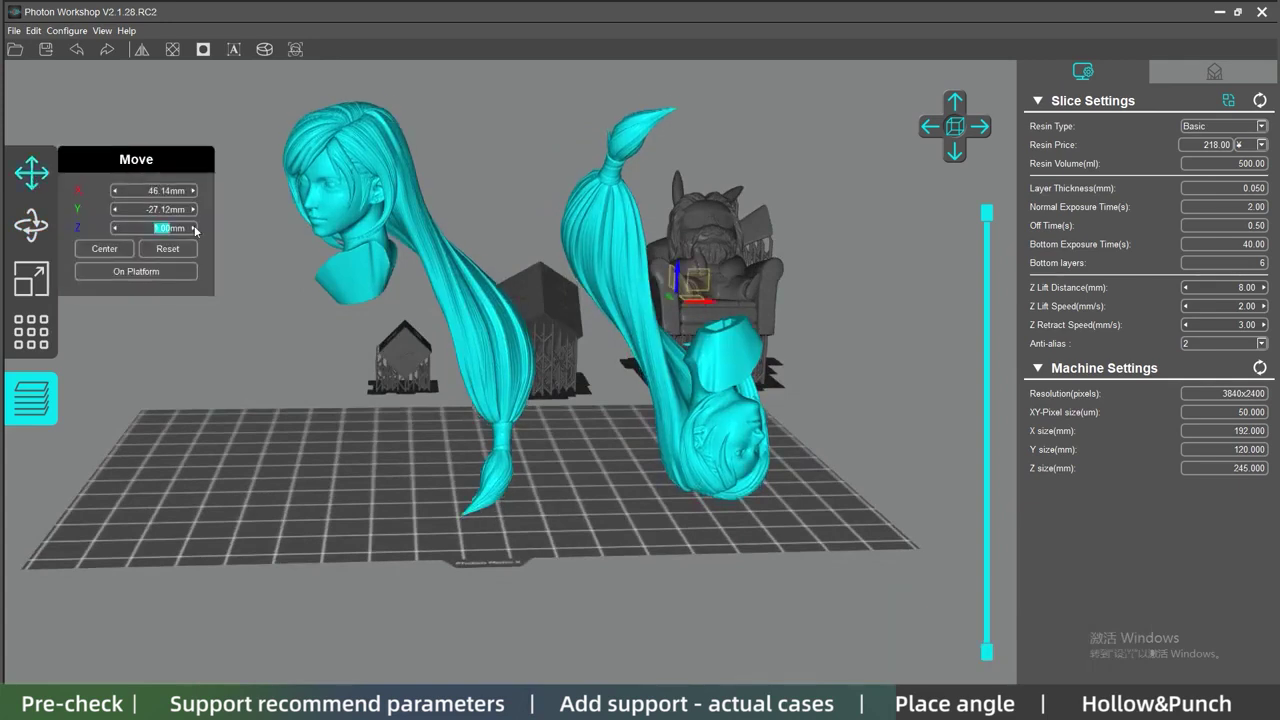
{"action": "scroll", "coordinate": [196, 232], "scroll_direction": "up", "scroll_amount": 2}
{"action": "right_click", "coordinate": [402, 319]}
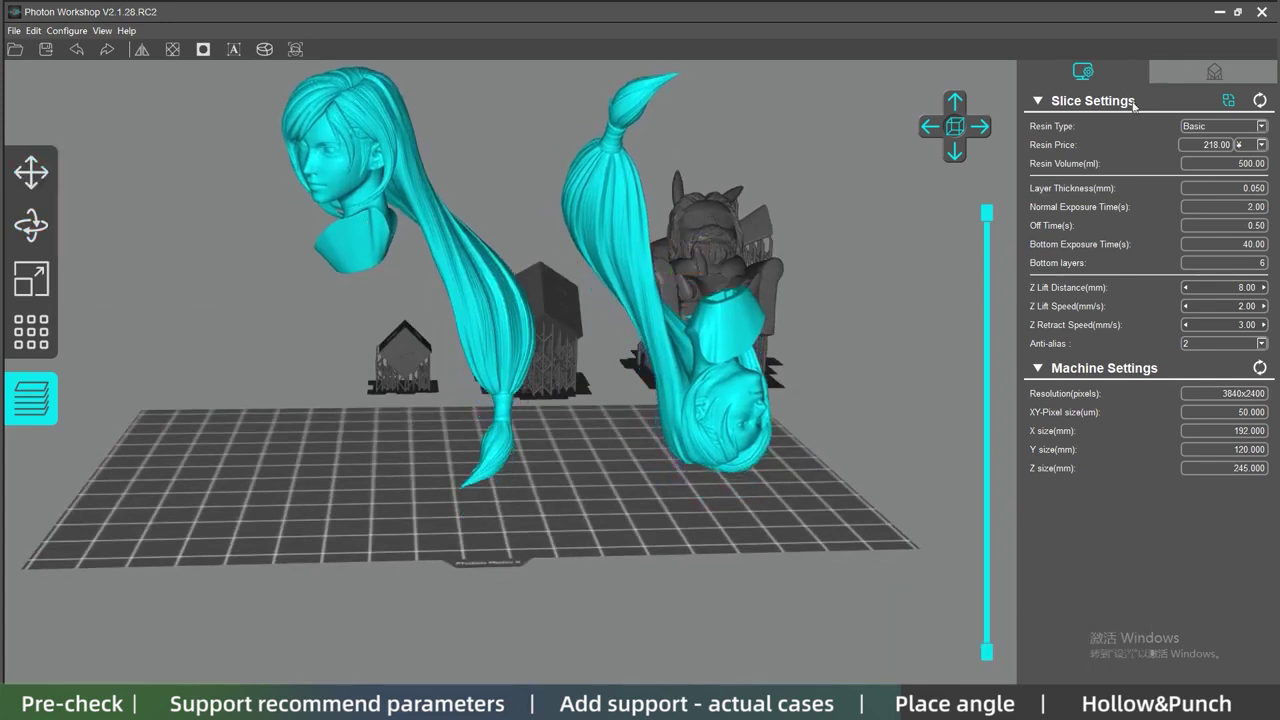
Step: Set the Light supports' contact depth to 0.10 mm and automatically fill vertical supports under the upright female head
{"action": "left_click", "coordinate": [364, 158]}
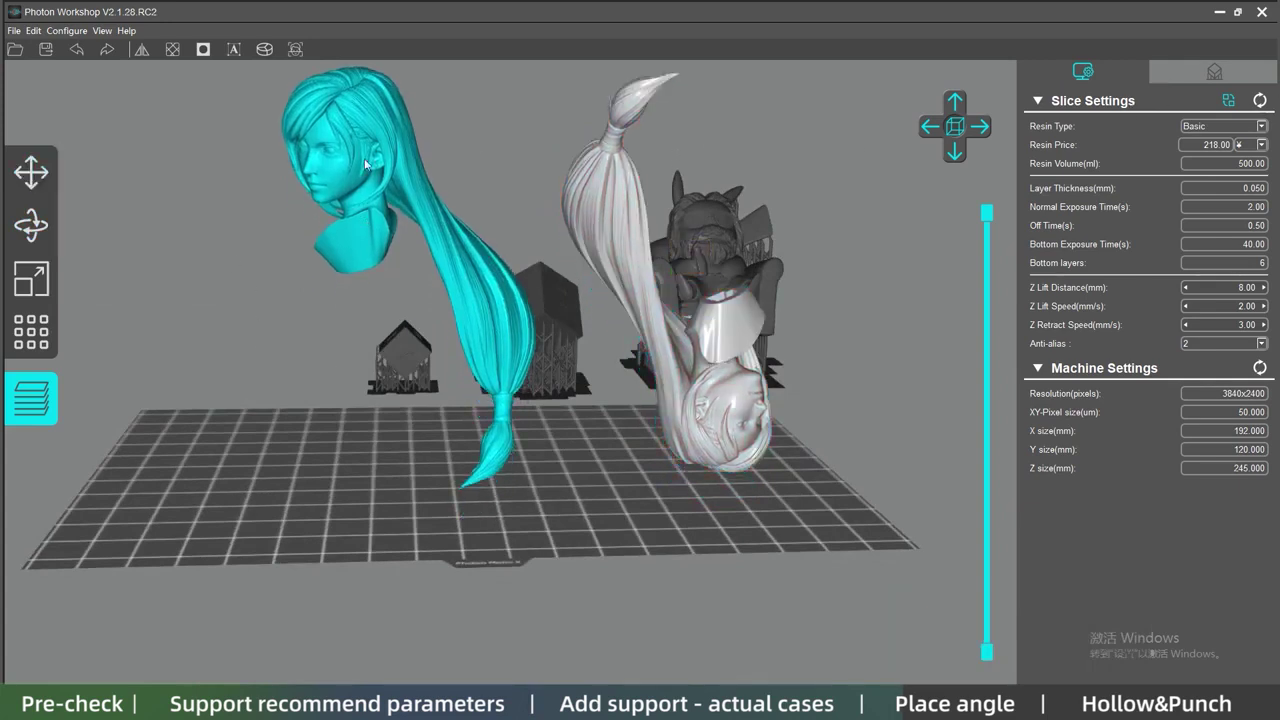
{"action": "left_click", "coordinate": [1215, 73]}
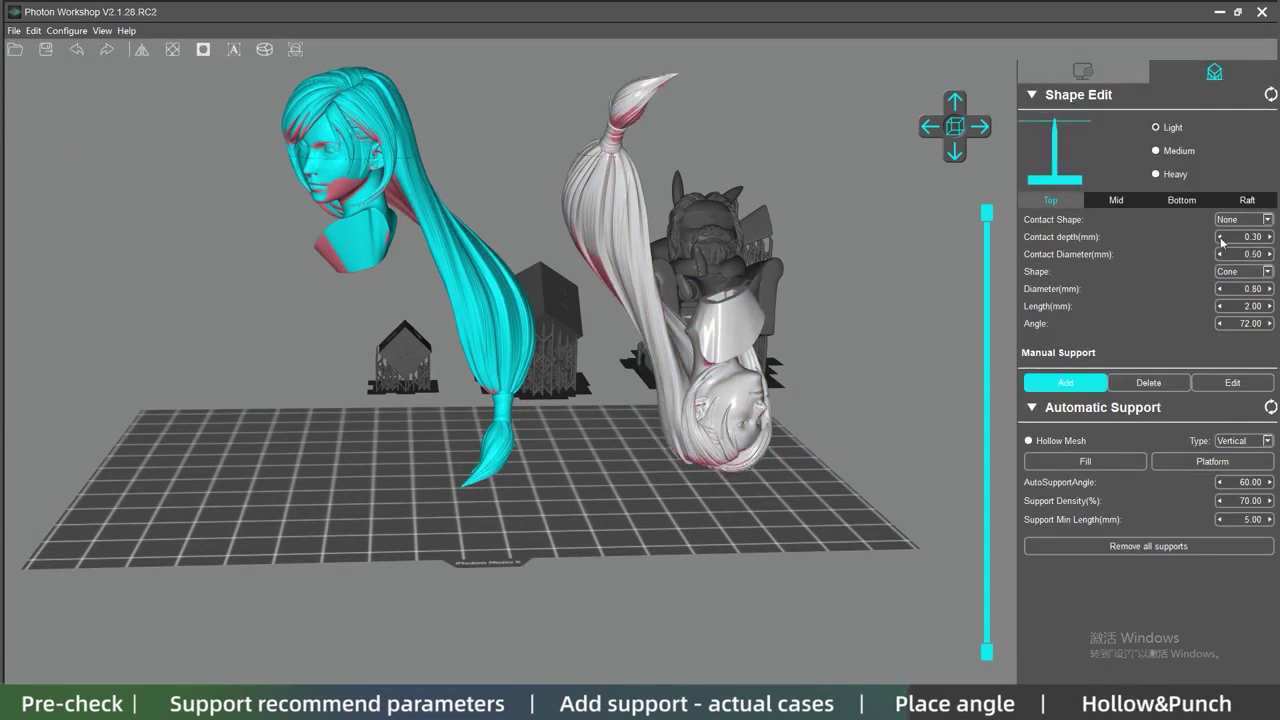
{"action": "left_click", "coordinate": [1184, 201]}
{"action": "left_click", "coordinate": [1064, 201]}
{"action": "left_click_drag", "start_coordinate": [368, 355], "coordinate": [395, 353]}
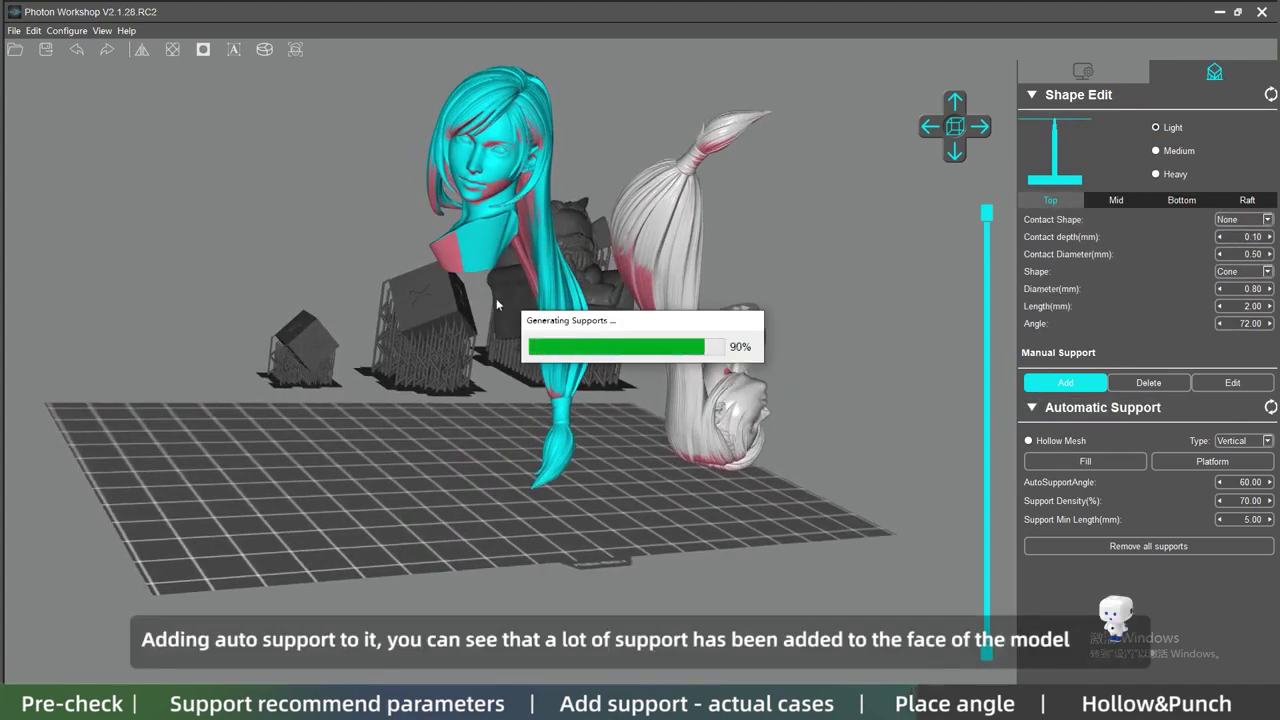
{"action": "left_click_drag", "start_coordinate": [496, 298], "coordinate": [150, 330]}
{"action": "scroll", "coordinate": [518, 442], "scroll_direction": "up", "scroll_amount": 3}
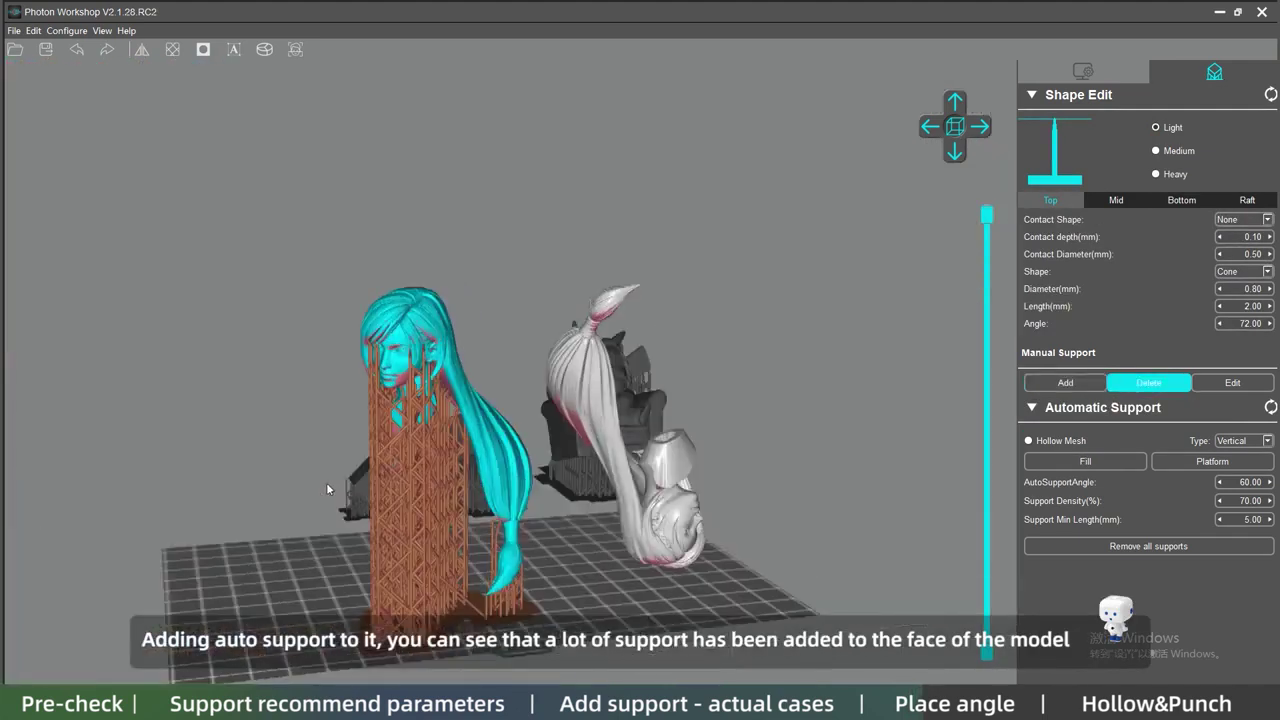
Step: Automatically fill vertical supports under the upside-down female head using the Light support settings
{"action": "left_click_drag", "start_coordinate": [326, 488], "coordinate": [380, 480]}
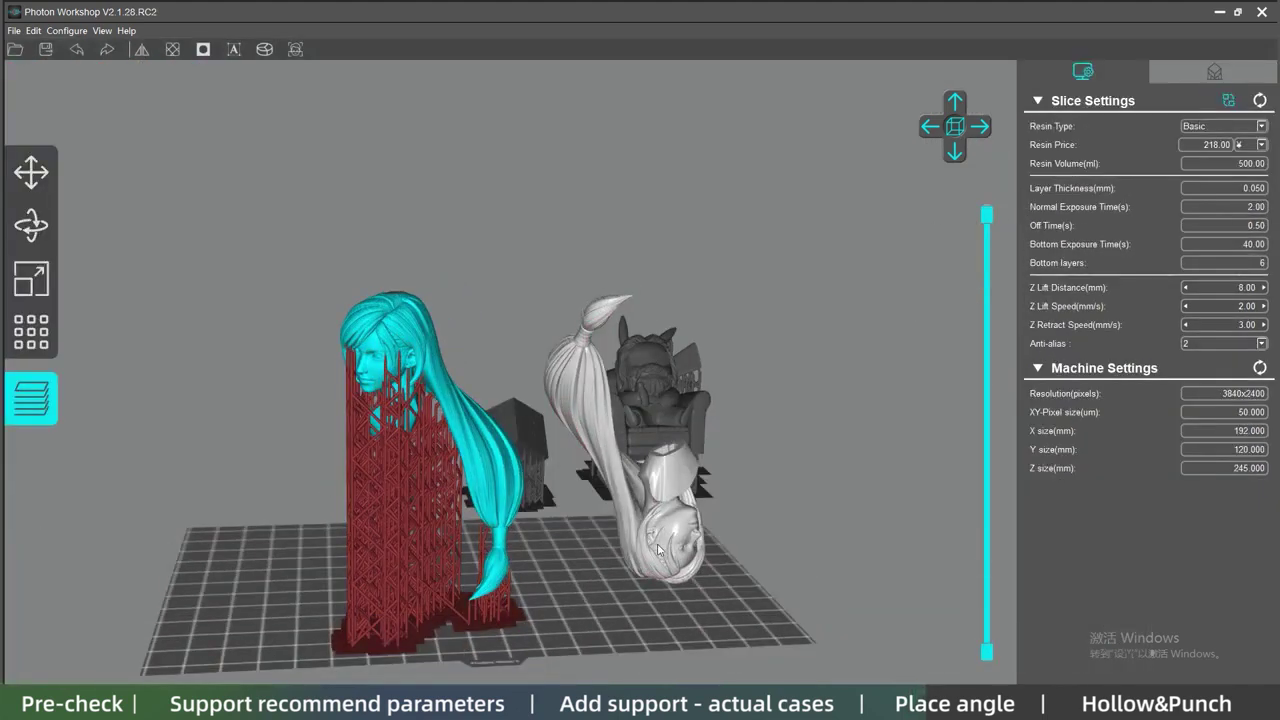
{"action": "left_click", "coordinate": [658, 548]}
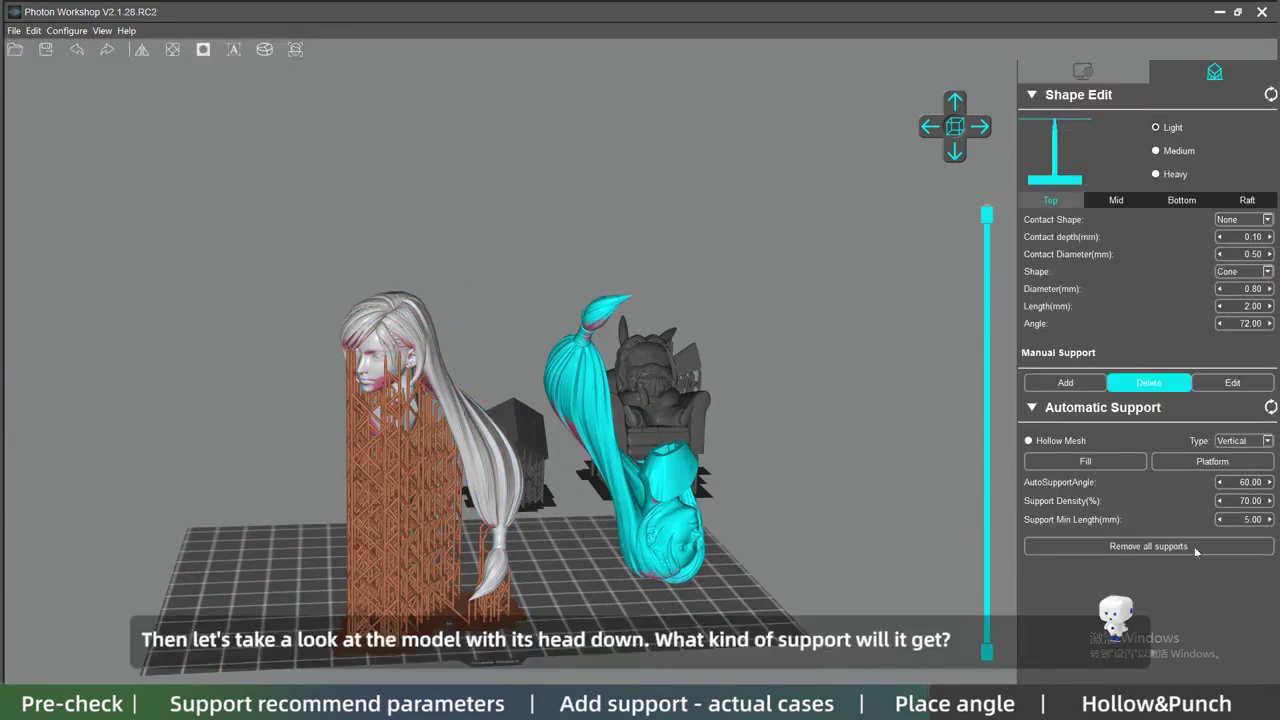
{"action": "left_click", "coordinate": [1098, 463]}
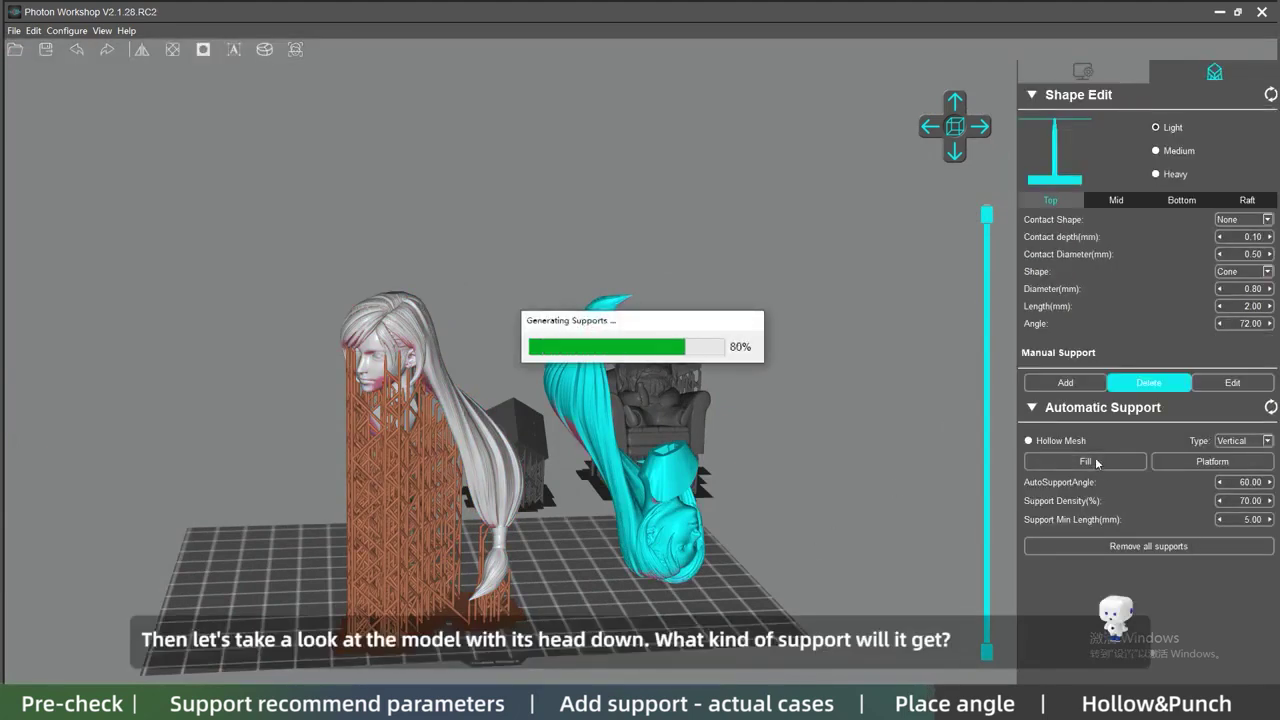
Step: Compare the supports under the upright and upside-down female heads from the front and from below, especially around the faces
{"action": "left_click_drag", "start_coordinate": [752, 445], "coordinate": [581, 363]}
{"action": "middle_click_drag", "start_coordinate": [608, 470], "coordinate": [610, 386]}
{"action": "scroll", "coordinate": [624, 382], "scroll_direction": "up", "scroll_amount": 3}
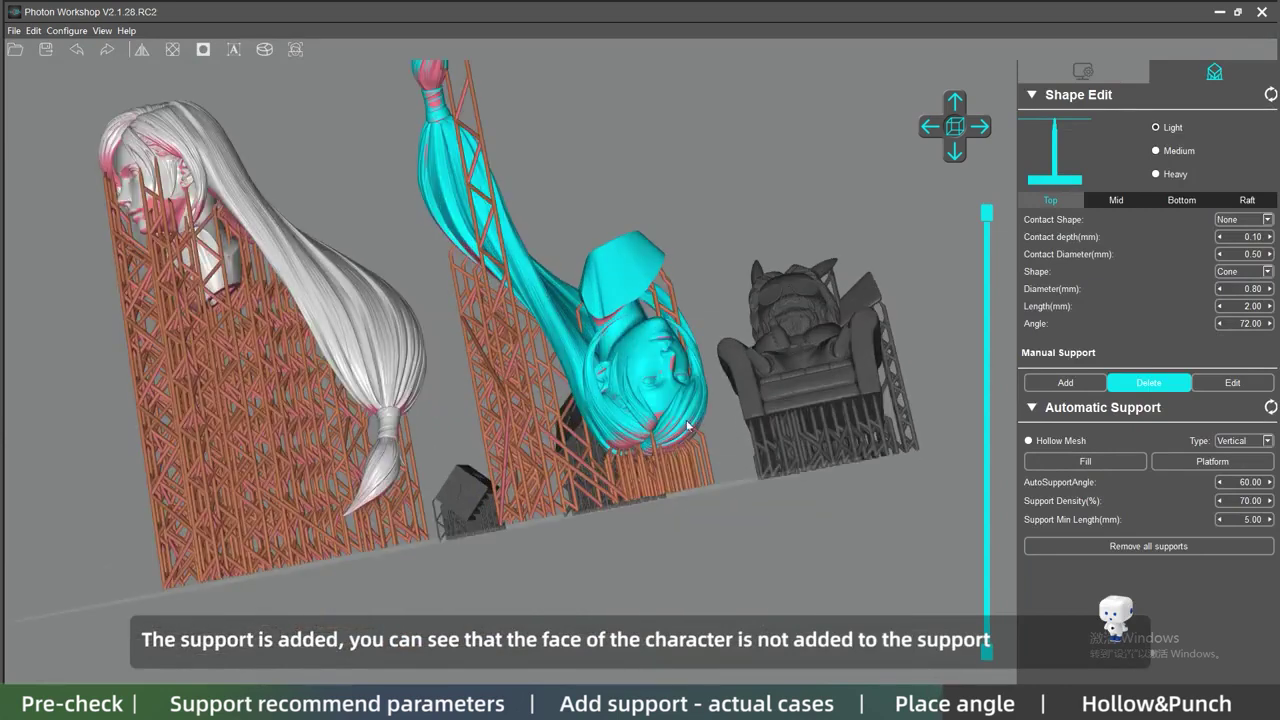
{"action": "mouse_move", "coordinate": [700, 440]}
{"action": "left_mouse_down"}
{"action": "mouse_move", "coordinate": [720, 455]}
{"action": "mouse_move", "coordinate": [690, 437]}
{"action": "left_mouse_up"}
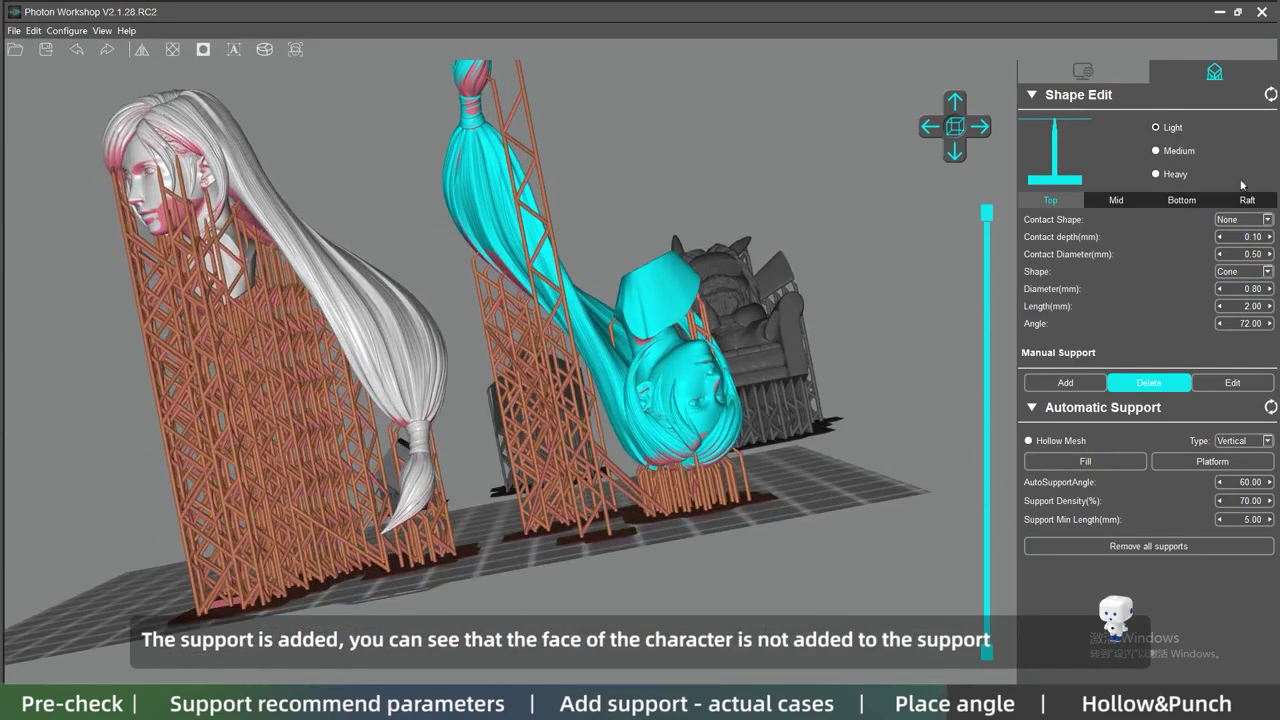
{"action": "left_click_drag", "start_coordinate": [520, 325], "coordinate": [547, 165]}
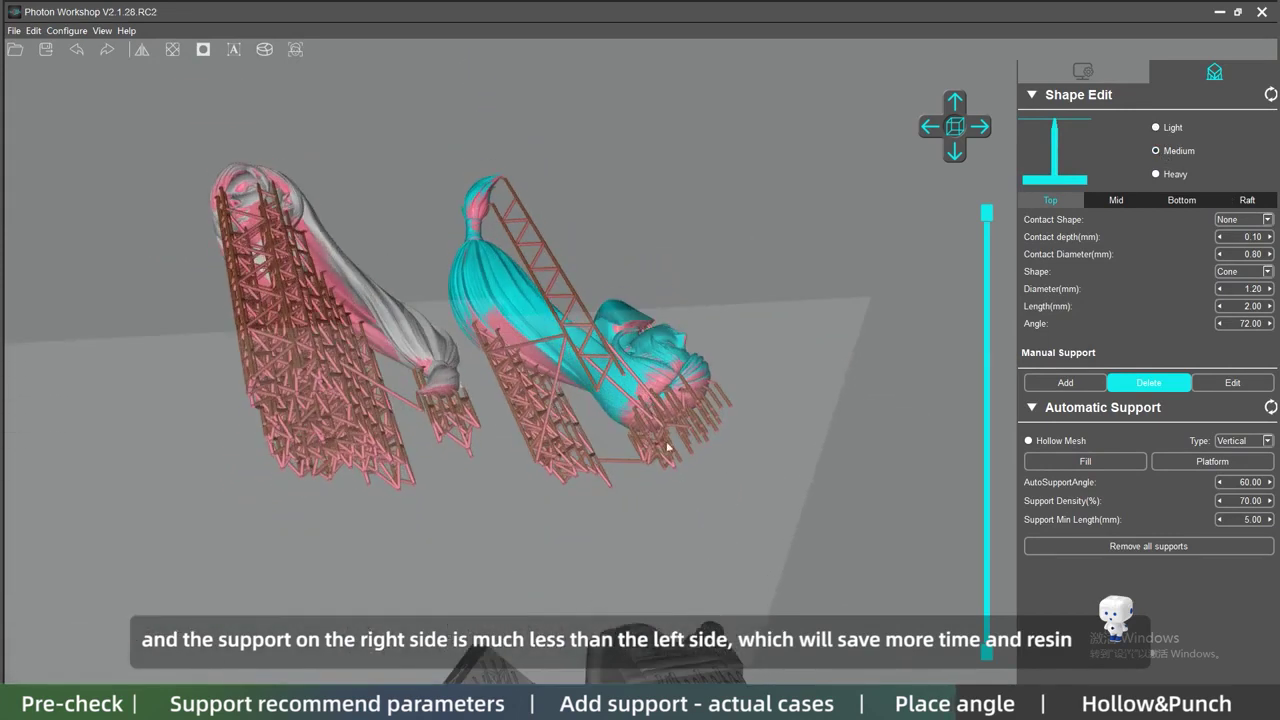
{"action": "left_click_drag", "start_coordinate": [667, 447], "coordinate": [655, 473]}
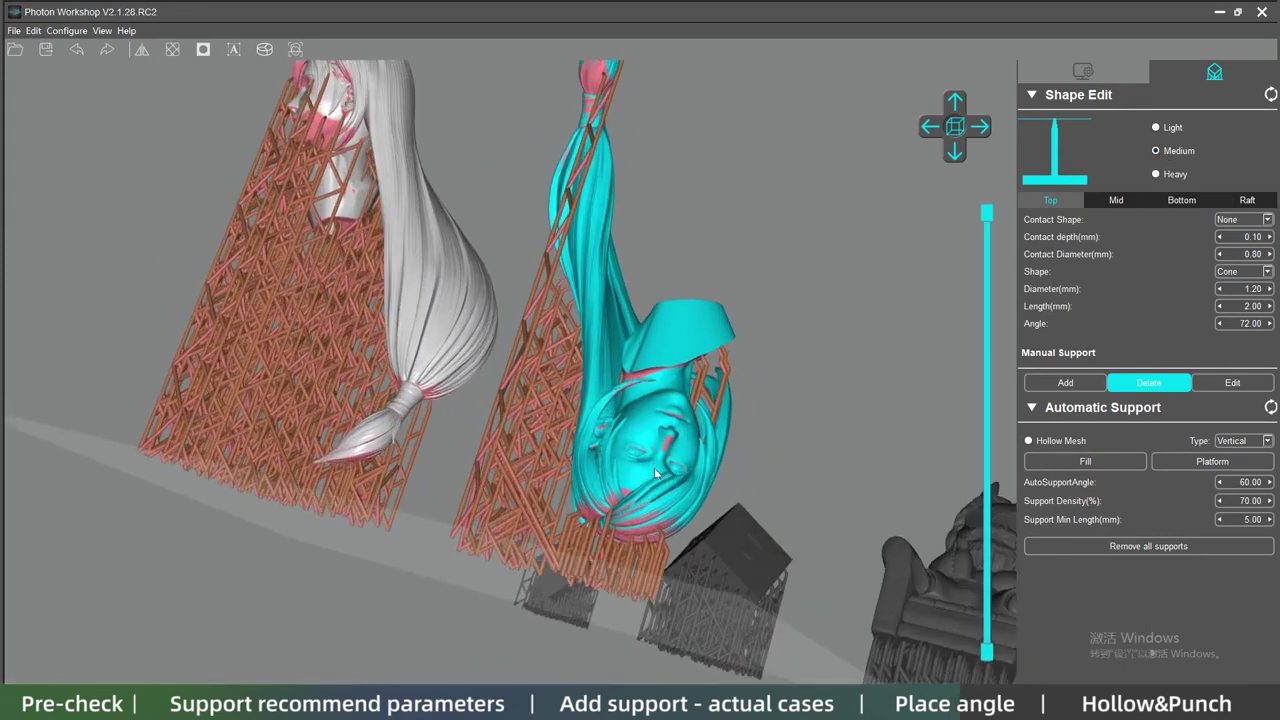
{"action": "right_click_drag", "start_coordinate": [655, 473], "coordinate": [652, 480]}
Step: Preview both female heads' cross-sections at several layer heights to compare how their exposure areas change
{"action": "left_click_drag", "start_coordinate": [987, 214], "coordinate": [986, 516]}
{"action": "right_click_drag", "start_coordinate": [610, 440], "coordinate": [614, 600]}
{"action": "middle_click_drag", "start_coordinate": [610, 670], "coordinate": [601, 575]}
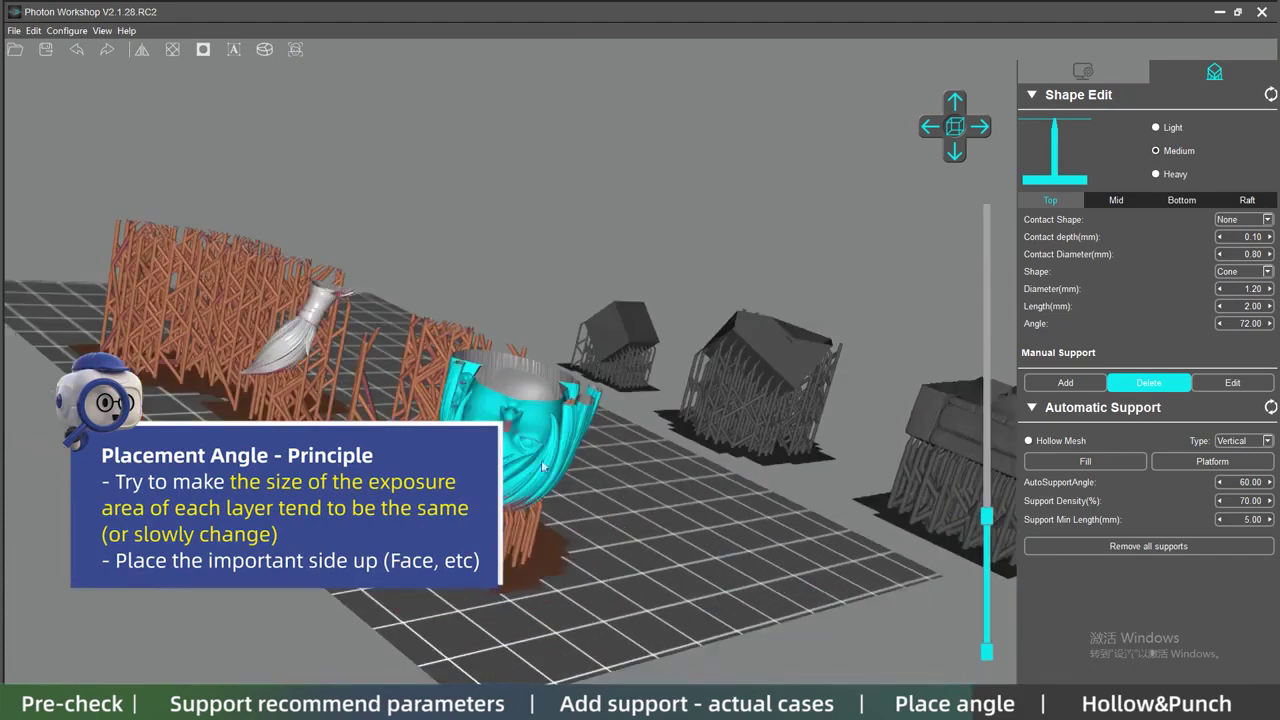
{"action": "left_click_drag", "start_coordinate": [980, 453], "coordinate": [986, 387]}
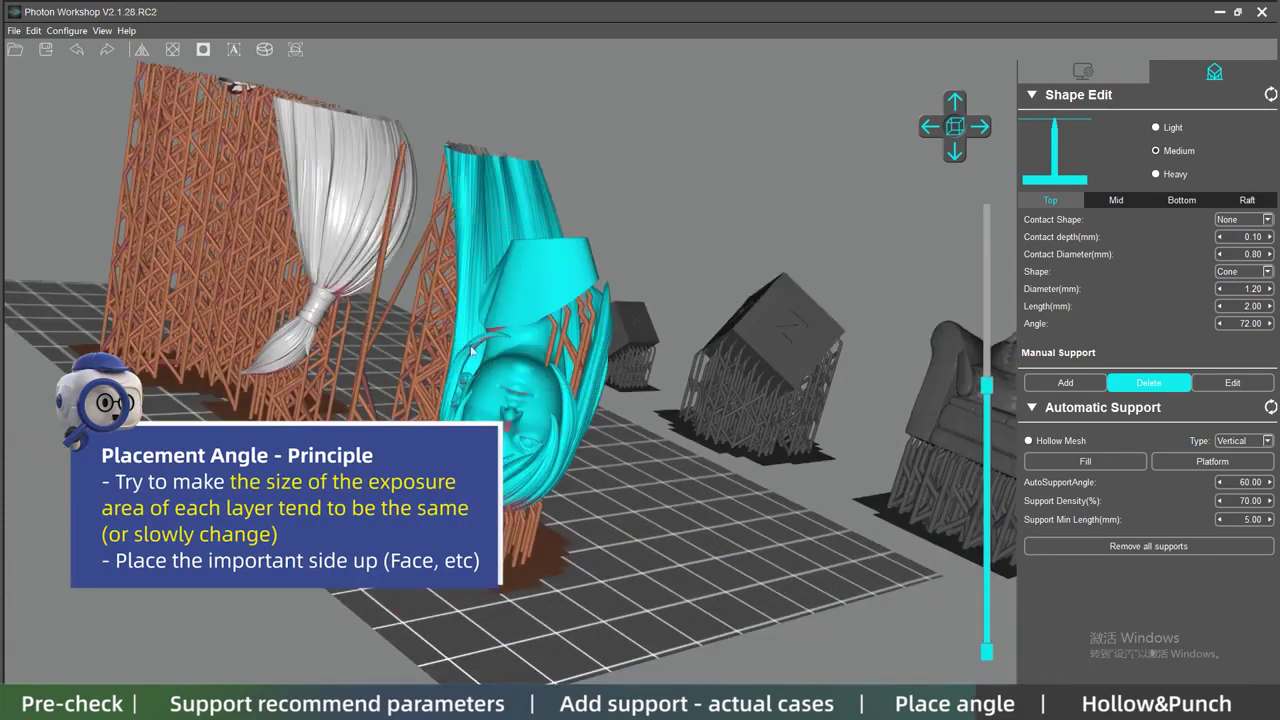
{"action": "left_click_drag", "start_coordinate": [502, 373], "coordinate": [407, 395]}
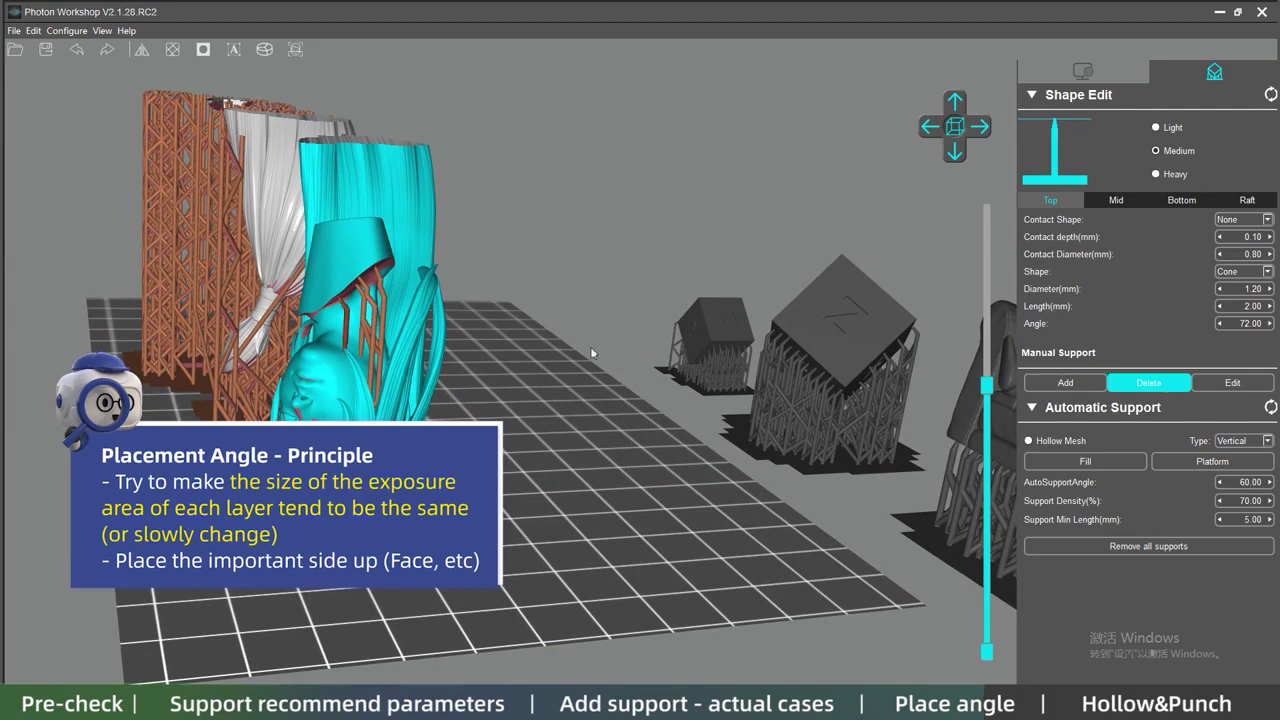
{"action": "left_click", "coordinate": [986, 333]}
{"action": "scroll", "coordinate": [690, 525], "scroll_direction": "down", "scroll_amount": 3}
{"action": "left_click_drag", "start_coordinate": [690, 525], "coordinate": [835, 508]}
{"action": "scroll", "coordinate": [551, 370], "scroll_direction": "up", "scroll_amount": 3}
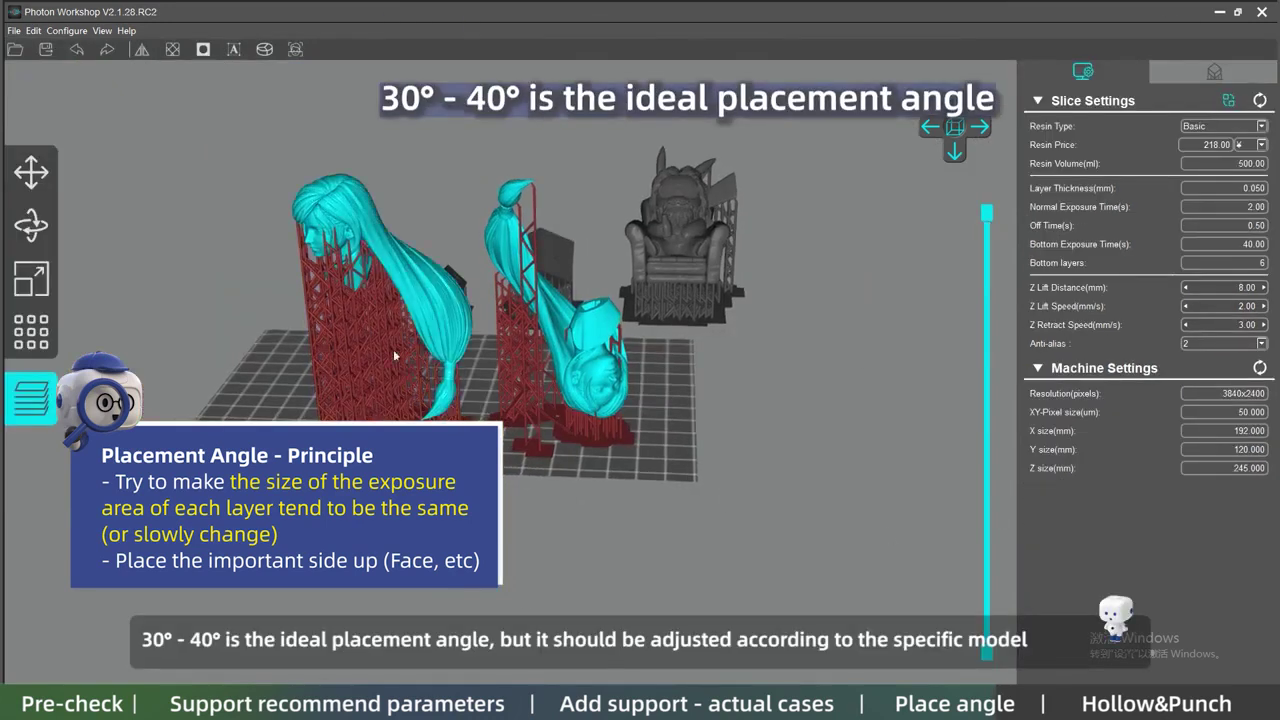
Step: Delete the upright female head together with its supports
{"action": "left_click", "coordinate": [436, 323]}
{"action": "left_click", "coordinate": [33, 30]}
{"action": "left_click", "coordinate": [60, 68]}
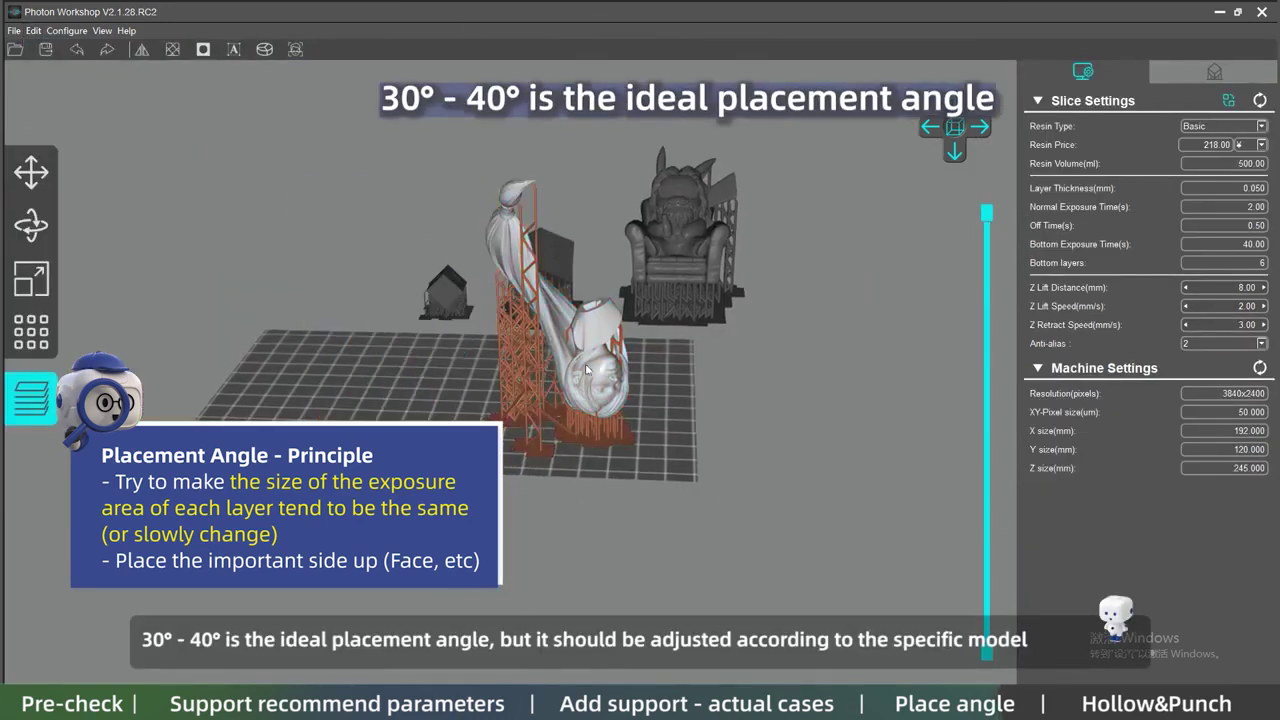
Step: Examine the supports around the upside-down head's neck, face and hair for dangling or unnecessary parts
{"action": "left_click_drag", "start_coordinate": [574, 377], "coordinate": [452, 352]}
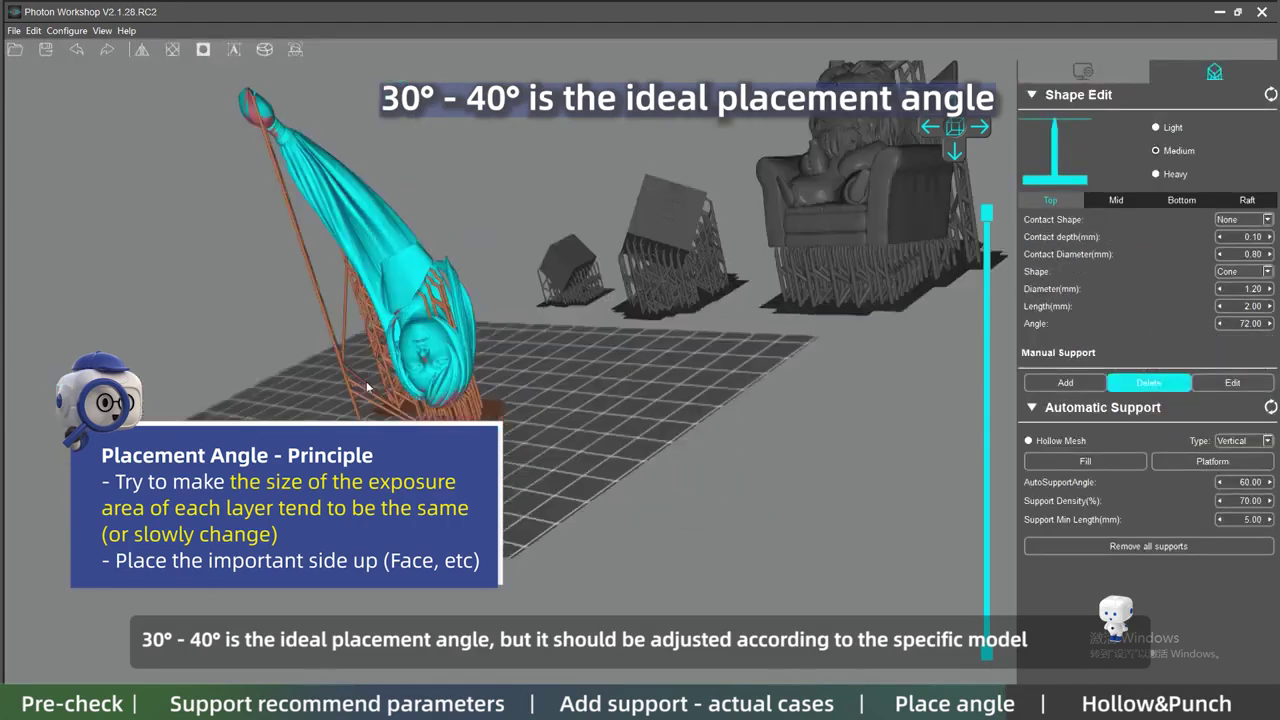
{"action": "scroll", "coordinate": [262, 242], "scroll_direction": "up", "scroll_amount": 4}
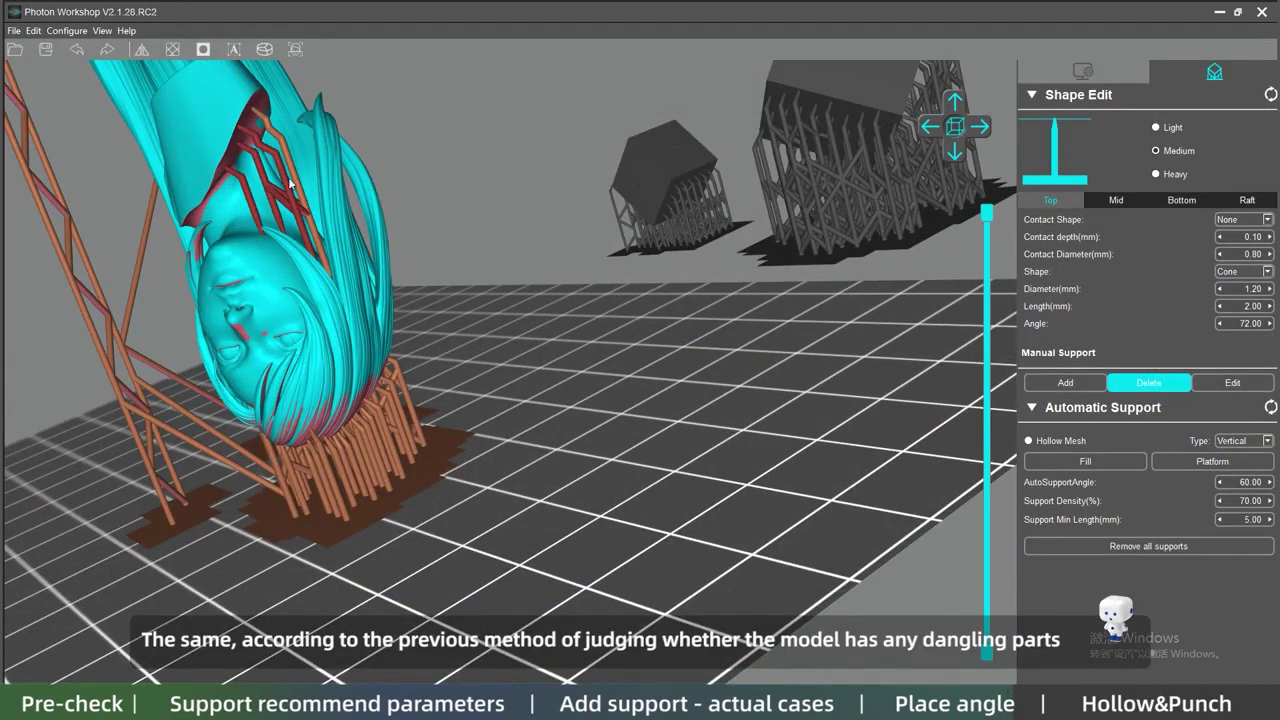
{"action": "scroll", "coordinate": [353, 382], "scroll_direction": "down", "scroll_amount": 3}
{"action": "right_click_drag", "start_coordinate": [353, 382], "coordinate": [474, 270]}
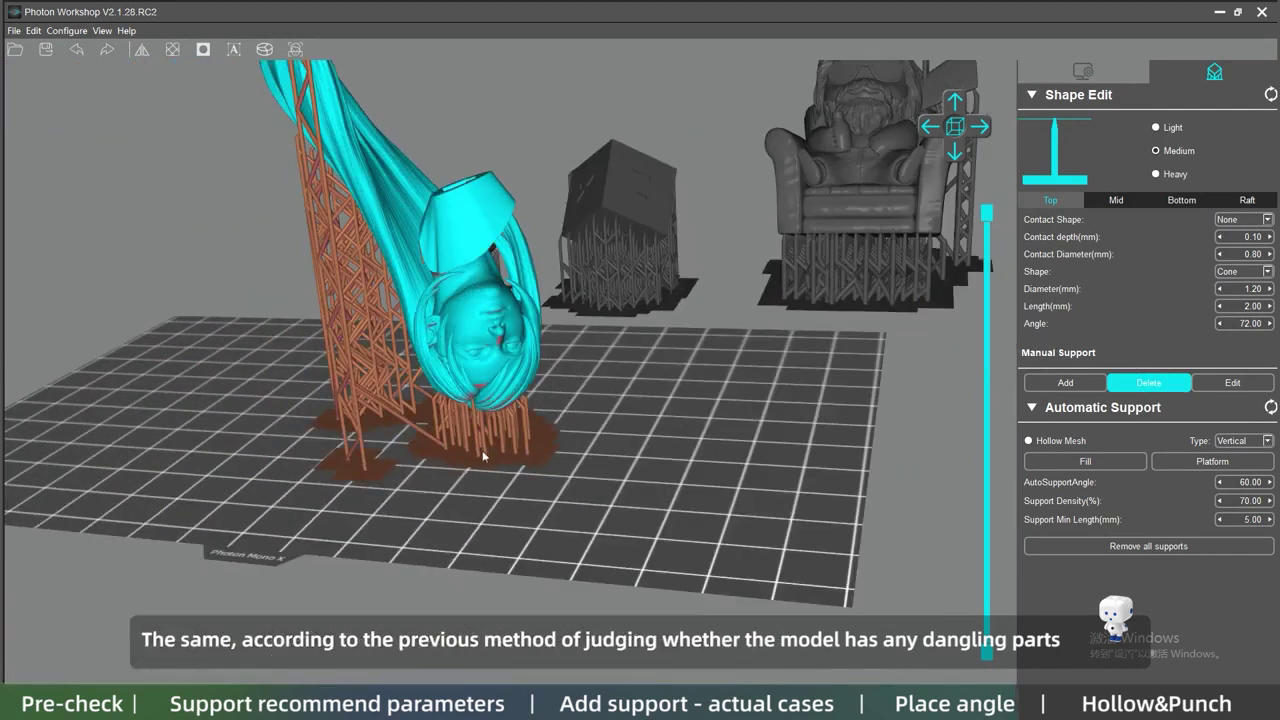
{"action": "right_click_drag", "start_coordinate": [483, 453], "coordinate": [511, 373]}
{"action": "right_click_drag", "start_coordinate": [513, 306], "coordinate": [520, 100]}
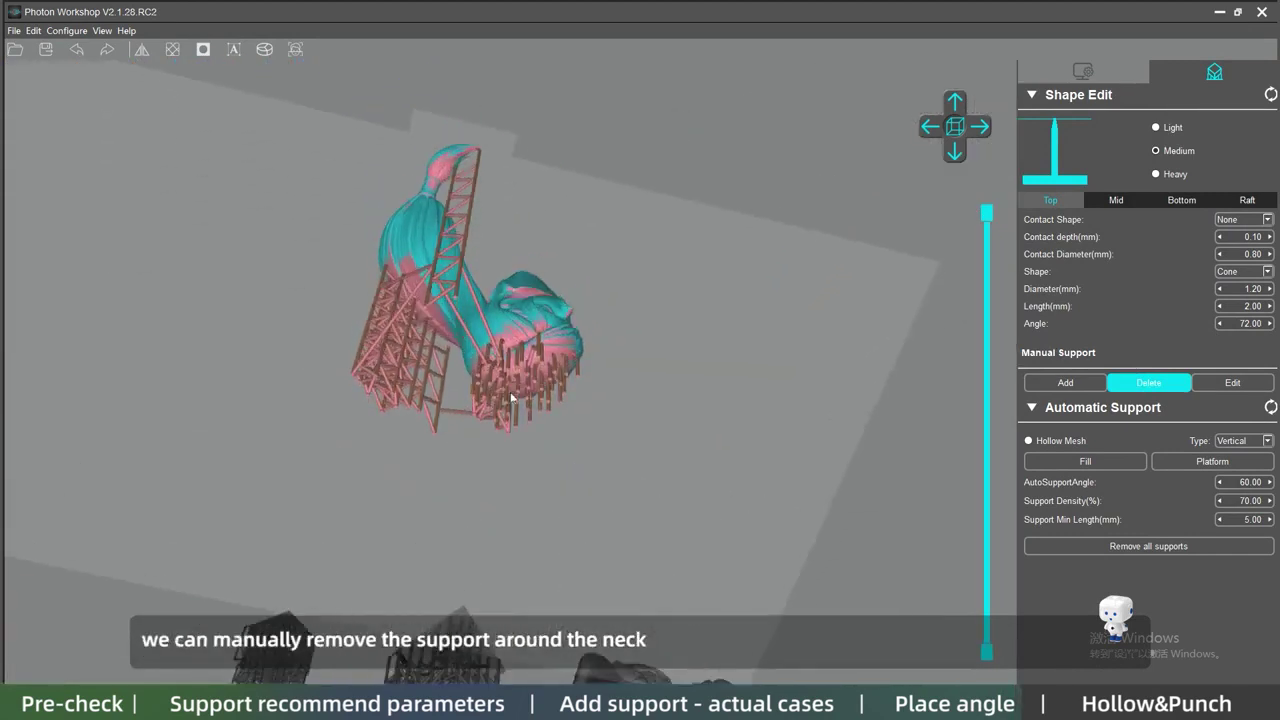
Step: Manually add several thicker Medium supports among the existing ones beneath the upside-down head's crown
{"action": "scroll", "coordinate": [511, 397], "scroll_direction": "up", "scroll_amount": 5}
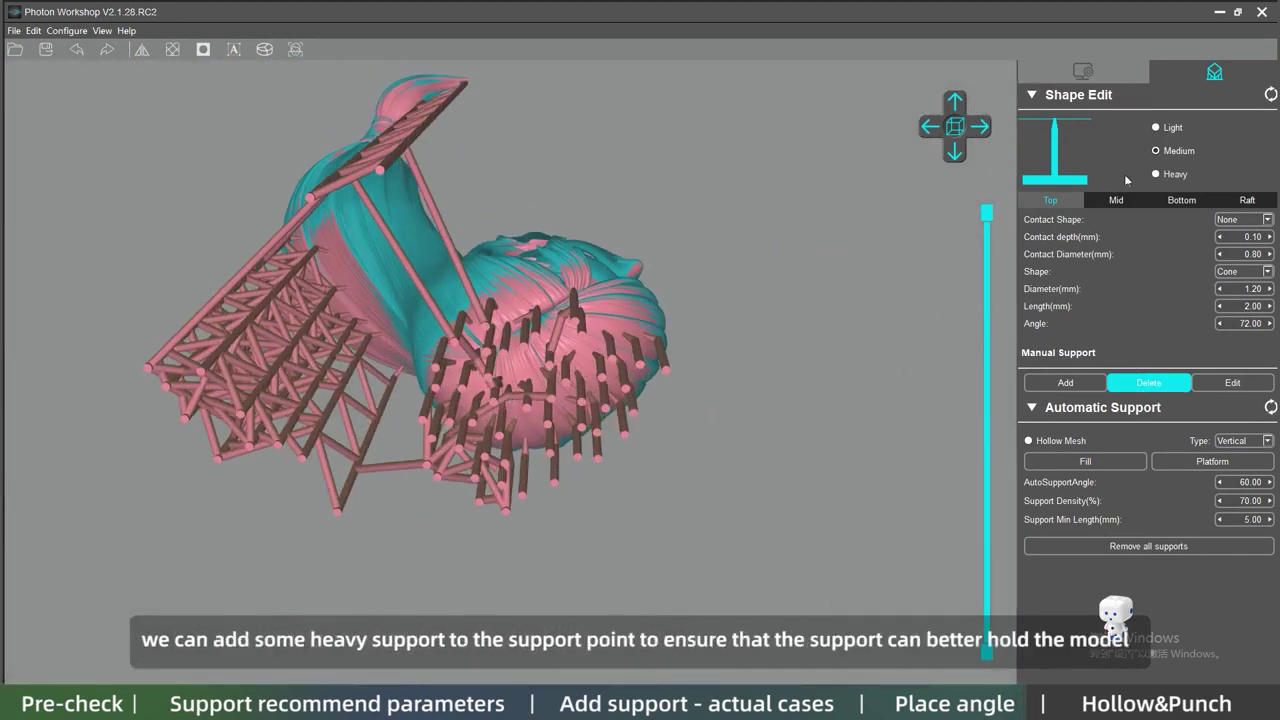
{"action": "scroll", "coordinate": [655, 294], "scroll_direction": "up", "scroll_amount": 5}
{"action": "left_click", "coordinate": [1068, 383]}
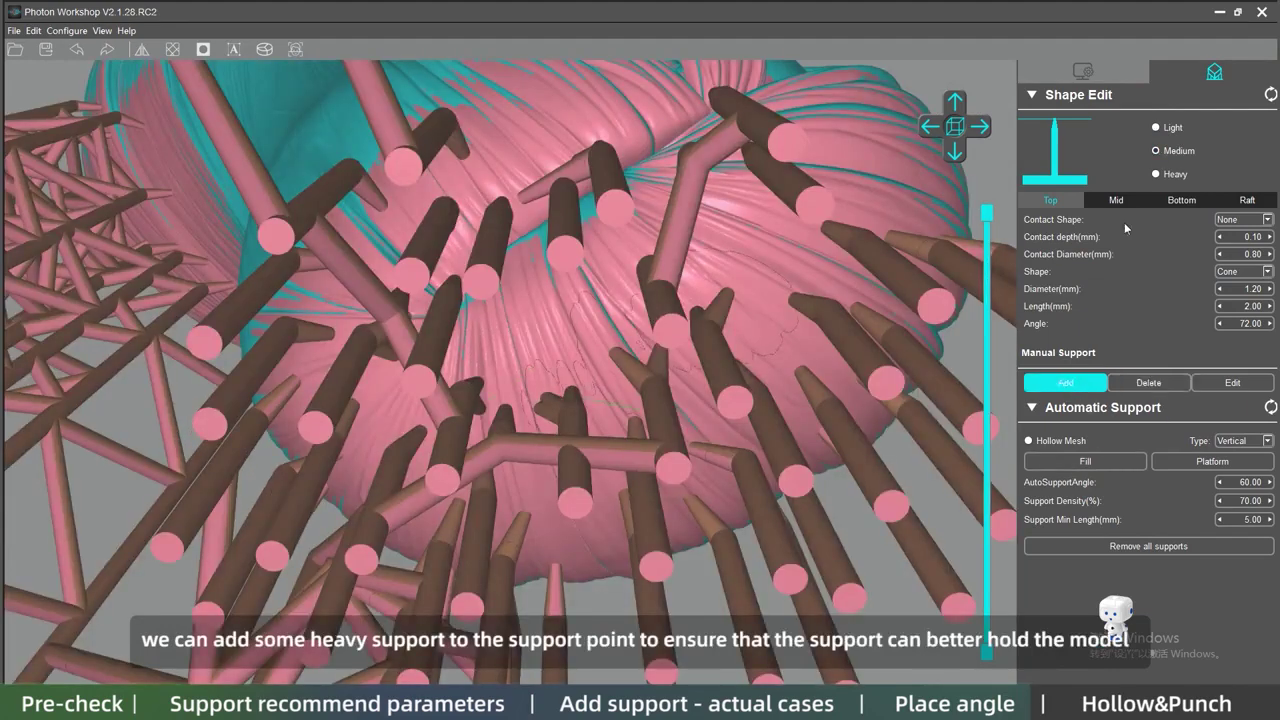
{"action": "left_click", "coordinate": [557, 339]}
{"action": "left_click", "coordinate": [398, 416]}
{"action": "left_click", "coordinate": [566, 532]}
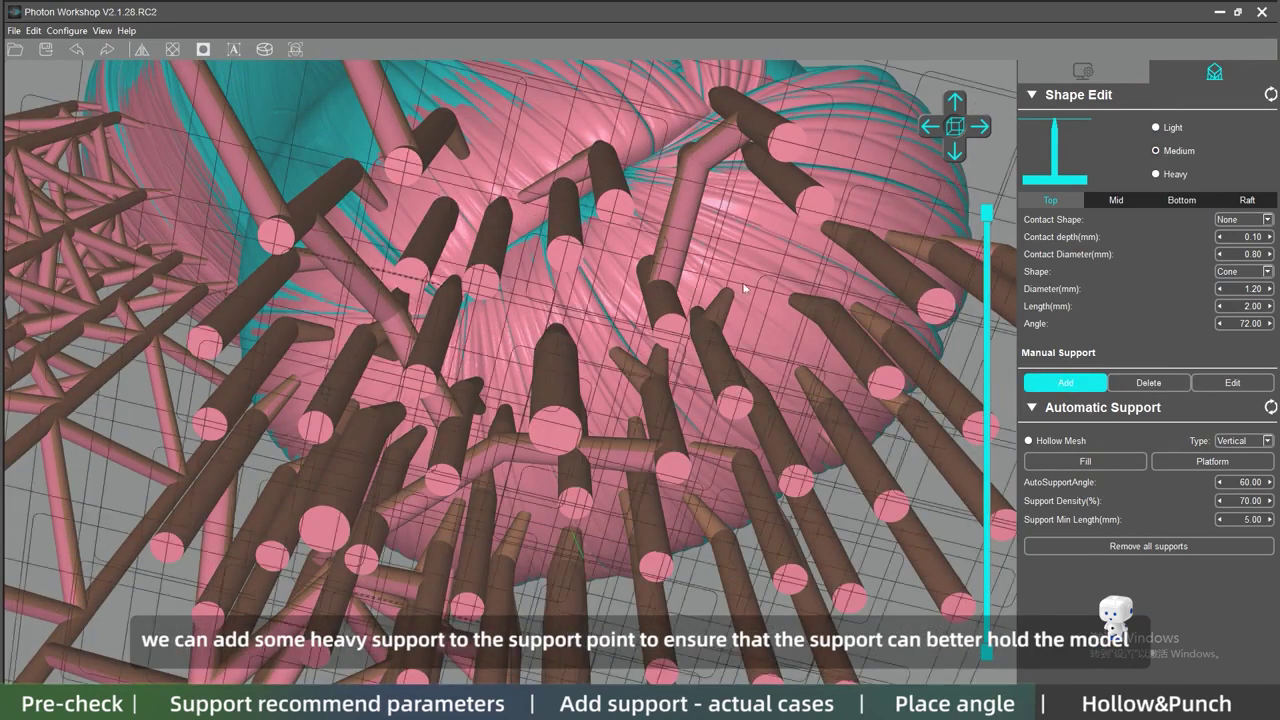
{"action": "left_click", "coordinate": [722, 134]}
{"action": "scroll", "coordinate": [606, 317], "scroll_direction": "down", "scroll_amount": 10}
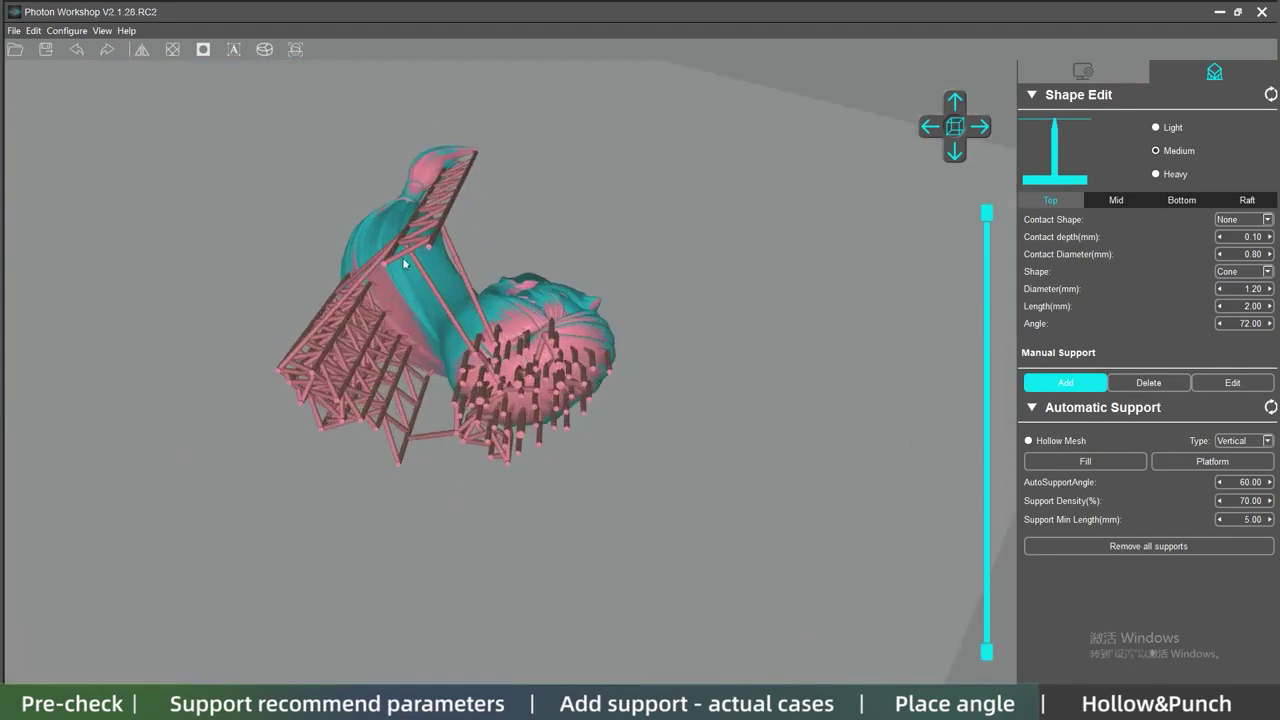
{"action": "right_click_drag", "start_coordinate": [651, 206], "coordinate": [644, 393]}
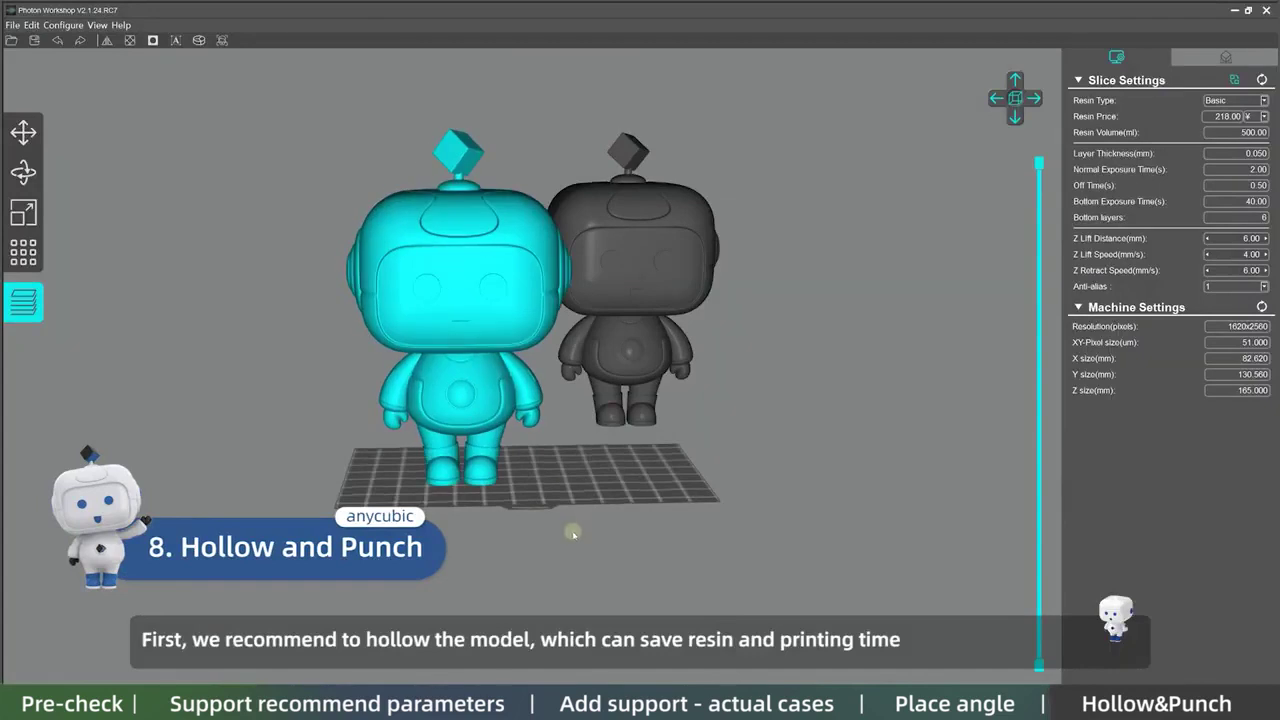
Step: Inspect the inside of the robot model's head by lowering the layer preview, then restore the full-height view
{"action": "left_click_drag", "start_coordinate": [572, 533], "coordinate": [575, 567]}
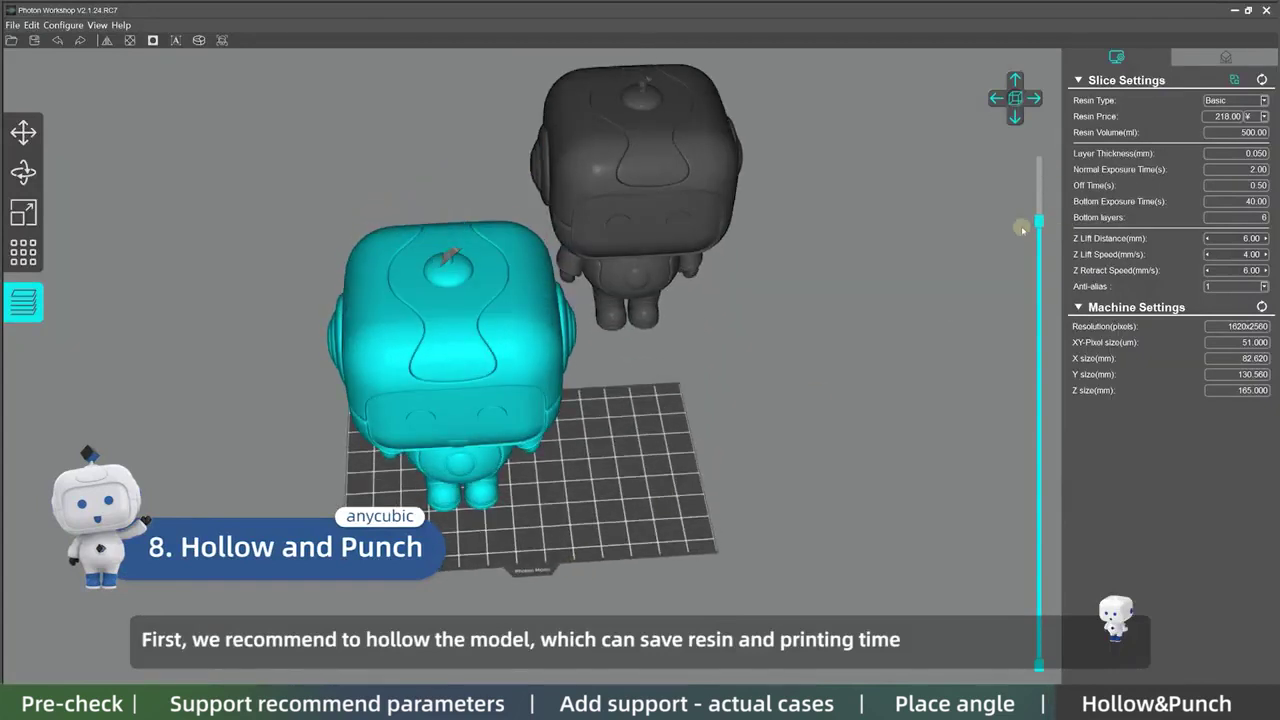
{"action": "left_click_drag", "start_coordinate": [1040, 176], "coordinate": [1040, 343]}
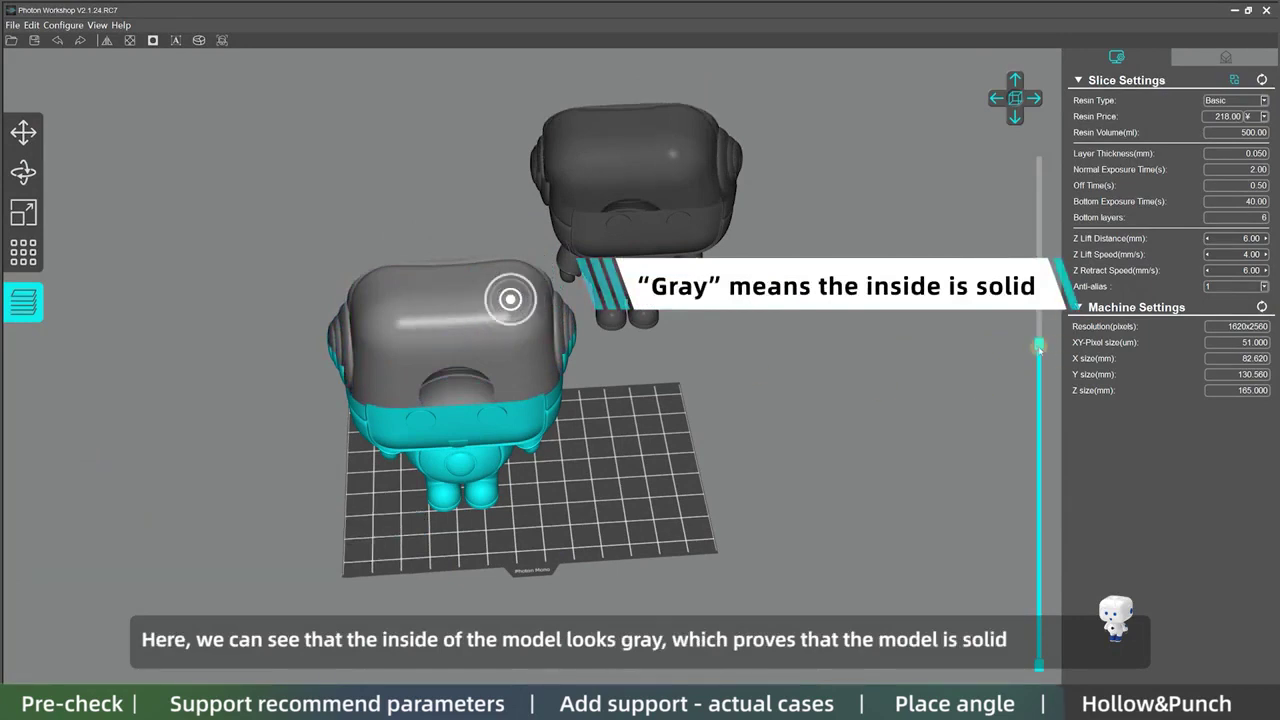
{"action": "left_click_drag", "start_coordinate": [1039, 348], "coordinate": [1040, 158]}
{"action": "right_click_drag", "start_coordinate": [814, 524], "coordinate": [826, 472]}
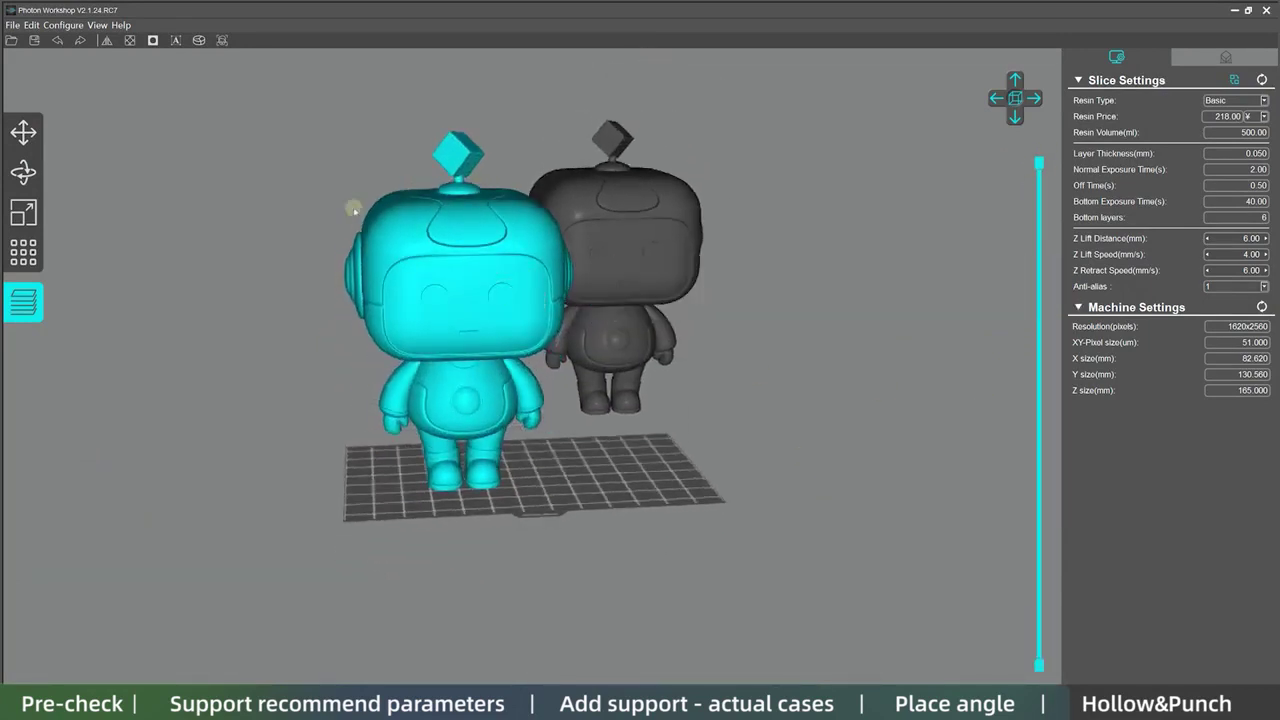
Step: Hollow the selected robot model with a 2.00 mm wall thickness and infill turned off
{"action": "left_click", "coordinate": [129, 41]}
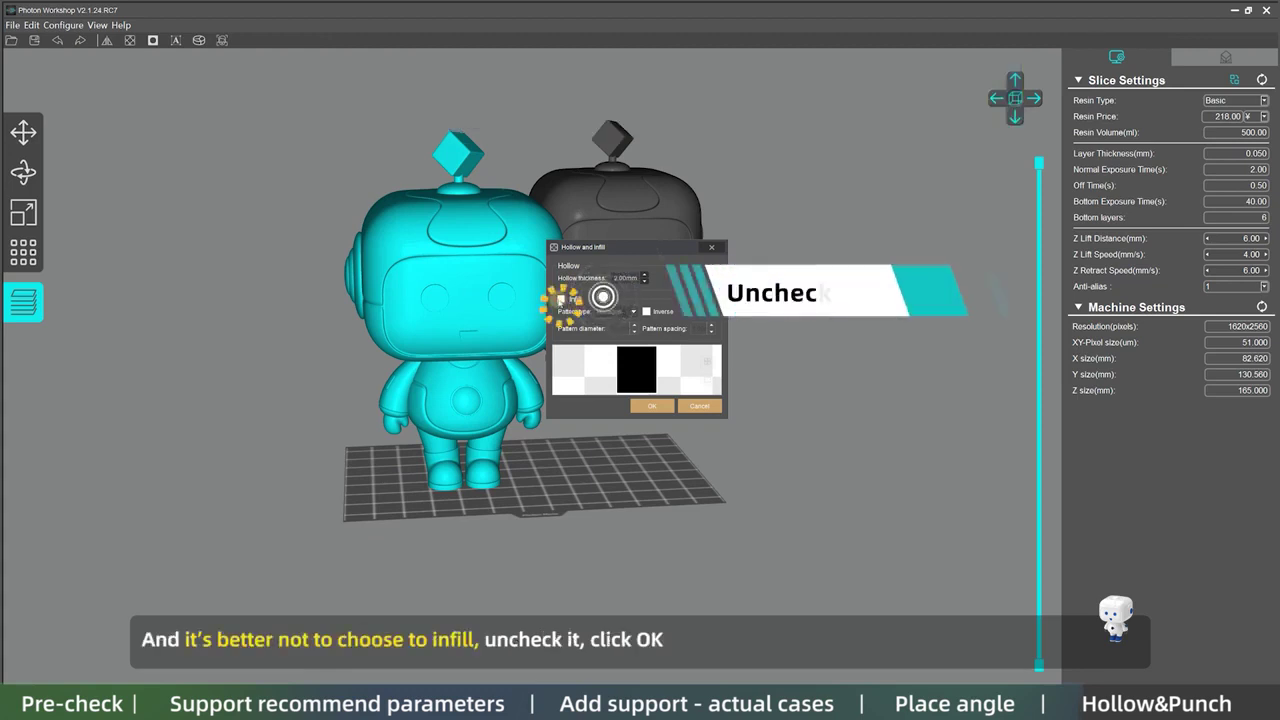
{"action": "left_click", "coordinate": [562, 299]}
{"action": "left_click", "coordinate": [561, 299]}
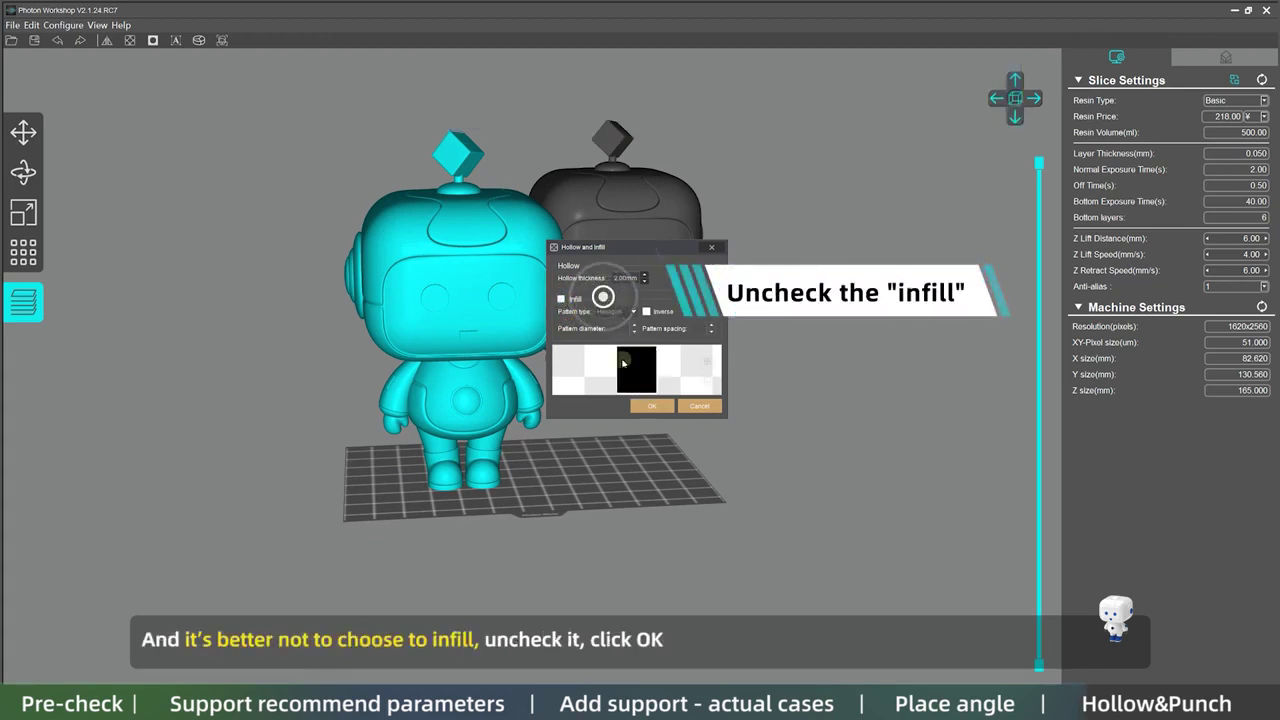
{"action": "left_click", "coordinate": [648, 406]}
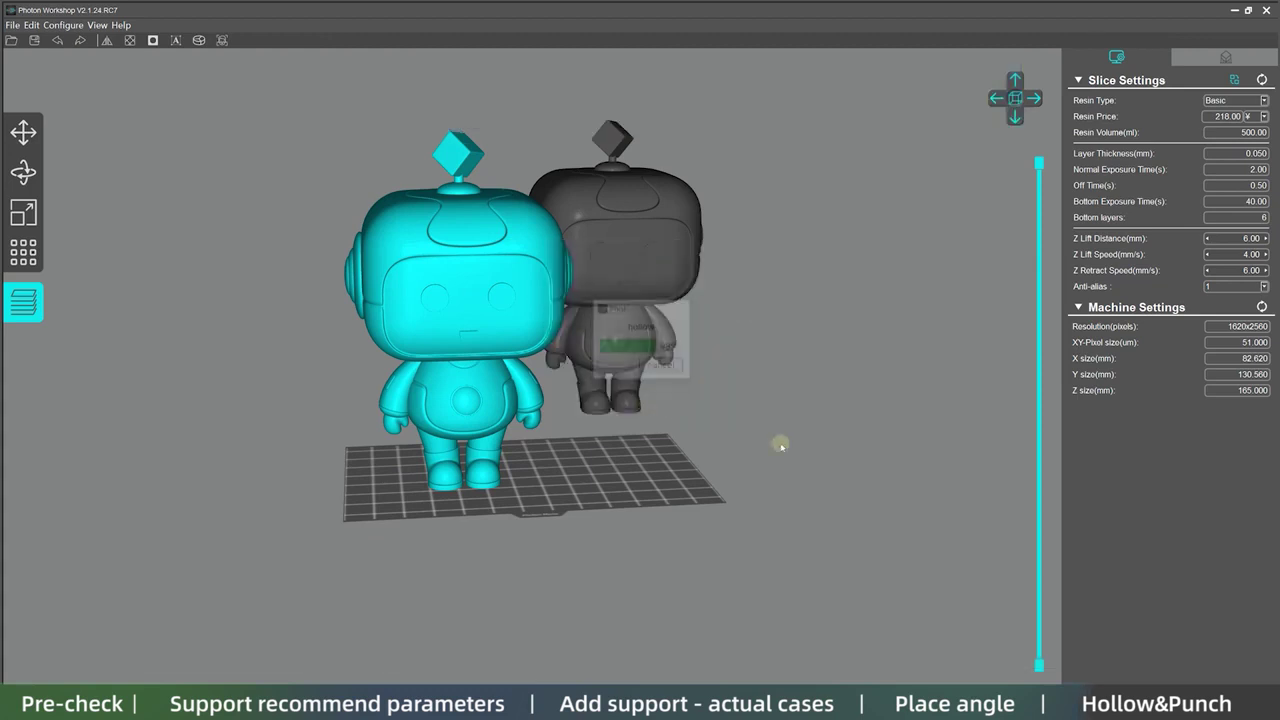
{"action": "left_click_drag", "start_coordinate": [857, 443], "coordinate": [1033, 157]}
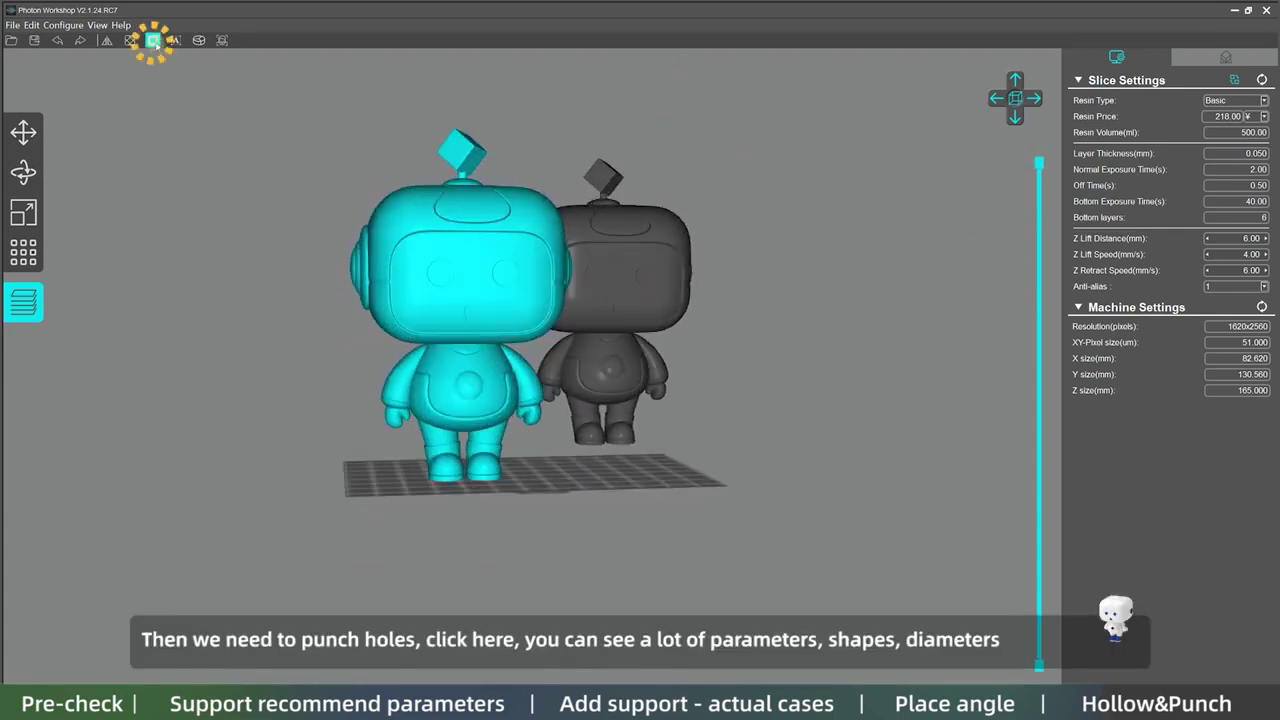
Step: Punch two circular holes in the robot's leg, one with a 1.70 mm inner extend length and one with 2.00 mm
{"action": "left_click", "coordinate": [153, 41]}
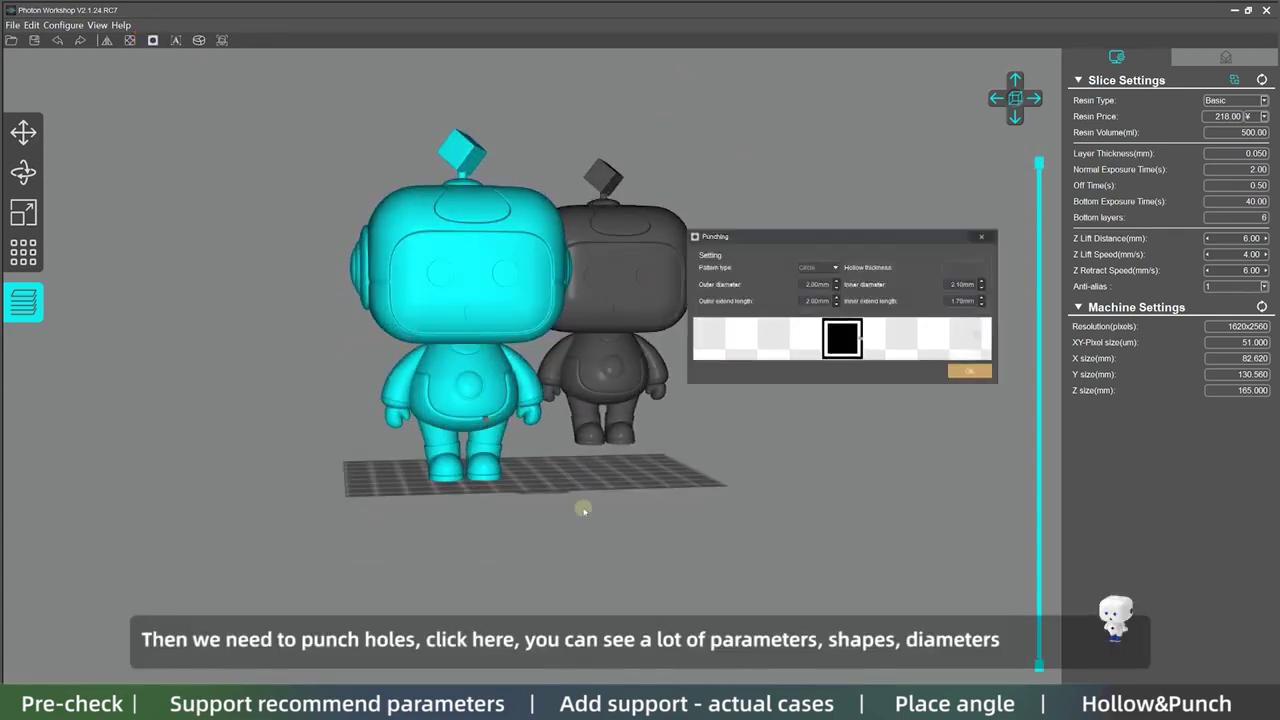
{"action": "left_click_drag", "start_coordinate": [580, 511], "coordinate": [552, 510]}
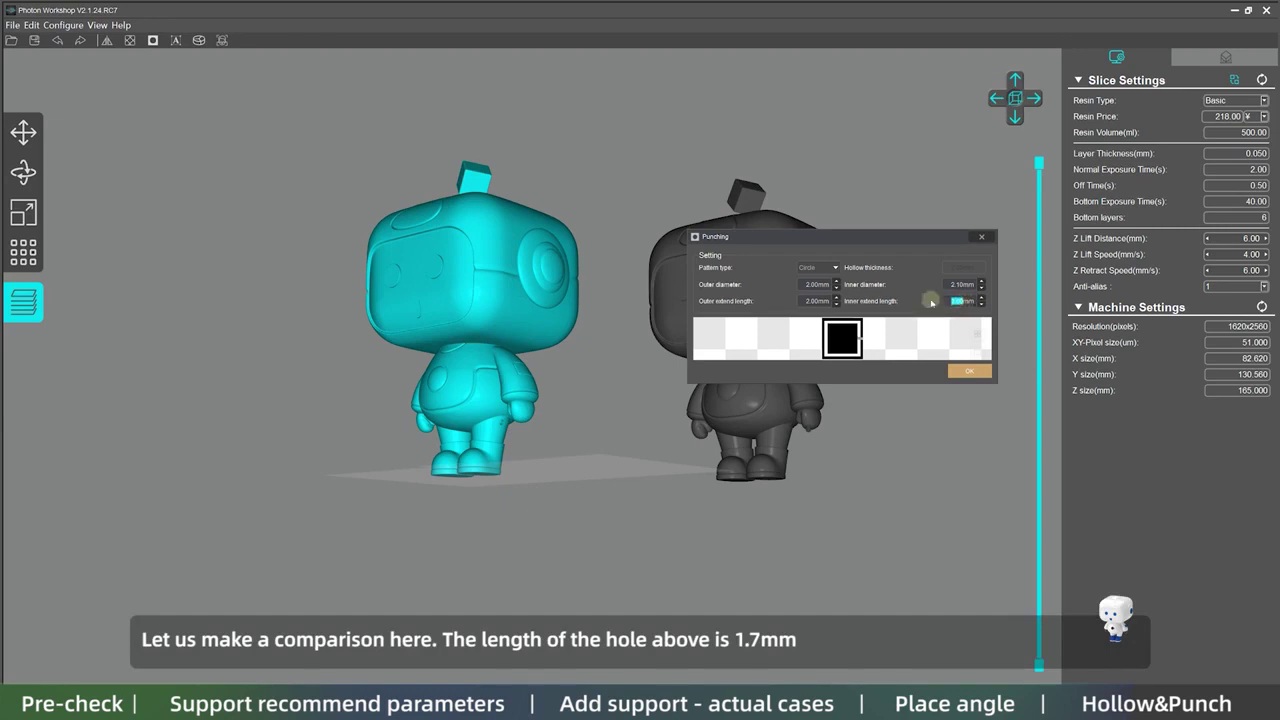
{"action": "scroll", "coordinate": [500, 412], "scroll_direction": "up", "scroll_amount": 2}
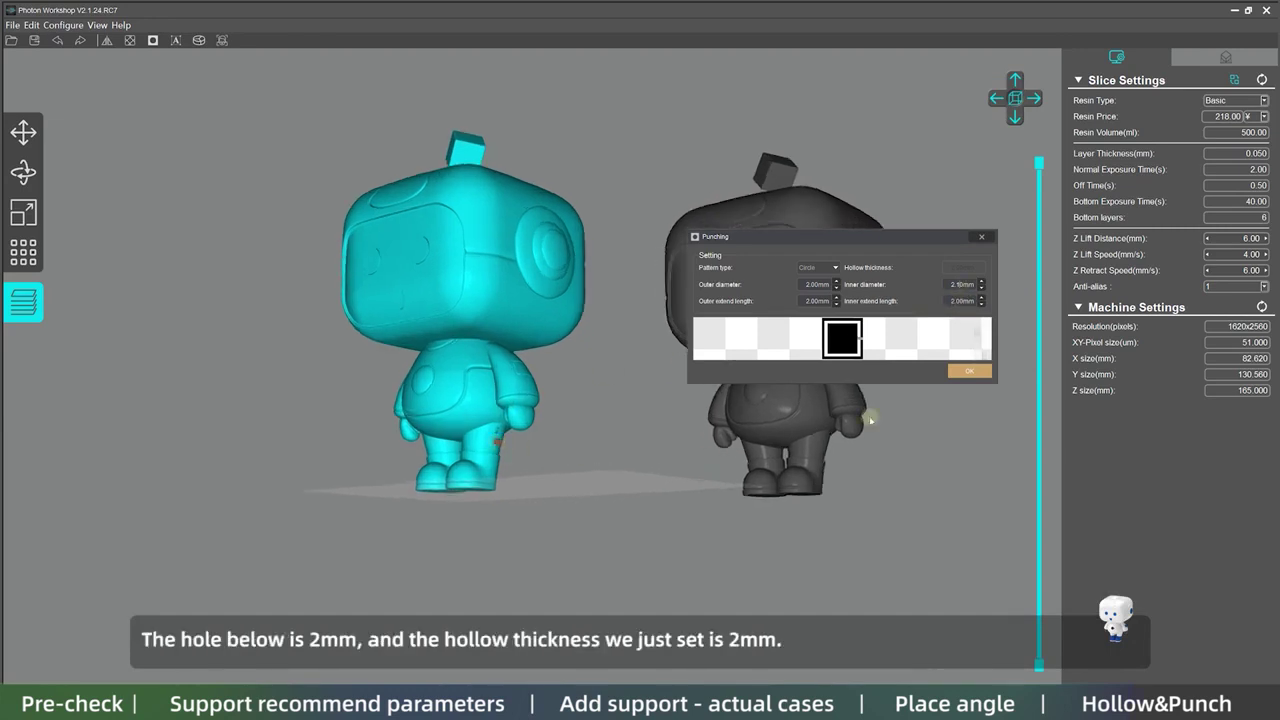
{"action": "left_click", "coordinate": [975, 371]}
Step: Examine the two punched holes on the robot's leg up close to check whether each penetrates the wall
{"action": "scroll", "coordinate": [503, 546], "scroll_direction": "up", "scroll_amount": 5}
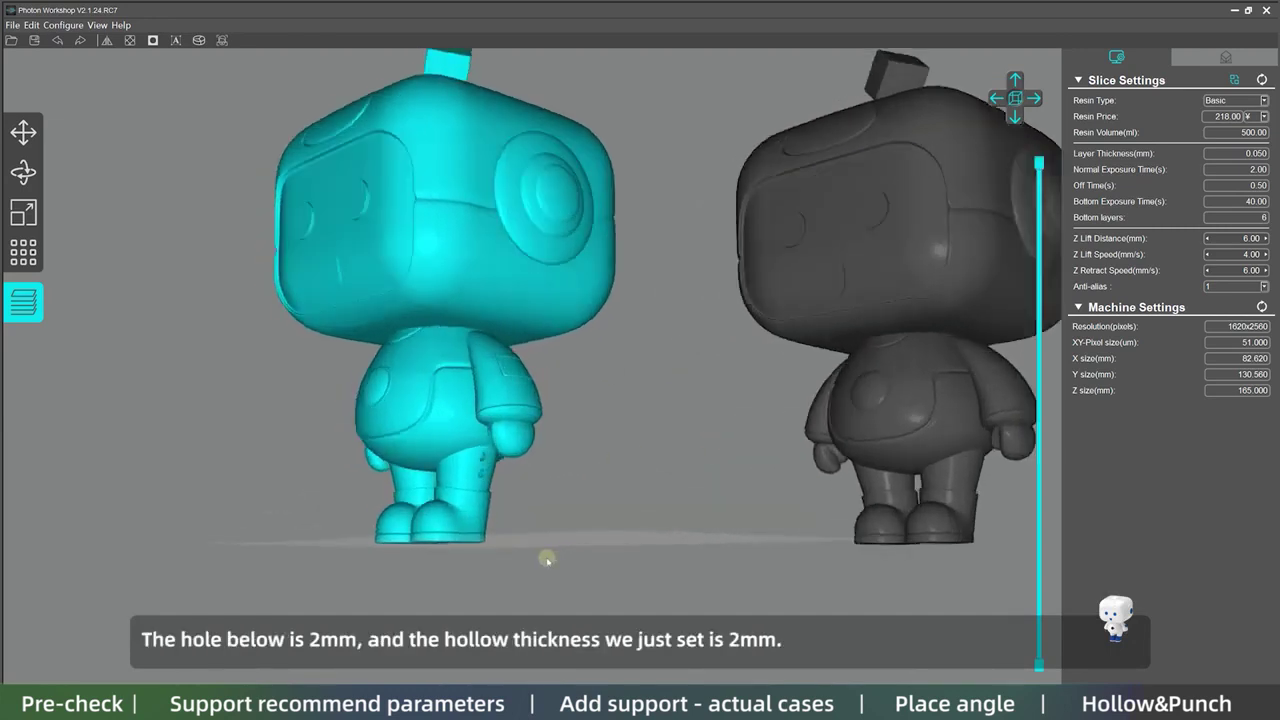
{"action": "scroll", "coordinate": [535, 565], "scroll_direction": "up", "scroll_amount": 5}
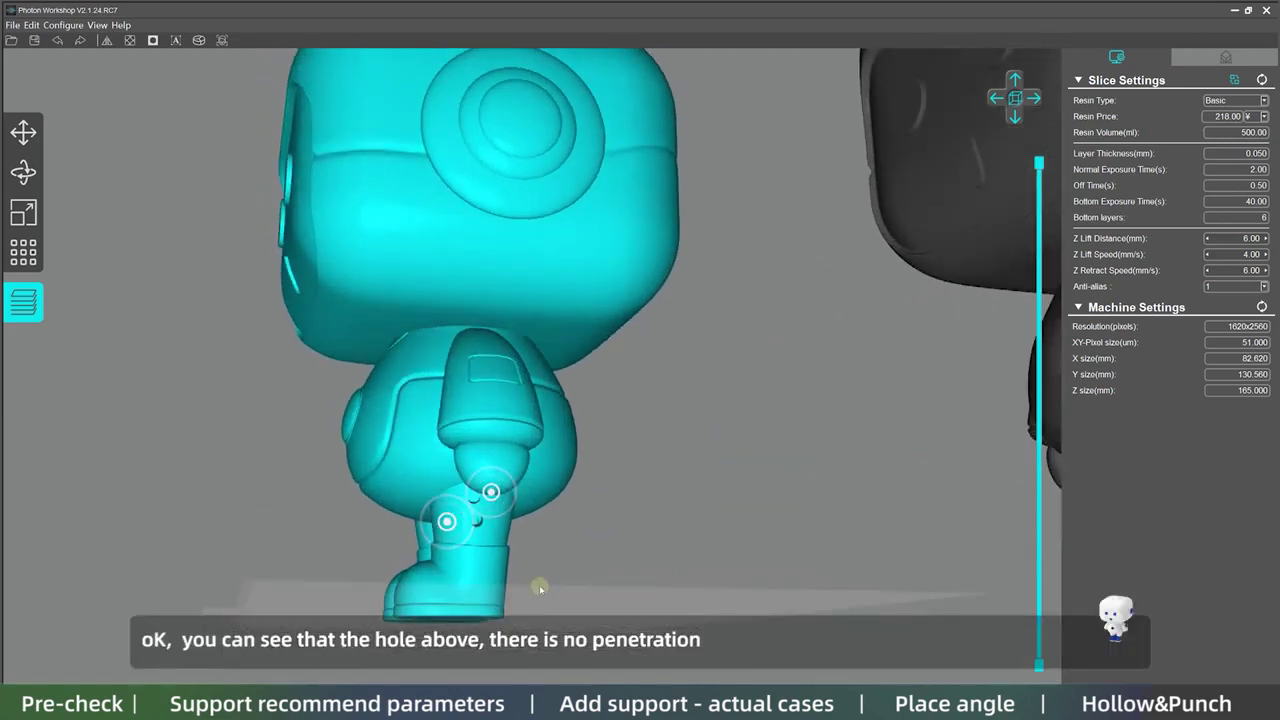
{"action": "scroll", "coordinate": [538, 590], "scroll_direction": "up", "scroll_amount": 3}
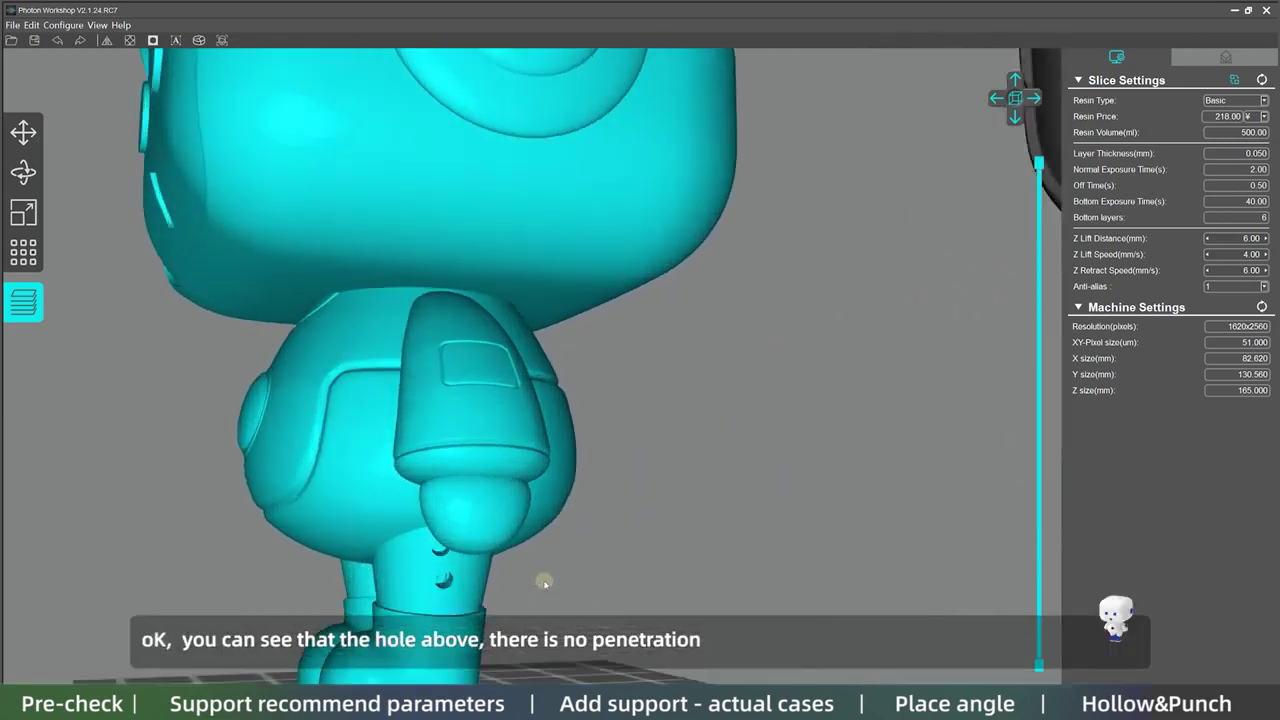
{"action": "right_click_drag", "start_coordinate": [538, 588], "coordinate": [566, 584]}
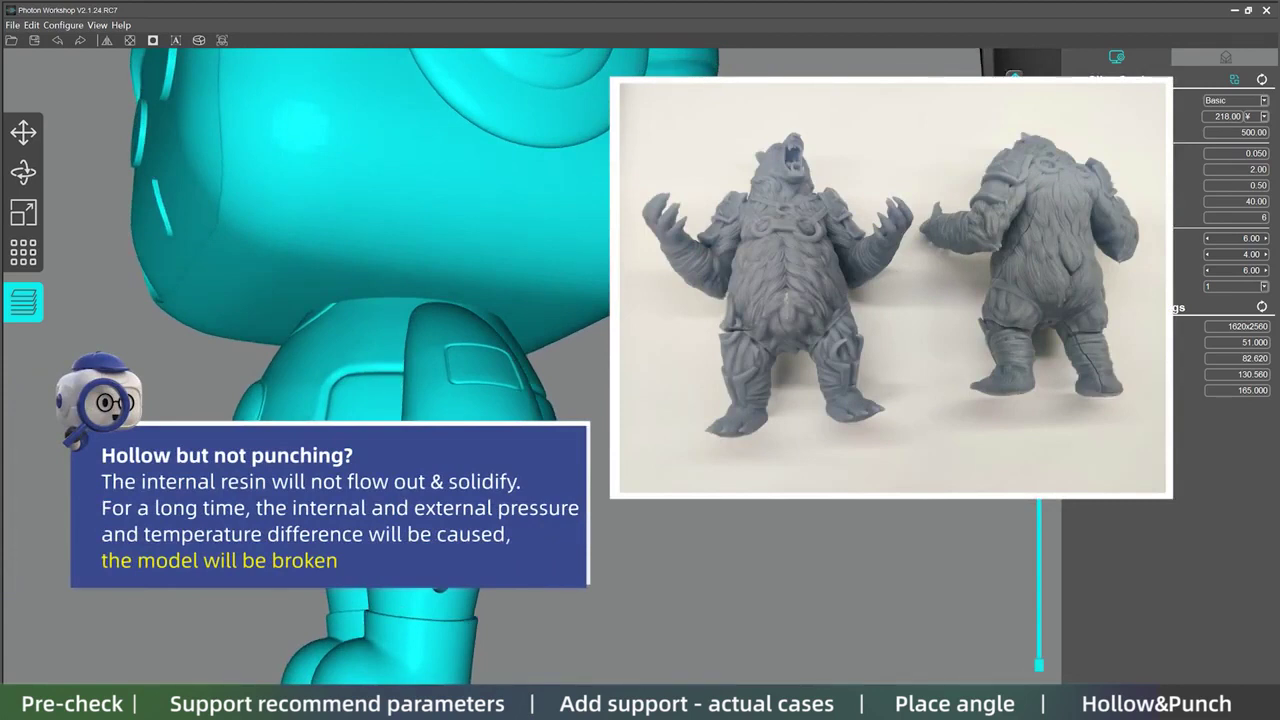
Step: Reposition the two robot models and select the one standing on the build plate
{"action": "scroll", "coordinate": [530, 366], "scroll_direction": "down", "scroll_amount": 5}
{"action": "right_click_drag", "start_coordinate": [470, 530], "coordinate": [574, 611]}
{"action": "left_click_drag", "start_coordinate": [575, 612], "coordinate": [580, 614]}
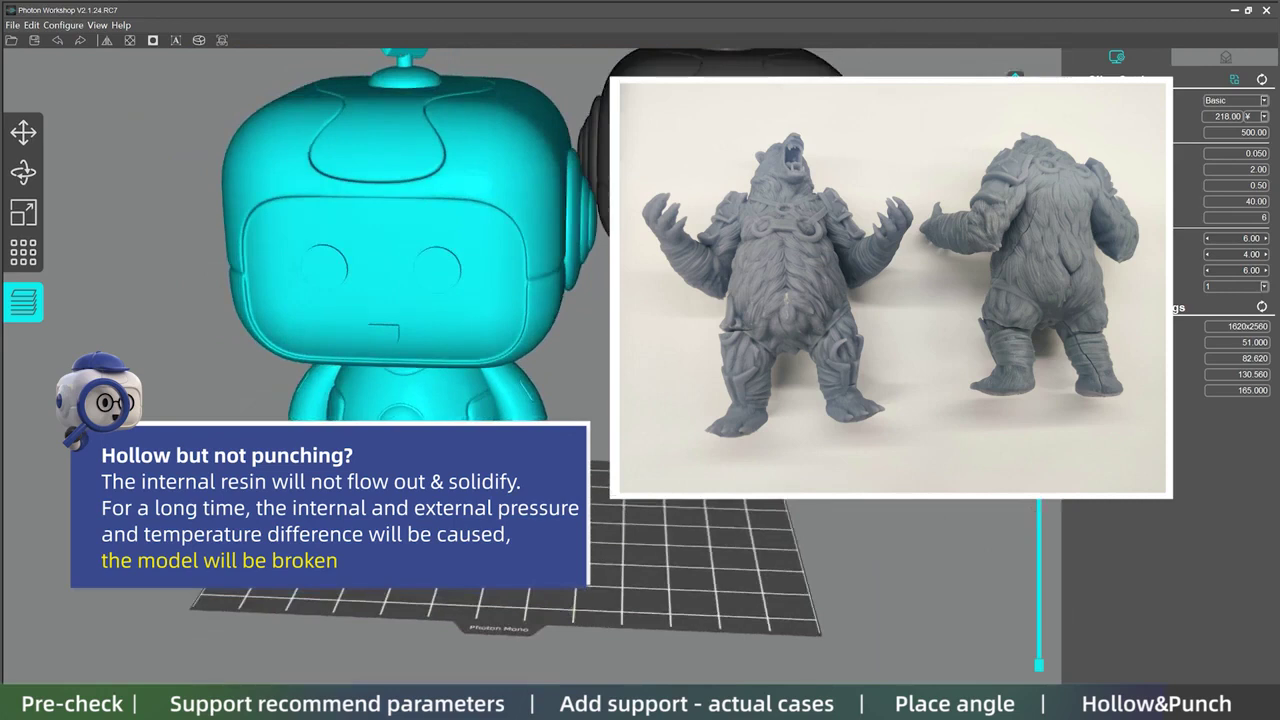
{"action": "left_click", "coordinate": [606, 180]}
{"action": "left_click_drag", "start_coordinate": [700, 200], "coordinate": [688, 268]}
{"action": "scroll", "coordinate": [530, 360], "scroll_direction": "down", "scroll_amount": 1}
{"action": "left_click", "coordinate": [474, 280]}
{"action": "left_click_drag", "start_coordinate": [452, 288], "coordinate": [364, 287]}
{"action": "left_click", "coordinate": [570, 280]}
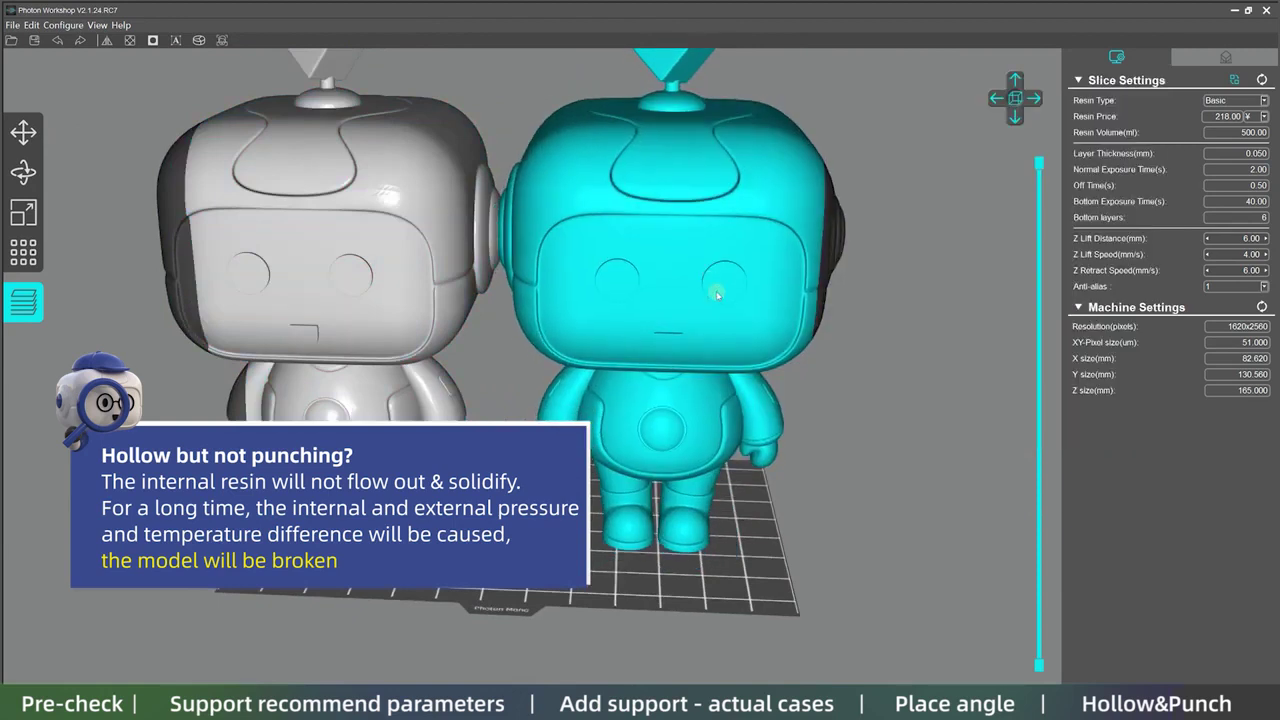
{"action": "left_click", "coordinate": [438, 258]}
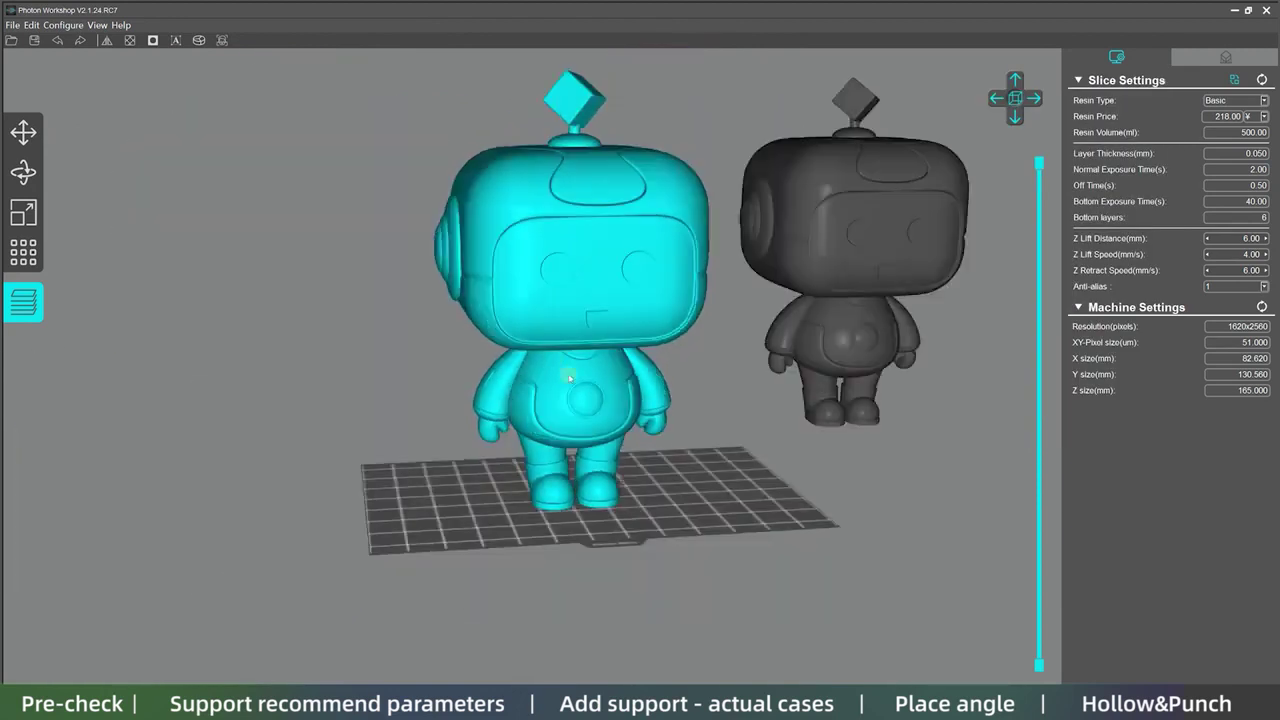
Step: Generate automatic fill supports for the hollowed robot with Hollow Mesh enabled, a 30.00 AutoSupportAngle and 30.00% support density
{"action": "right_click_drag", "start_coordinate": [609, 416], "coordinate": [603, 427]}
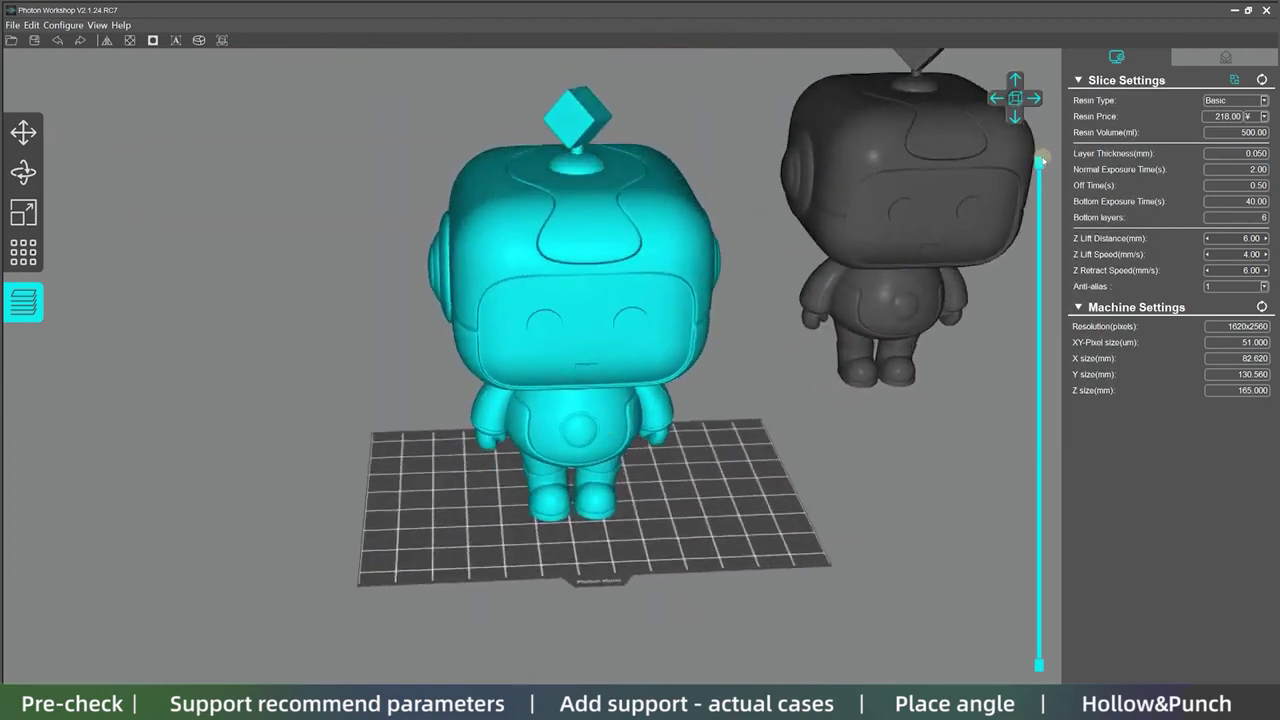
{"action": "left_click_drag", "start_coordinate": [1042, 159], "coordinate": [1037, 119]}
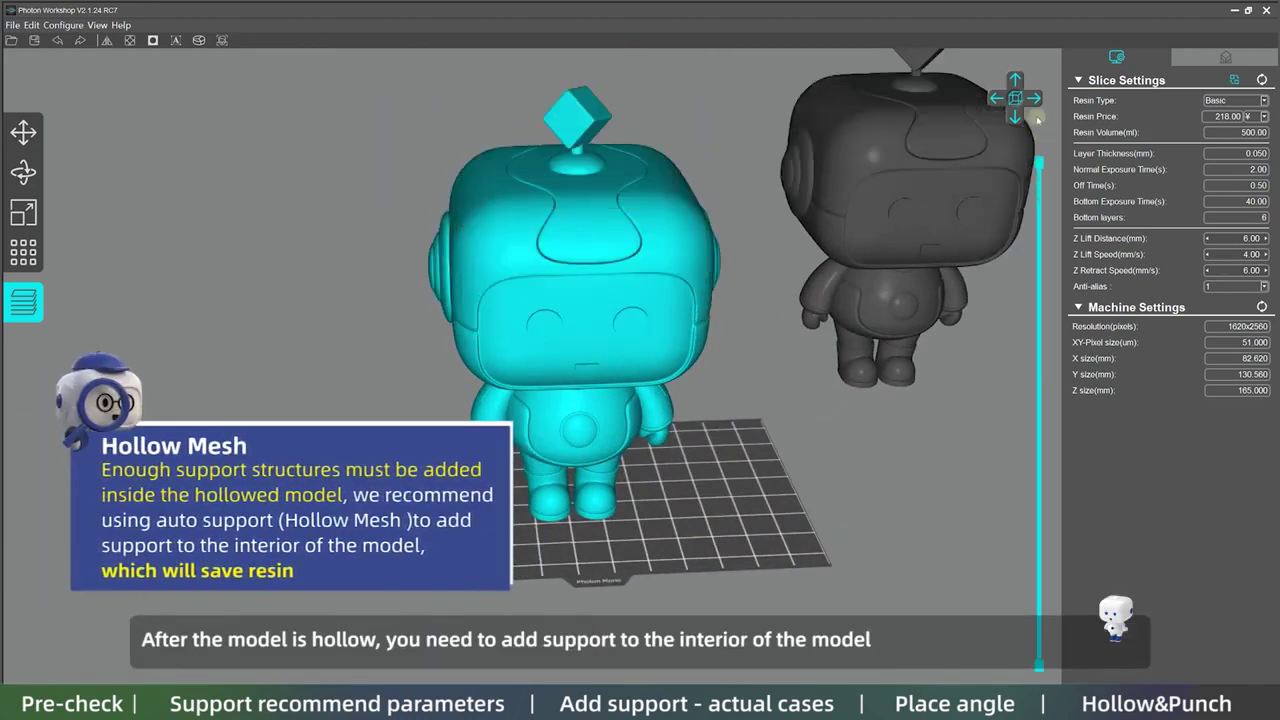
{"action": "left_click", "coordinate": [1222, 61]}
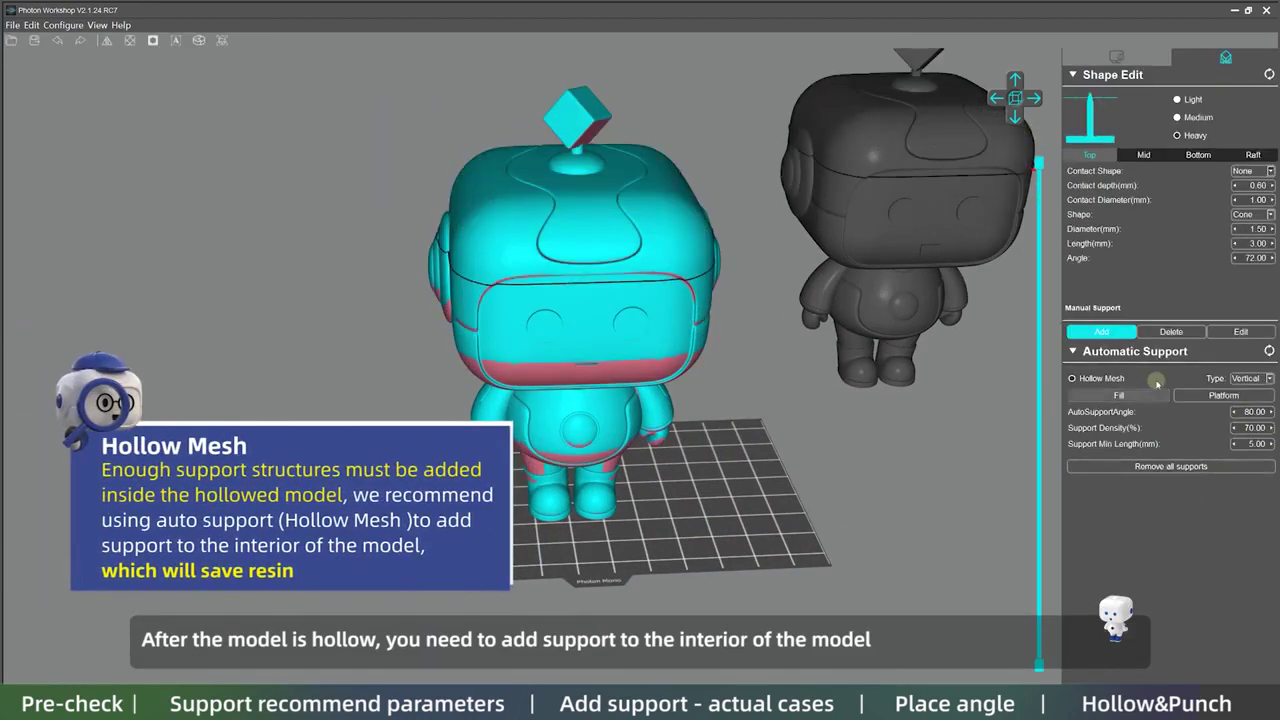
{"action": "left_click", "coordinate": [1072, 378]}
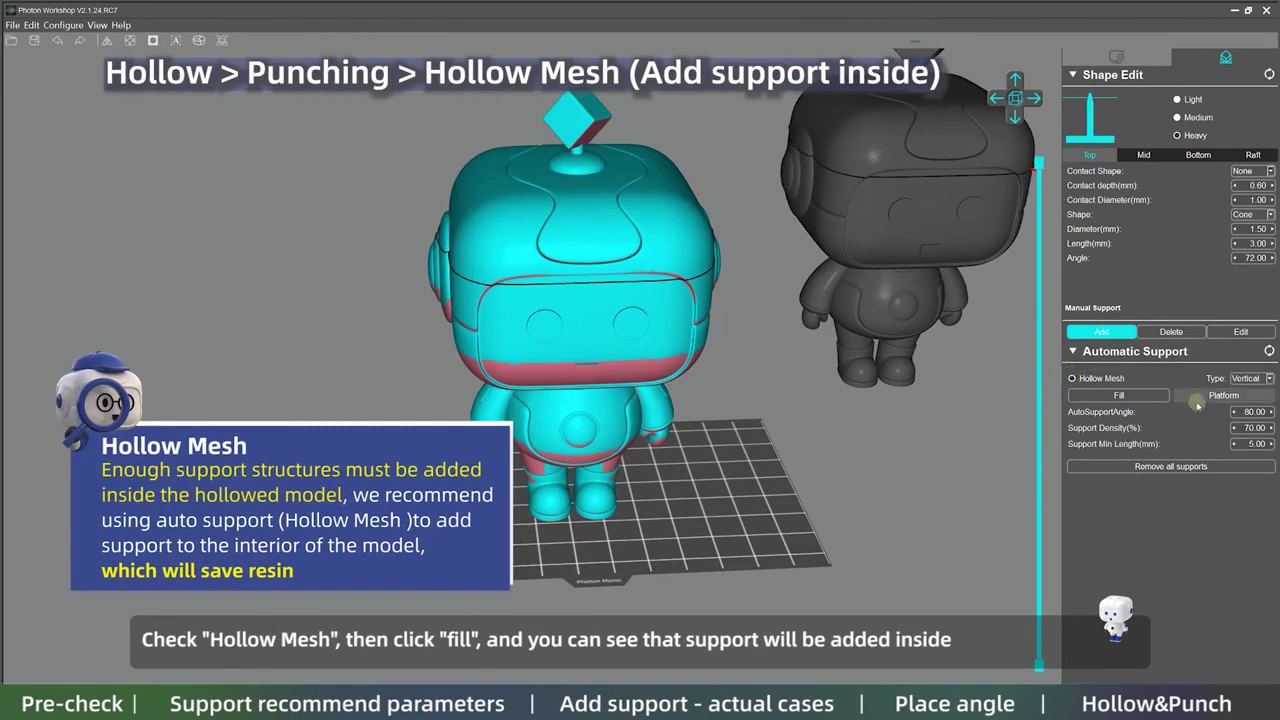
{"action": "left_click", "coordinate": [1093, 396]}
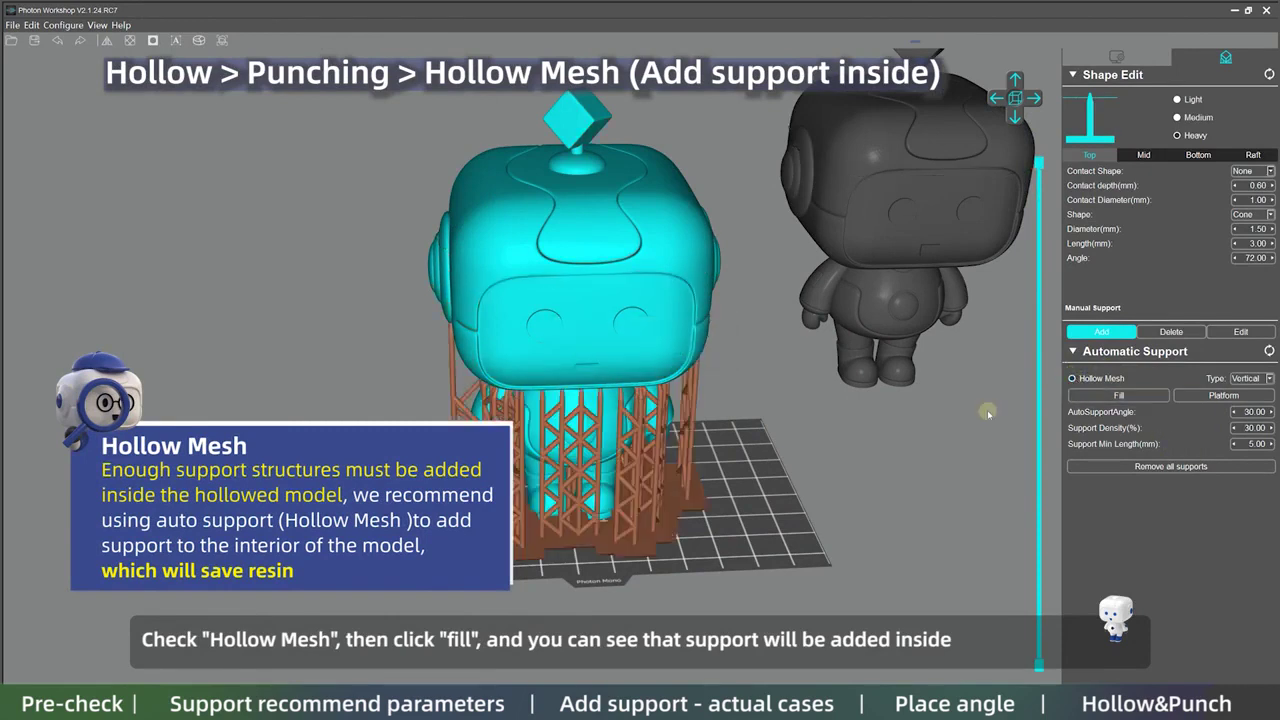
{"action": "right_click_drag", "start_coordinate": [986, 413], "coordinate": [983, 455]}
{"action": "mouse_move", "coordinate": [1039, 165]}
{"action": "left_mouse_down"}
{"action": "mouse_move", "coordinate": [1042, 372]}
{"action": "mouse_move", "coordinate": [1040, 162]}
{"action": "left_mouse_up"}
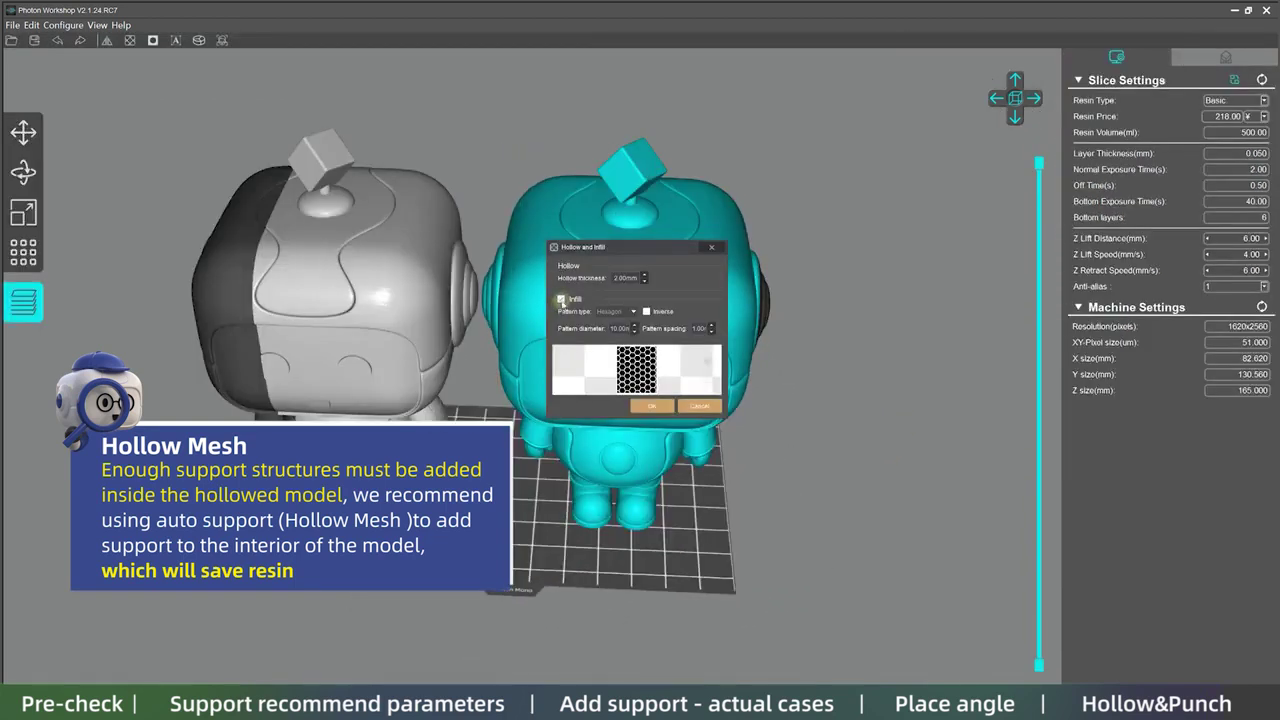
Step: Hollow the selected robot with a 2.00 mm thickness and Hexagon infill, and lower the layer preview to inspect its interior
{"action": "left_click", "coordinate": [651, 405]}
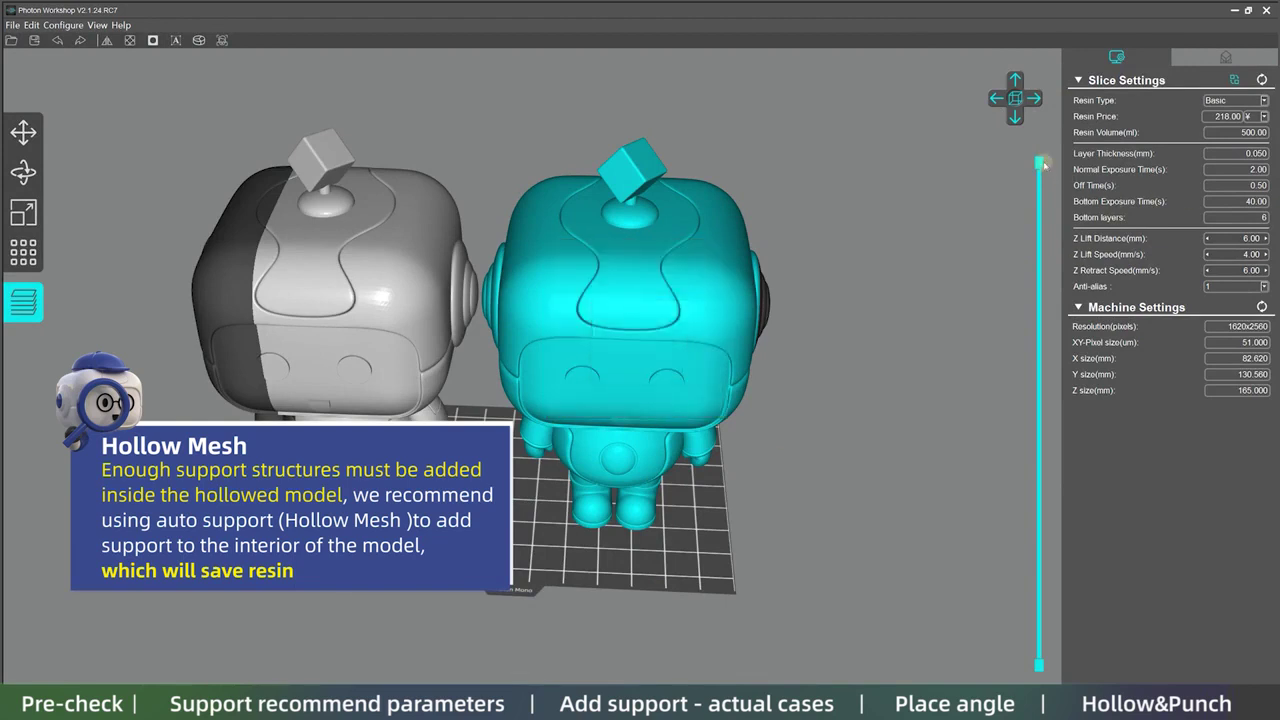
{"action": "left_click_drag", "start_coordinate": [1035, 218], "coordinate": [1040, 354]}
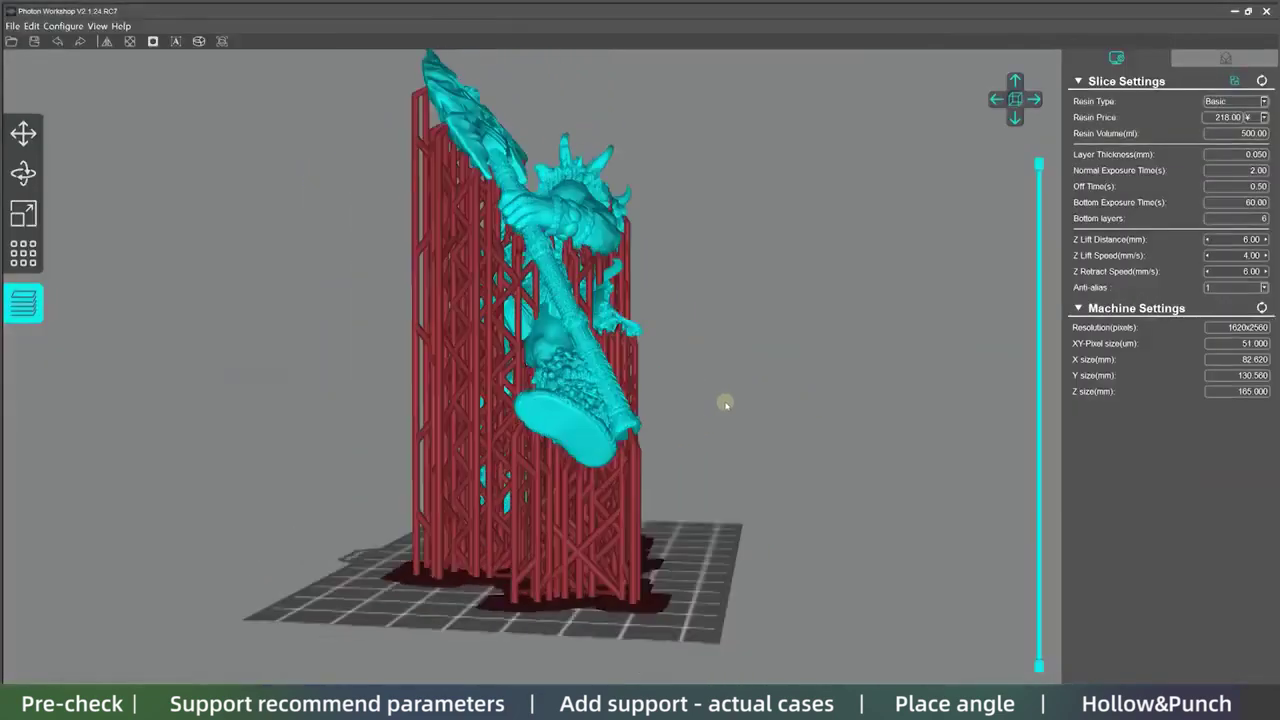
Step: Save the supported axe warrior model as the scene file AXE on the G: drive
{"action": "left_click_drag", "start_coordinate": [729, 406], "coordinate": [749, 519]}
{"action": "left_click", "coordinate": [12, 26]}
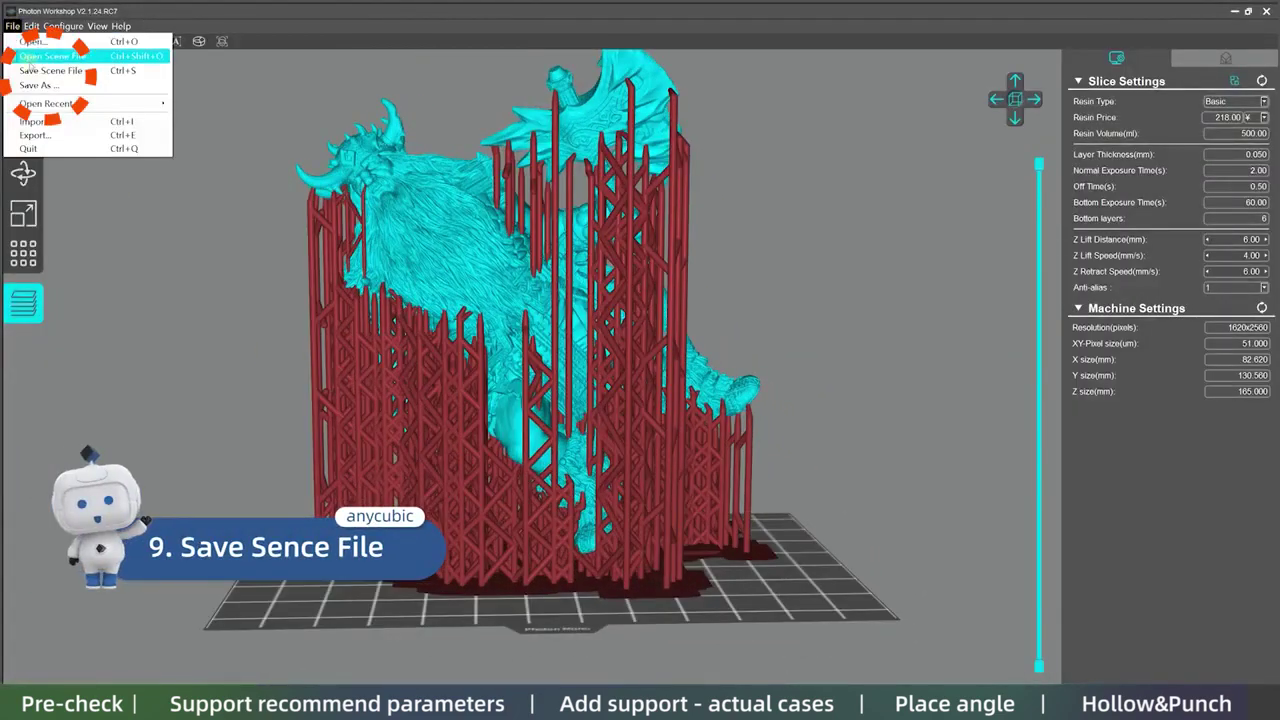
{"action": "left_click", "coordinate": [45, 71]}
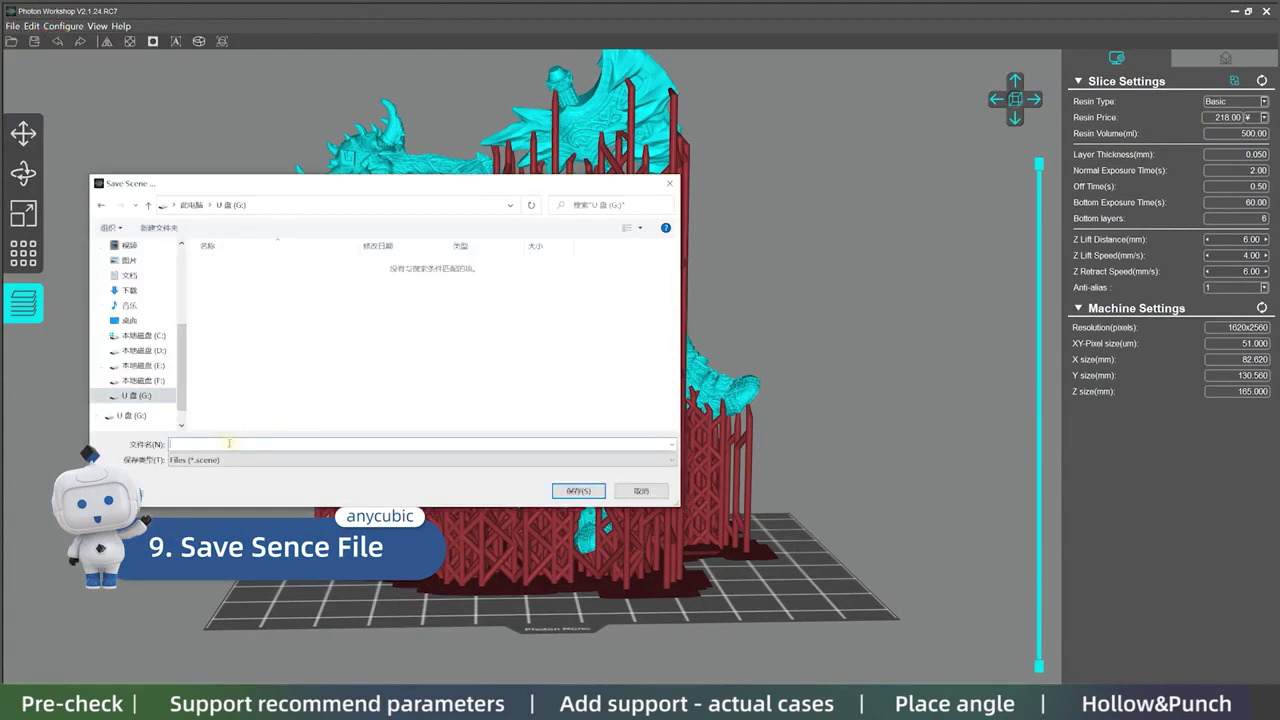
{"action": "type", "text": "1"}
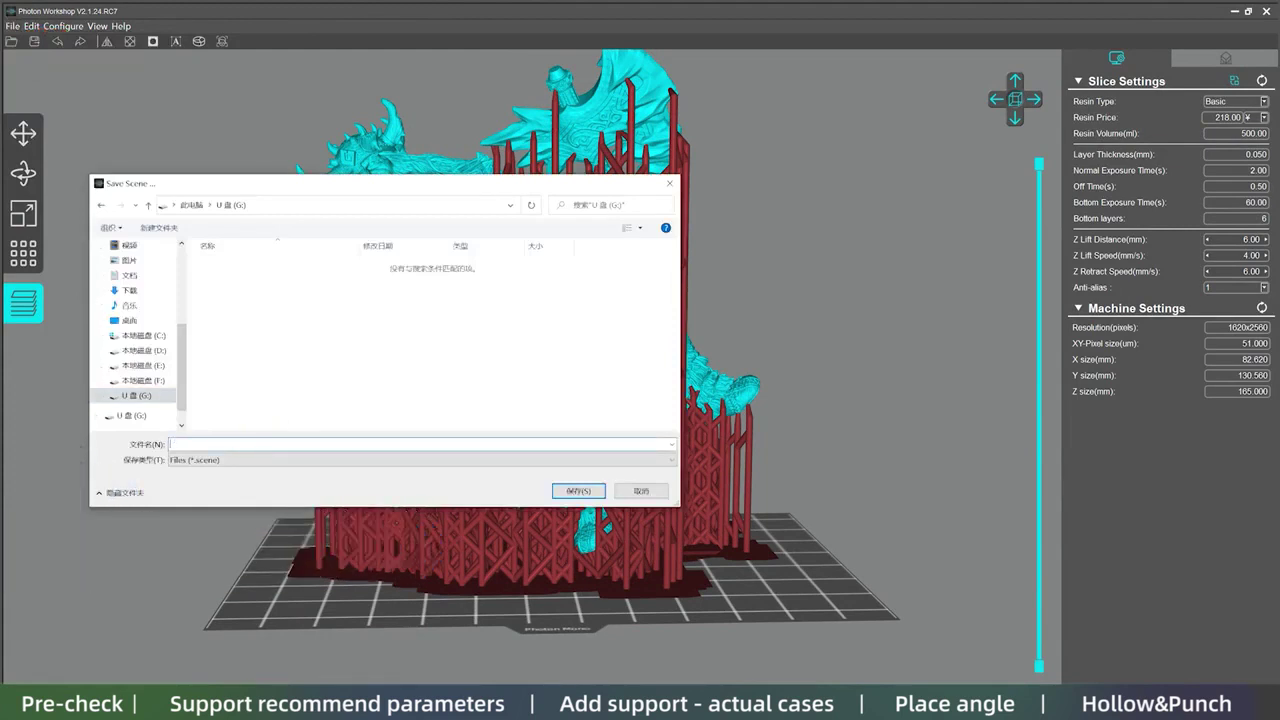
{"action": "key", "text": "Return"}
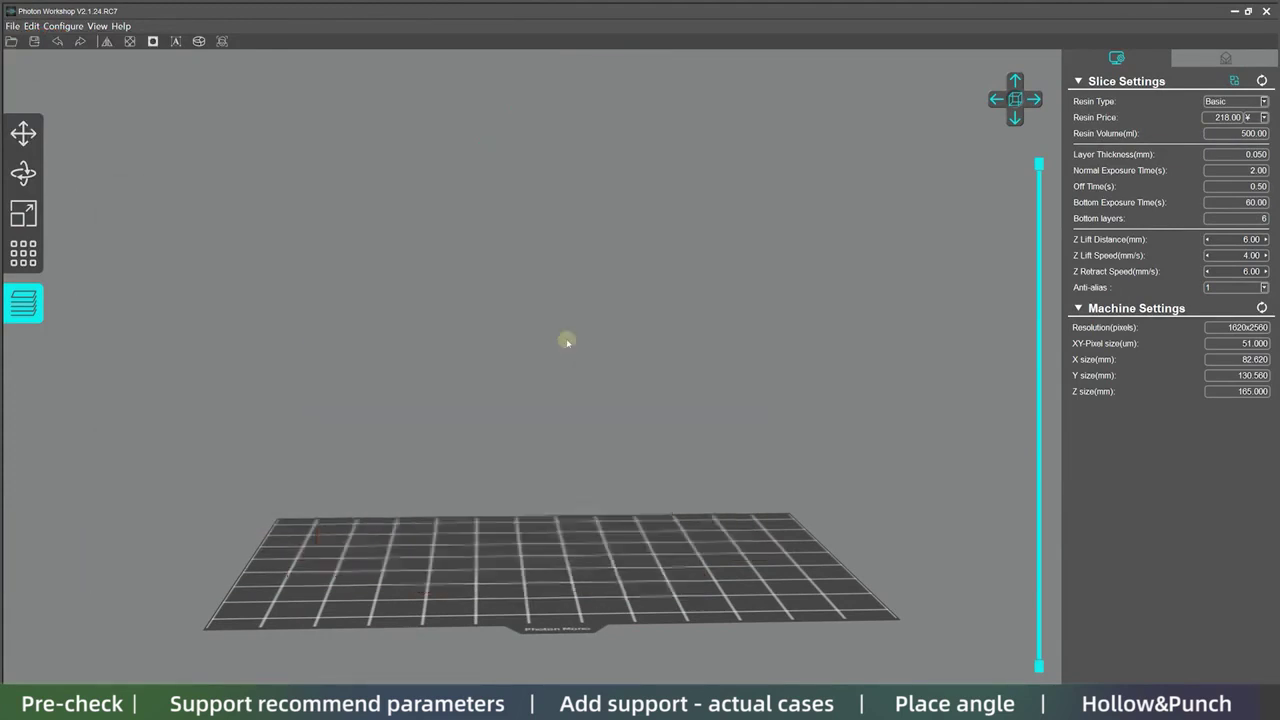
Step: Open the scene file AXE.scene from the G: drive and activate Edit mode for its manual supports
{"action": "left_click", "coordinate": [12, 26]}
{"action": "left_click", "coordinate": [45, 56]}
{"action": "left_click", "coordinate": [232, 265]}
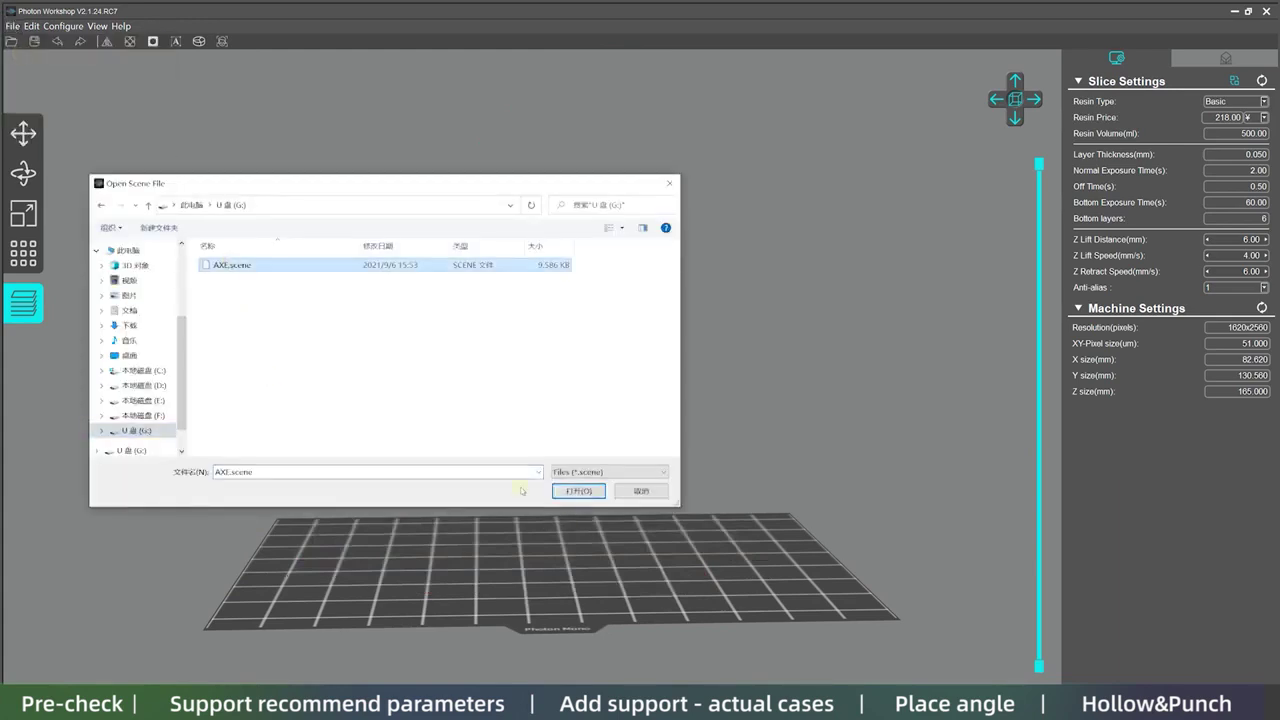
{"action": "left_click", "coordinate": [576, 491]}
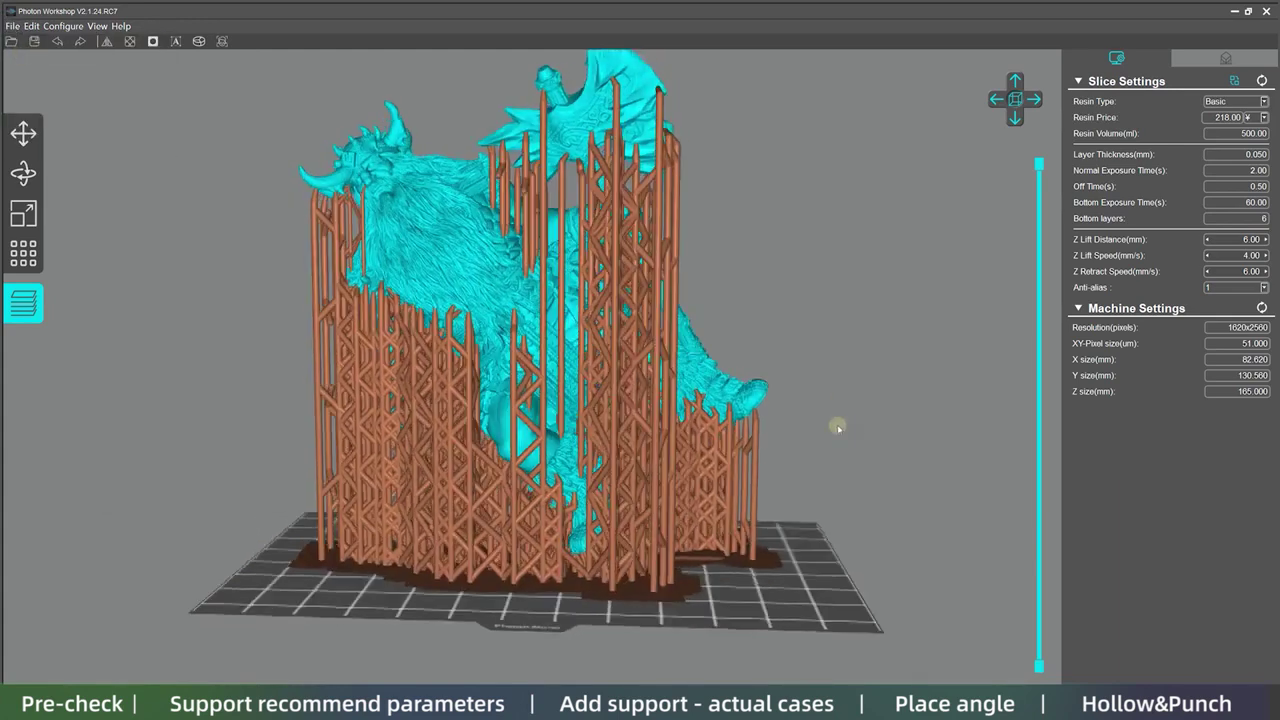
{"action": "left_click", "coordinate": [1214, 60]}
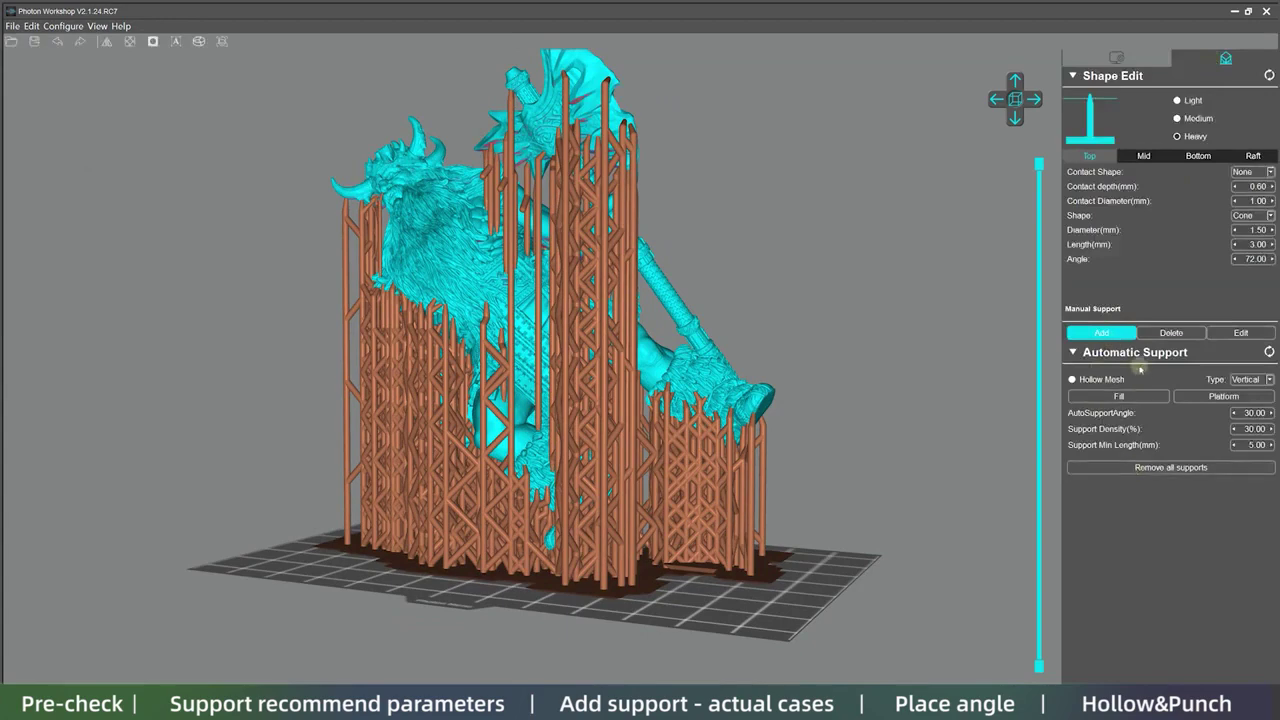
{"action": "left_click", "coordinate": [1237, 331]}
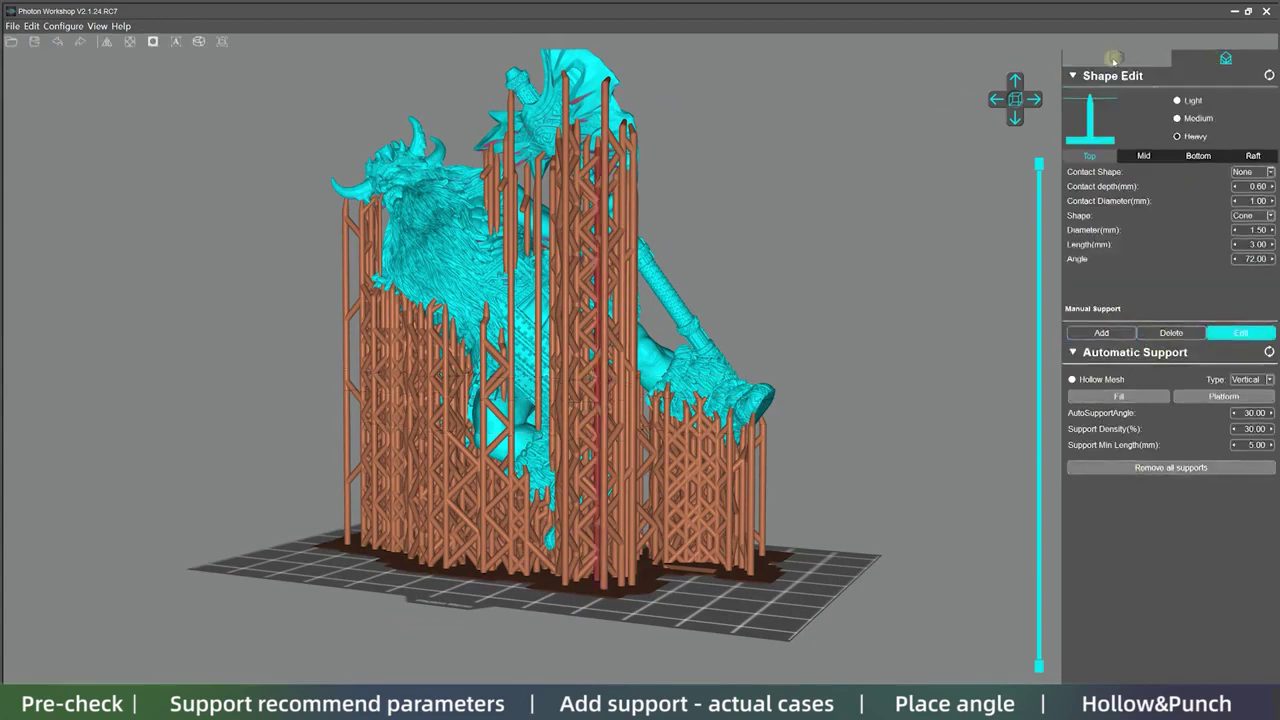